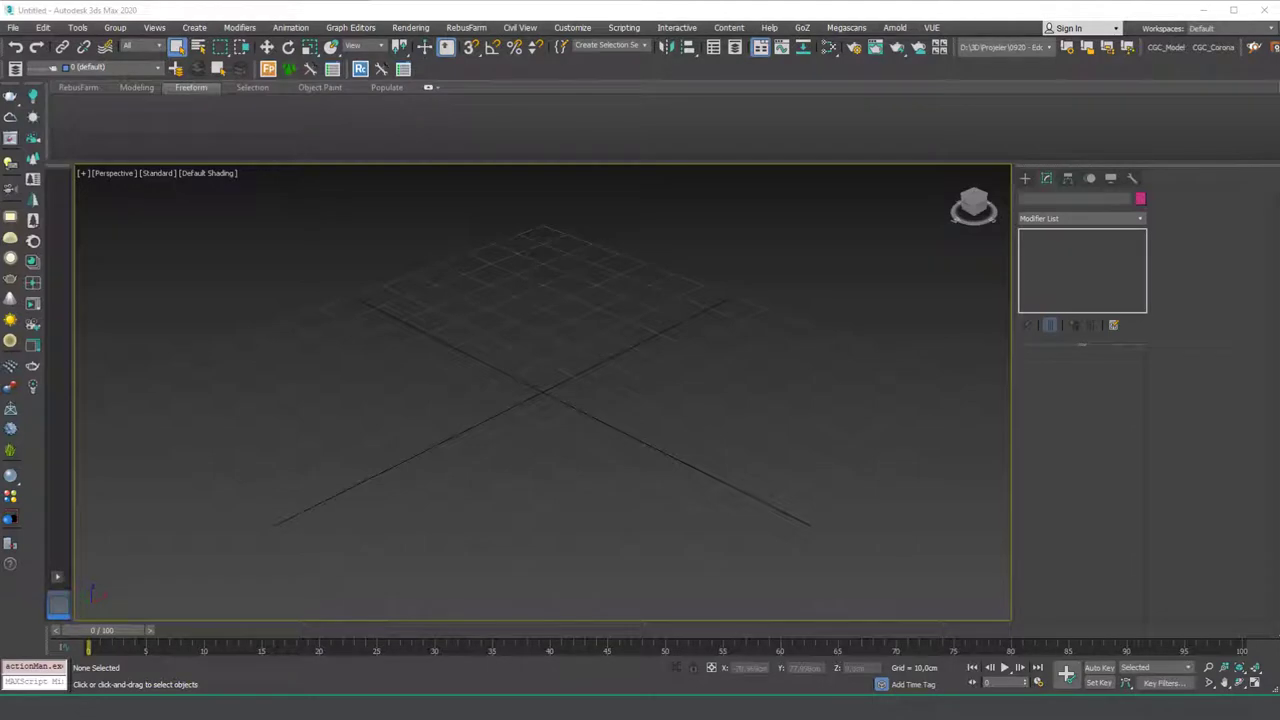
Step: Draw an open four-point Line spline with three straight segments forming an open bracket shape on the perspective grid
left_click(1025, 180)
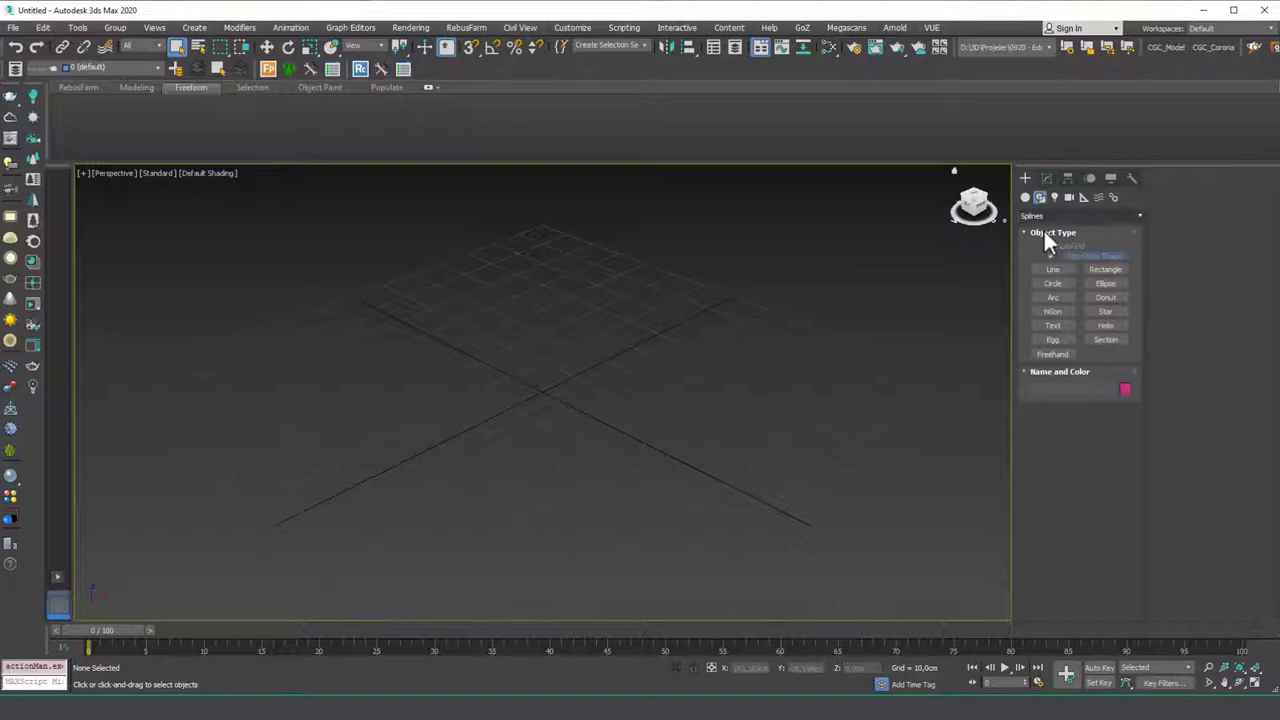
left_click(1054, 270)
middle_click_drag(414, 320, 457, 369, "alt")
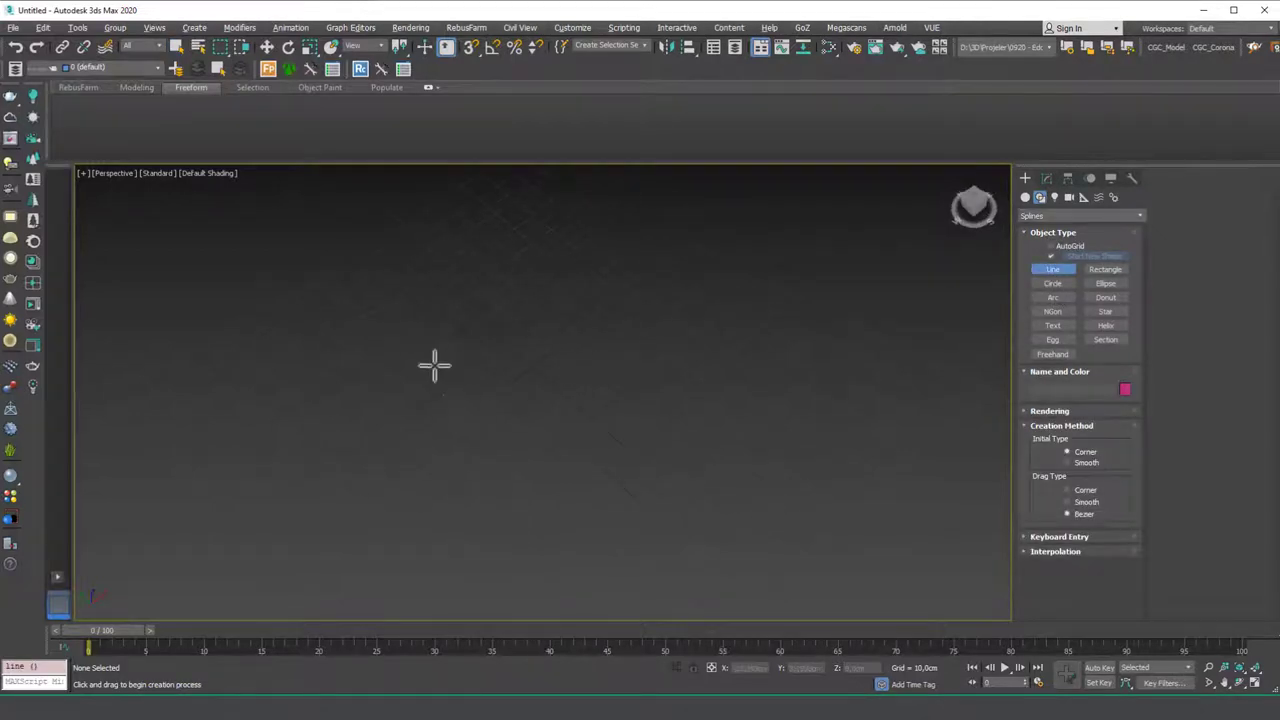
left_click(490, 436)
left_click(378, 336)
left_click(518, 244)
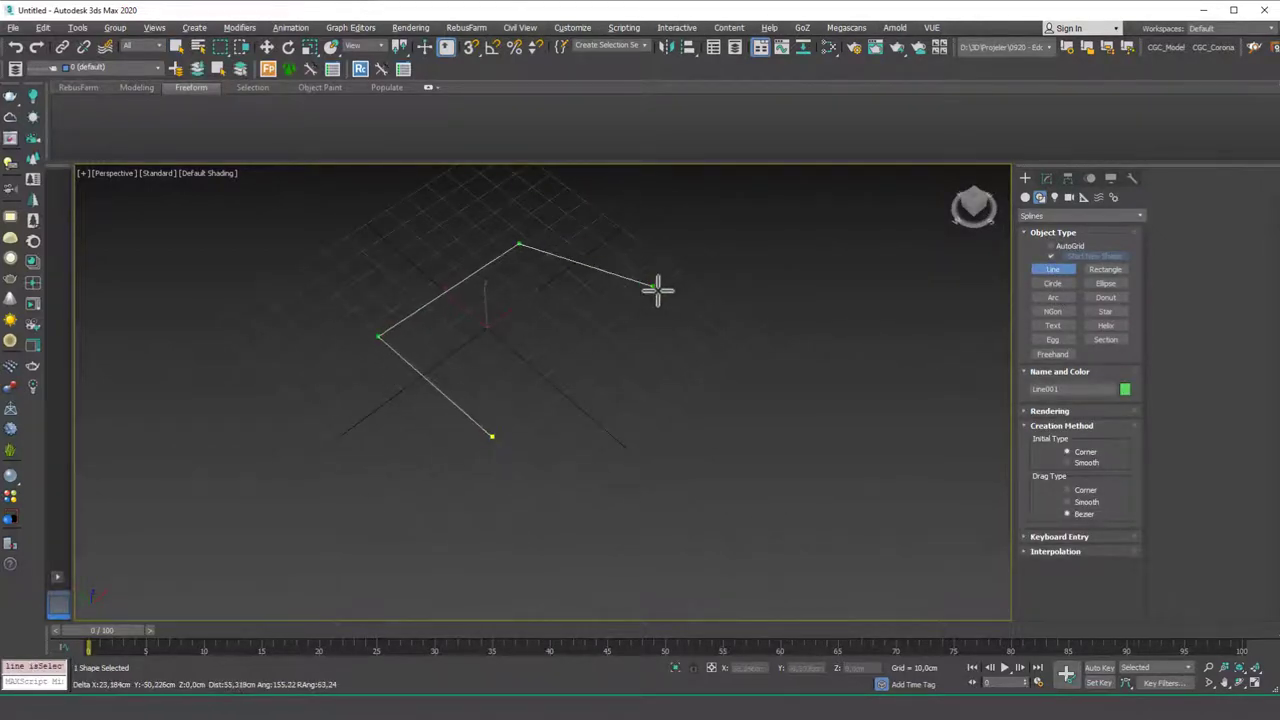
left_click(659, 290)
right_click(662, 305)
Step: Enable the line's rendering in both the renderer and the viewport to give it a round thickness
left_click(1047, 178)
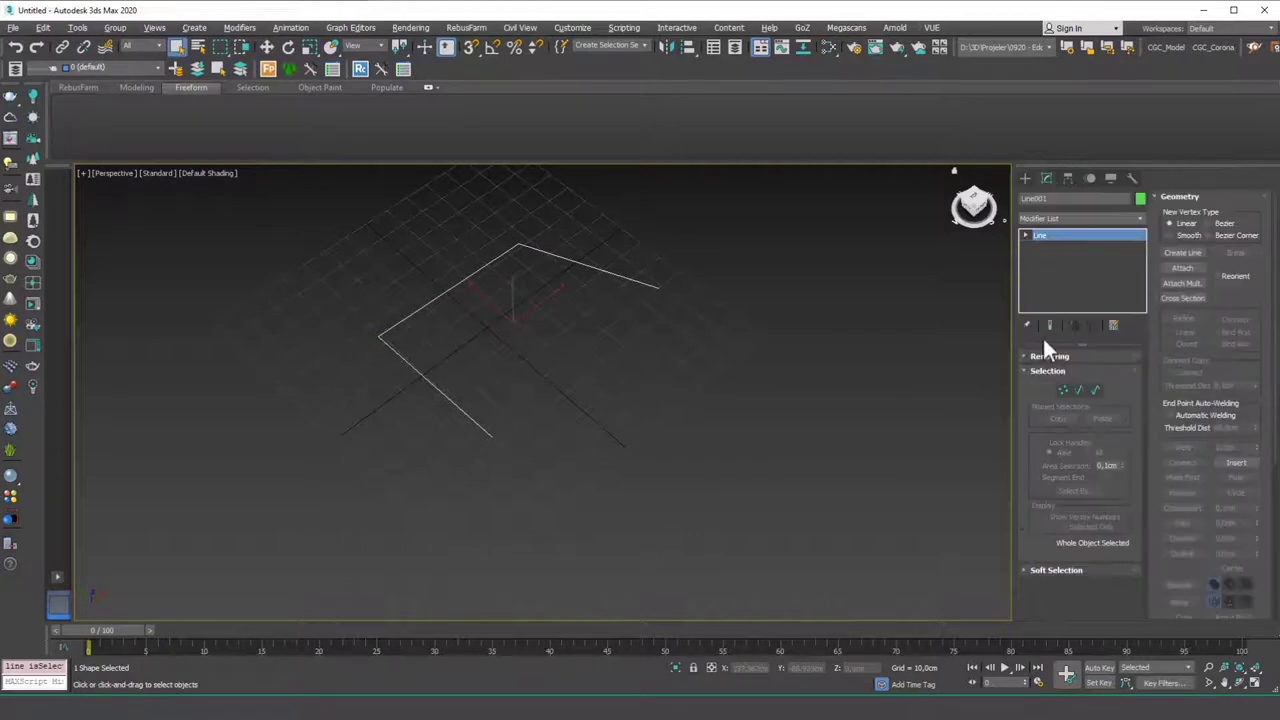
left_click(1062, 357)
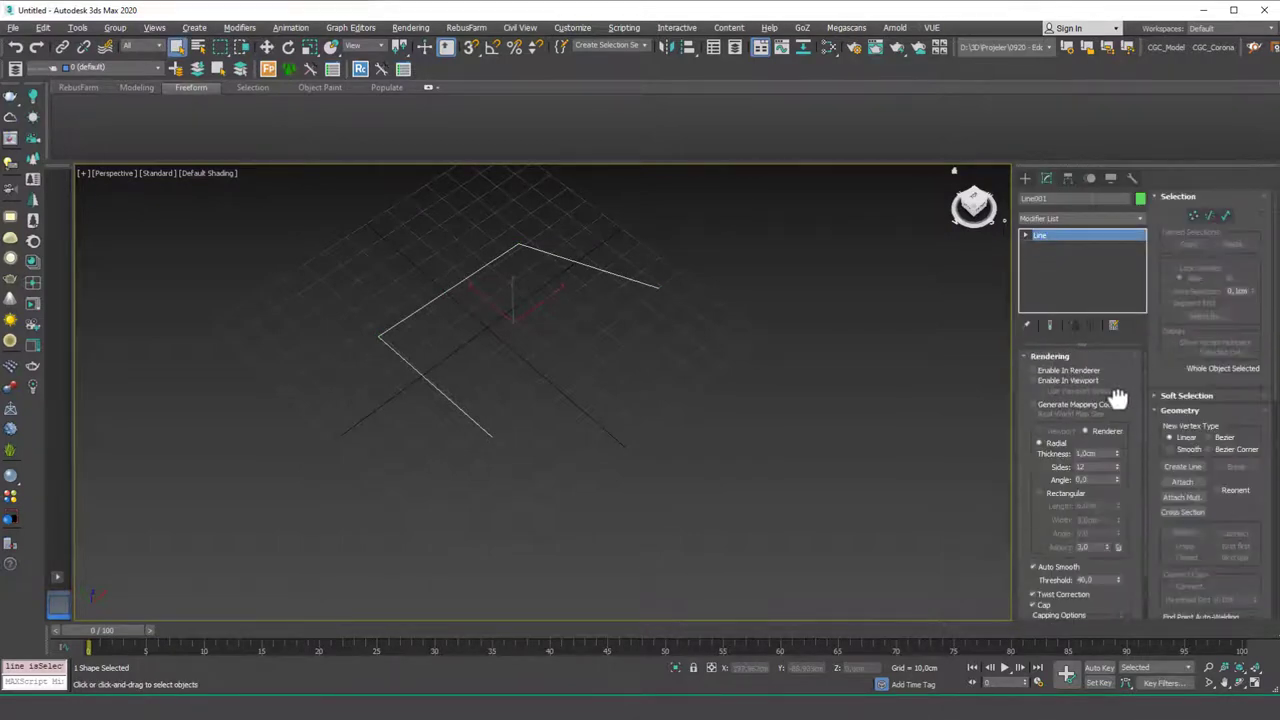
left_click(1084, 370)
left_click(1082, 380)
scroll(491, 400, "up", 6)
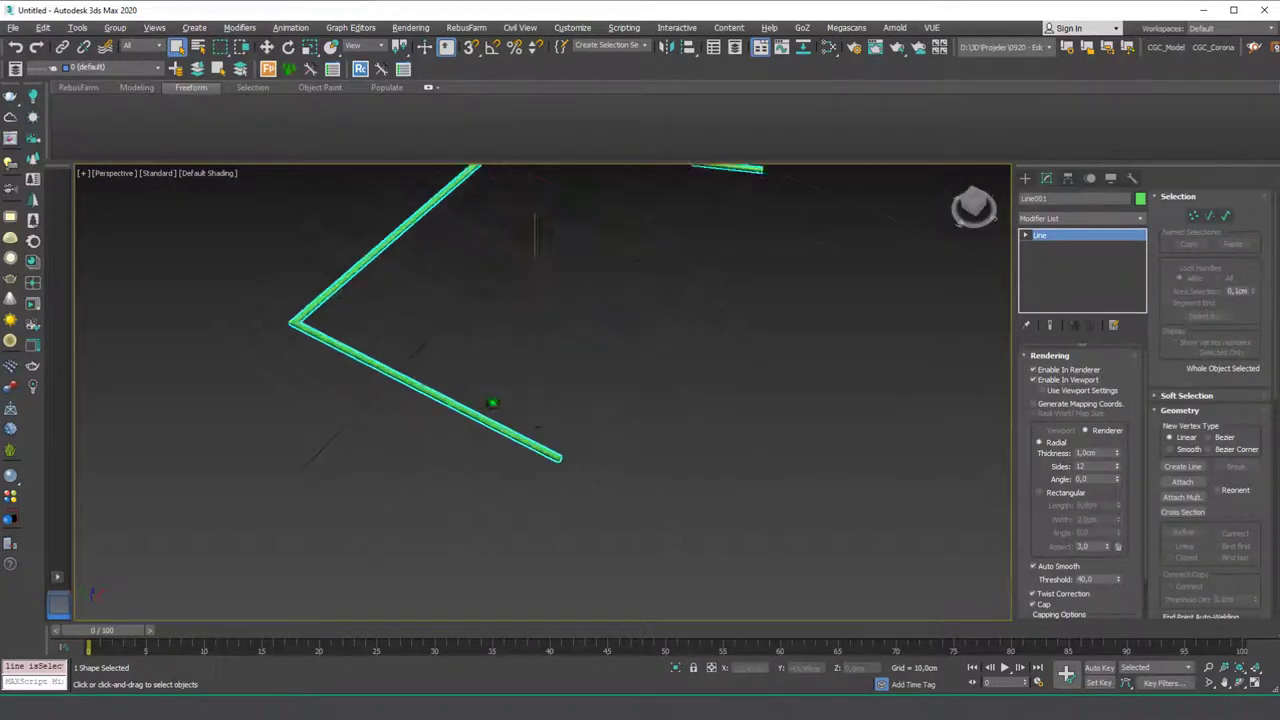
middle_click_drag(492, 448, 490, 368)
middle_click_drag(735, 568, 505, 385)
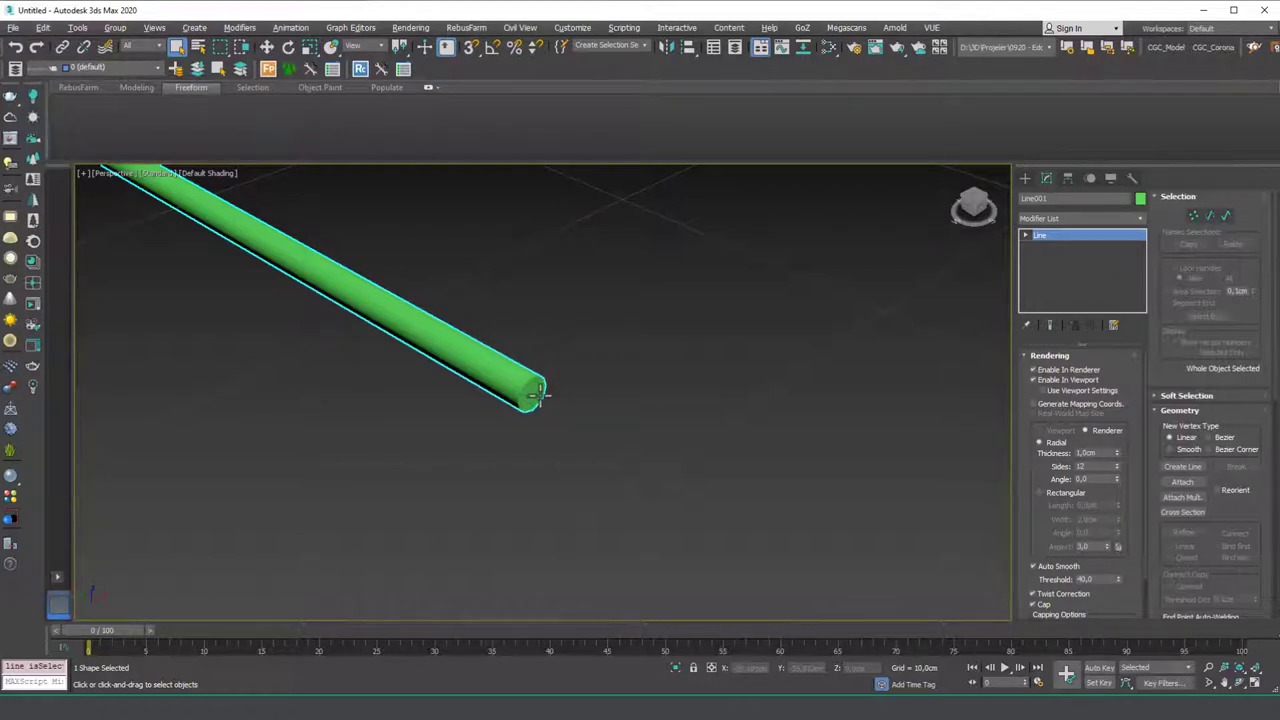
Step: Display edged faces in the viewport to show the mesh around the rendered line's end
scroll(508, 370, "down", 3)
middle_click_drag(522, 406, 534, 438)
key("F4")
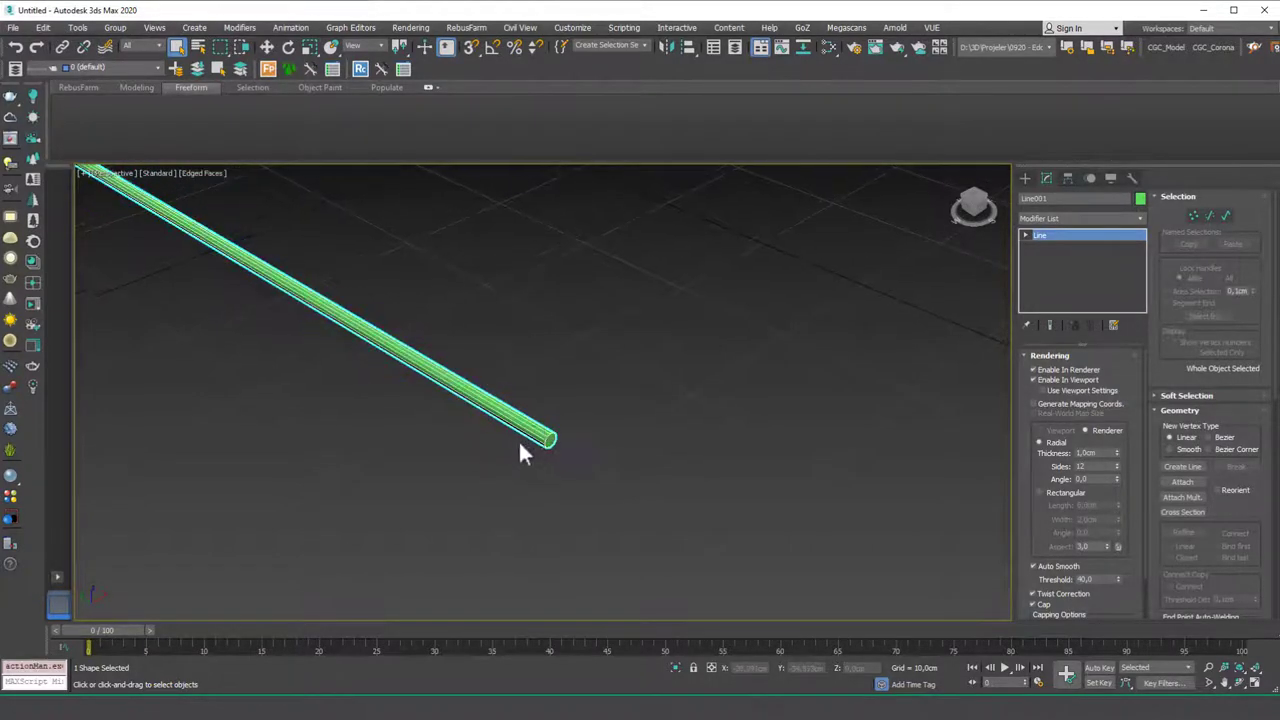
scroll(540, 432, "up", 3)
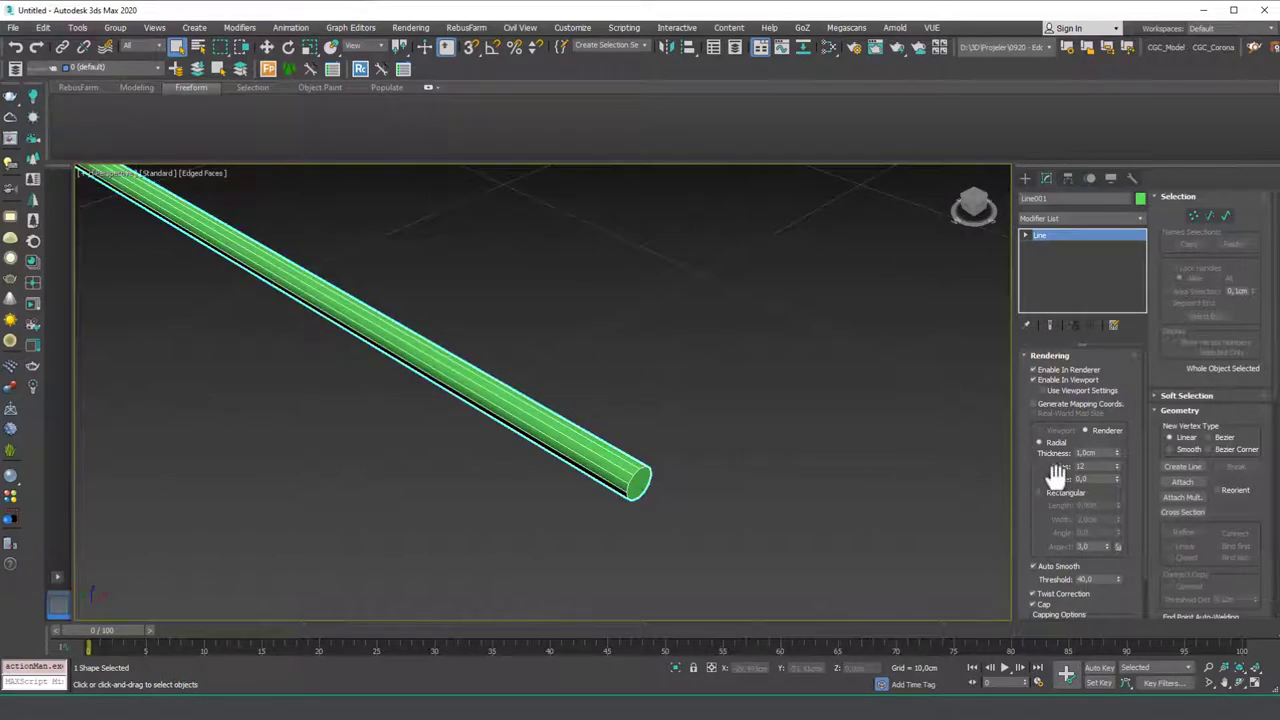
Step: Examine the rendered line's round profile along its segments, corners and both ends
left_click_drag(1057, 478, 1049, 447)
middle_click_drag(579, 499, 731, 397)
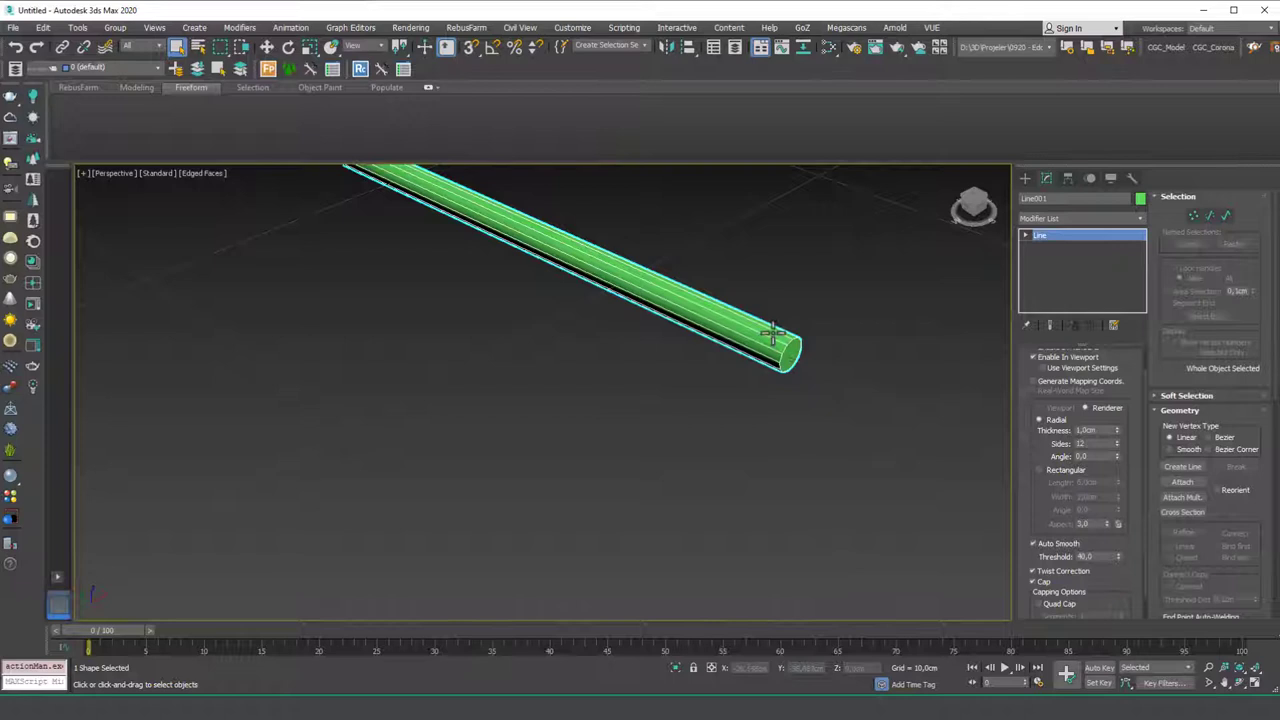
middle_click_drag(430, 208, 530, 359)
middle_click_drag(252, 408, 365, 467)
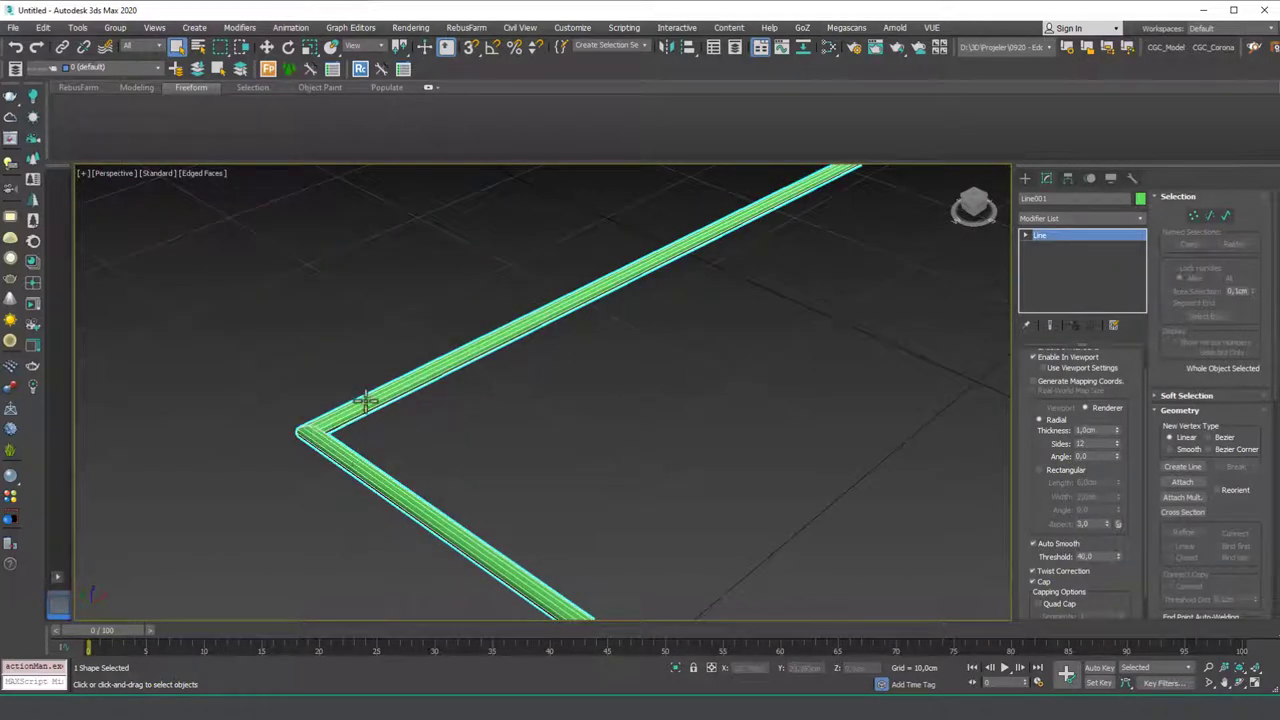
middle_click_drag(817, 217, 766, 284)
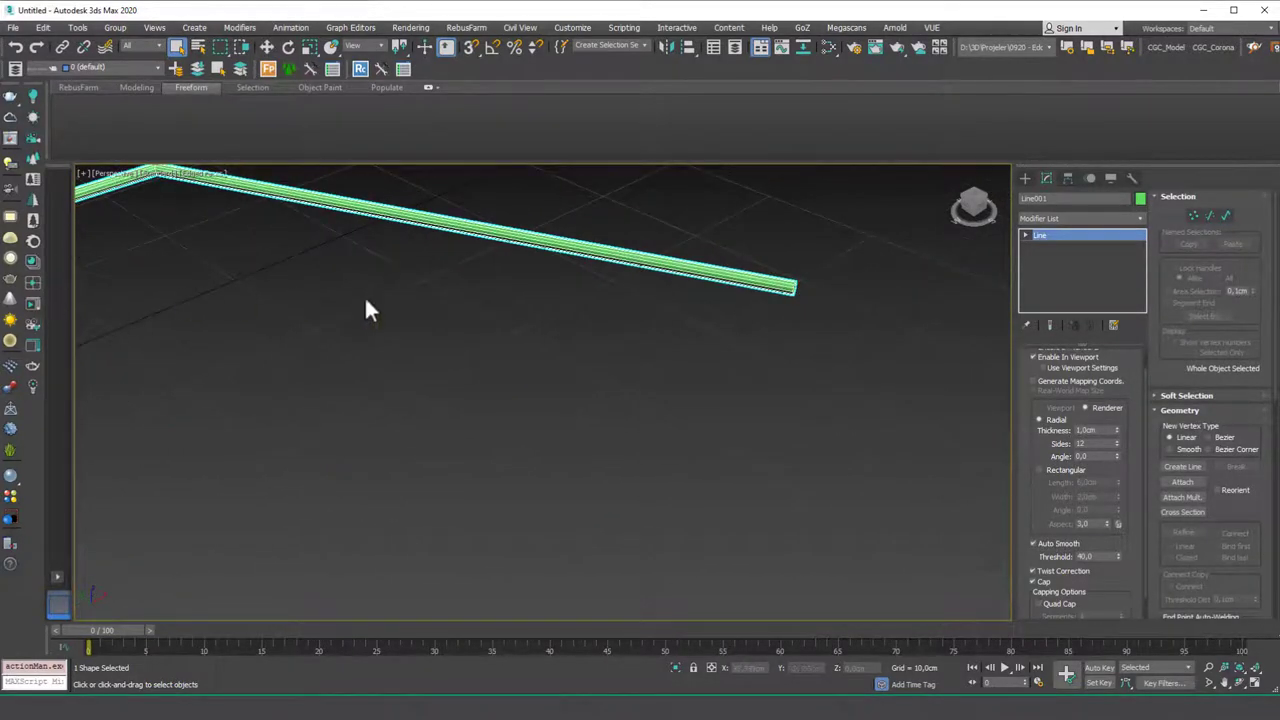
middle_click_drag(366, 300, 759, 298)
scroll(640, 300, "down", 4)
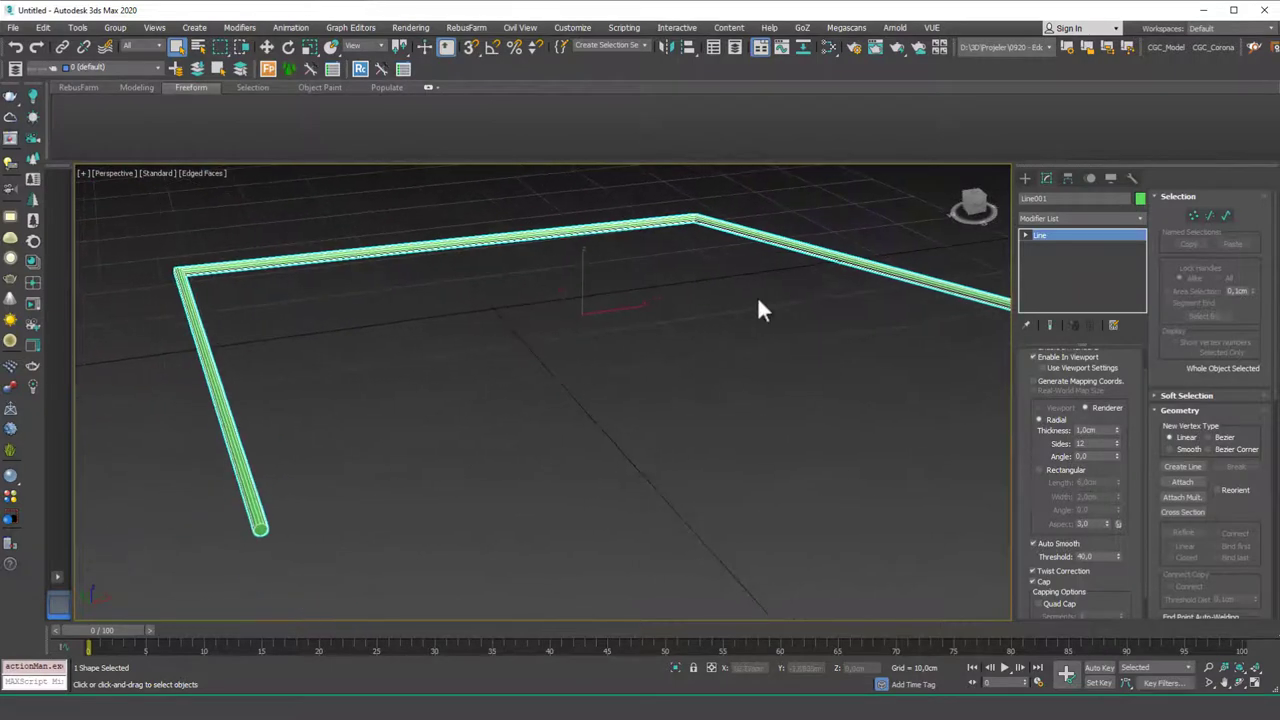
Step: Turn off the line's renderer and viewport rendering, and apply the Sweep modifier to it
left_click(1033, 357)
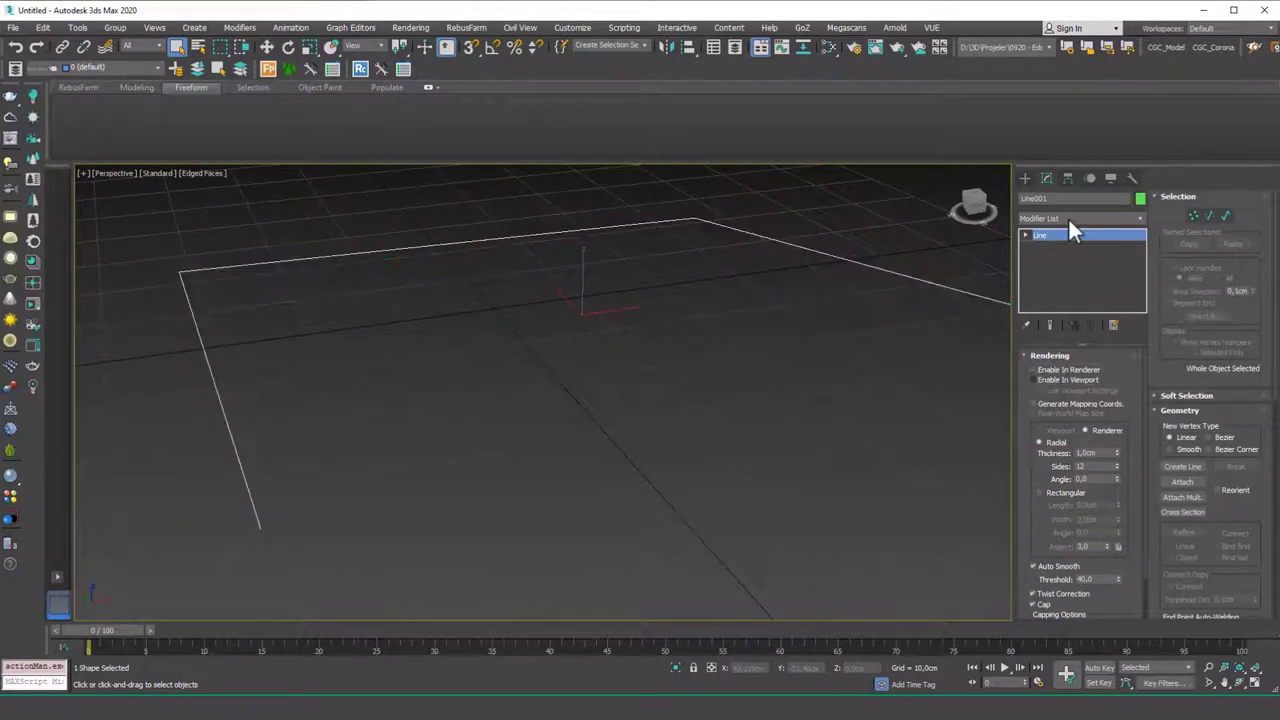
left_click(1068, 217)
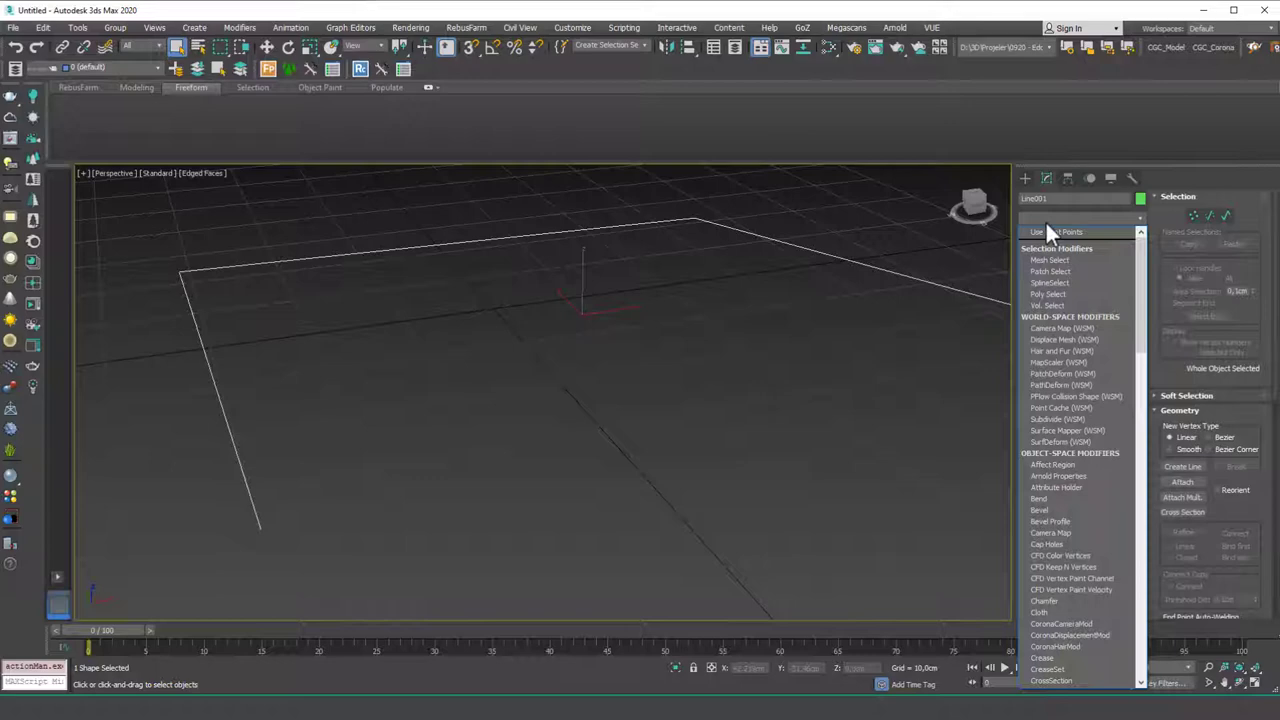
type("sw")
key("Return")
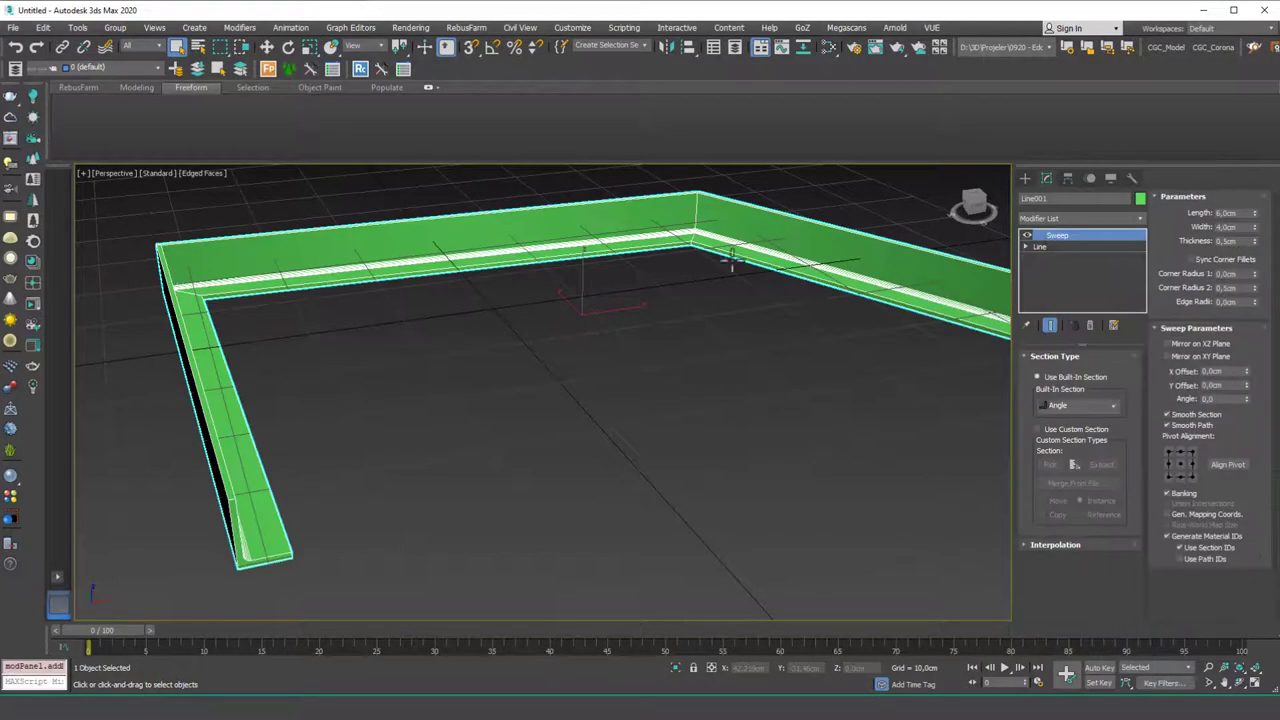
Step: Hide the viewport grid and bring the open end of the swept profile into close view
middle_click_drag(769, 305, 752, 328, "alt")
key("g")
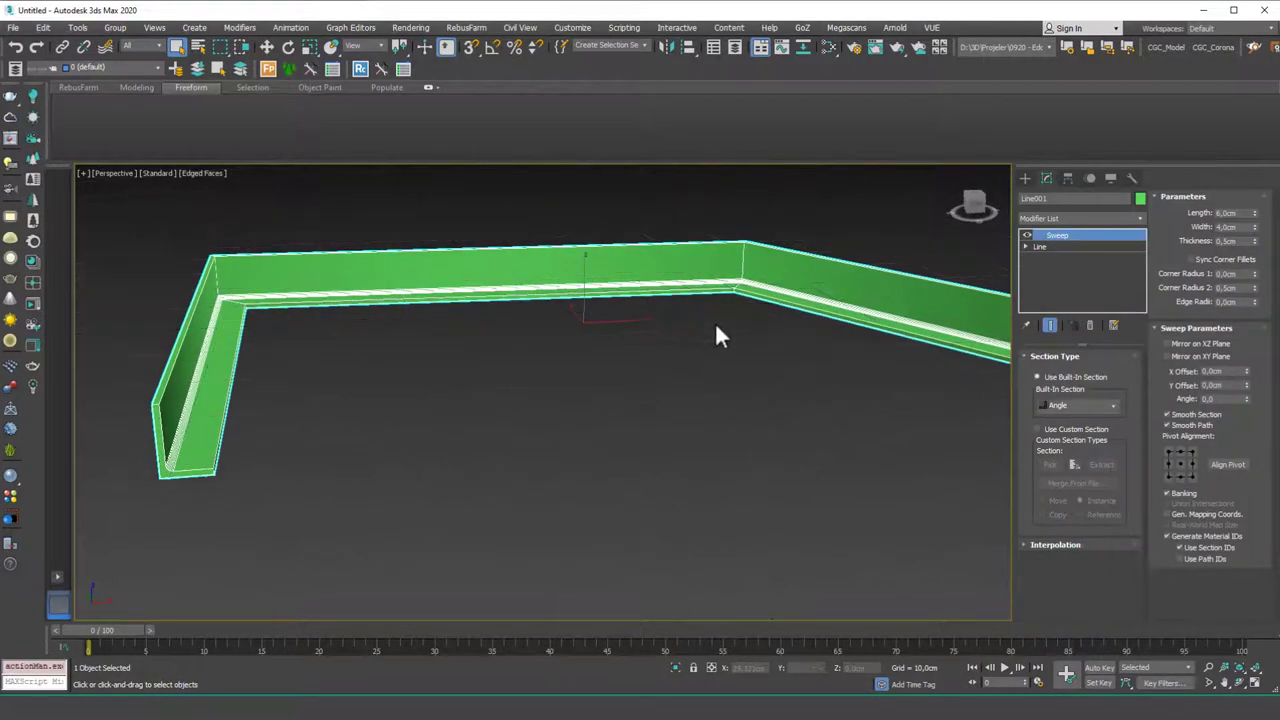
middle_click_drag(440, 346, 293, 240, "alt")
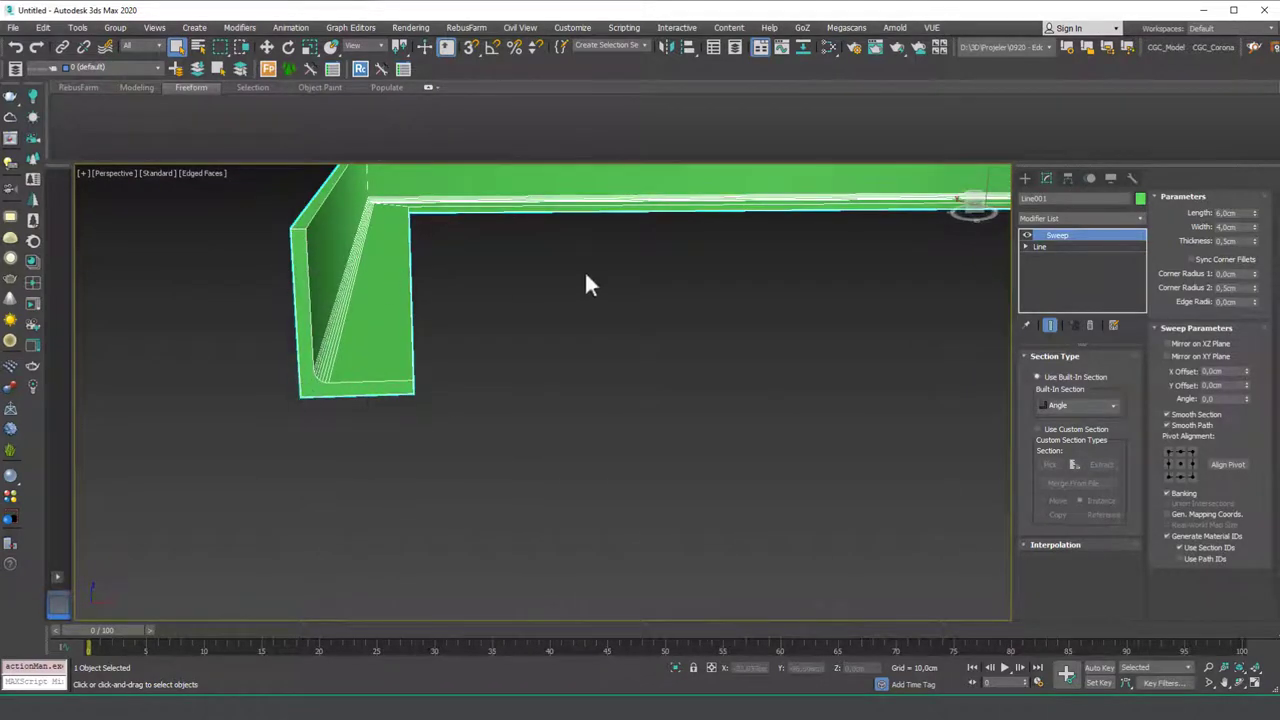
Step: Try the Bar, Channel and Cylinder built-in sections on the sweep
left_click(1076, 406)
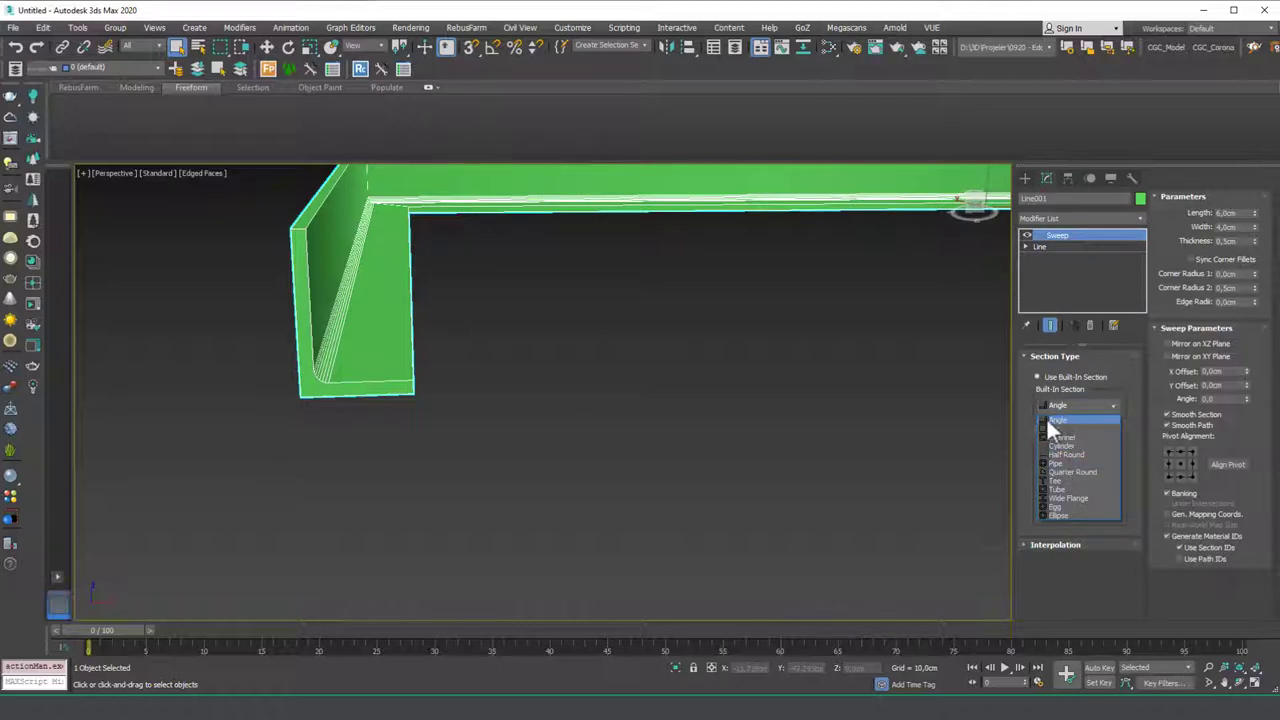
left_click(1059, 428)
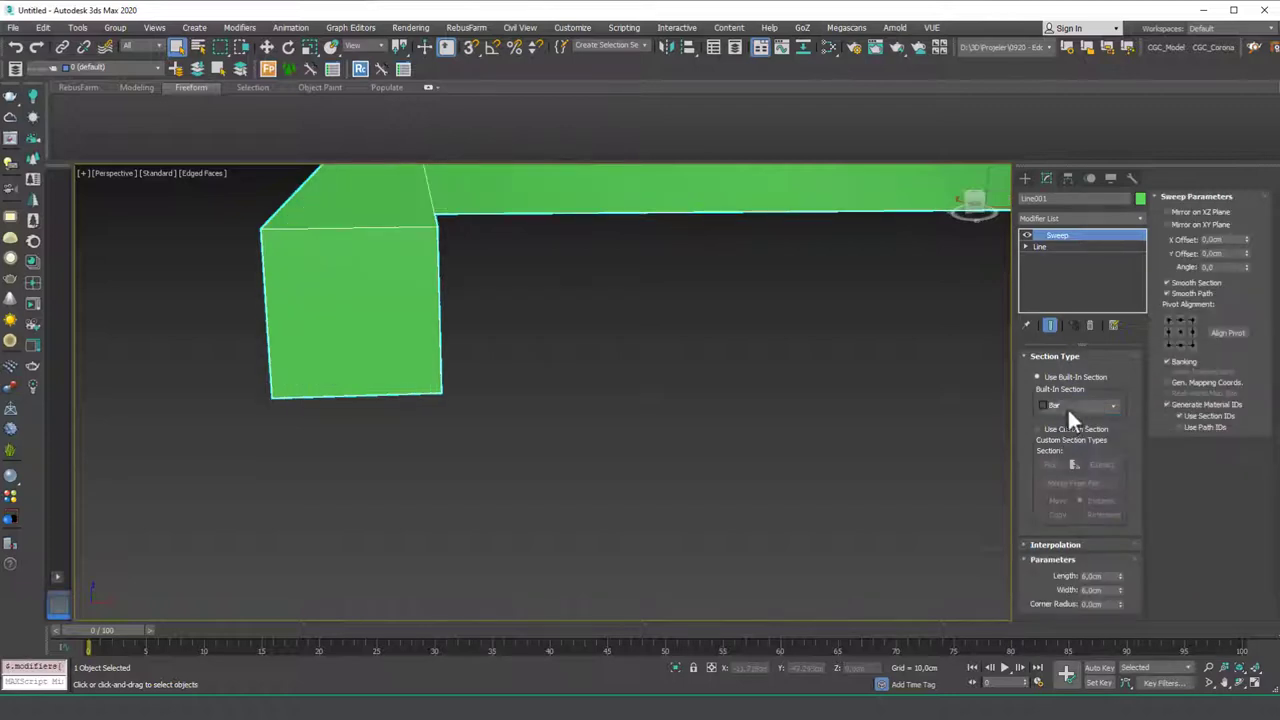
left_click(1068, 410)
left_click(1066, 437)
middle_click_drag(500, 449, 476, 516)
left_click(1068, 406)
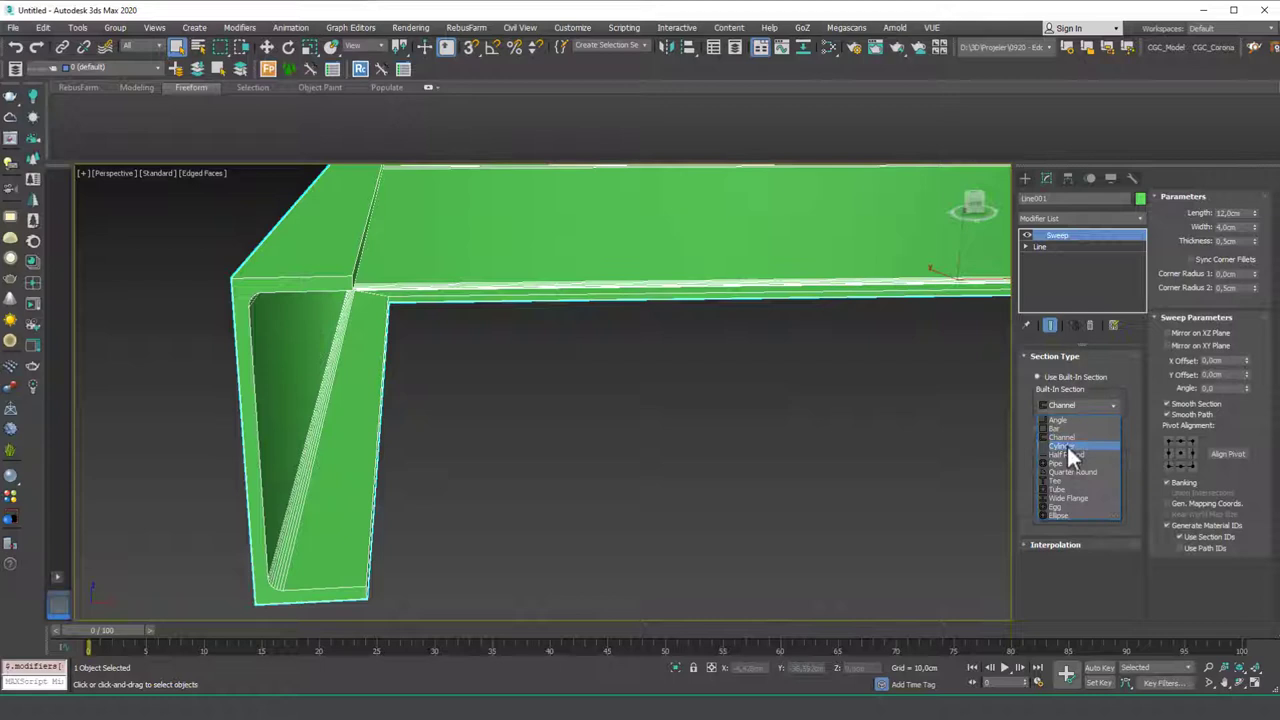
left_click(1063, 446)
Step: Try the Half Round, Pipe and Quarter Round built-in sections on the sweep
left_click(1068, 406)
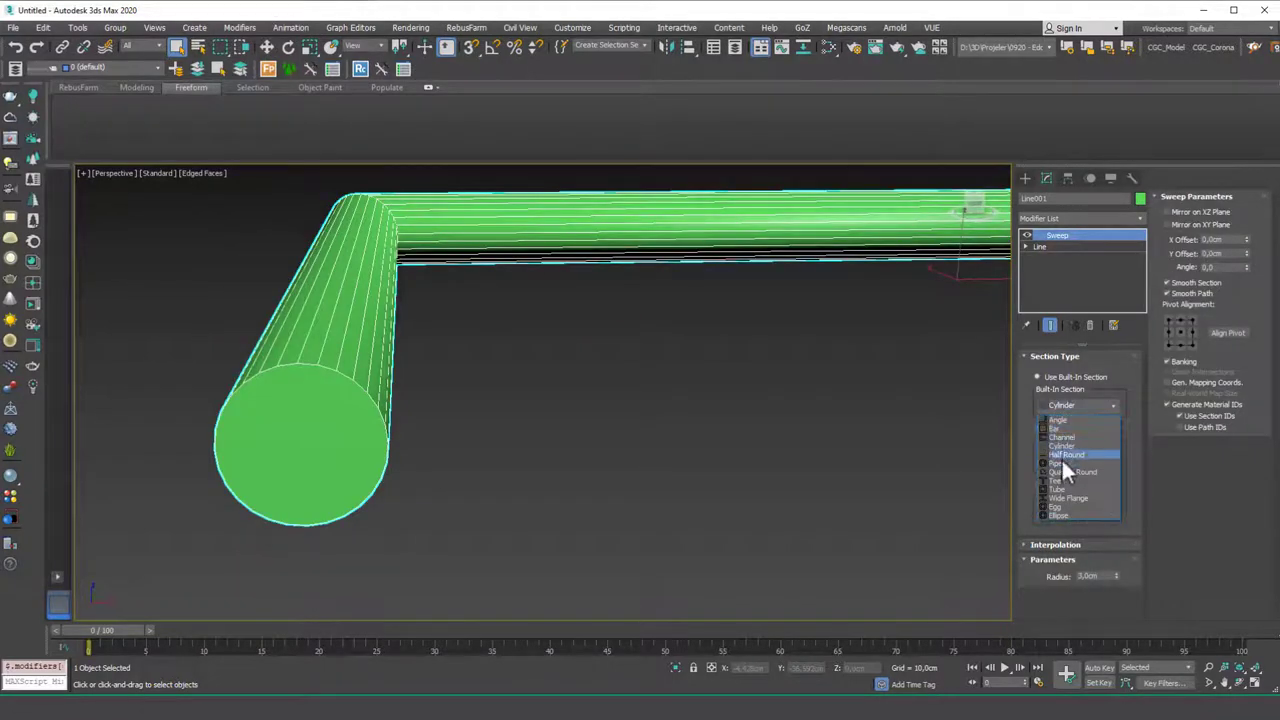
left_click(1064, 454)
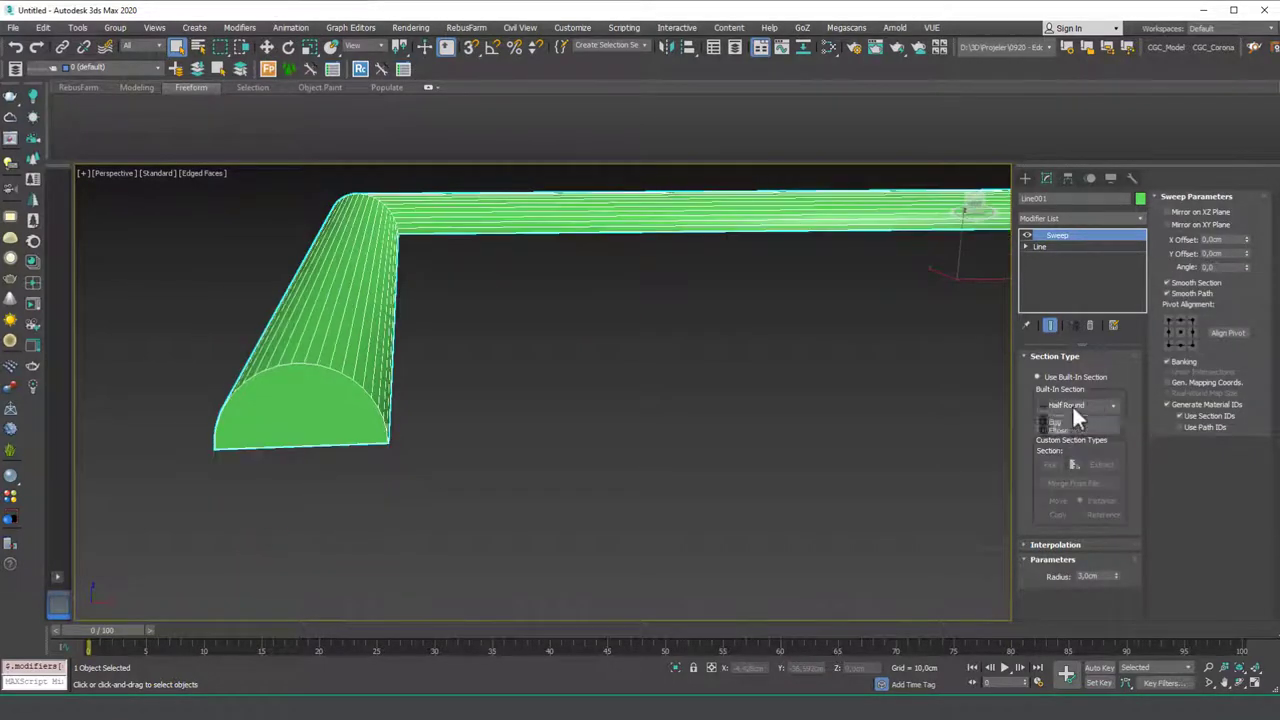
left_click(1072, 404)
left_click(1066, 464)
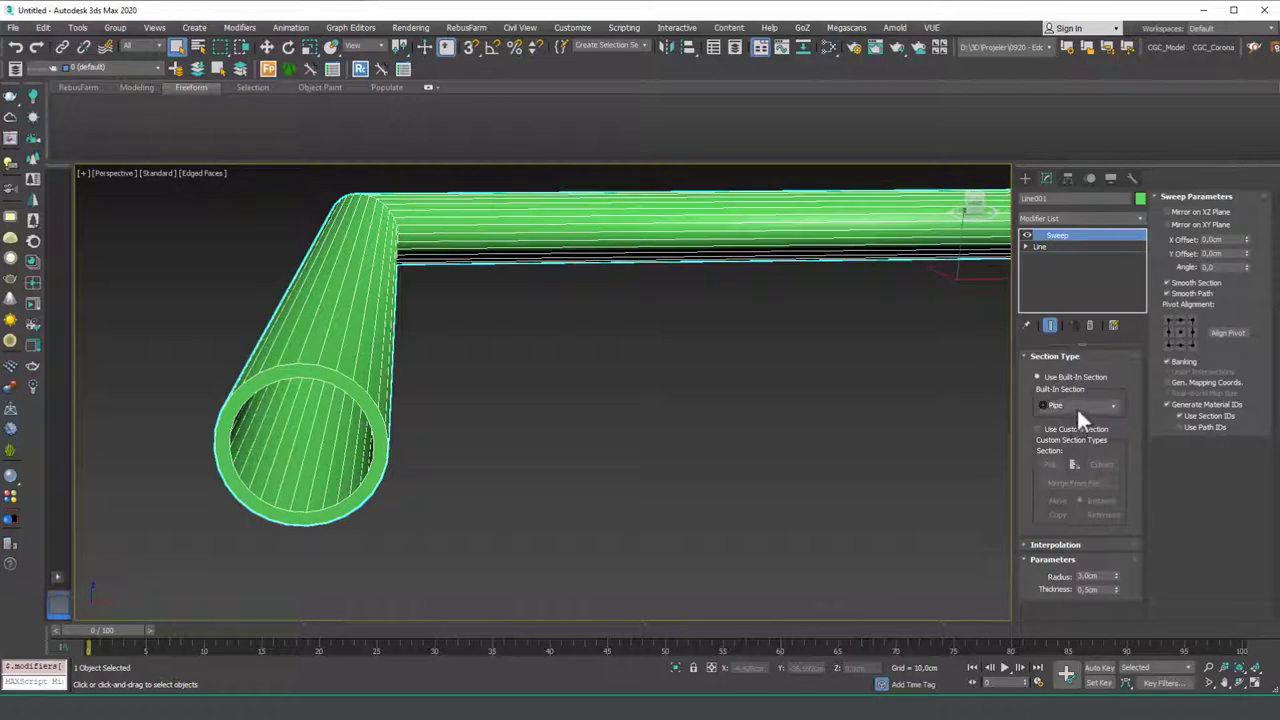
left_click(1076, 406)
left_click(1072, 471)
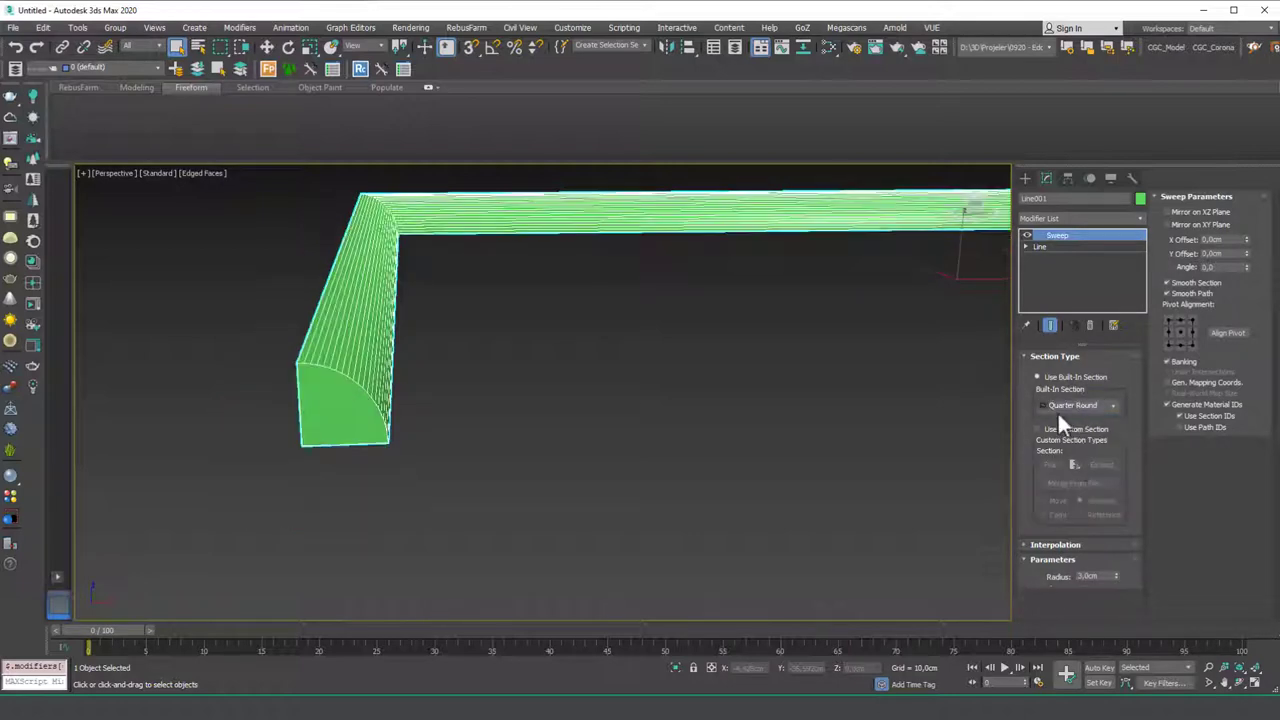
Step: Try the Tube, Wide Flange, Egg and Ellipse built-in sections, and return the sweep to the Angle section
scroll(1073, 405, "down", 2)
left_click(1078, 406)
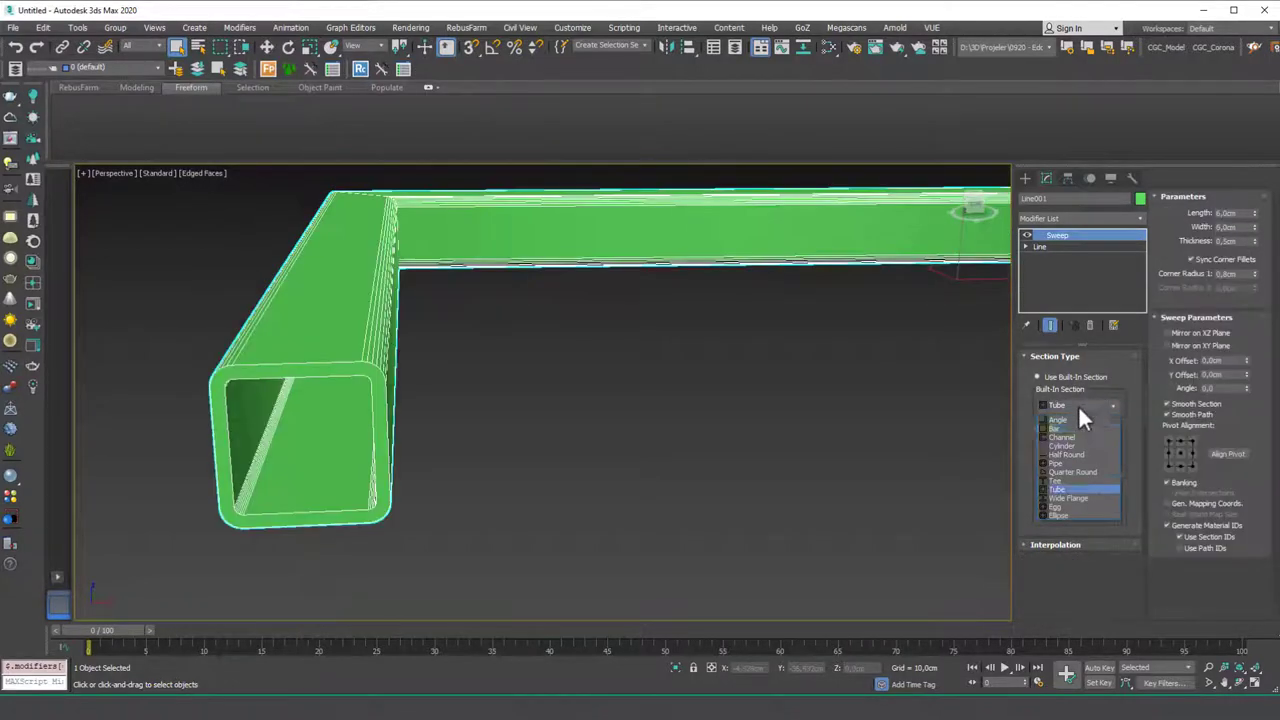
left_click(1065, 489)
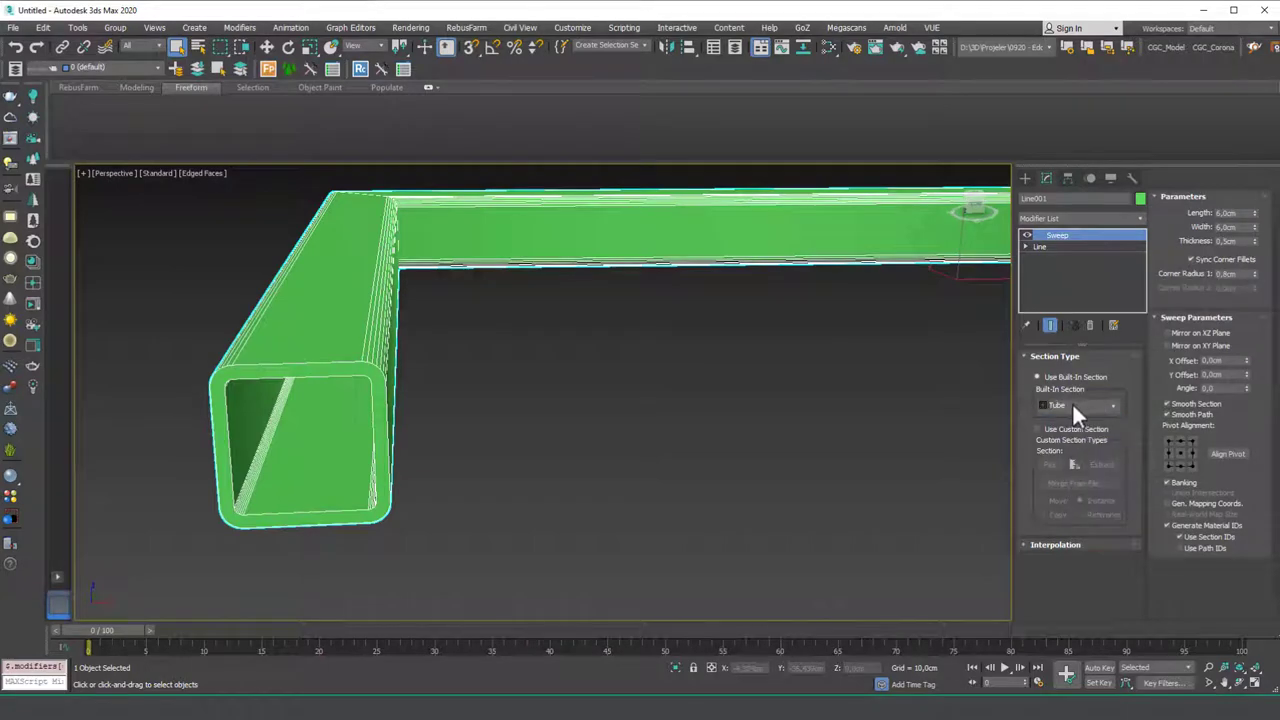
scroll(1076, 412, "down", 1)
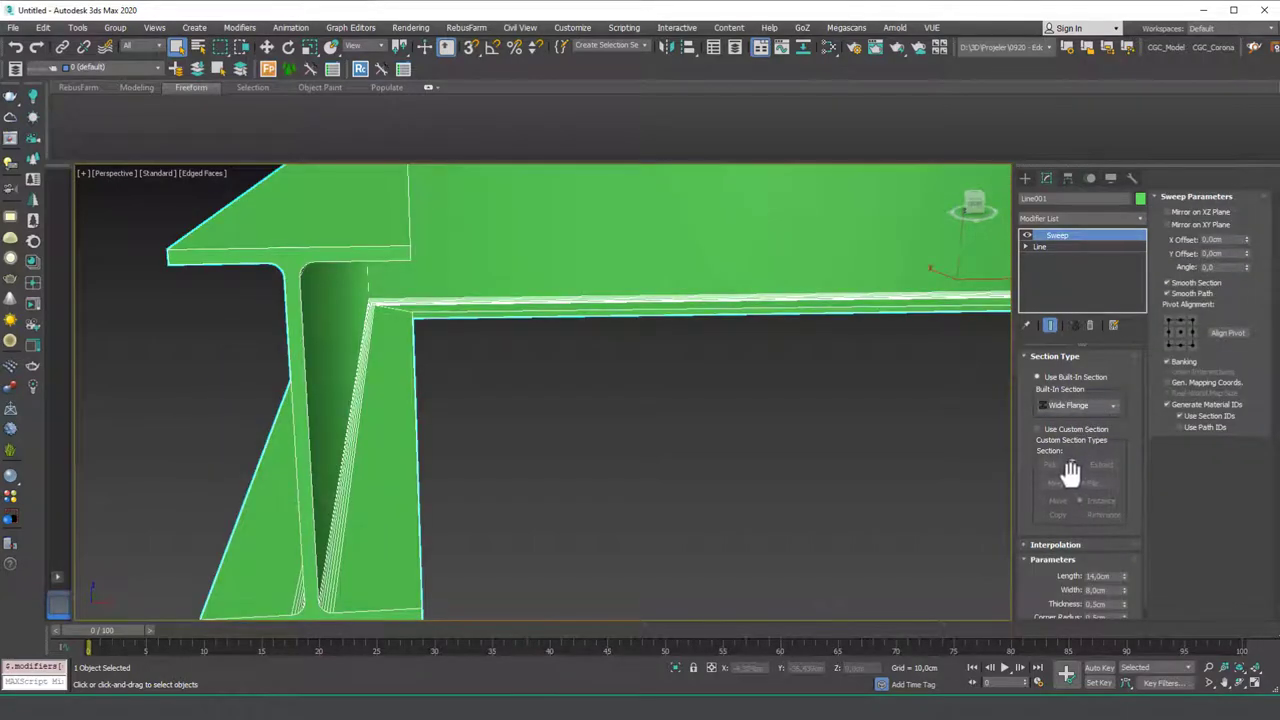
scroll(1060, 410, "down", 1)
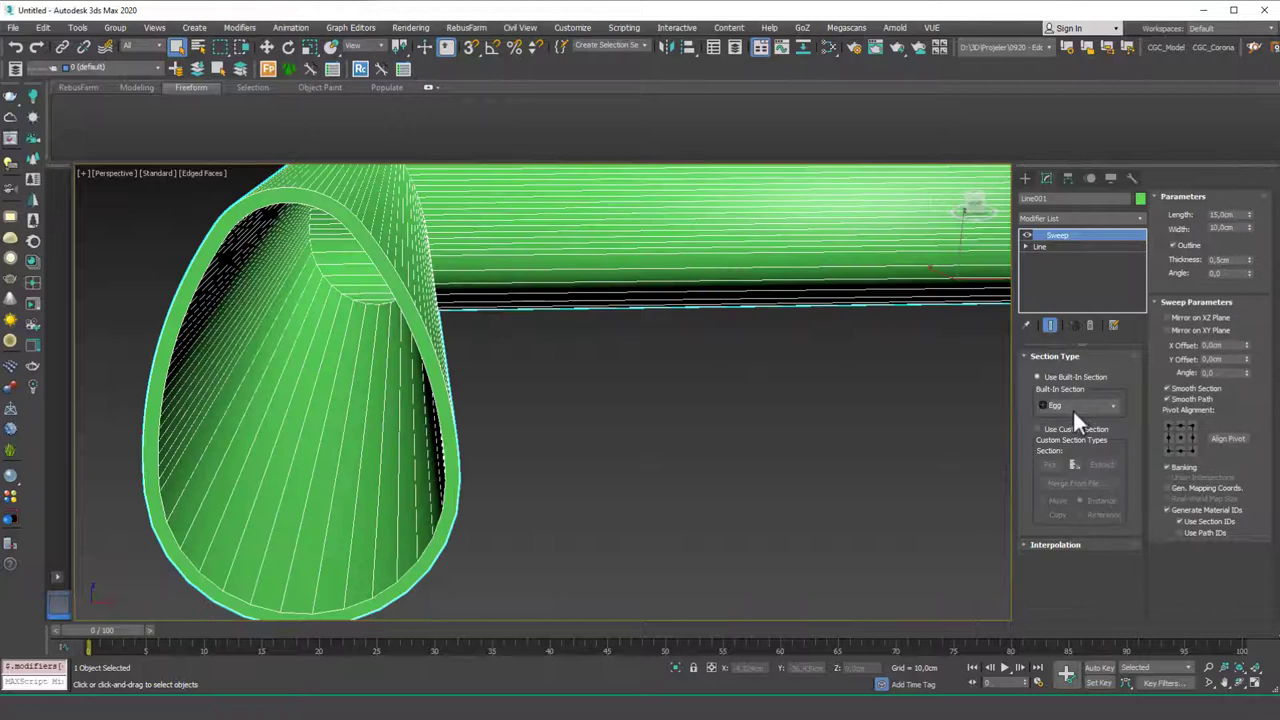
scroll(1072, 410, "up", 1)
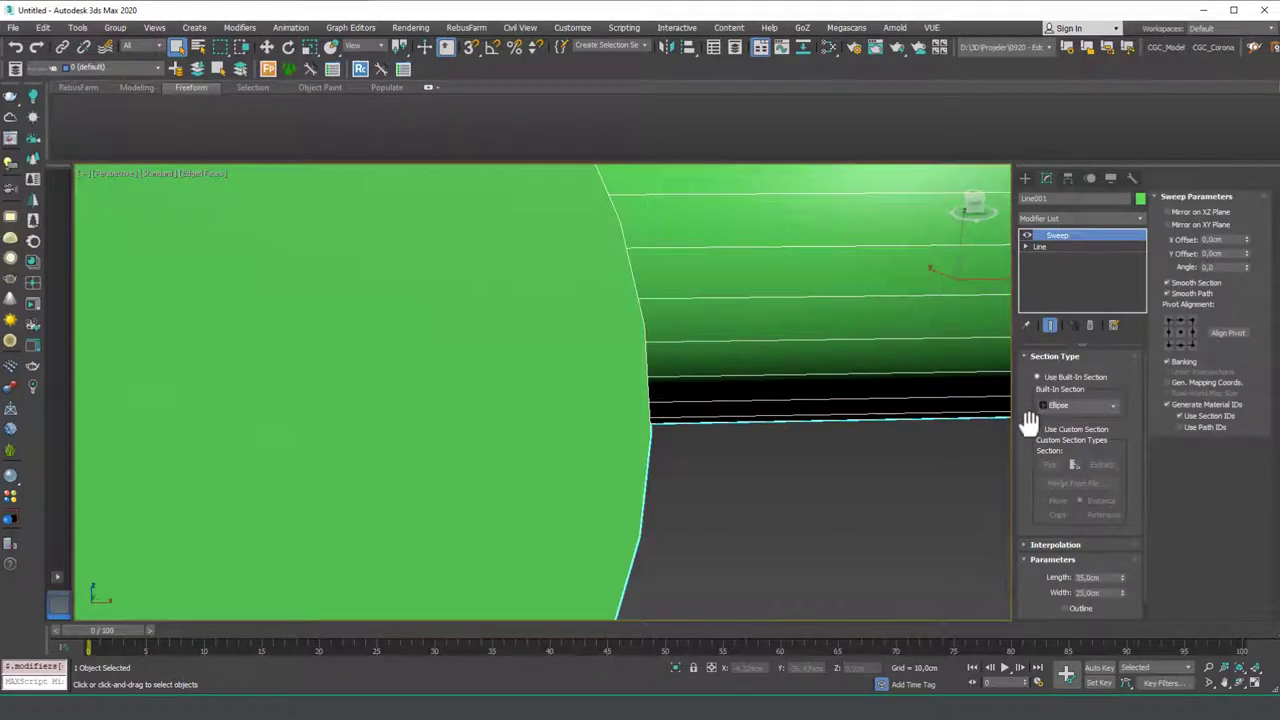
left_click(1058, 406)
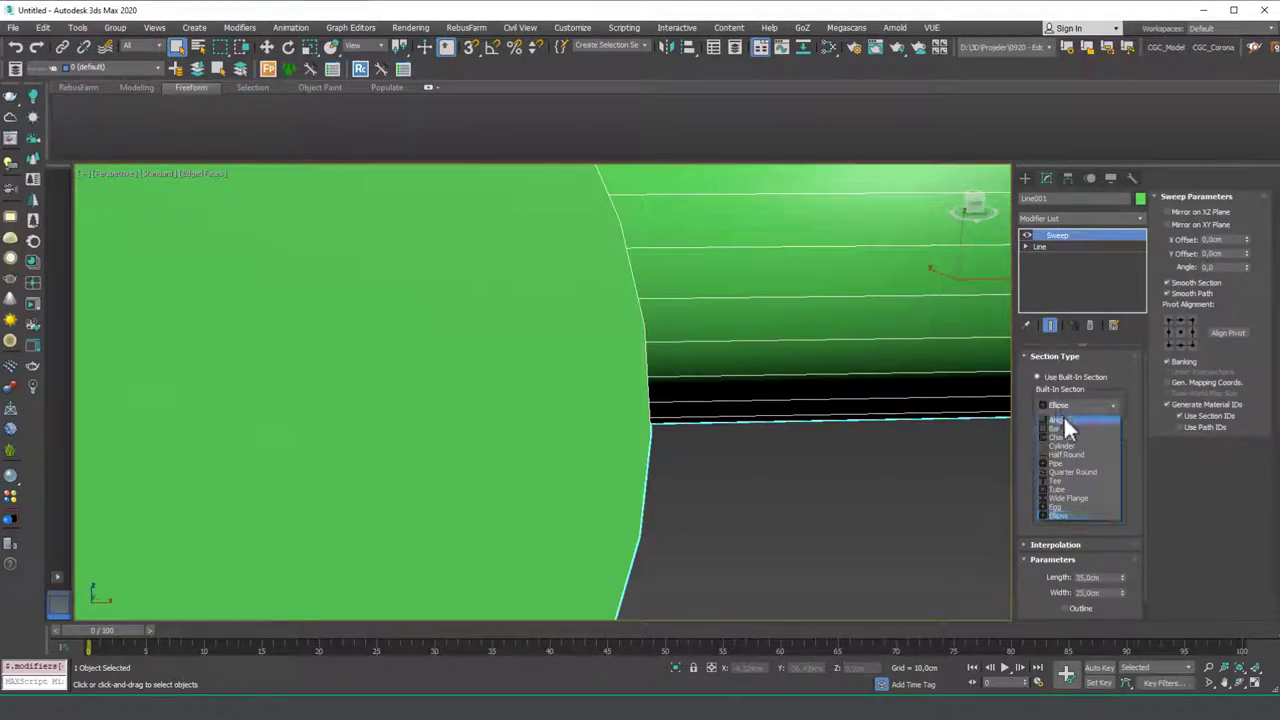
left_click(1064, 419)
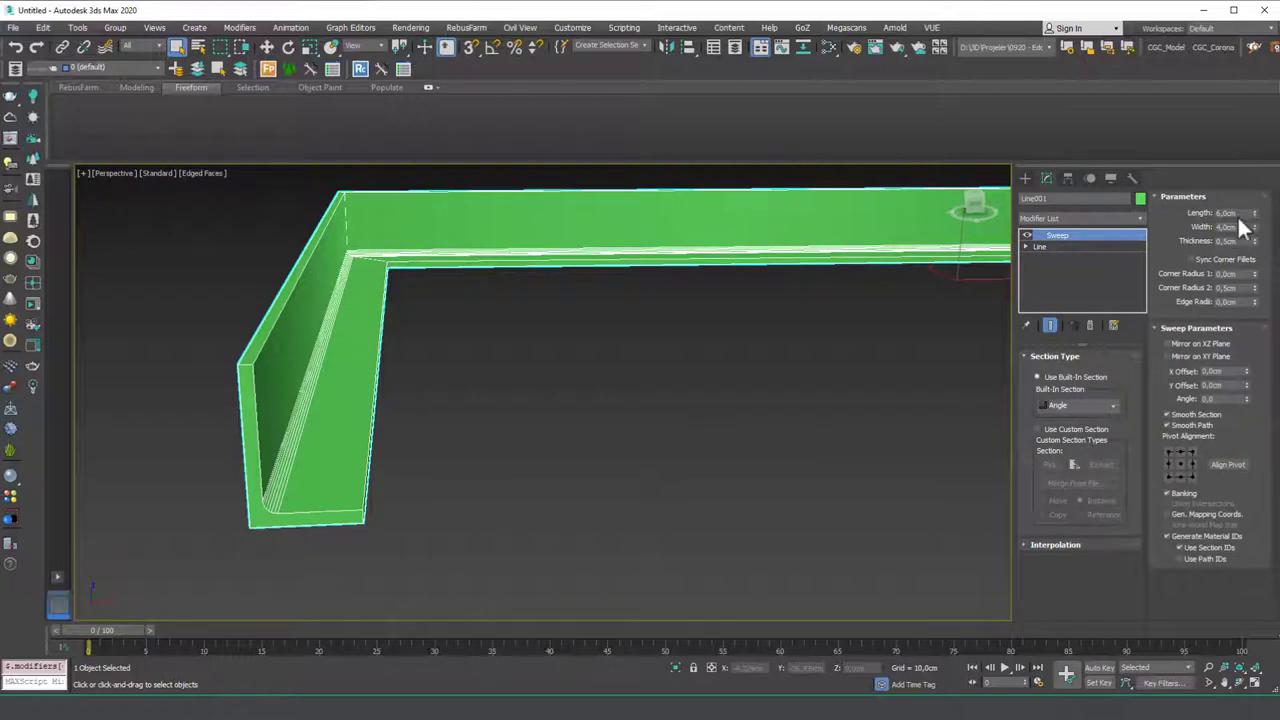
Step: Set the Angle section to about 7.38 cm length, 7.08 cm width, 1.33 cm thickness, with corner radii of 1.37 cm and 1.32 cm
mouse_move(1254, 213)
left_mouse_down()
mouse_move(1255, 198)
mouse_move(1255, 224)
mouse_move(1258, 194)
left_mouse_up()
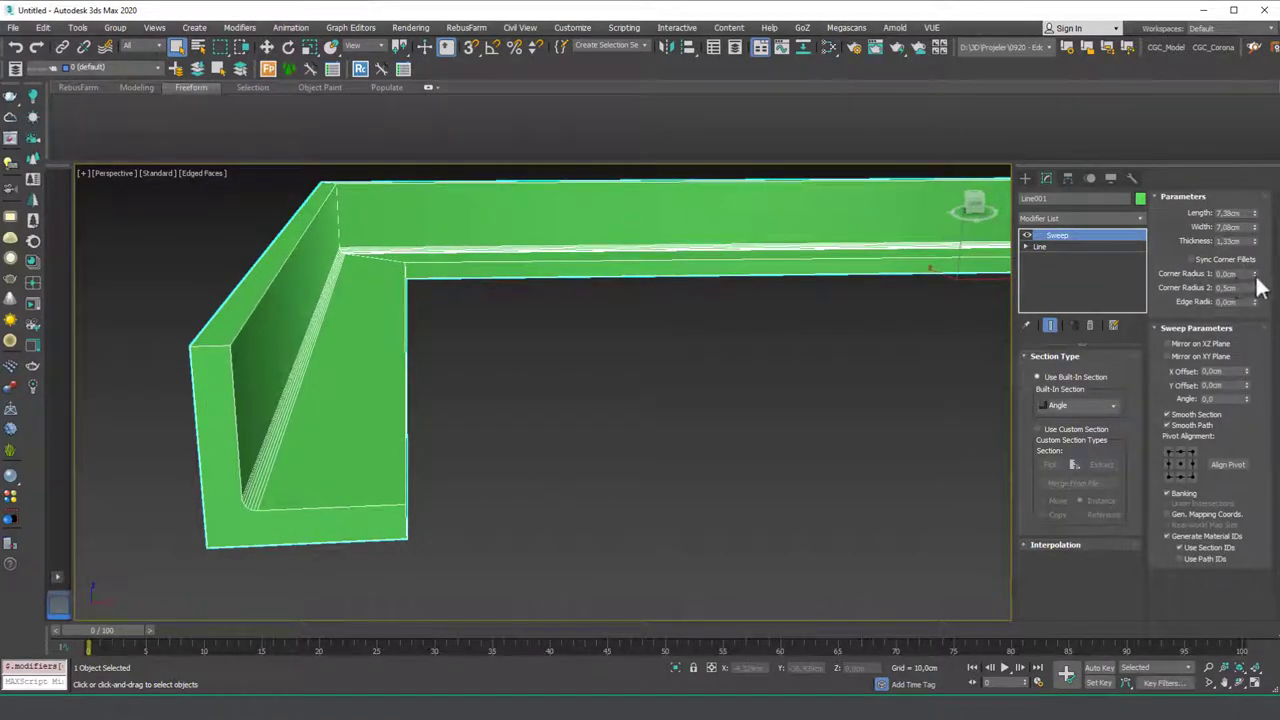
left_click_drag(1256, 273, 1262, 180)
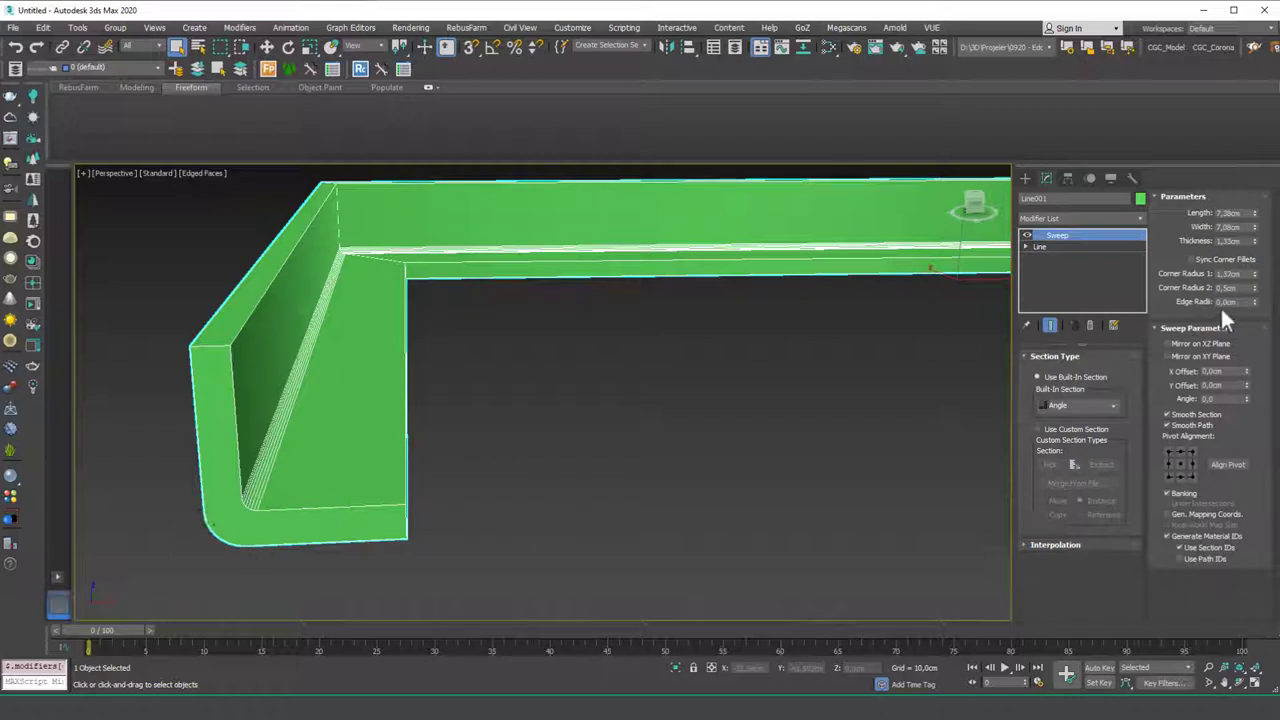
left_click_drag(1255, 288, 1256, 250)
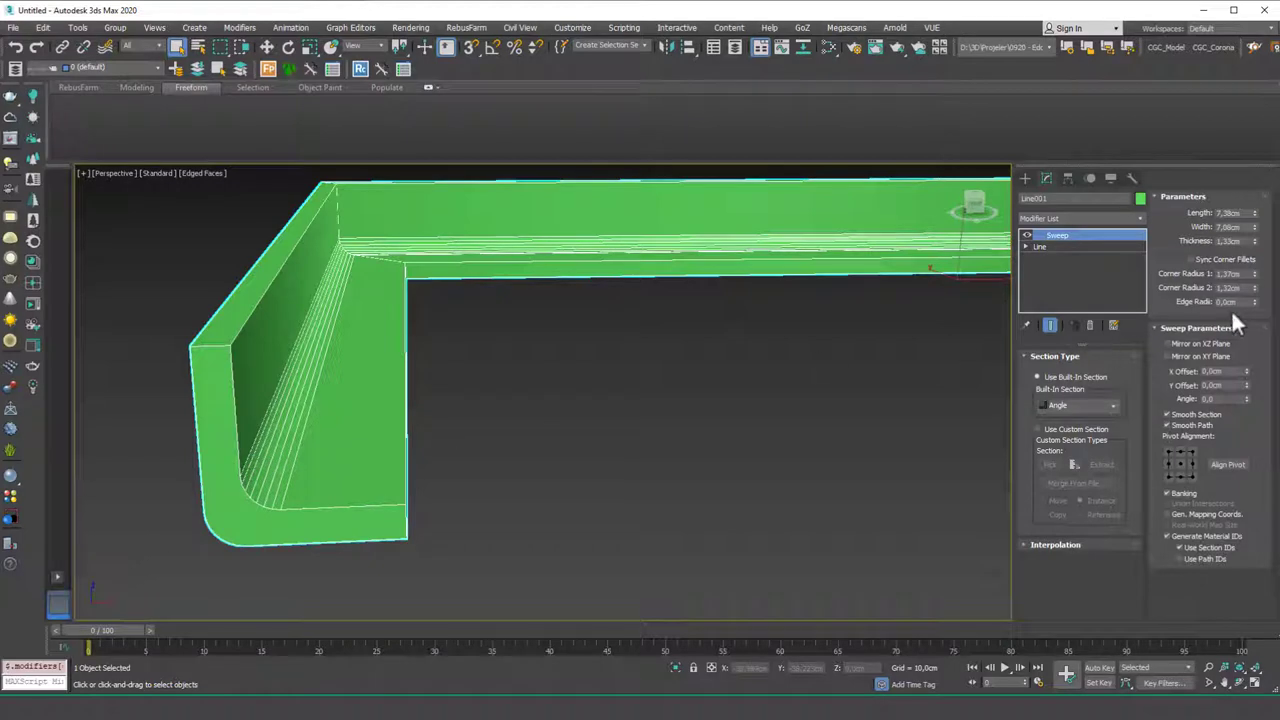
Step: Set the Angle section's edge radii to about 0.52 cm
left_click_drag(1254, 301, 1253, 290)
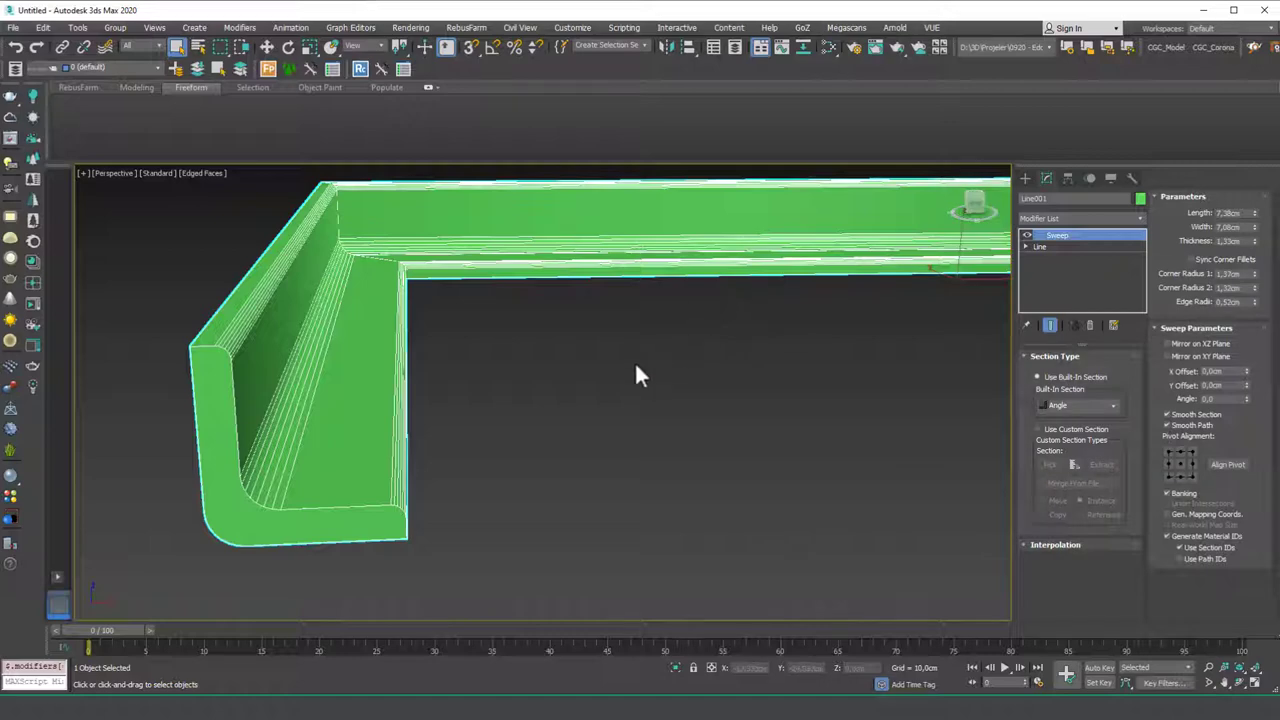
middle_click_drag(636, 365, 565, 388)
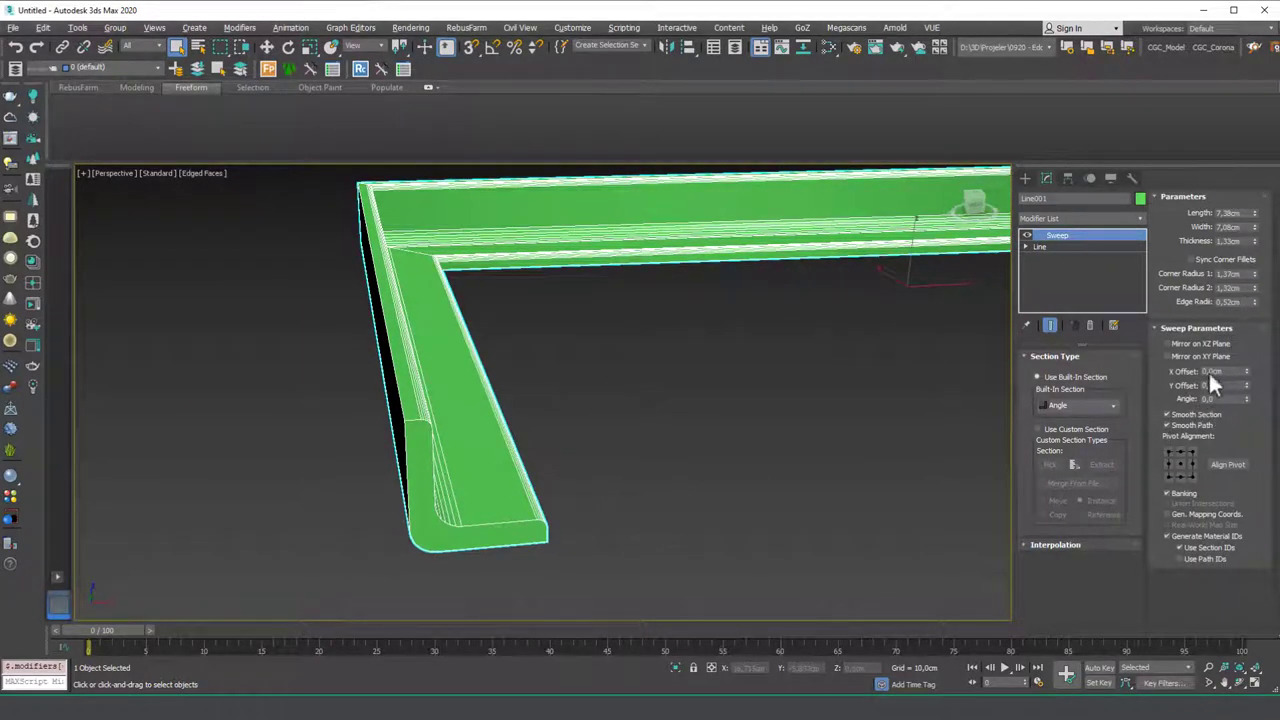
Step: Try mirroring the sweep on the XZ plane and on the XY plane, and turn both options off again
left_click(1174, 343)
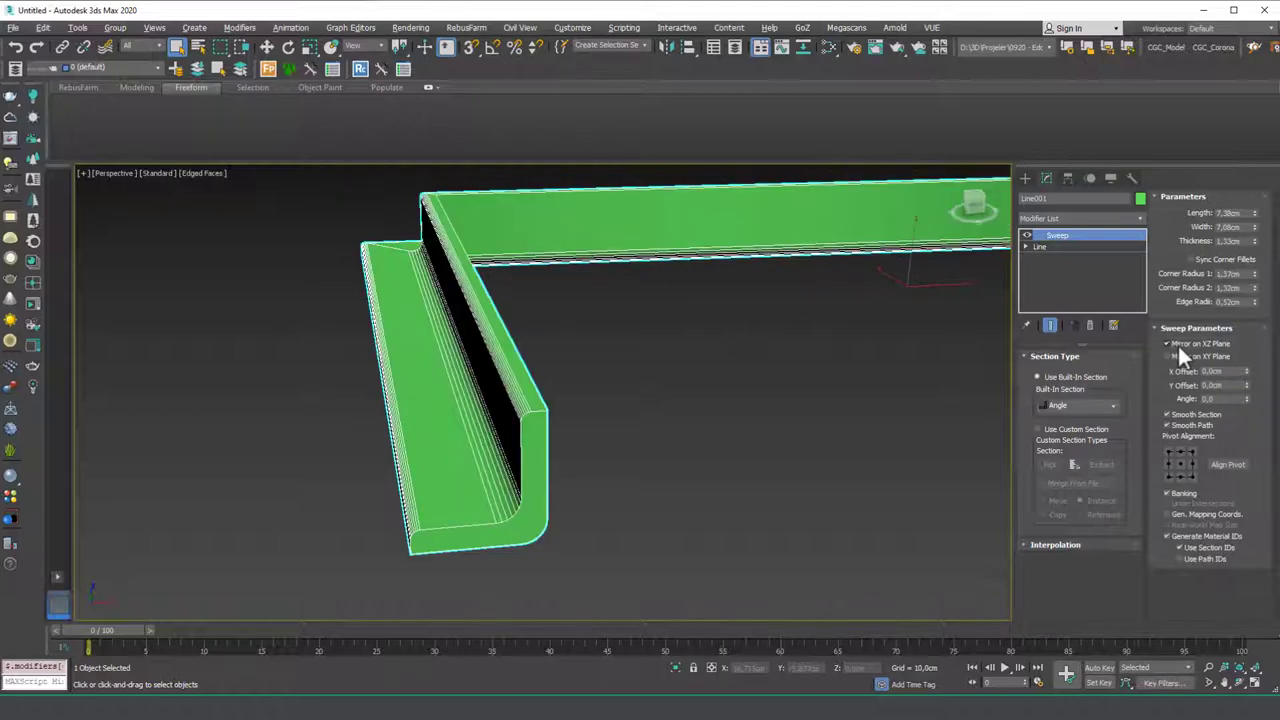
left_click(1177, 343)
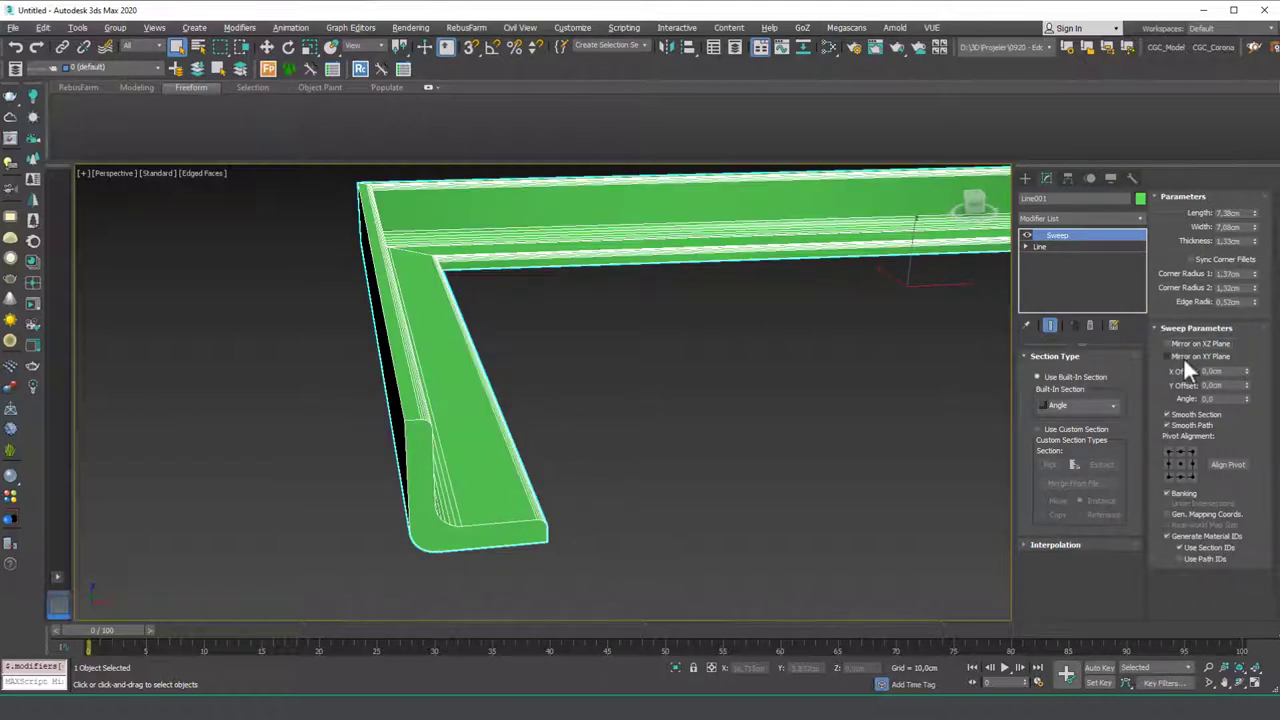
left_click(1182, 350)
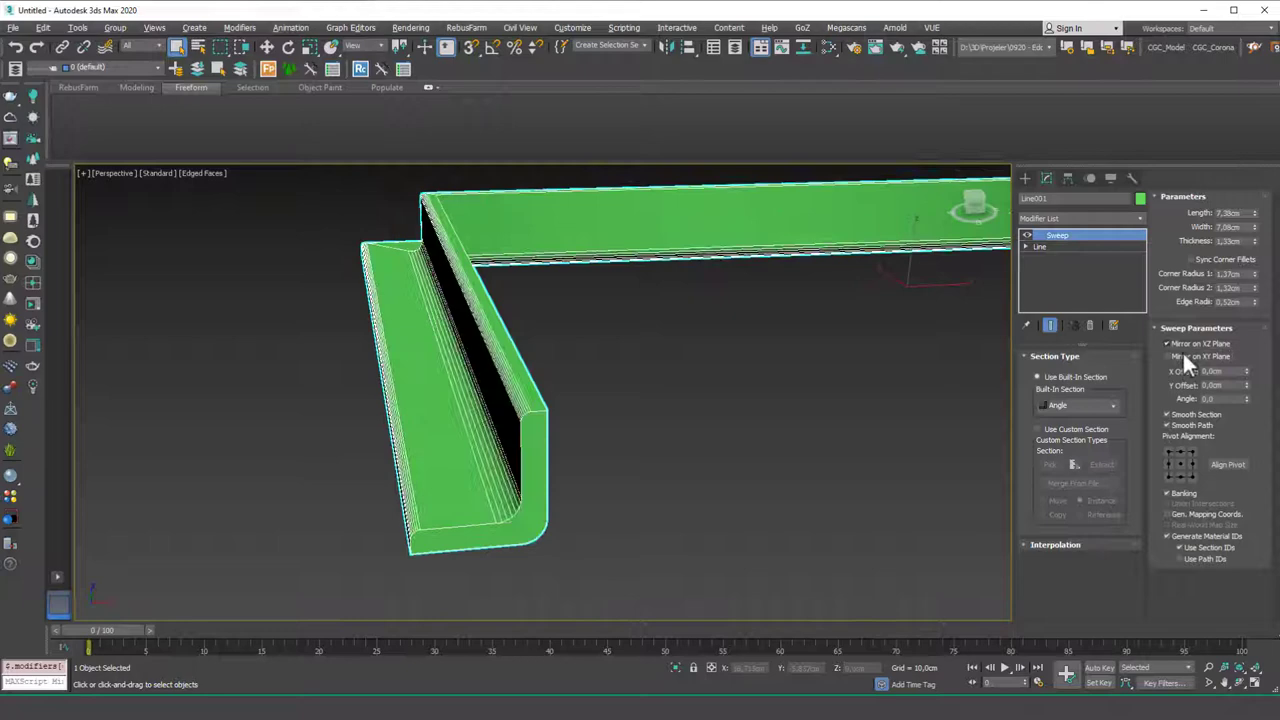
left_click(1180, 356)
left_click(1180, 357)
left_click(1183, 345)
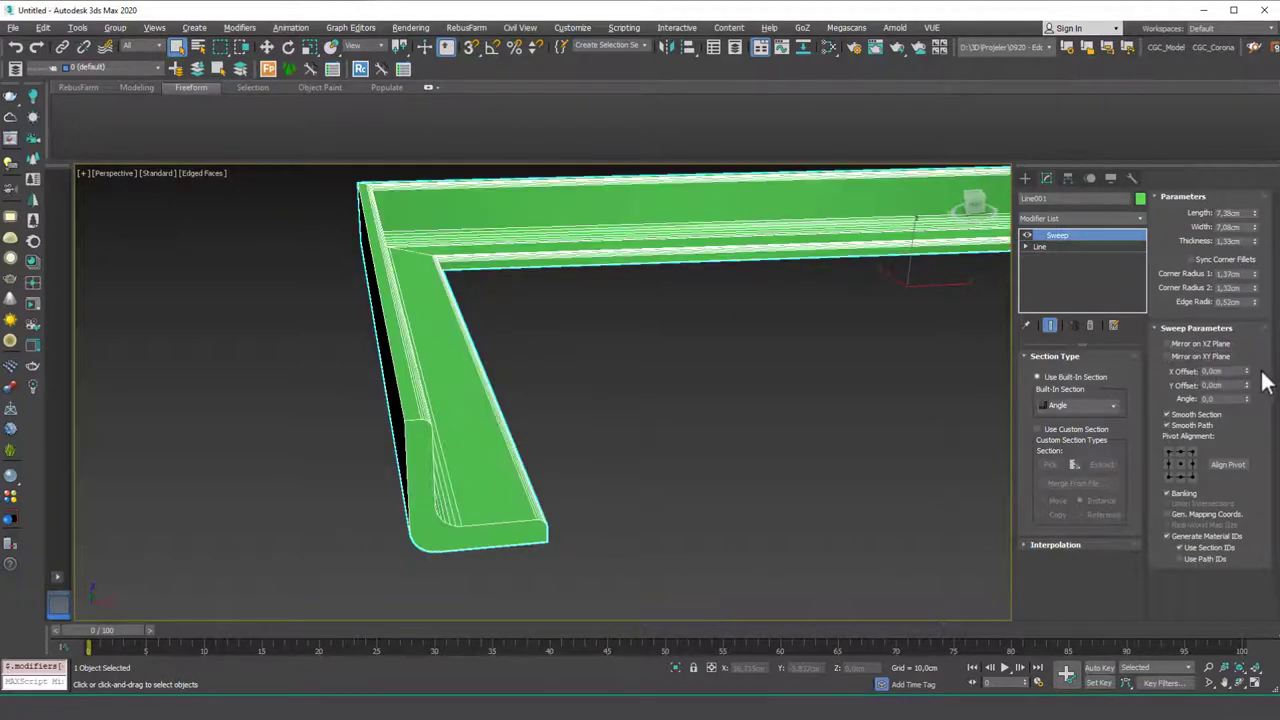
Step: Try the sweep's X offset, Y offset and section angle, and reset each of them to zero
mouse_move(1247, 371)
left_mouse_down()
mouse_move(1251, 334)
mouse_move(1246, 377)
mouse_move(1251, 358)
left_mouse_up()
right_click(1246, 387)
left_click_drag(1248, 408, 1249, 303)
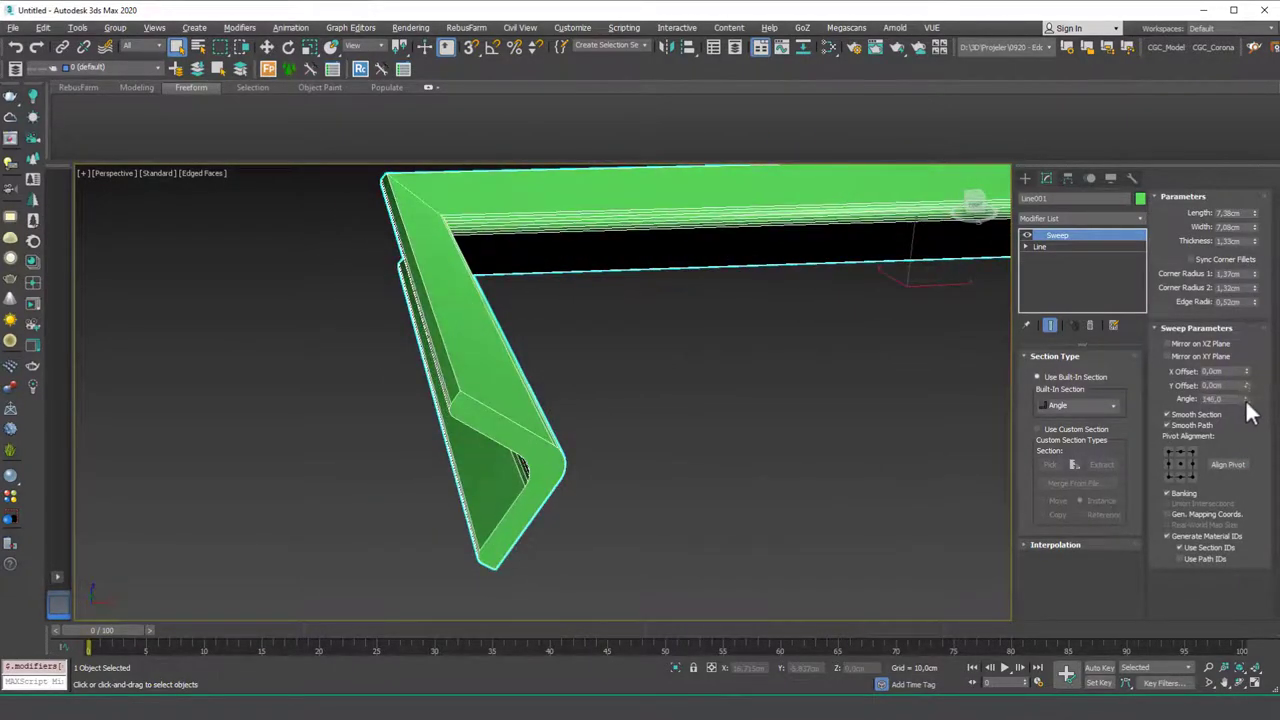
right_click(1247, 400)
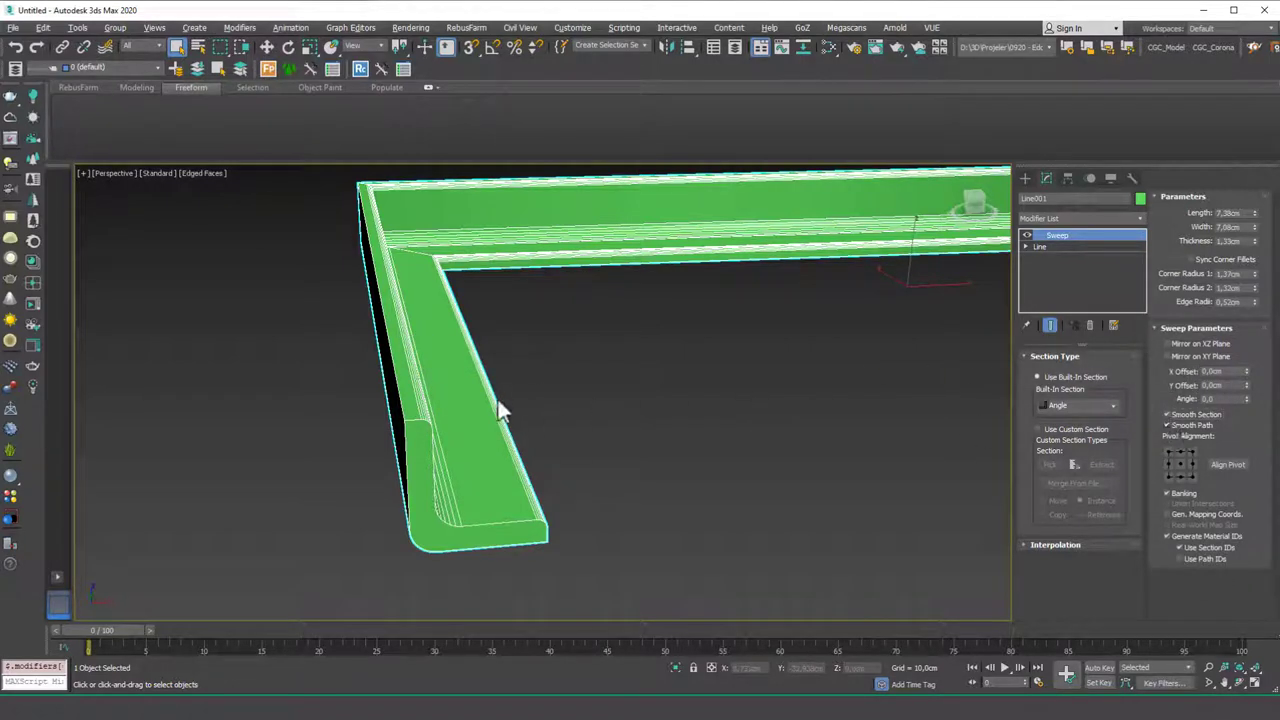
Step: Turn off Smooth Path on the sweep while viewing its inner corner
middle_click_drag(496, 402, 496, 474, "alt")
scroll(391, 366, "up", 3)
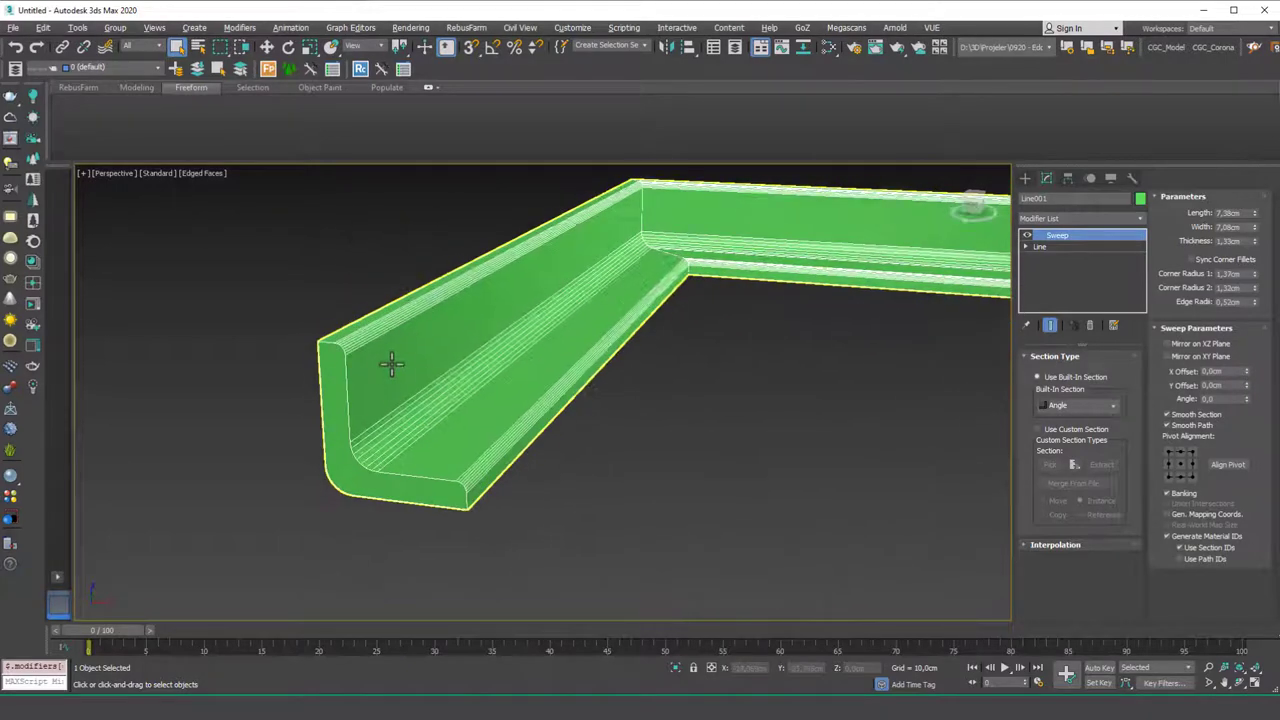
middle_click_drag(392, 366, 417, 384)
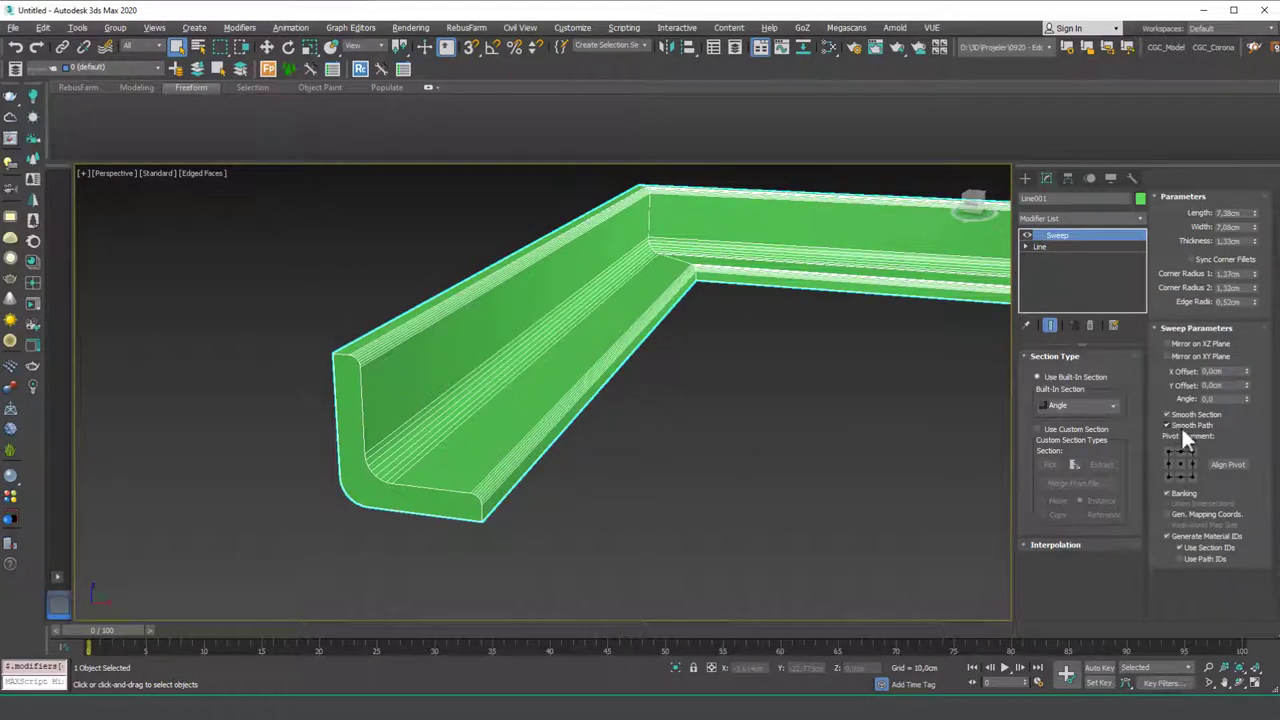
middle_click_drag(817, 402, 638, 419, "alt")
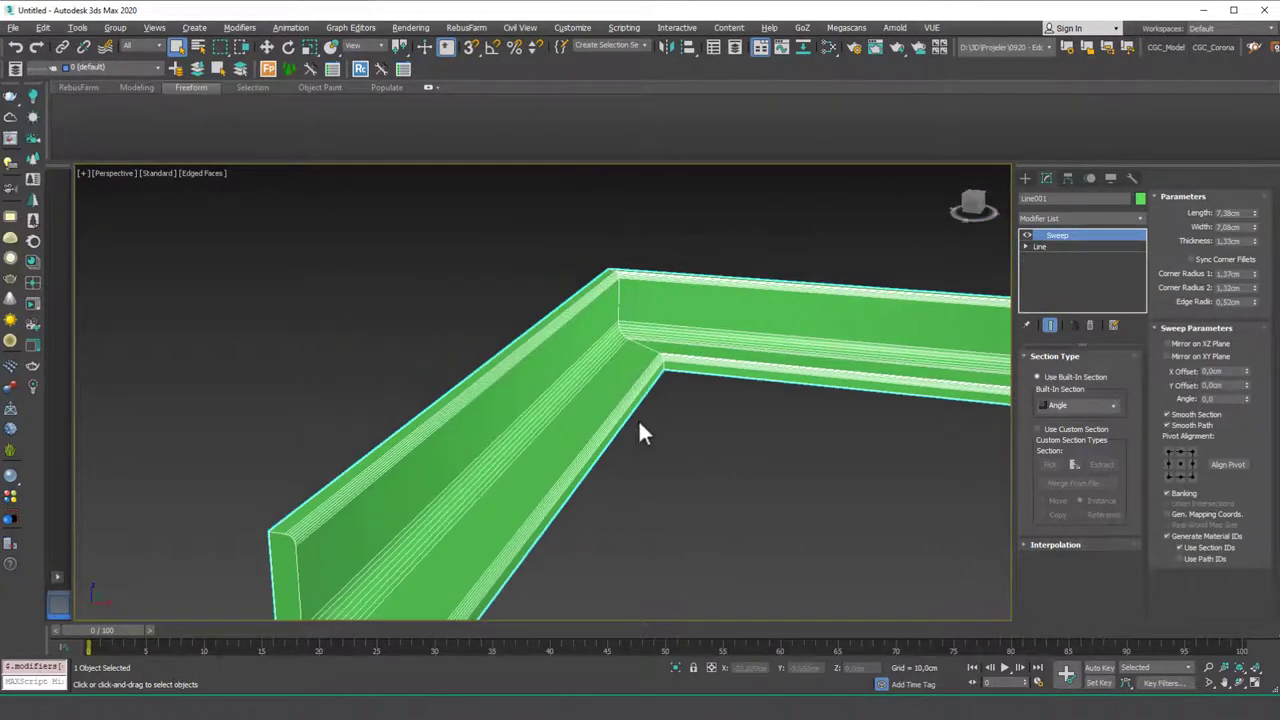
left_click(1186, 425)
left_click(1187, 425)
left_click(1178, 425)
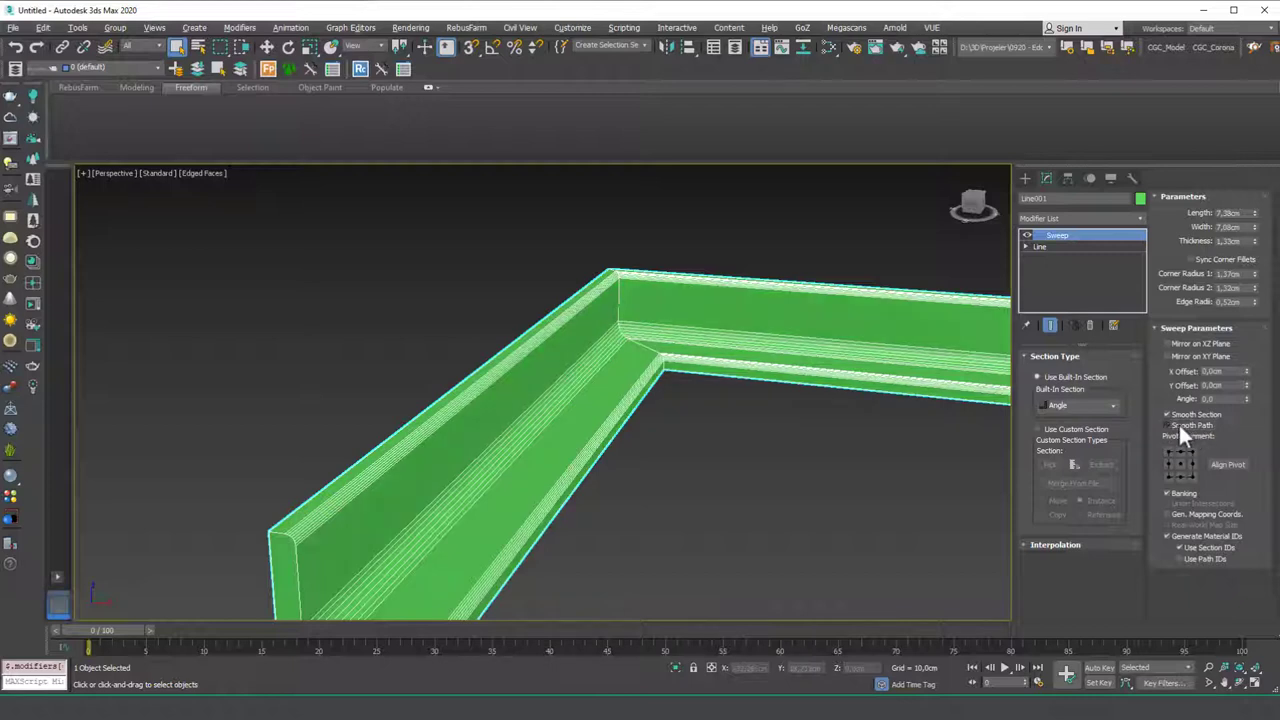
Step: Compare the corner's shading without edges with Smooth Path off and on, leaving the option off
left_click(680, 414)
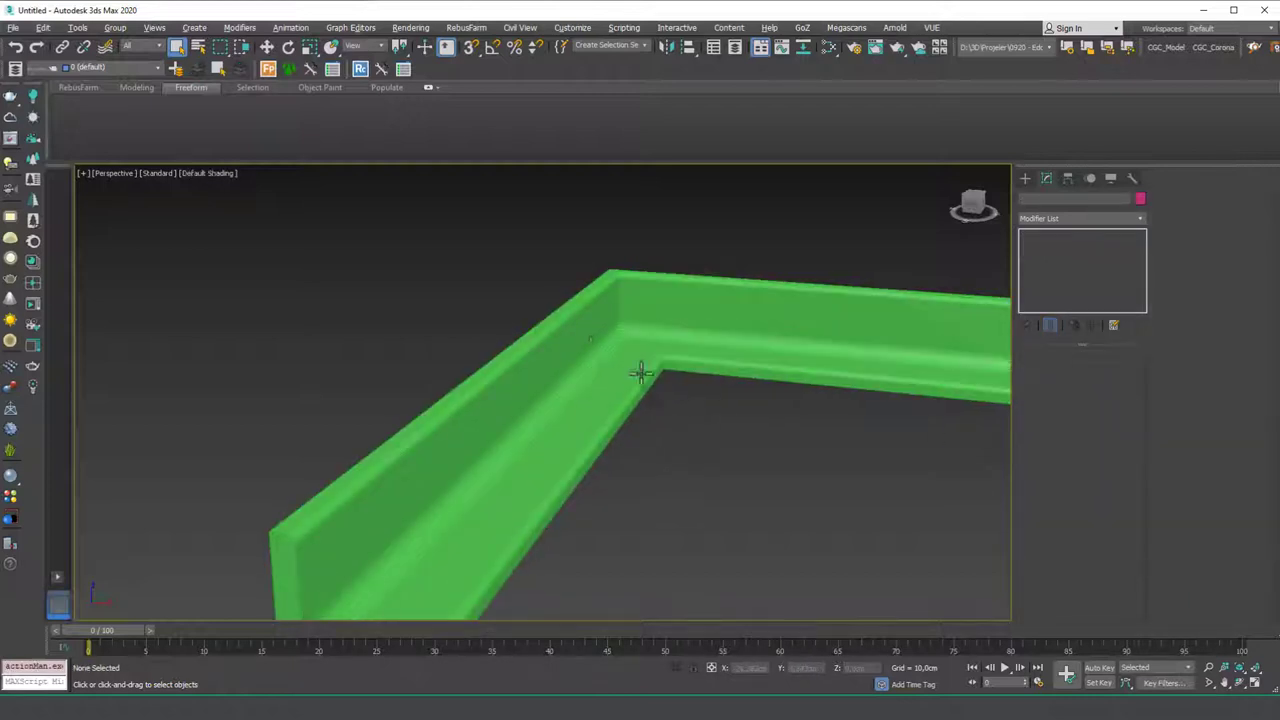
mouse_move(643, 366)
middle_mouse_down("alt")
mouse_move(586, 337)
mouse_move(588, 352)
mouse_move(651, 349)
middle_mouse_up("alt")
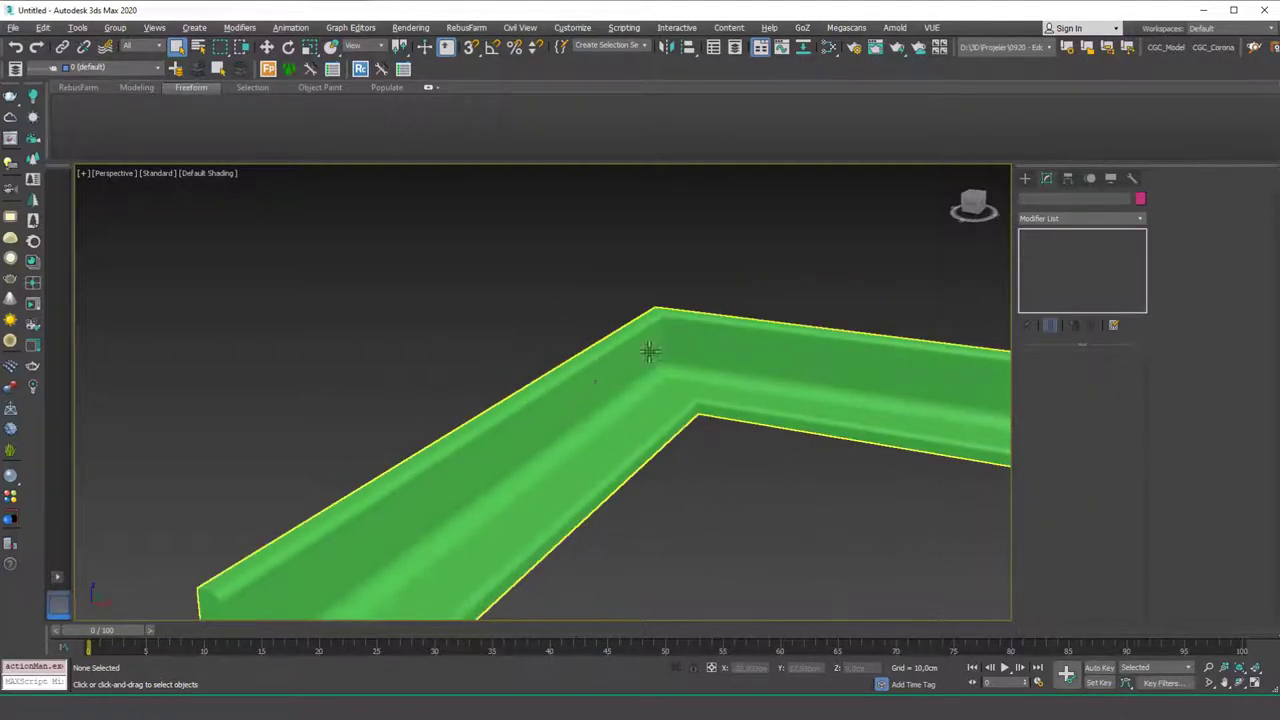
left_click(720, 347)
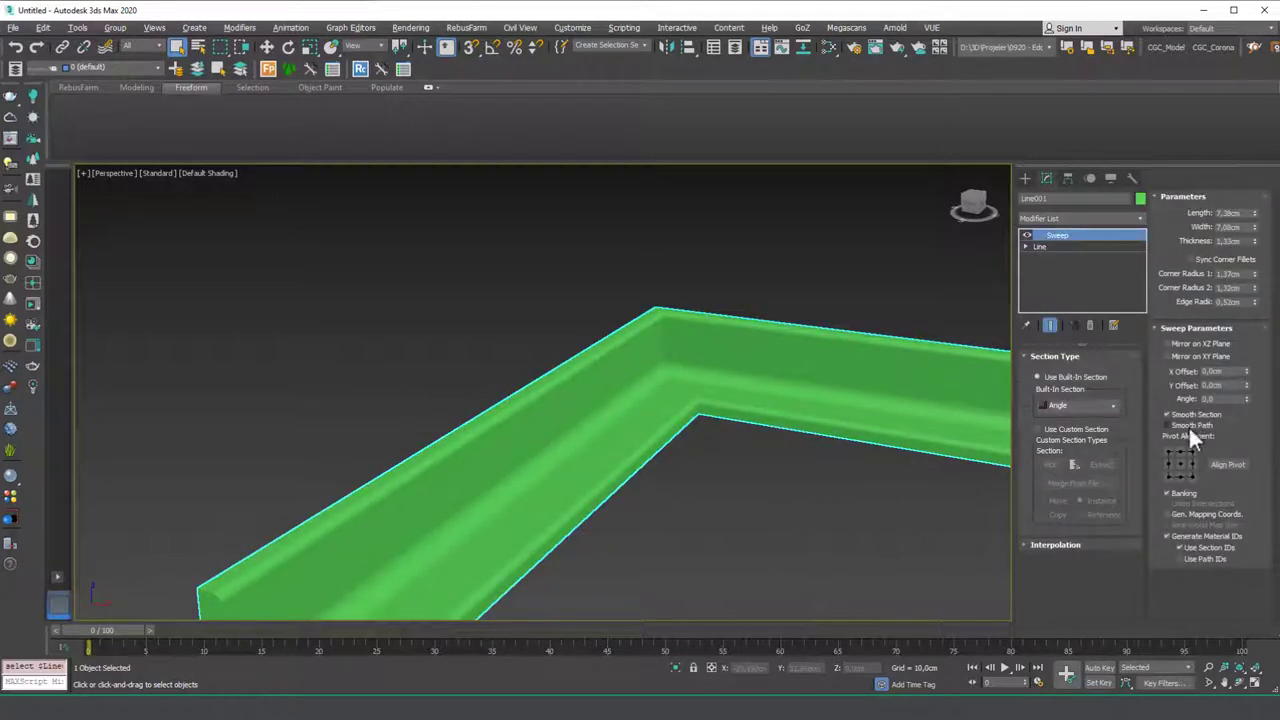
left_click(1186, 425)
mouse_move(654, 337)
middle_mouse_down("alt")
mouse_move(622, 348)
mouse_move(637, 337)
mouse_move(640, 352)
middle_mouse_up("alt")
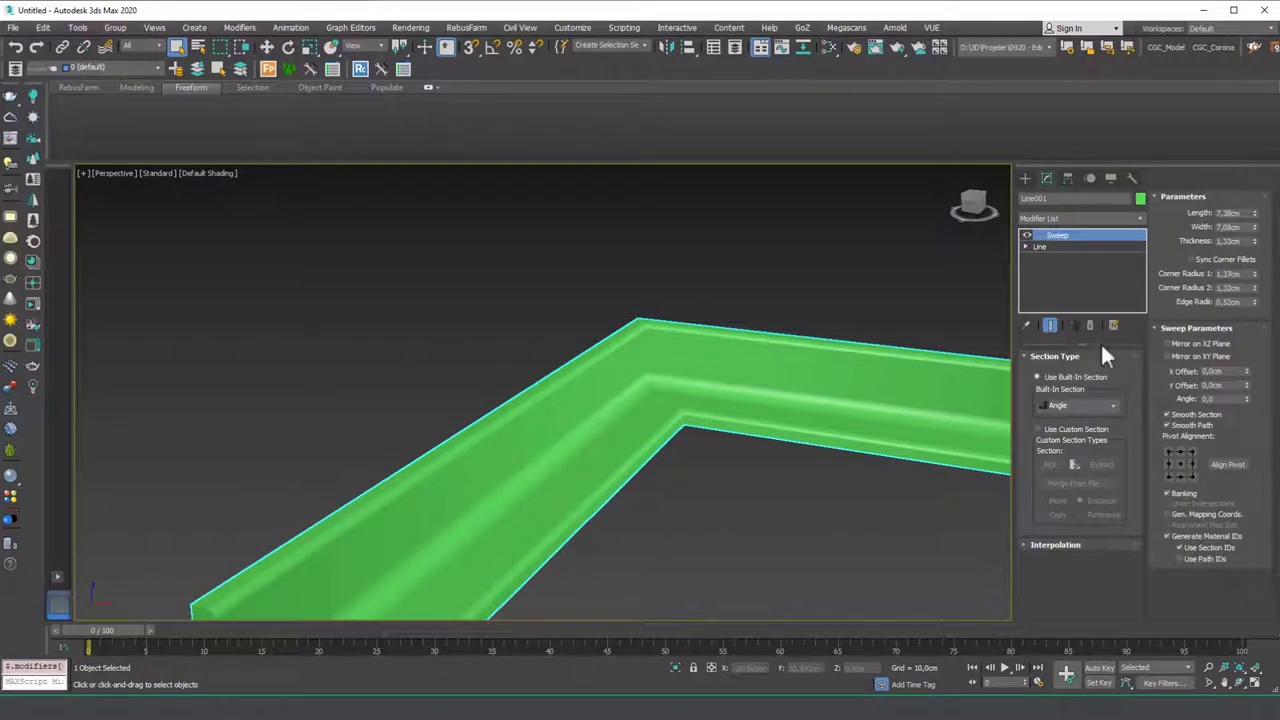
left_click(1173, 425)
Step: Examine the end of the swept profile in the front view, shaded with edged faces
middle_click_drag(643, 414, 669, 423, "alt")
key("f")
key("z")
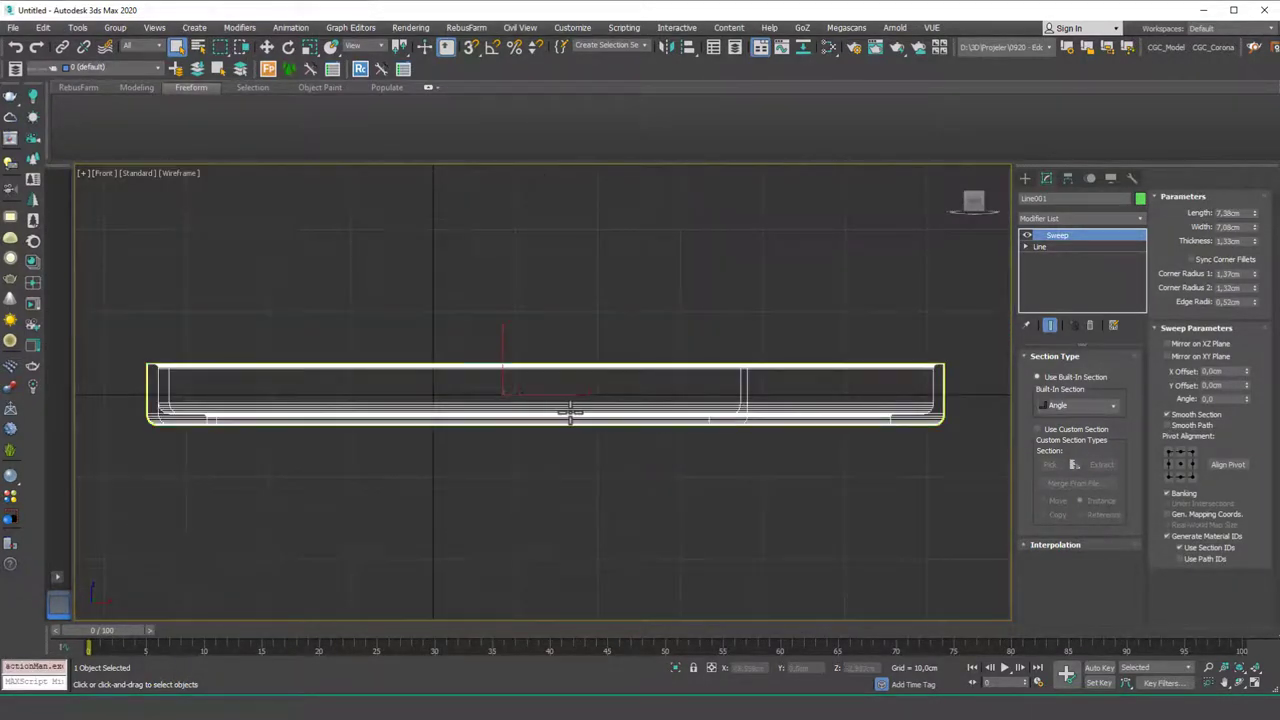
key("l")
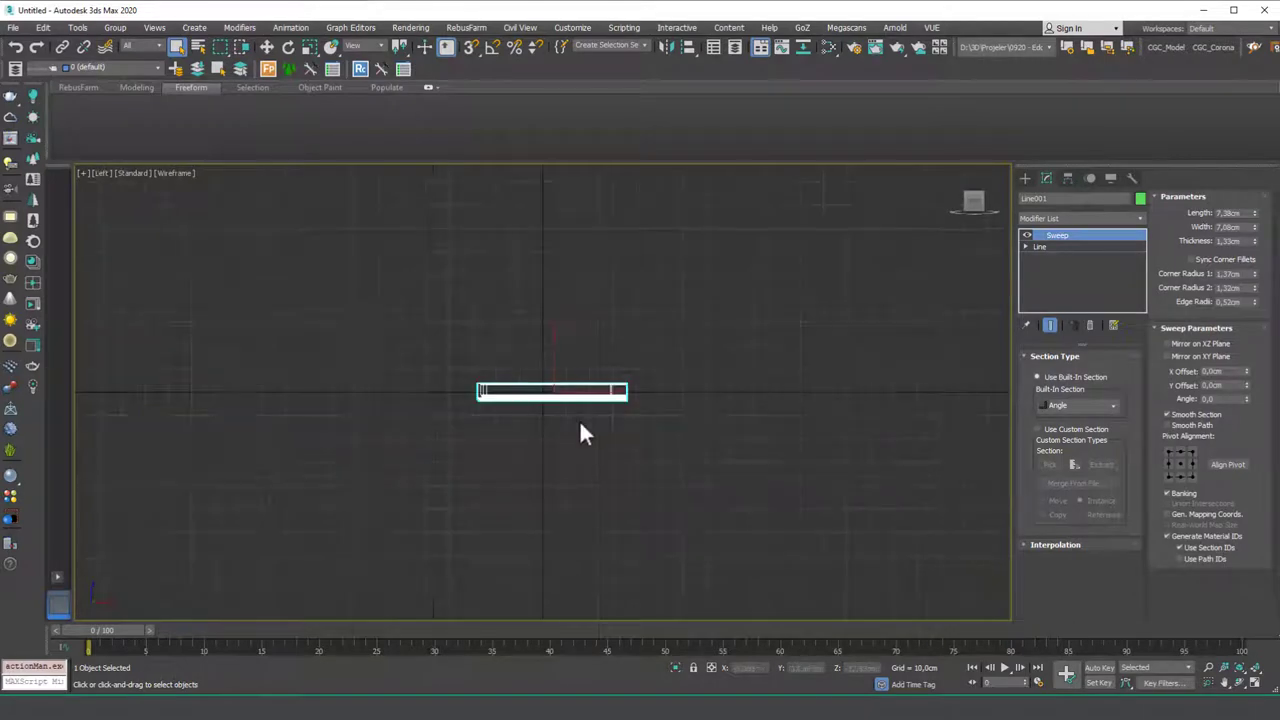
key("z")
middle_click_drag(340, 429, 263, 451, "alt")
key("f")
key("z")
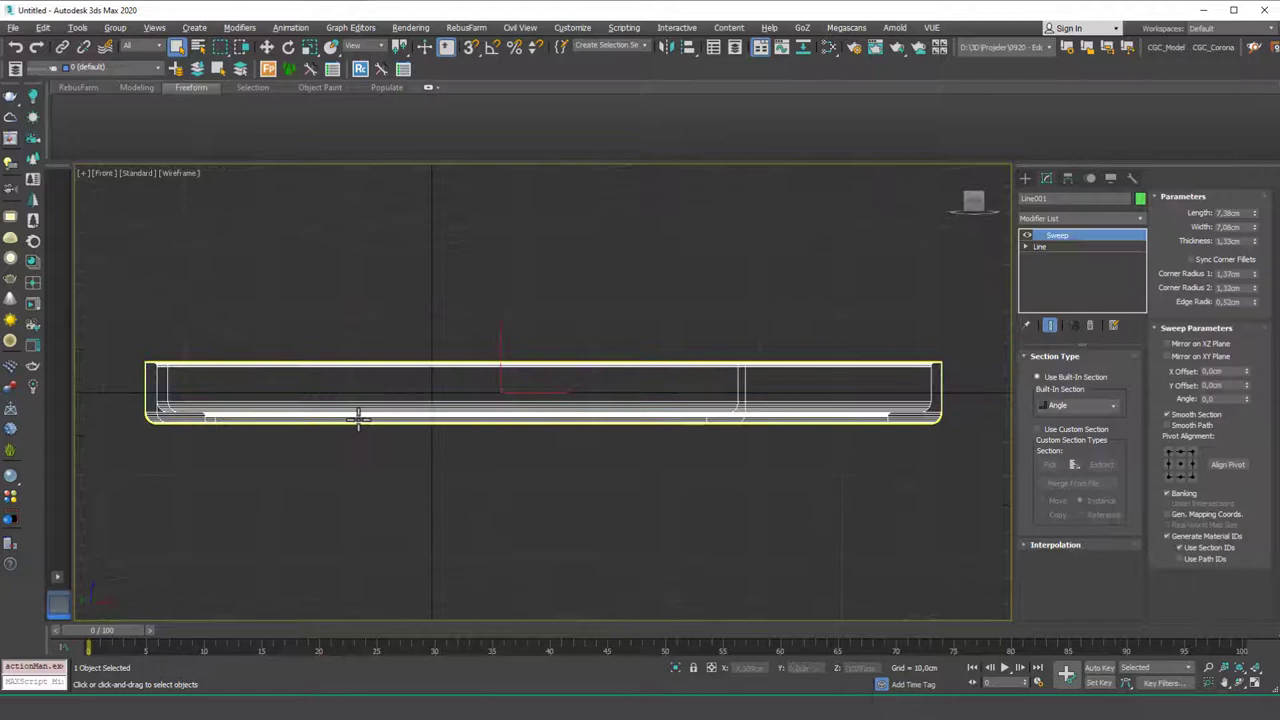
scroll(357, 420, "up", 8)
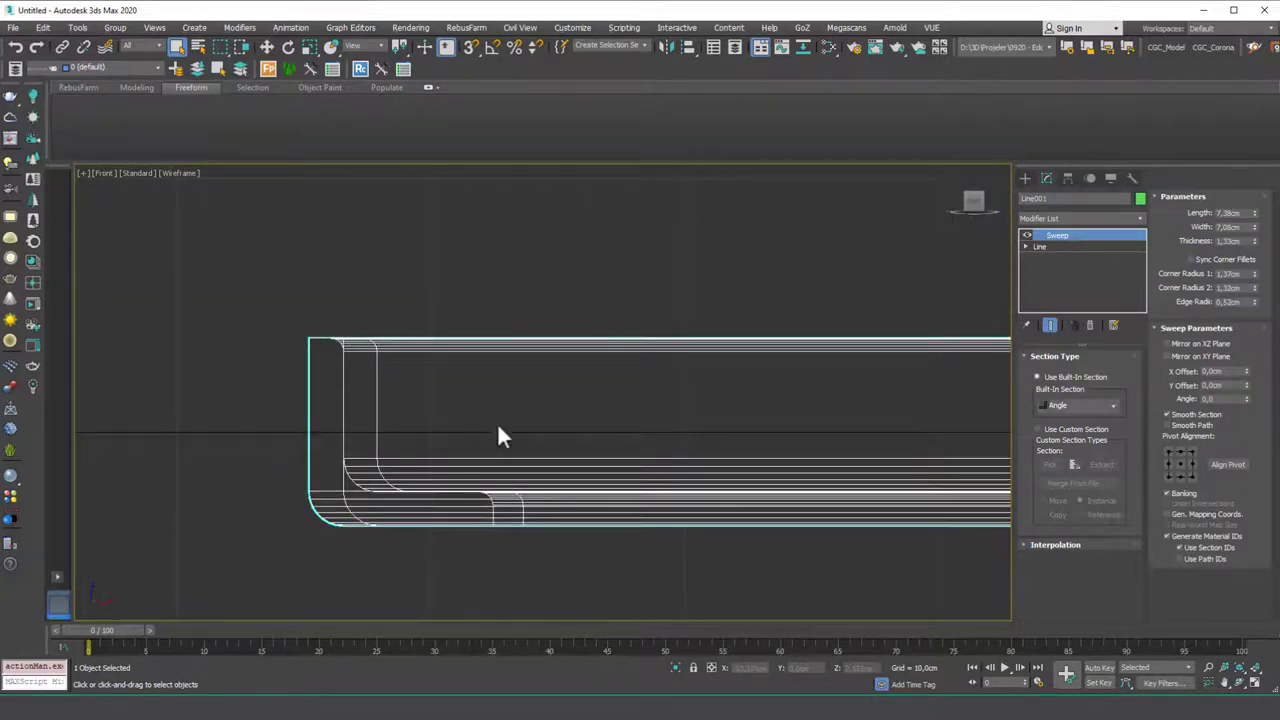
key("F3")
middle_click_drag(384, 419, 452, 403)
key("F4")
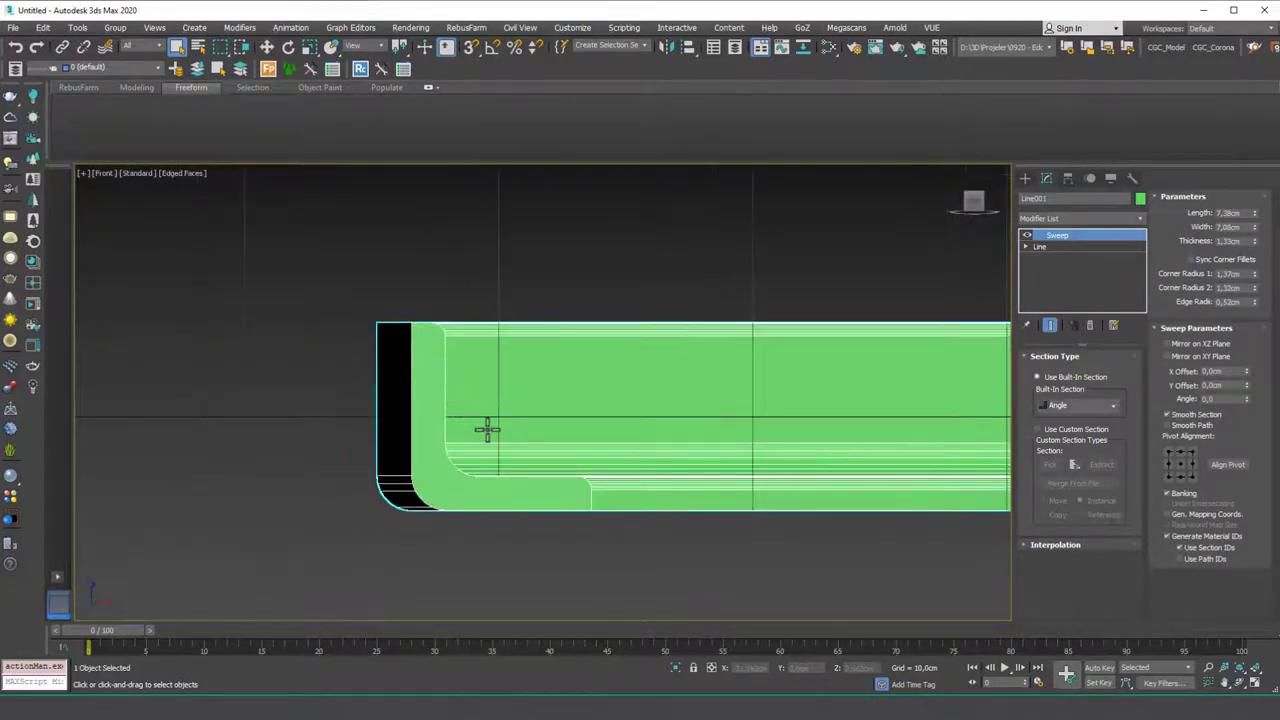
Step: Select the line's lower-left end vertex in the top view and shift it slightly along X towards vertical alignment with the corner above
left_click(1045, 246)
key("alt+w")
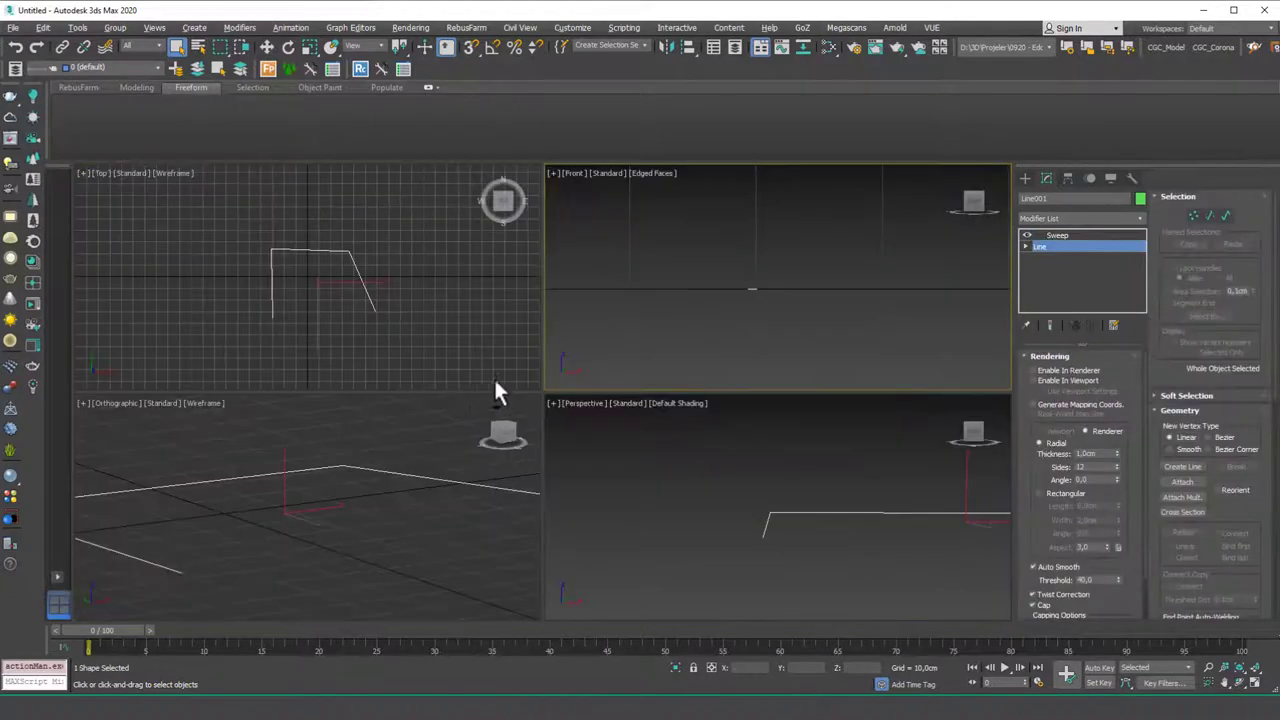
middle_click_drag(278, 535, 295, 340, "alt")
key("1")
left_click_drag(253, 305, 288, 334)
scroll(277, 314, "up", 4)
mouse_move(277, 314)
middle_mouse_down()
mouse_move(280, 300)
mouse_move(292, 330)
middle_mouse_up()
key("w")
left_click_drag(323, 343, 320, 343)
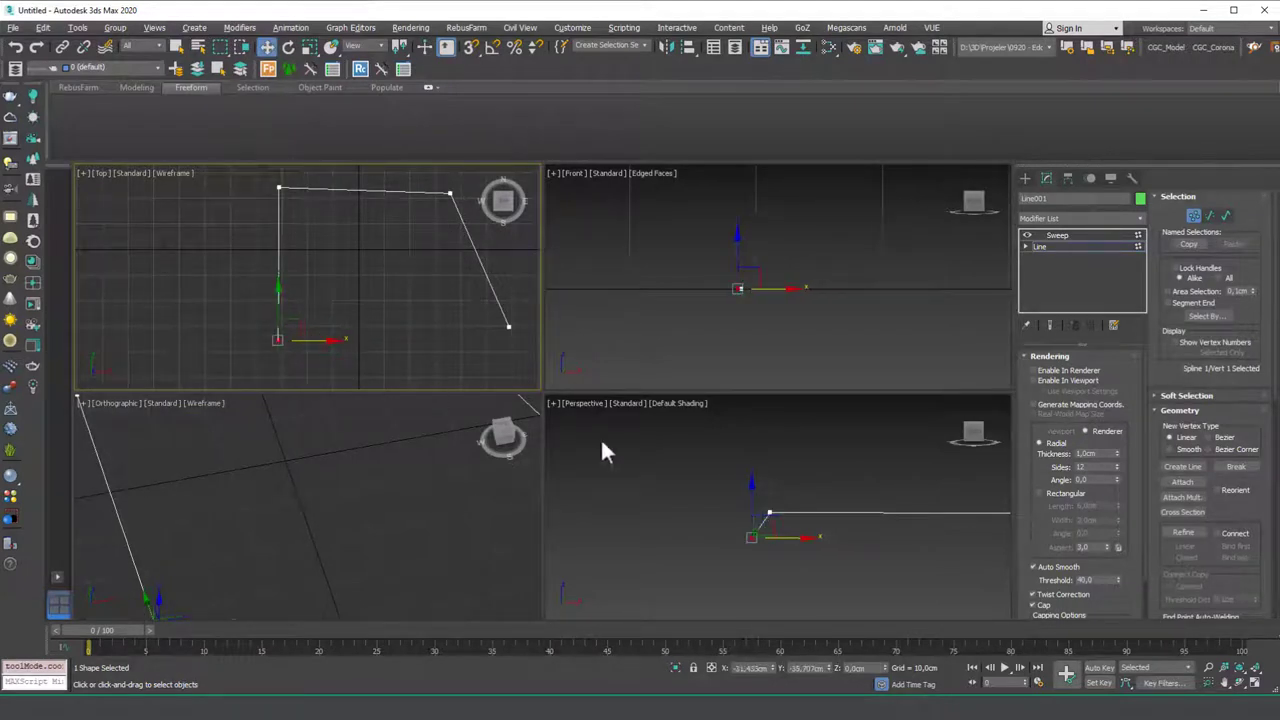
Step: Fine-tune the end vertex along X in the front view to about -31.15 cm
middle_click(754, 504)
key("f")
scroll(774, 490, "up", 7)
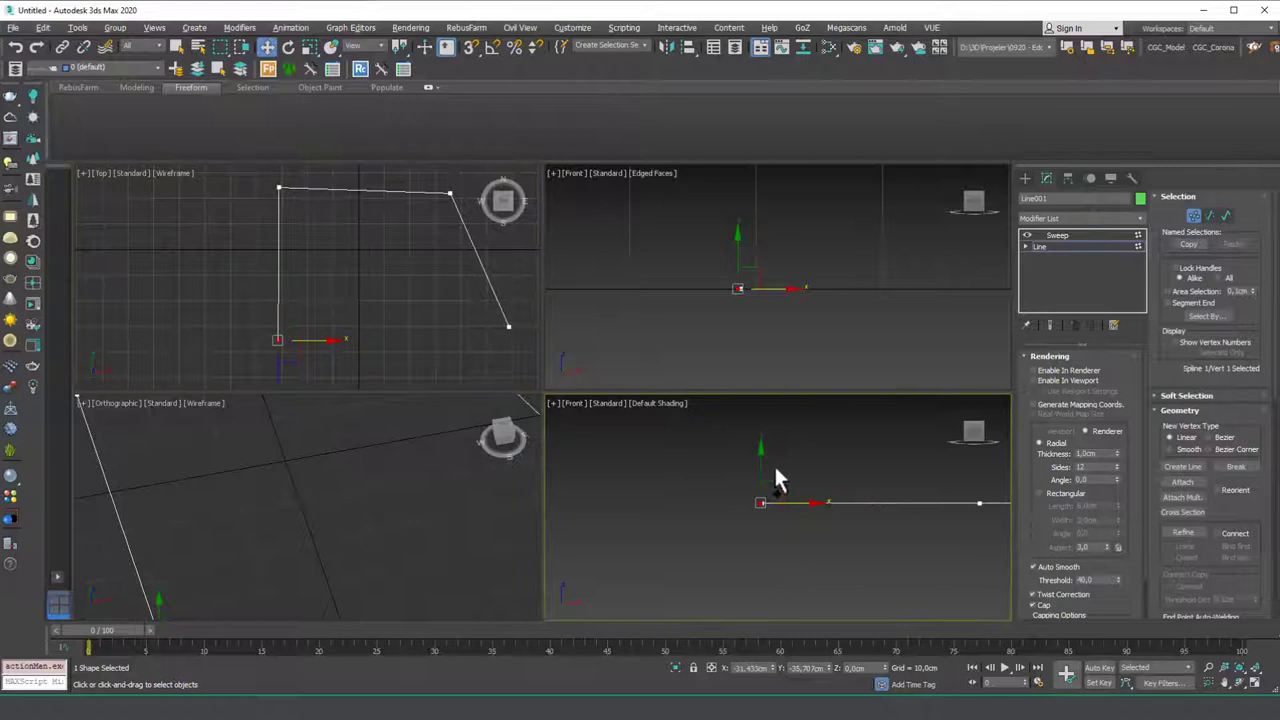
middle_click_drag(746, 543, 750, 494)
scroll(750, 425, "up", 6)
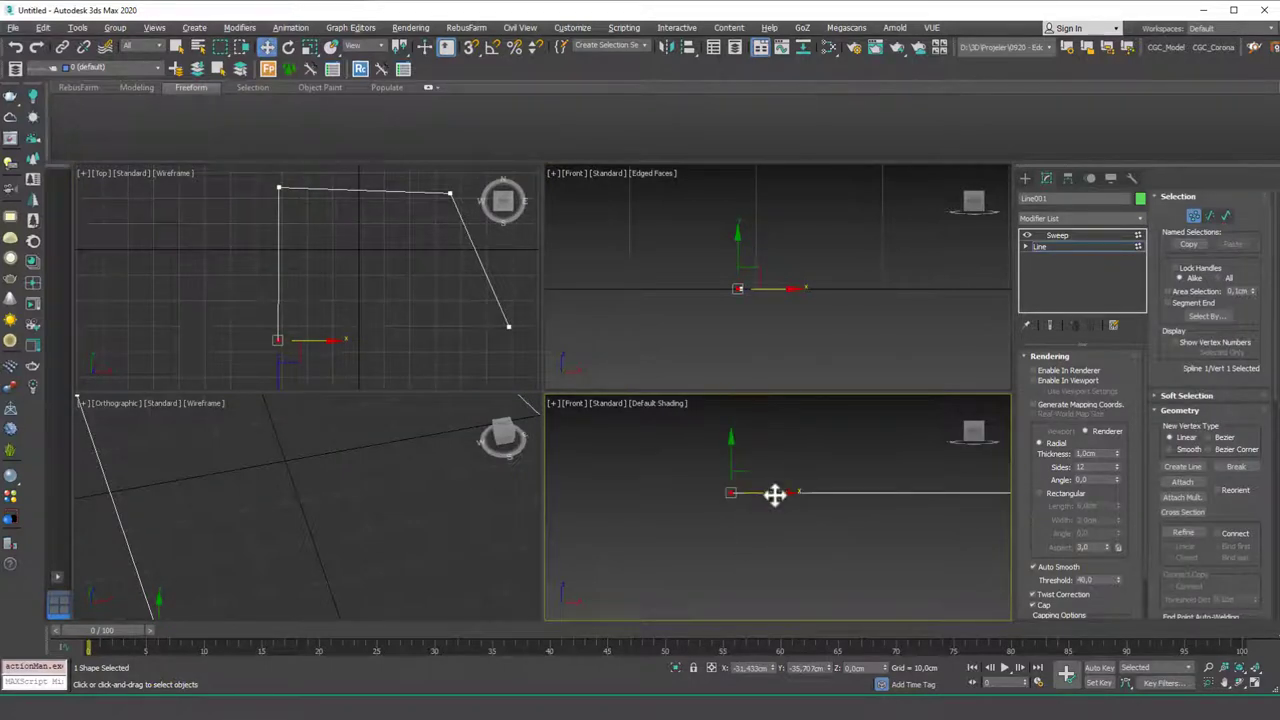
left_click_drag(774, 494, 804, 498)
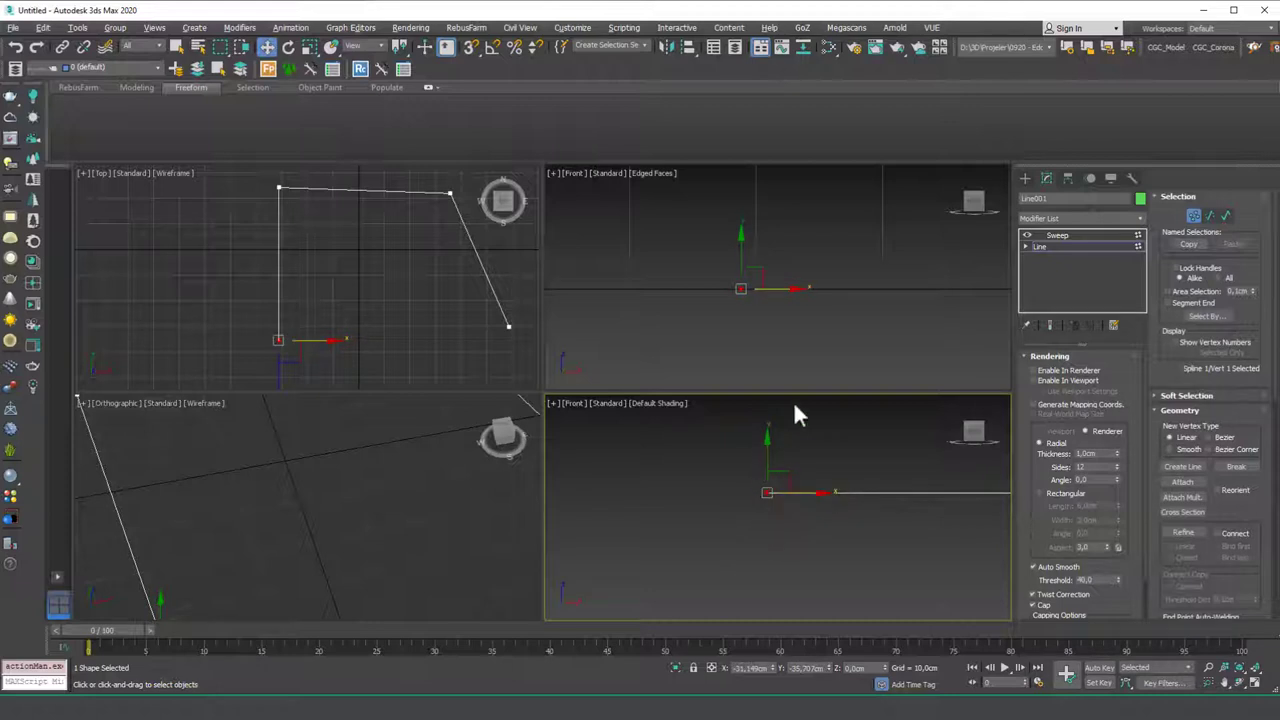
key("alt+w")
middle_click_drag(684, 357, 717, 405)
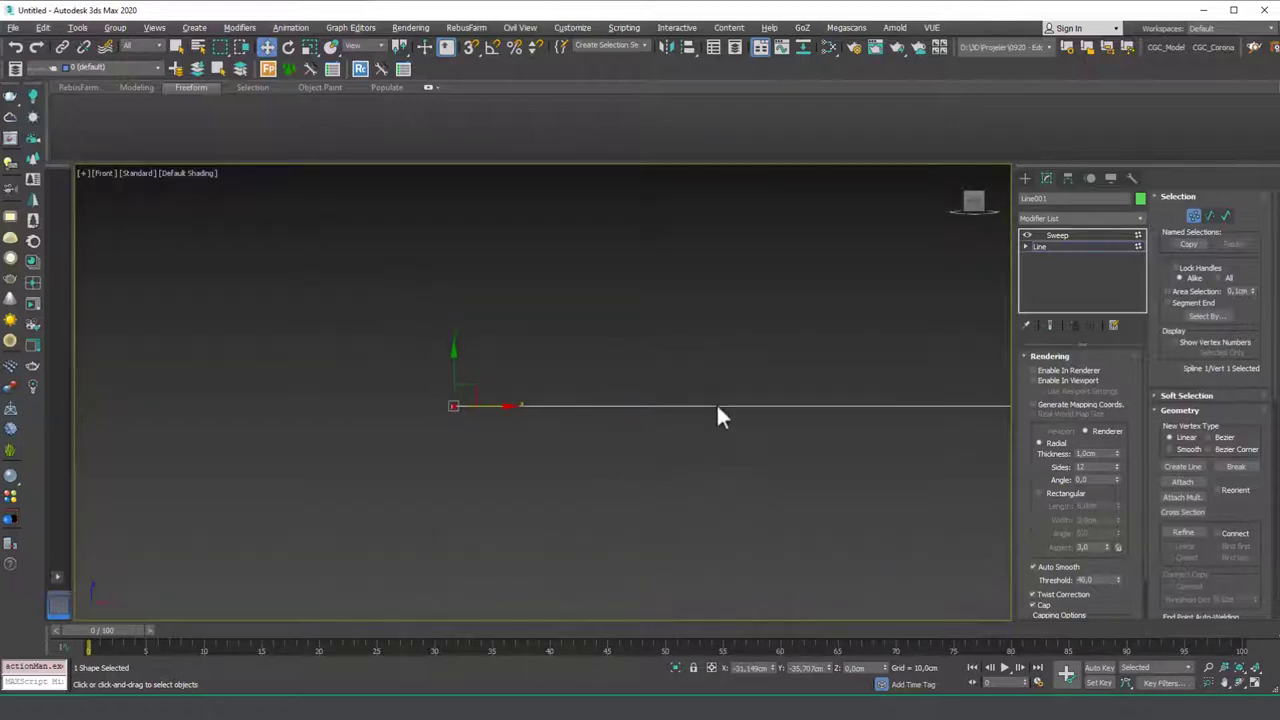
Step: Return to the Sweep modifier and set its pivot alignment to the section's upper-left corner, with edged faces displayed
left_click(1058, 235)
scroll(520, 350, "down", 5)
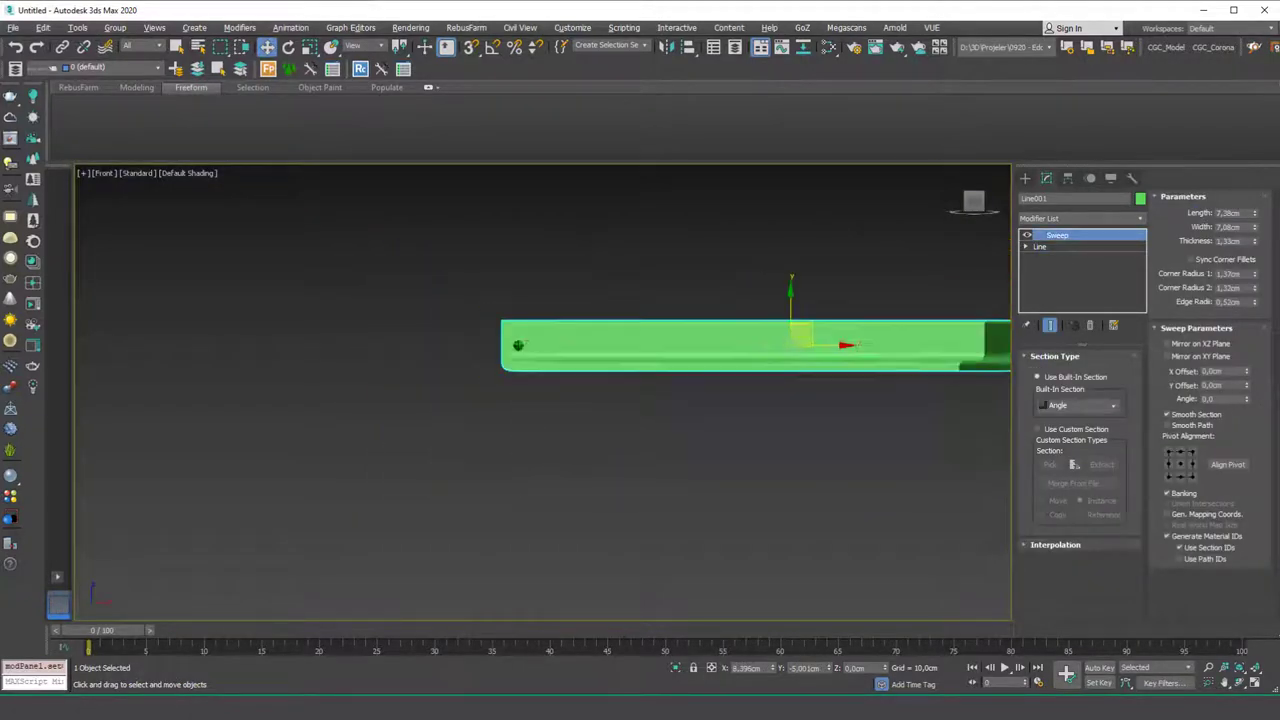
scroll(518, 345, "up", 4)
scroll(486, 323, "up", 1)
key("F4")
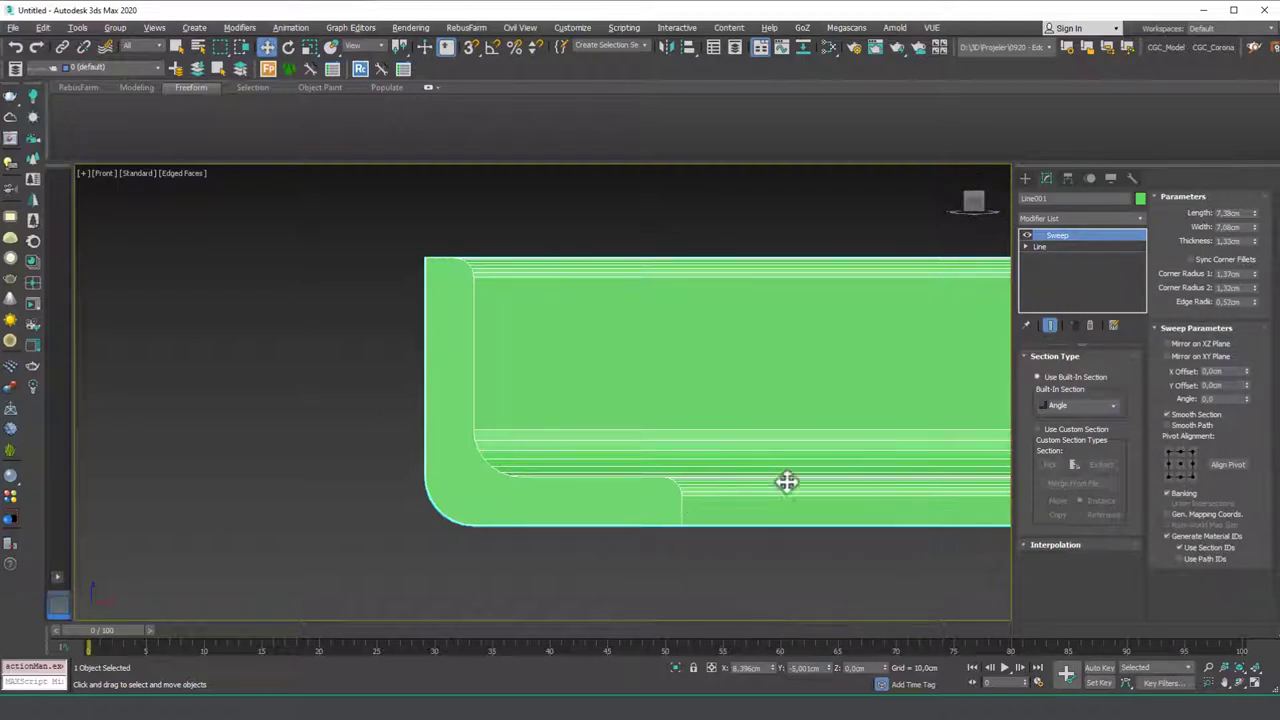
left_click(1170, 452)
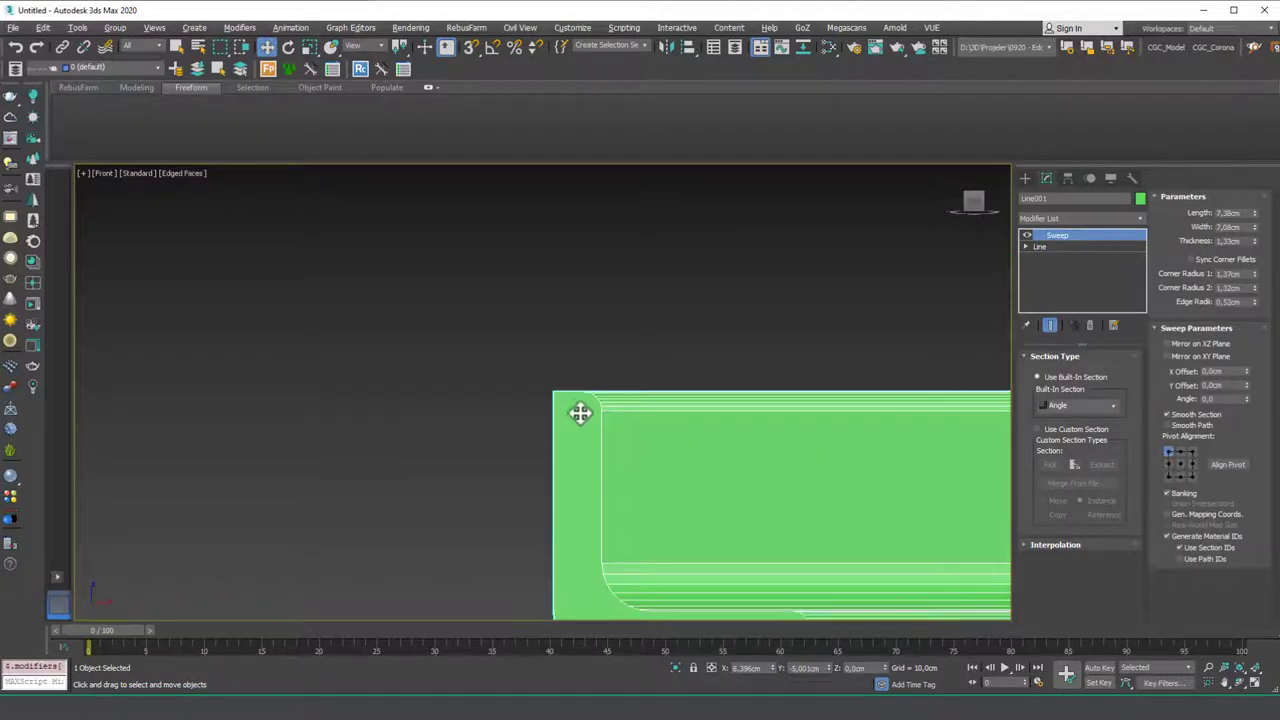
middle_click_drag(577, 423, 511, 343)
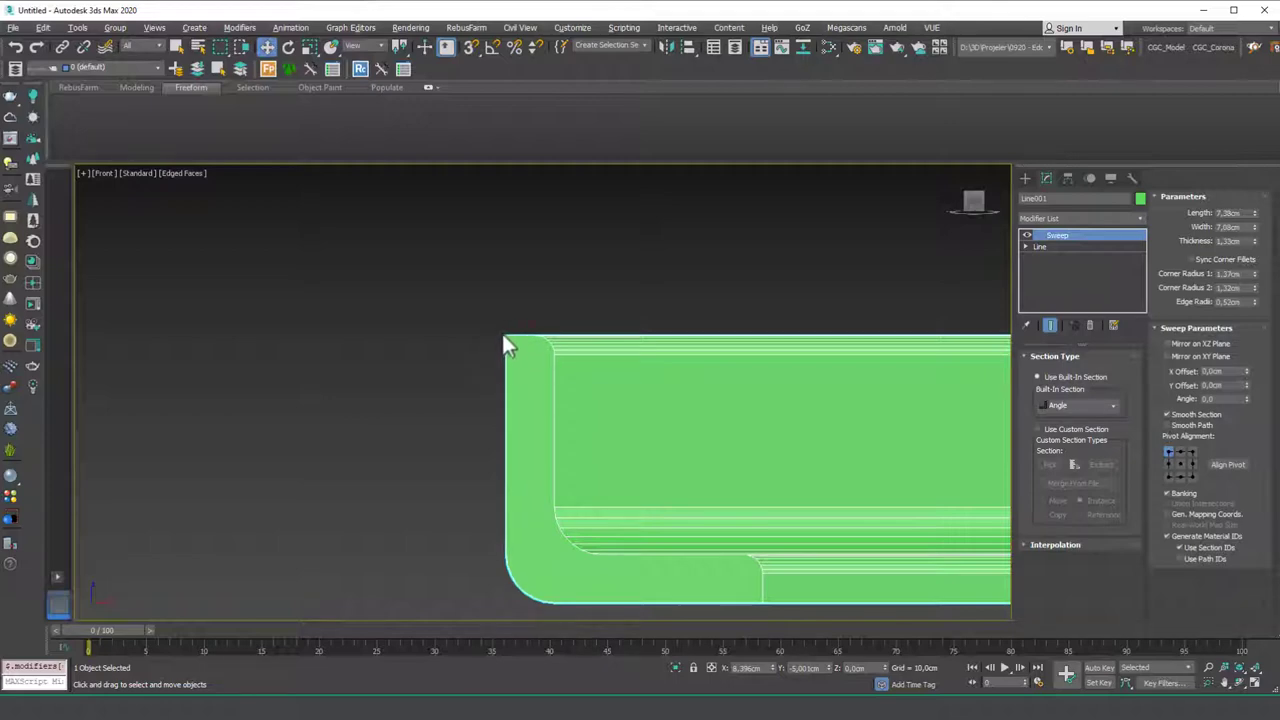
Step: Compare the swept profile with its path line by toggling the Sweep modifier's display, viewing the profile's open end close up
left_click(1026, 235)
left_click(1026, 235)
mouse_move(590, 419)
middle_mouse_down("alt")
mouse_move(640, 449)
mouse_move(634, 471)
mouse_move(572, 432)
middle_mouse_up("alt")
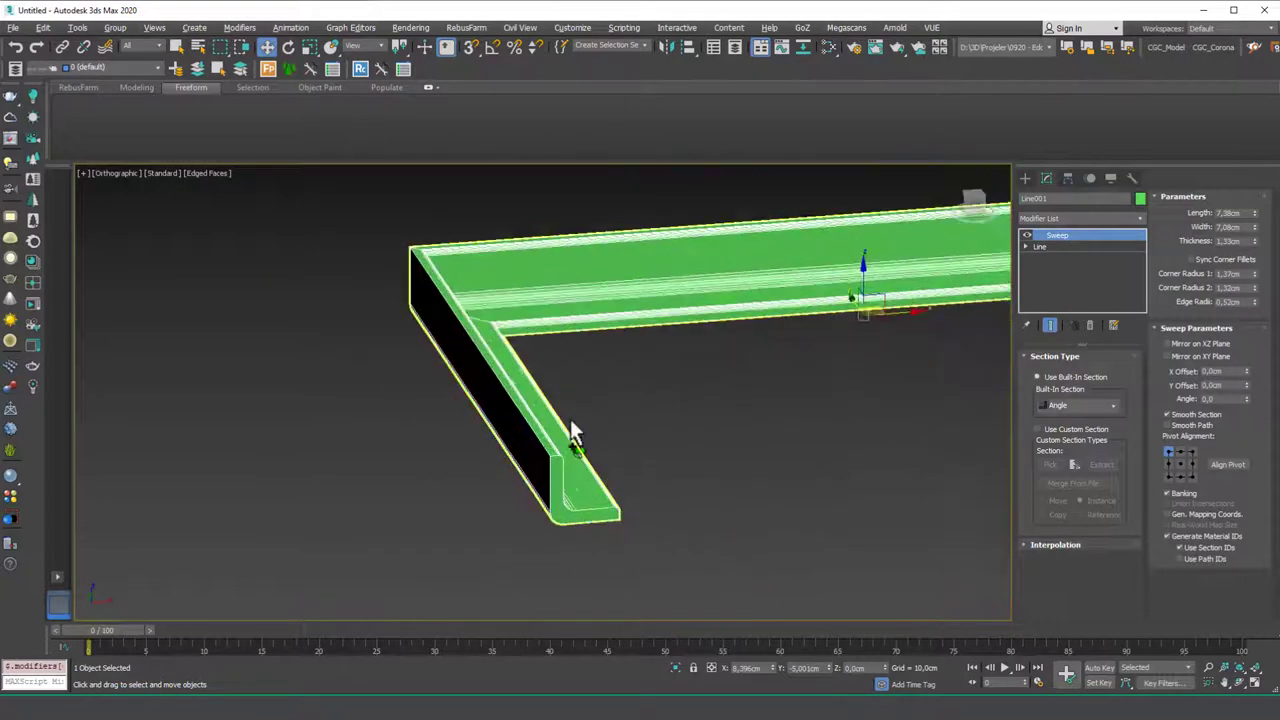
scroll(572, 432, "up", 3)
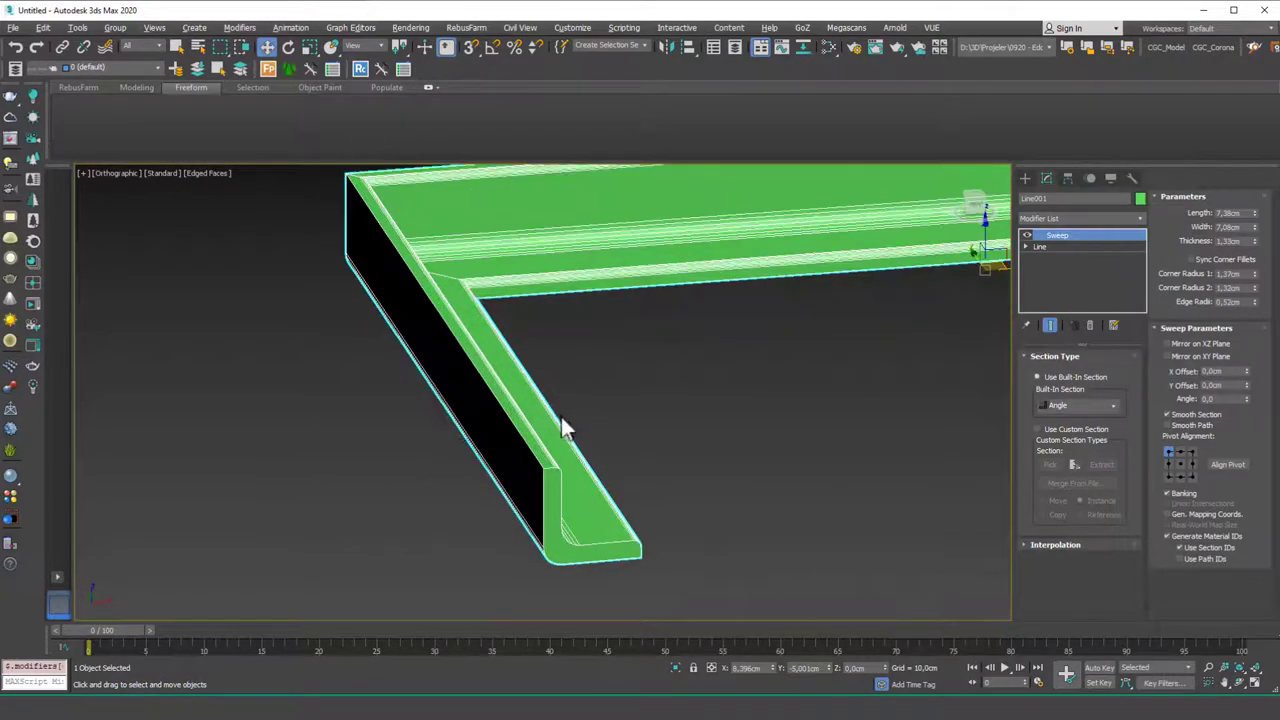
left_click(1026, 234)
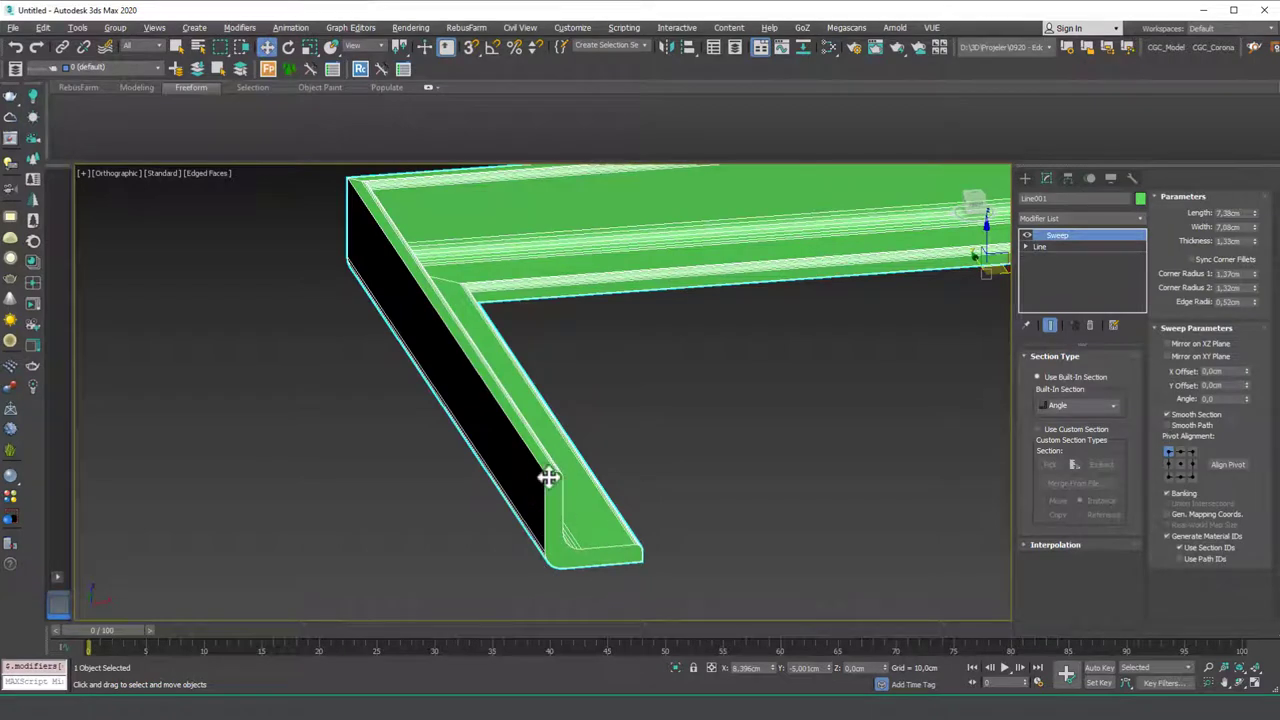
left_click(1027, 234)
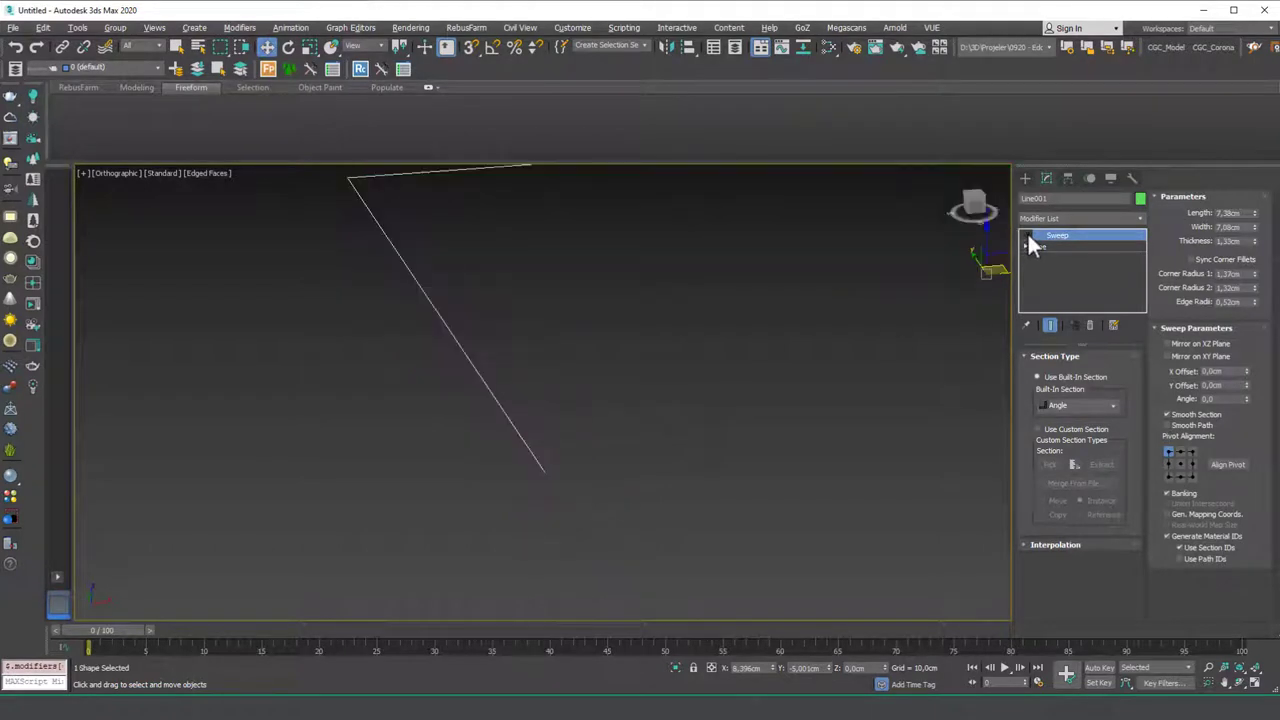
double_click(1027, 234)
left_click(1028, 236)
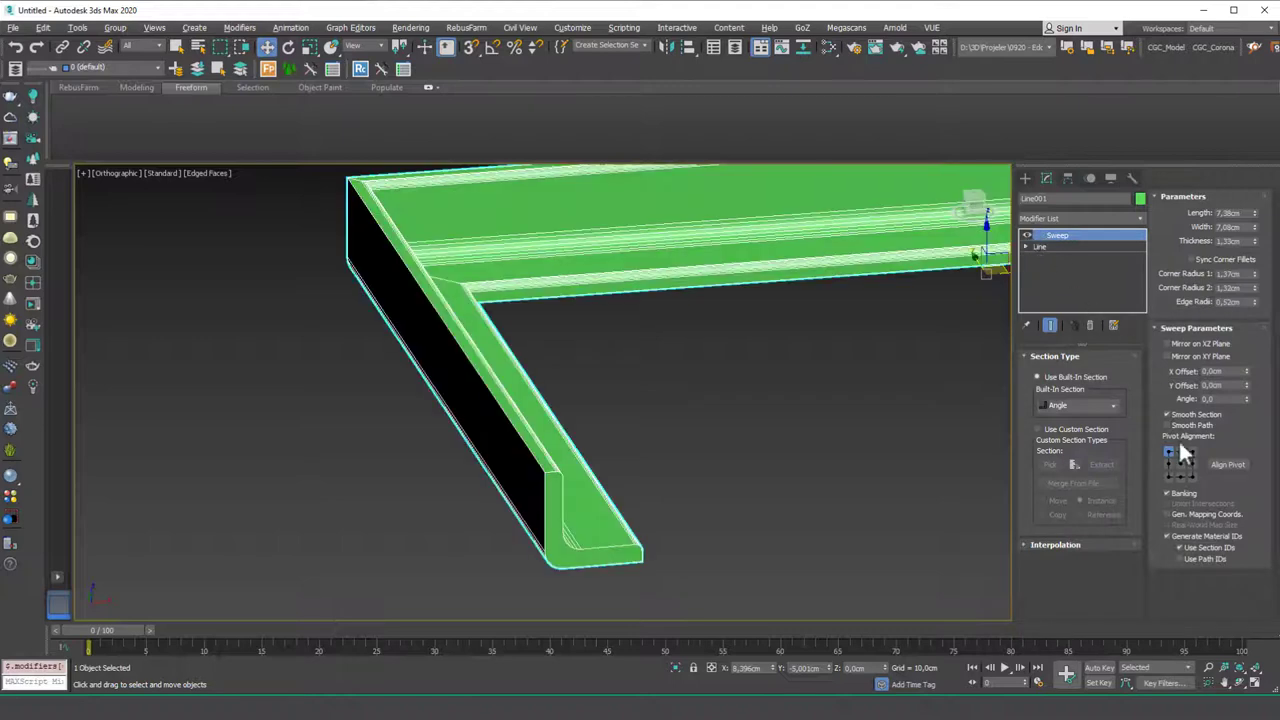
Step: Set the Sweep pivot alignment to the section's lower-right corner and compare it with the path line by toggling the modifier's display
left_click(1193, 477)
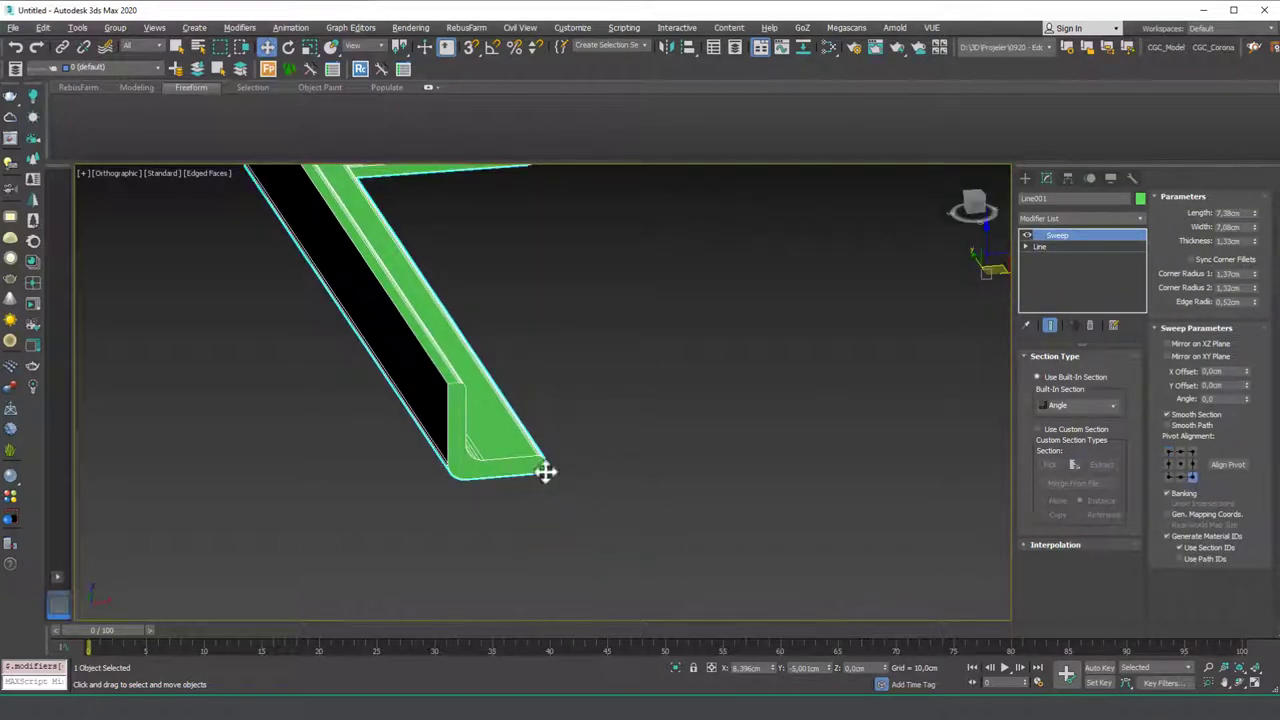
left_click(1027, 235)
left_click(1027, 235)
left_click(1027, 235)
left_click(1027, 235)
left_click(1027, 235)
left_click(1027, 235)
left_click(1027, 235)
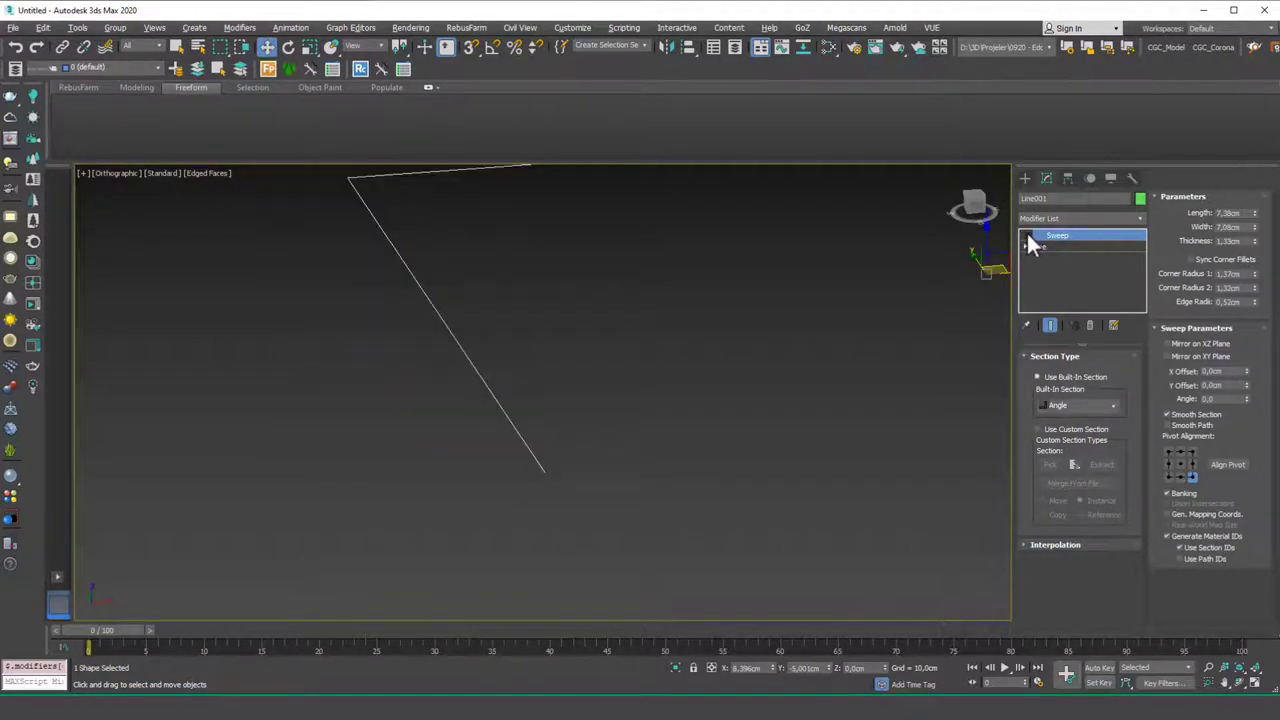
left_click(1027, 235)
left_click(1027, 235)
left_click(1027, 235)
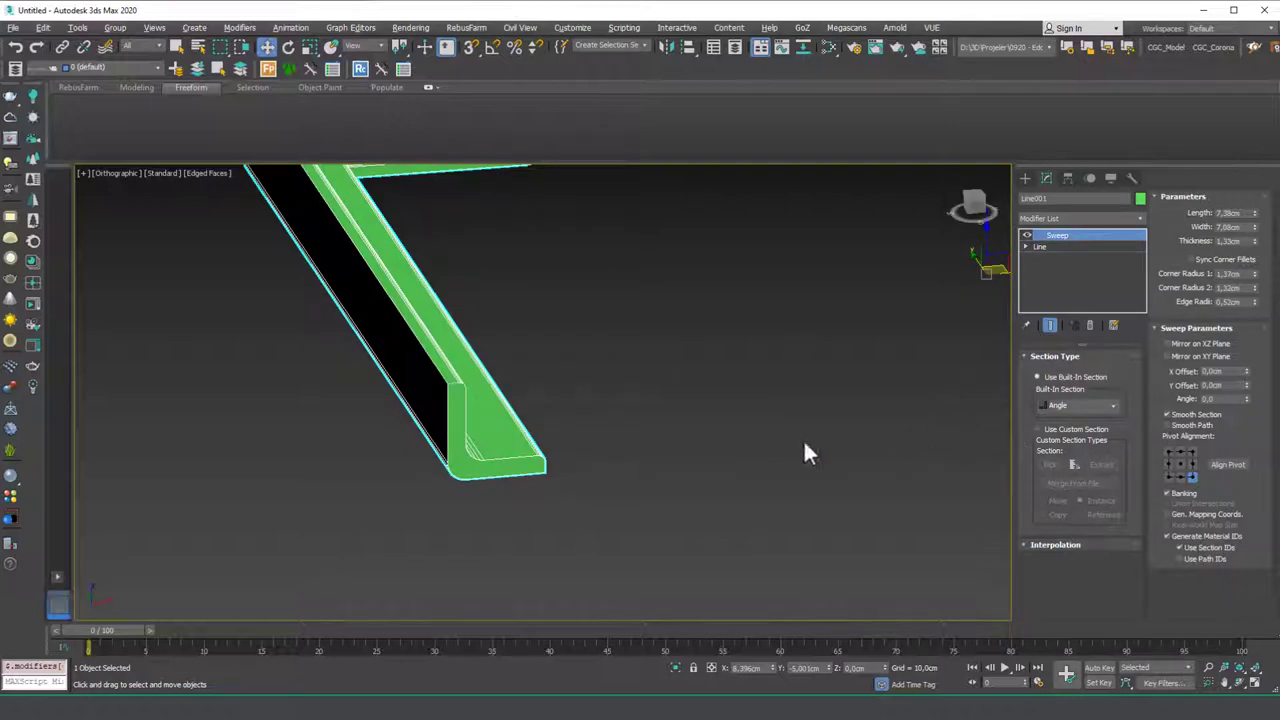
Step: Set the Sweep pivot alignment to the section's lower-left corner and check the profile's end and overall shape
middle_click_drag(554, 441, 395, 478)
scroll(491, 480, "down", 4)
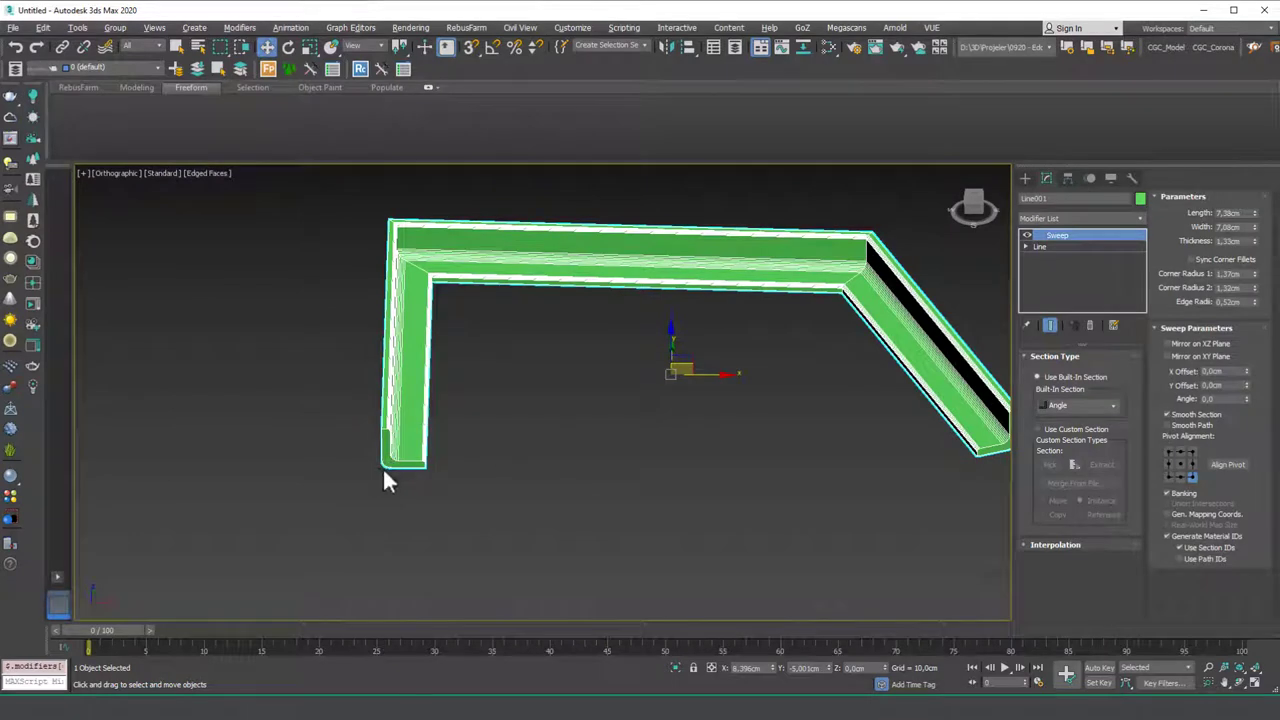
left_click(1168, 476)
scroll(419, 460, "up", 5)
middle_click_drag(419, 457, 429, 435, "alt")
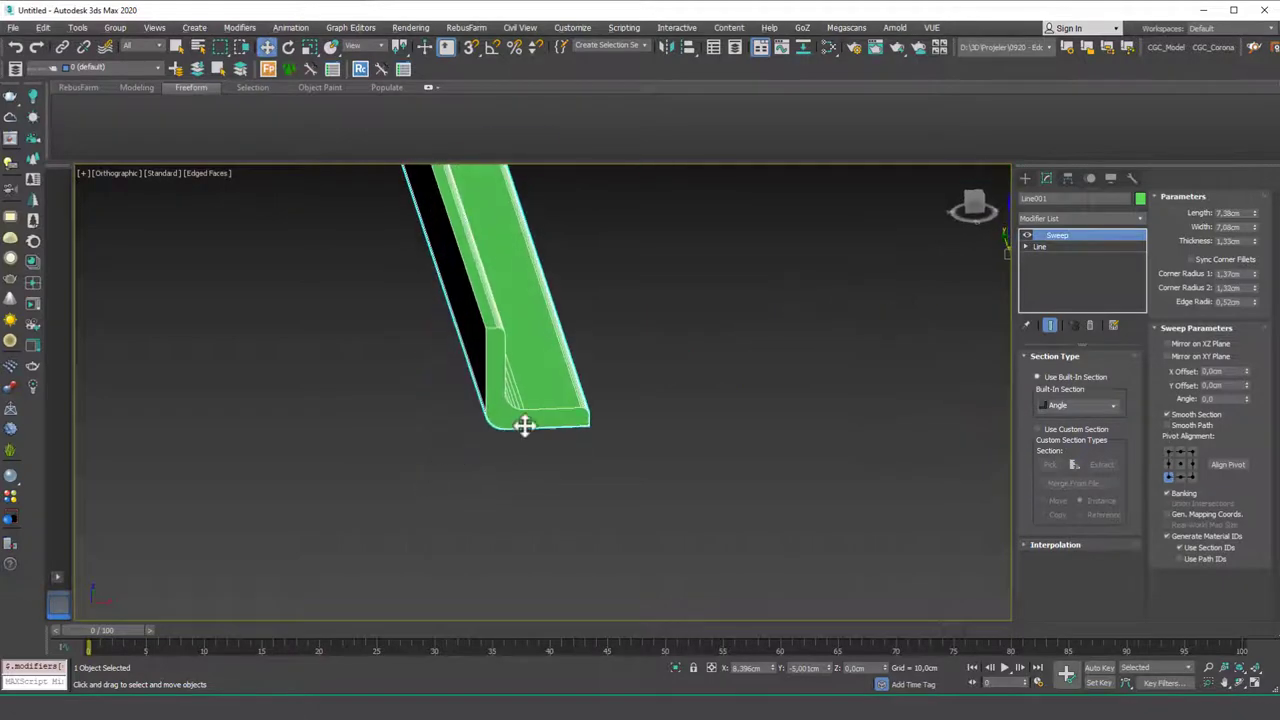
scroll(408, 250, "down", 5)
middle_click_drag(408, 250, 394, 409)
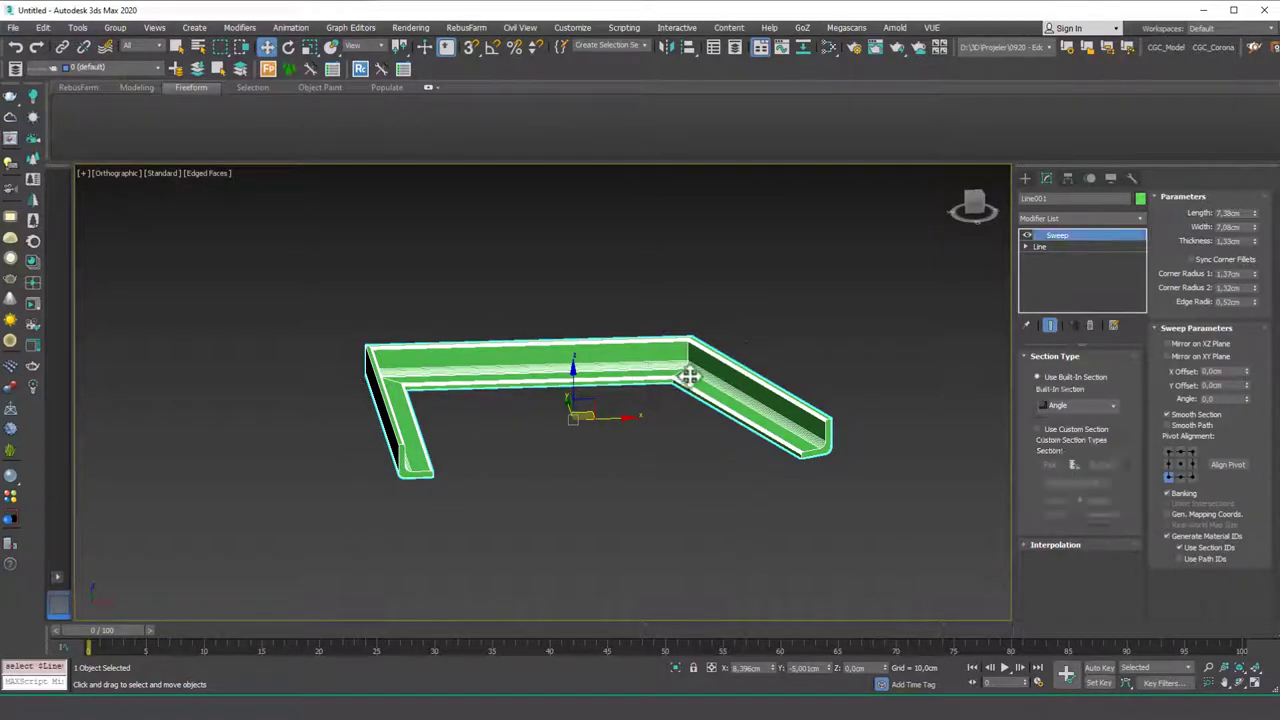
Step: Delete the swept line and draw a box about 294 cm long, 245 cm wide and 47 cm high in the top view
key("Delete")
left_click(1024, 178)
left_click(1025, 197)
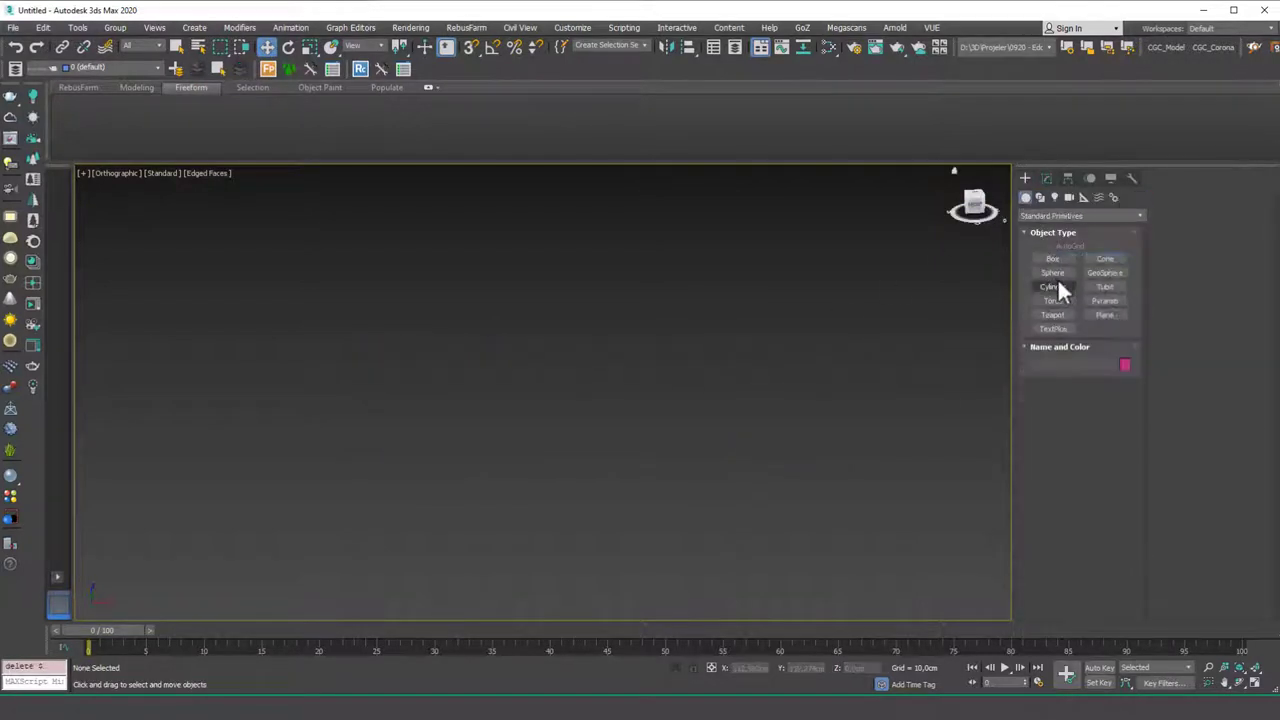
left_click(1052, 258)
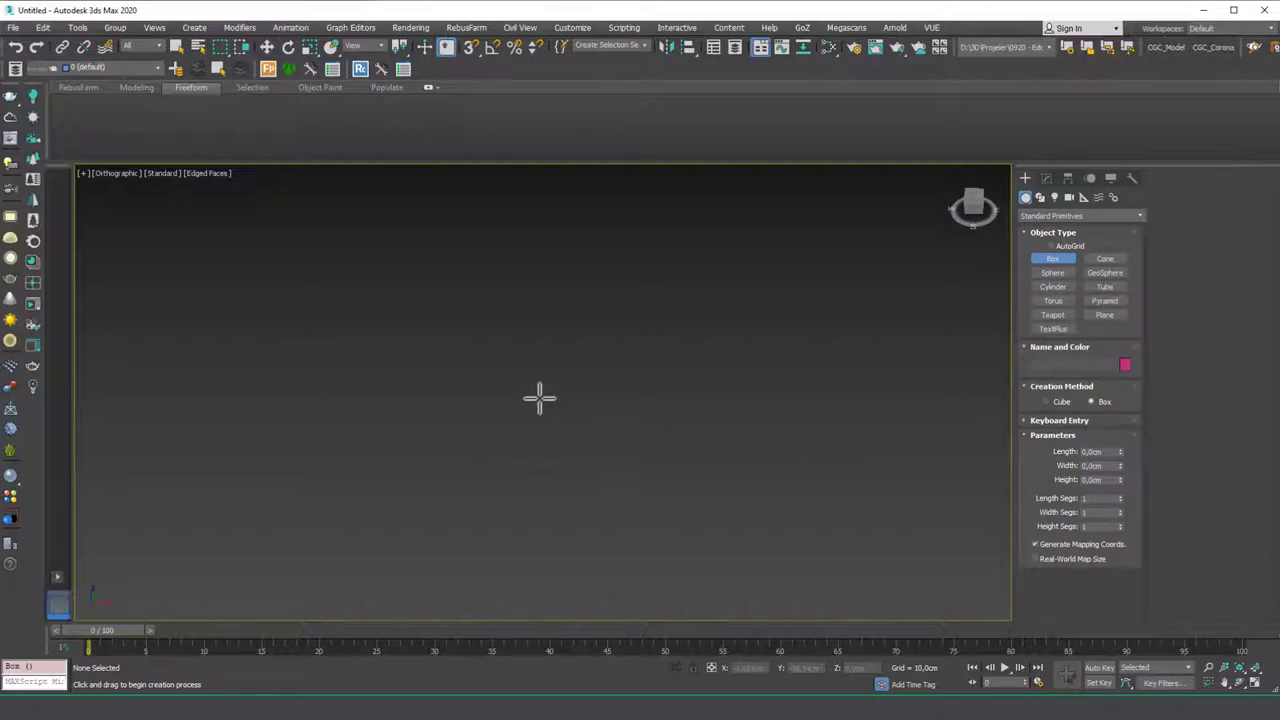
key("t")
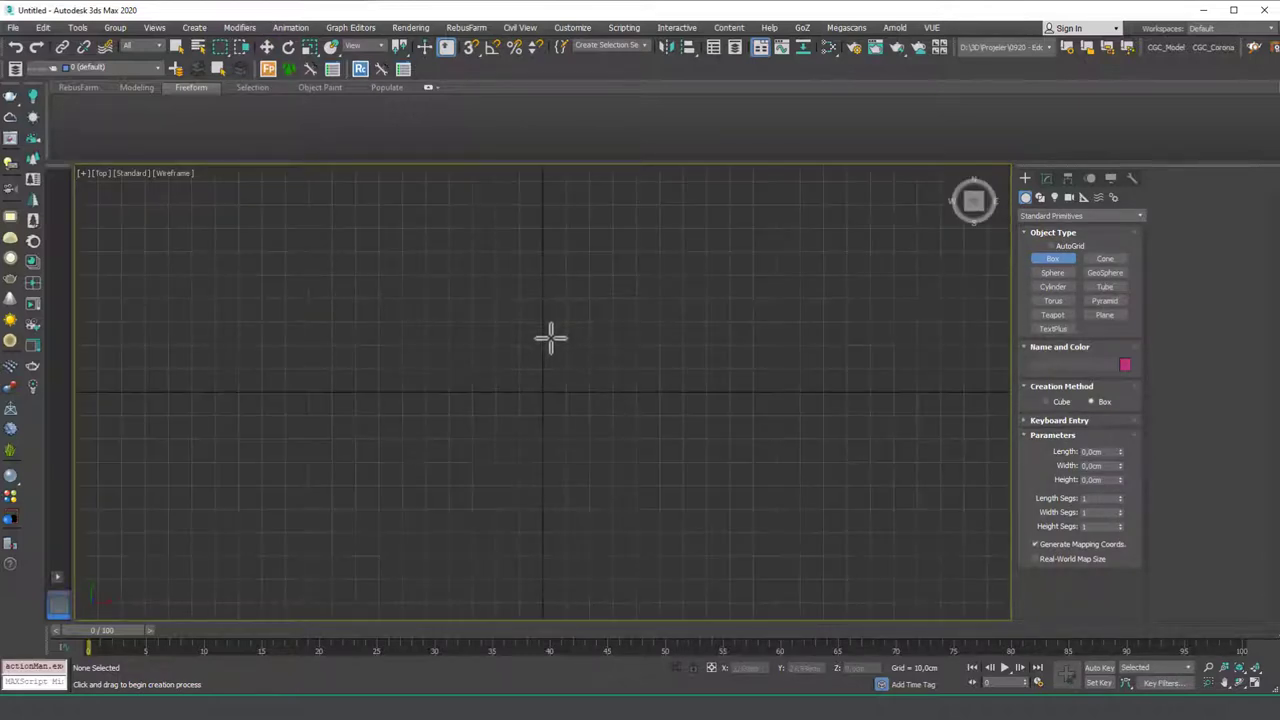
key("g")
left_click_drag(455, 231, 675, 486)
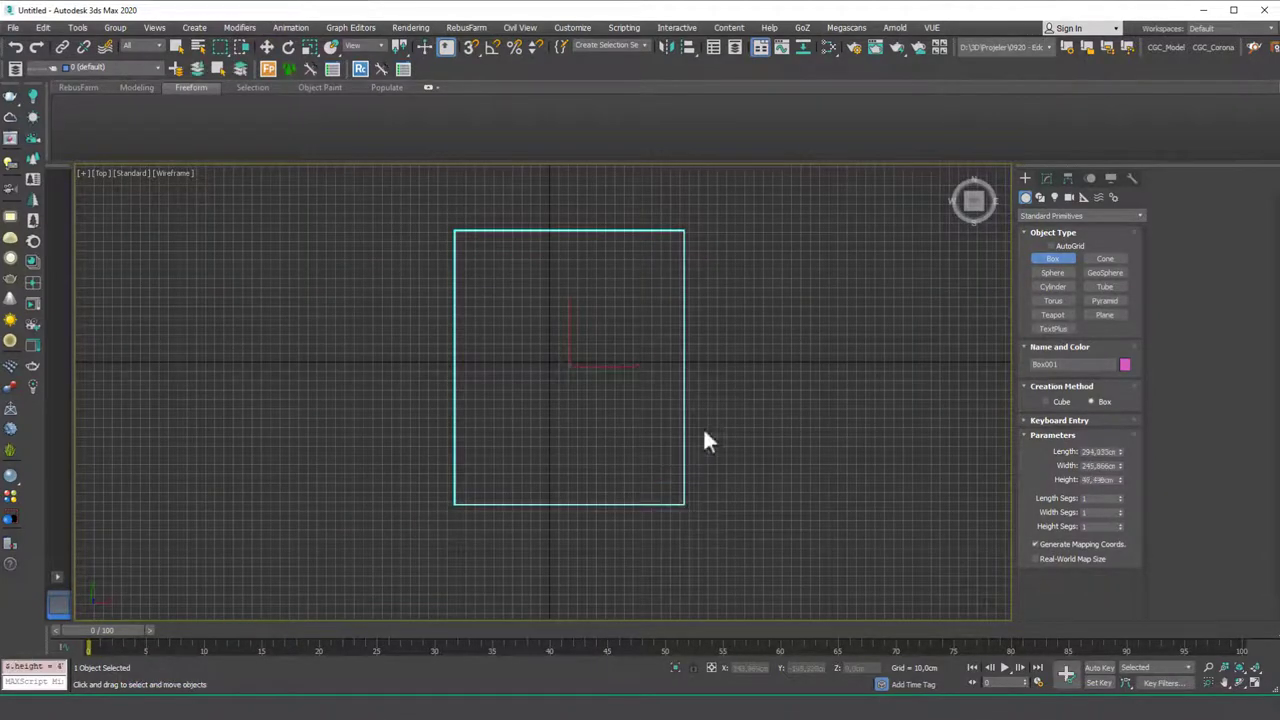
left_click(703, 437)
Step: Set the box's length and width to 800 cm and its height to 20 cm
left_click(1046, 178)
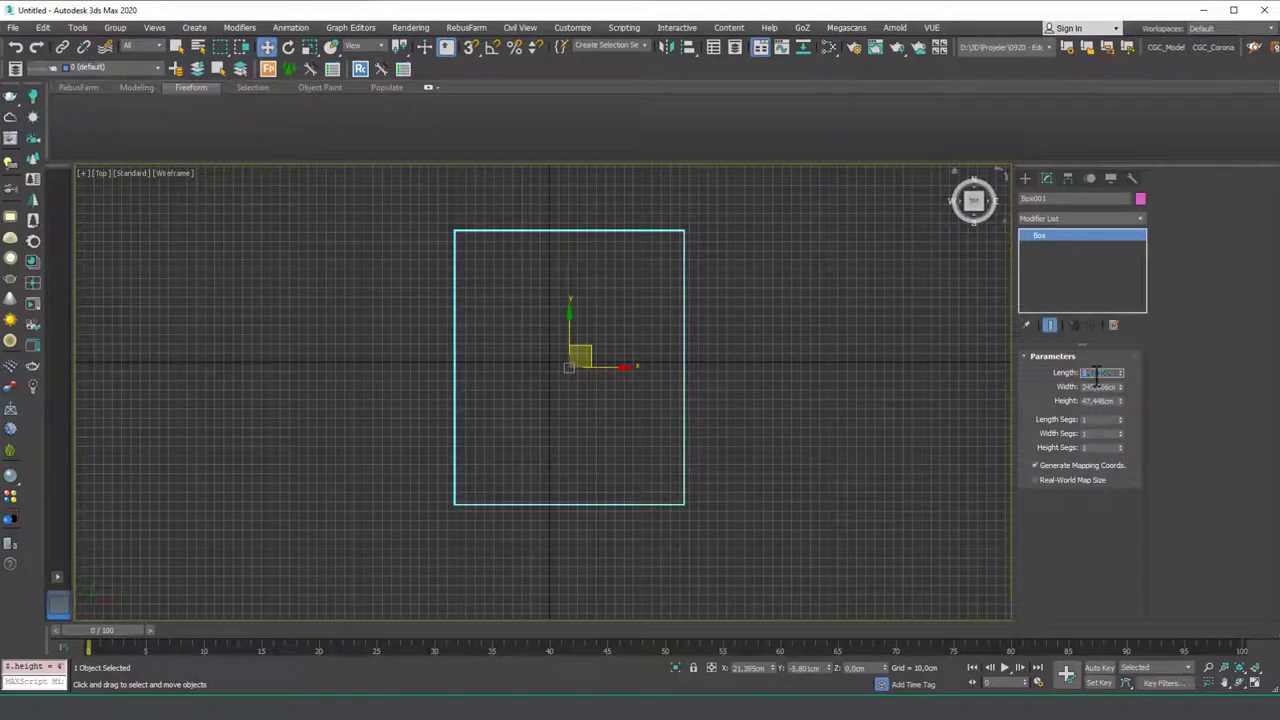
type("800")
key("Tab")
type("800")
key("Tab")
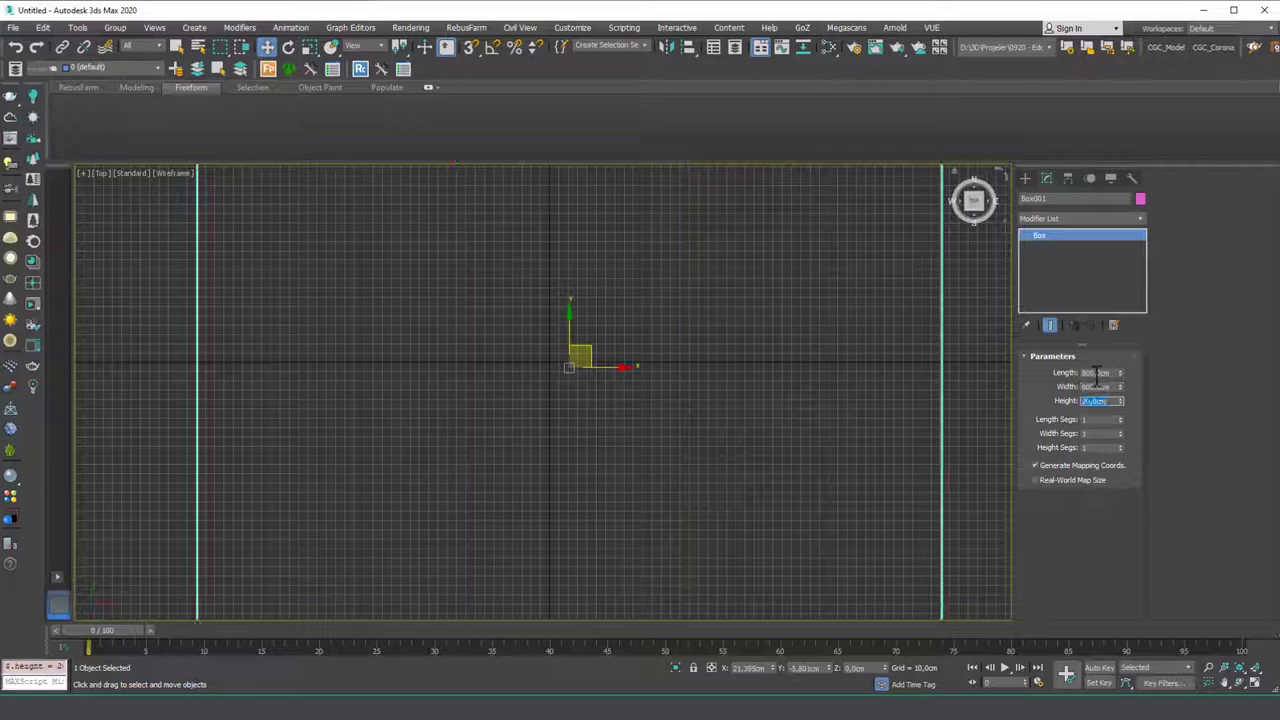
Step: Place the box at the world origin, with X, Y and Z at 0, and display it shaded
middle_click_drag(604, 393, 633, 343)
right_click(773, 668)
scroll(631, 345, "up", 2)
key("F3")
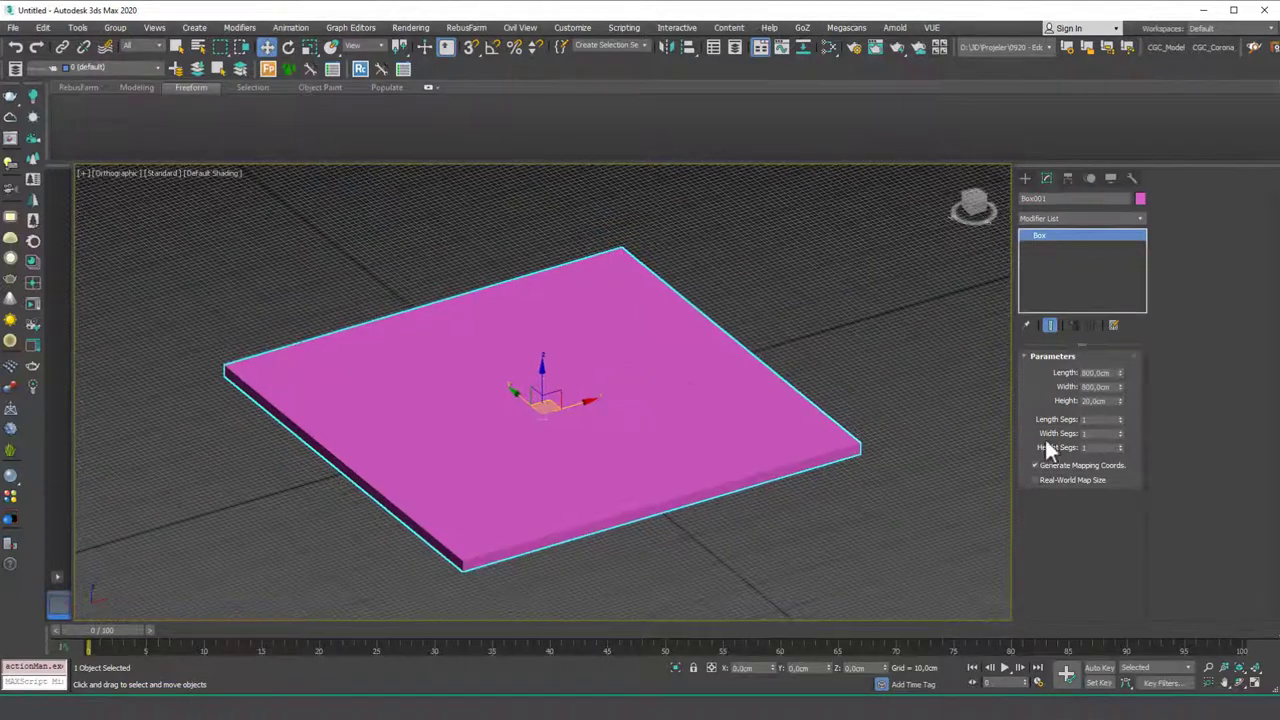
Step: Set the box's height to -20 cm and view it in perspective with the grid hidden
double_click(1113, 400)
type("-20")
key("Return")
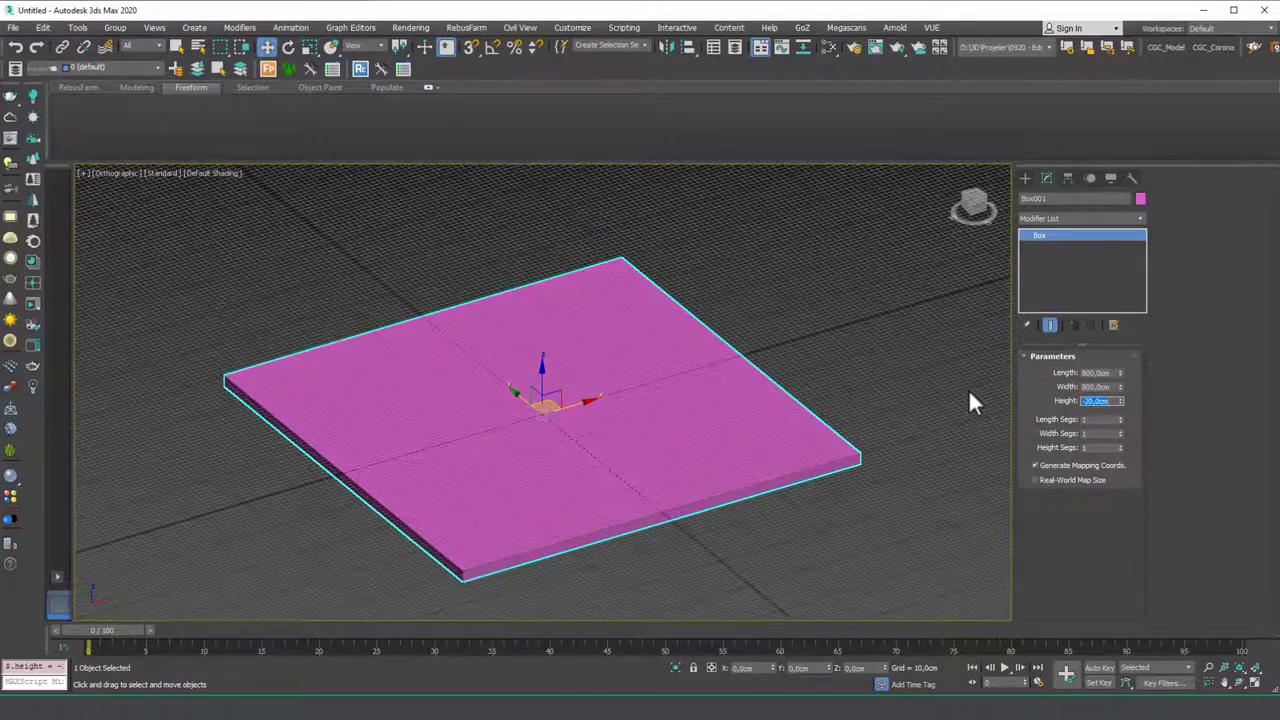
middle_click_drag(576, 452, 605, 416, "alt")
key("p")
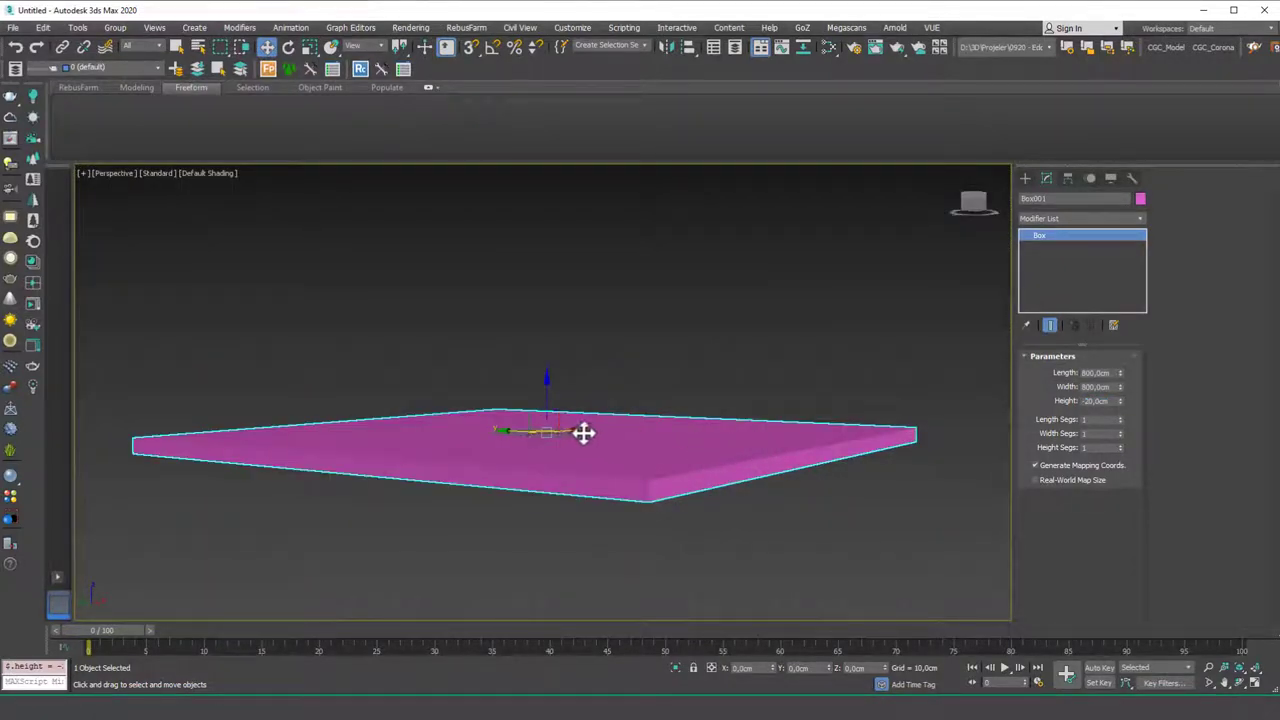
middle_click_drag(583, 431, 526, 463, "alt")
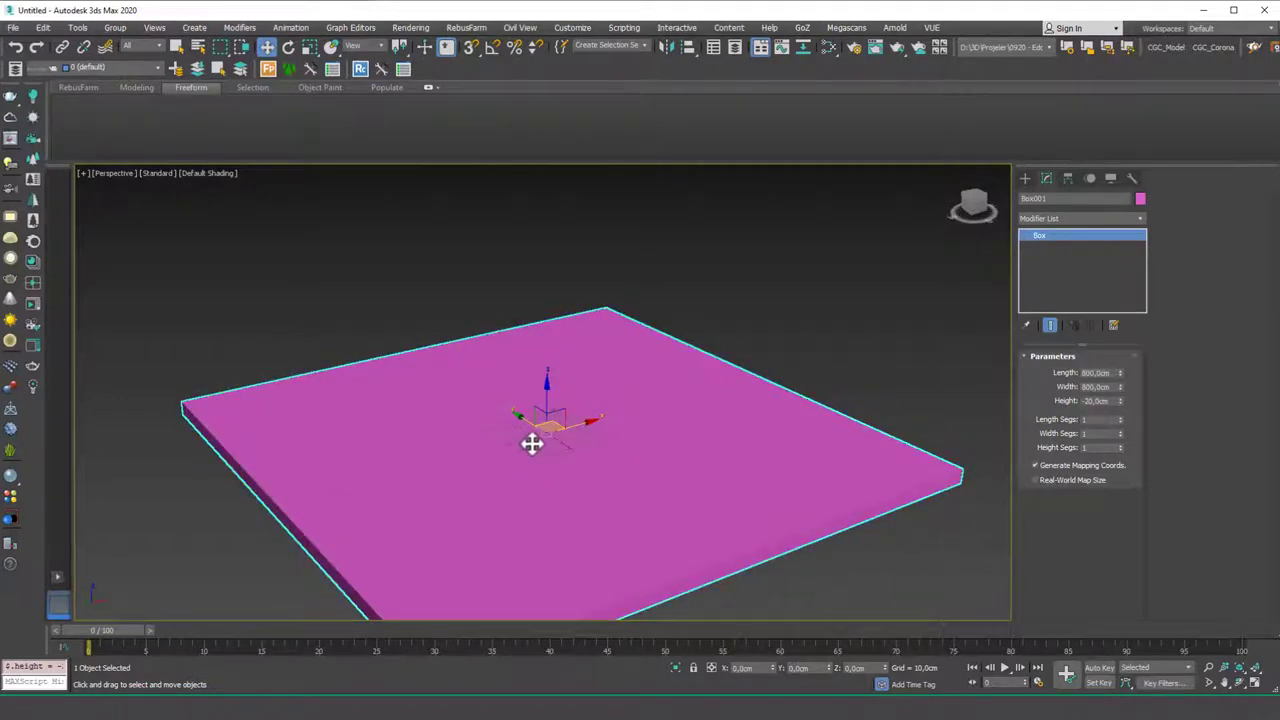
Step: Try out a small square-based box standing on the slab and remove it, leaving the slab selected
left_click(1024, 178)
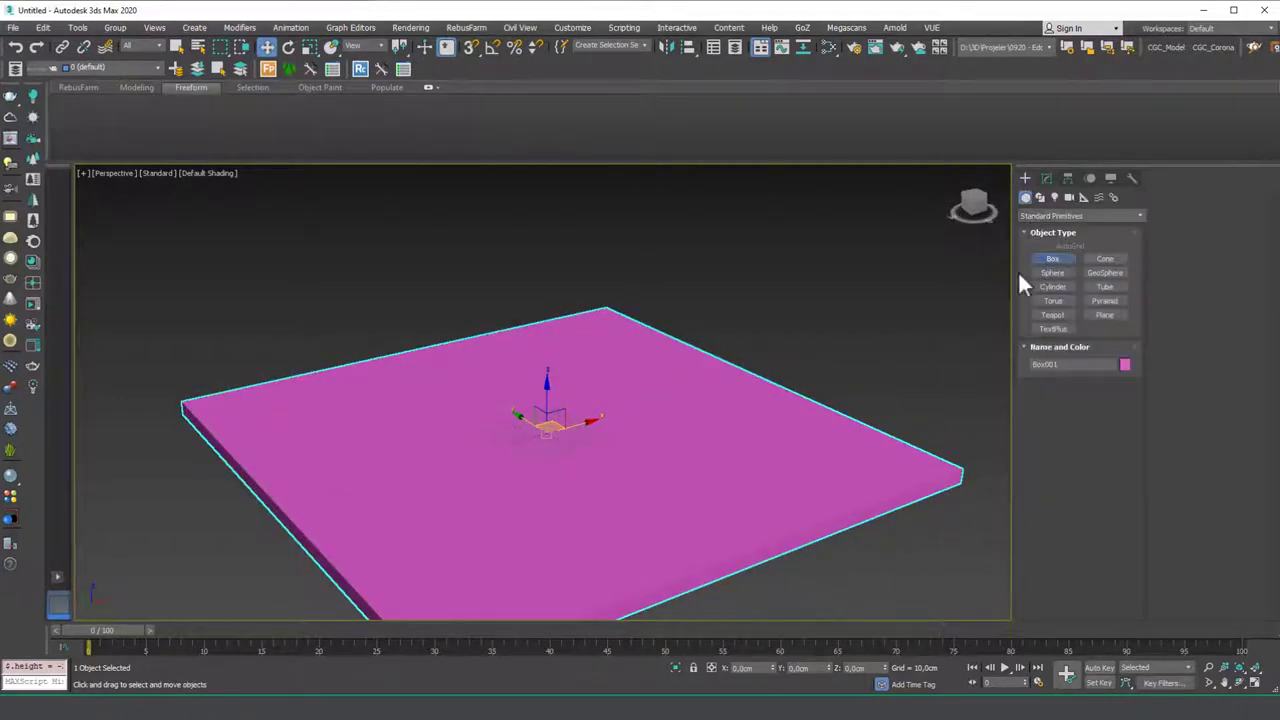
left_click(1052, 258)
left_click_drag(665, 434, 660, 461, "ctrl")
left_click(664, 325)
key("w")
middle_click_drag(604, 462, 597, 420, "alt")
key("Delete")
left_click(731, 451)
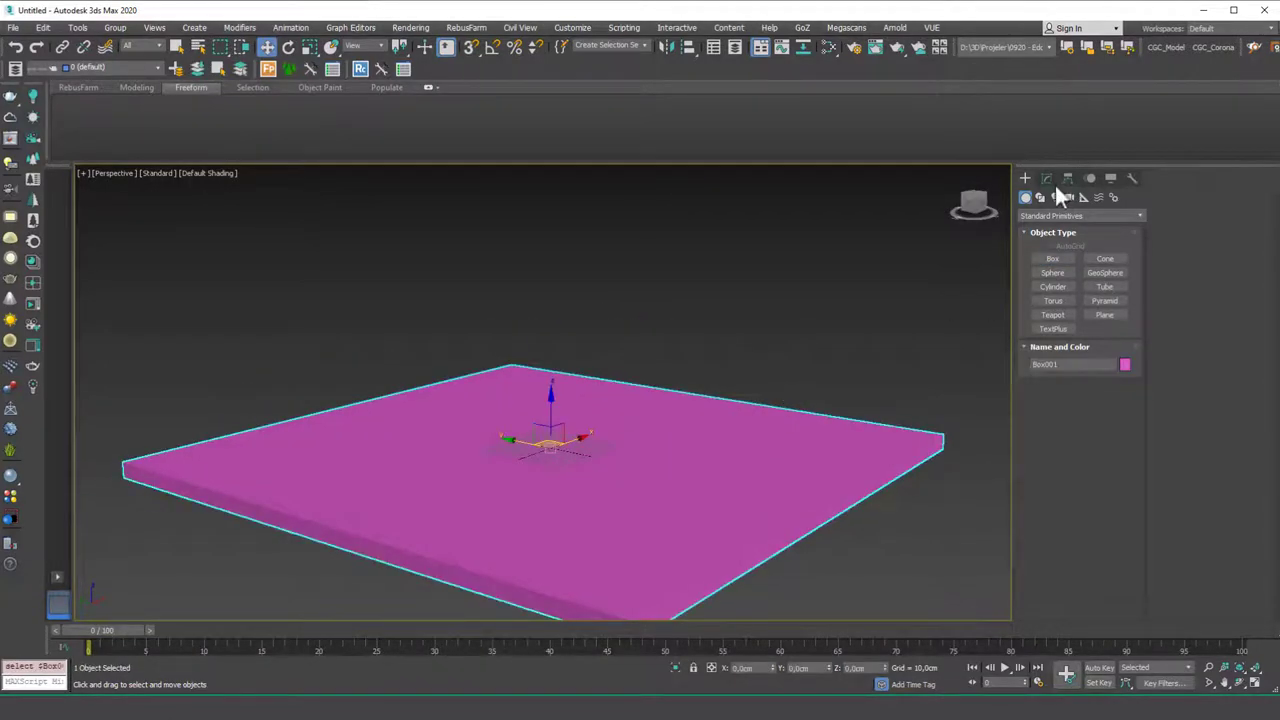
left_click(1046, 178)
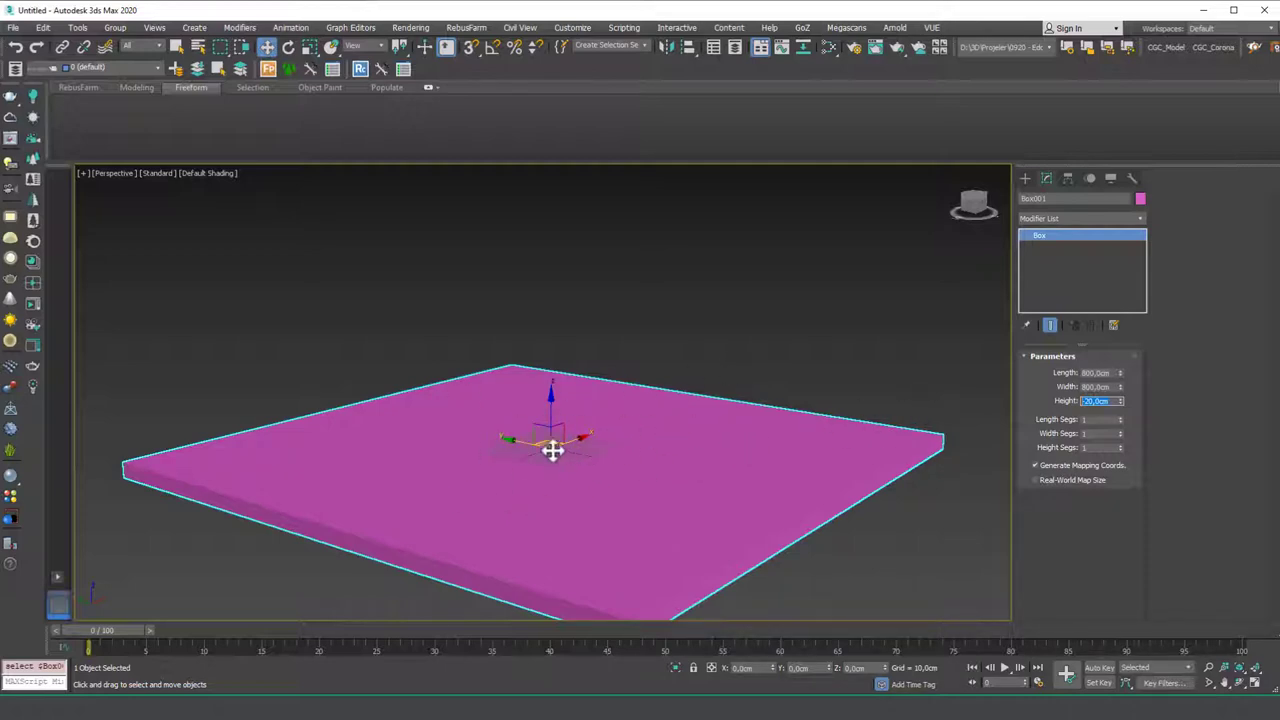
middle_click_drag(691, 366, 651, 387, "alt")
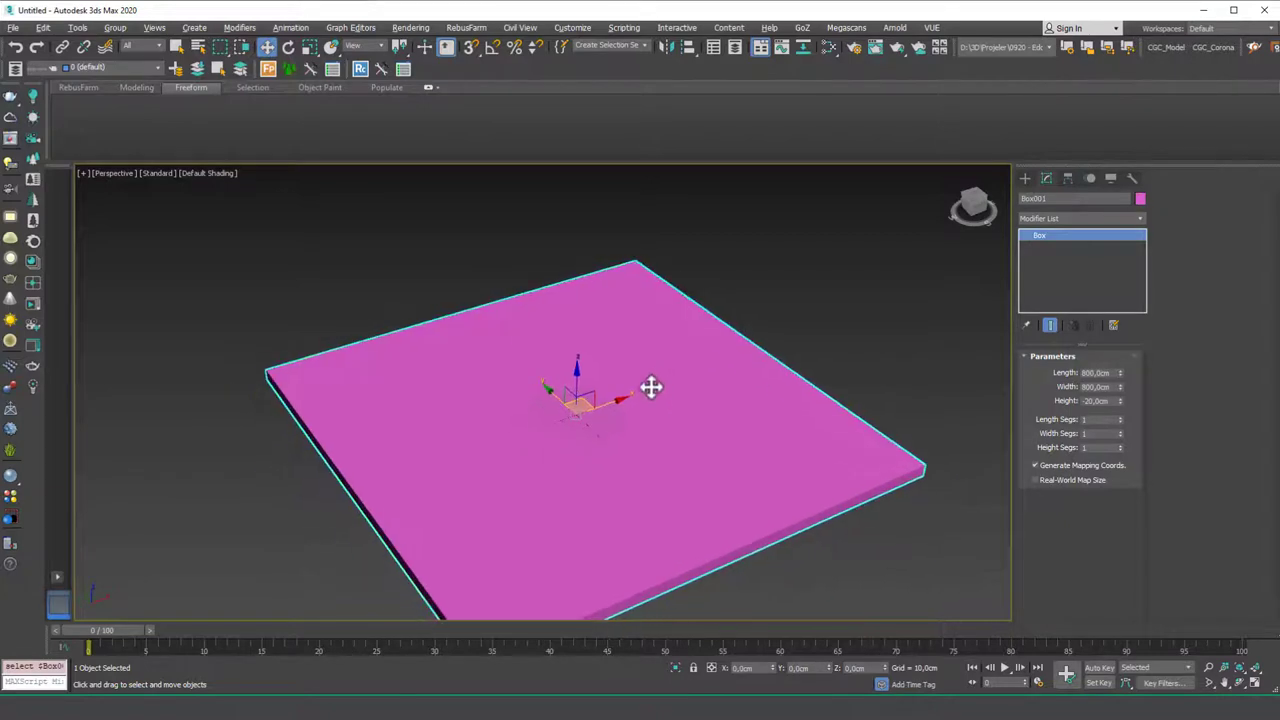
scroll(650, 390, "down", 2)
left_click(1024, 179)
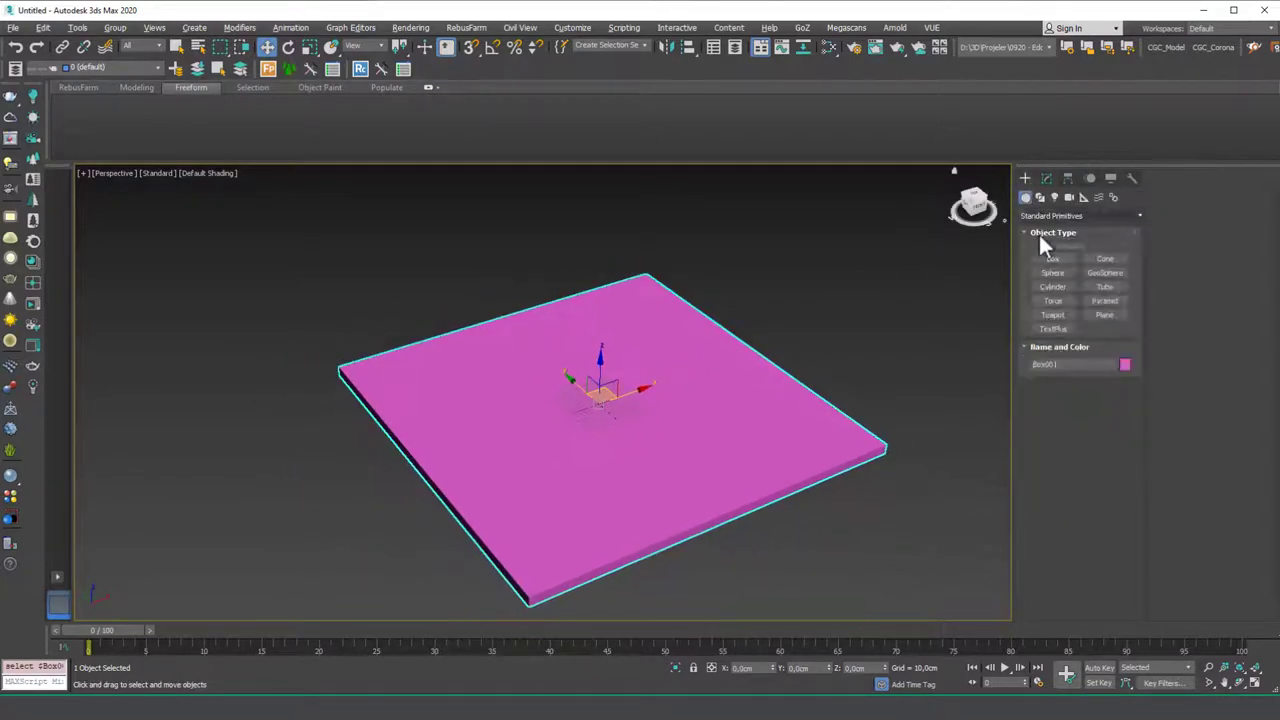
left_click(1054, 257)
Step: Draw an 800 by 800 cm rectangle in the top view, snapped to opposite corners of the slab
key("t")
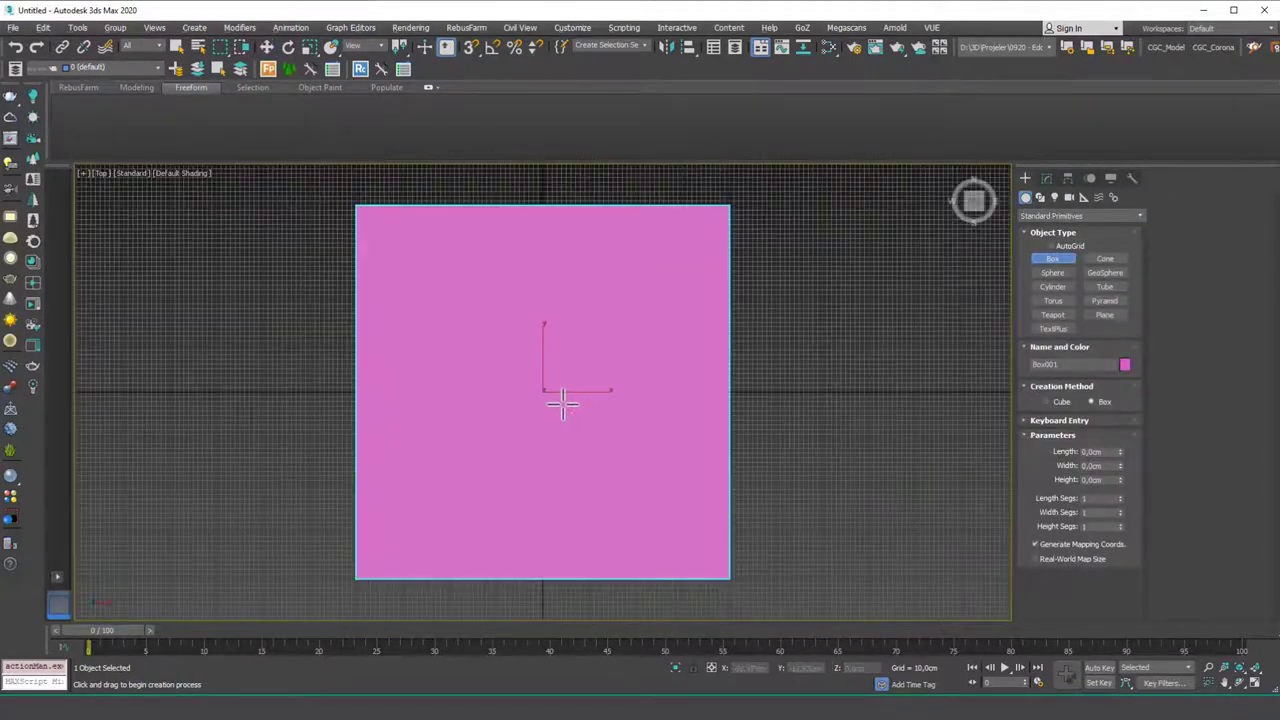
left_click(1039, 197)
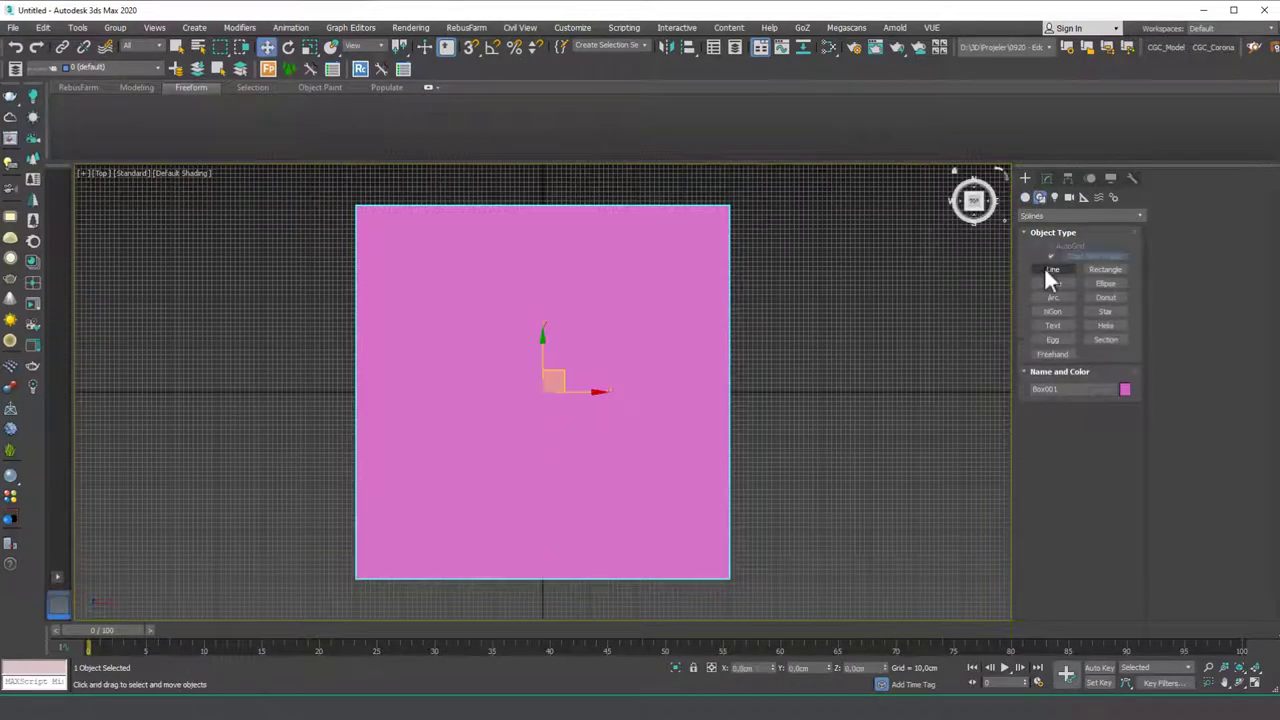
left_click(1105, 269)
key("s")
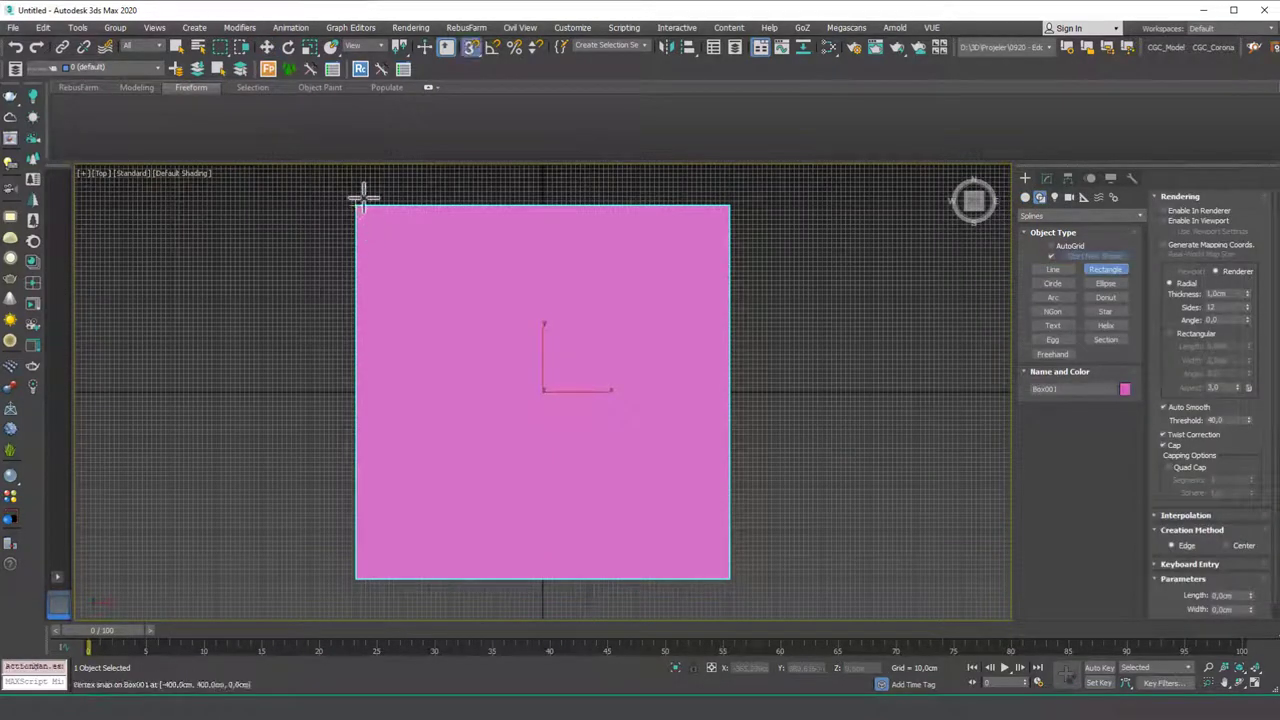
mouse_move(356, 206)
left_mouse_down()
mouse_move(714, 517)
mouse_move(729, 566)
left_mouse_up()
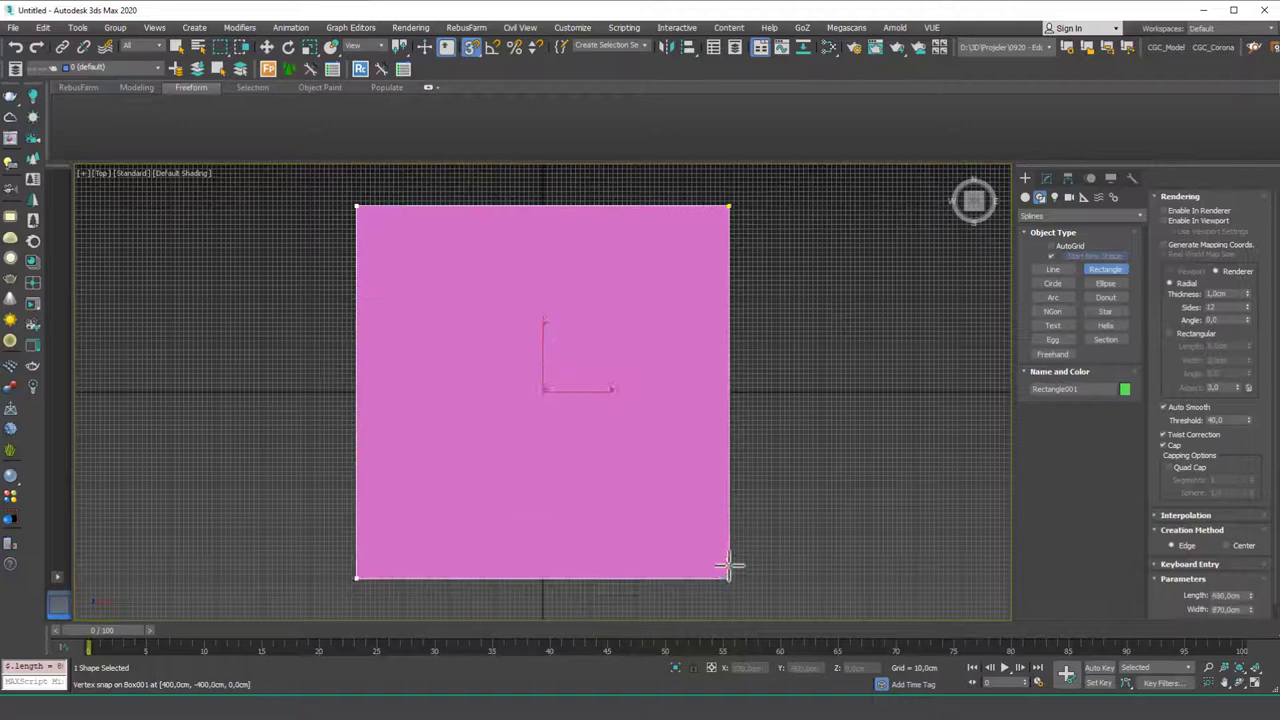
right_click(720, 503)
middle_click_drag(720, 503, 789, 320, "alt")
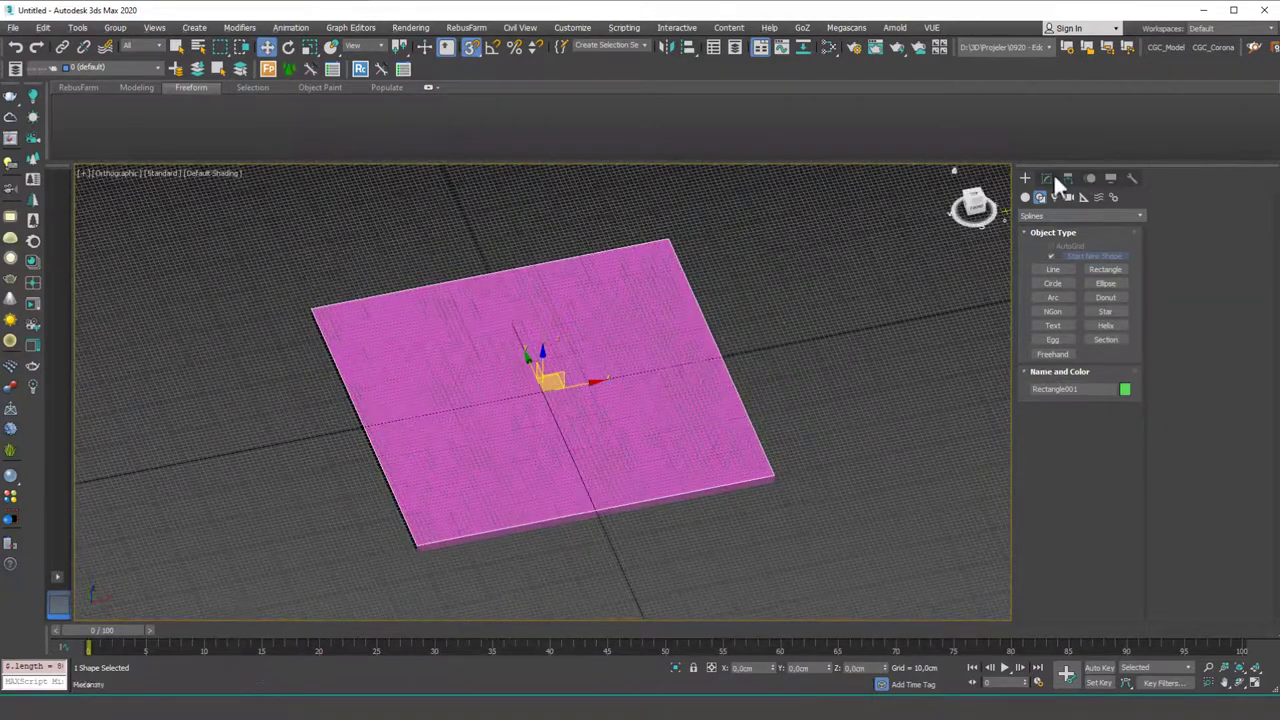
Step: Add an Edit Spline modifier to the rectangle and select its spline at Spline level
left_click(1047, 178)
left_click(1055, 219)
left_click(907, 335)
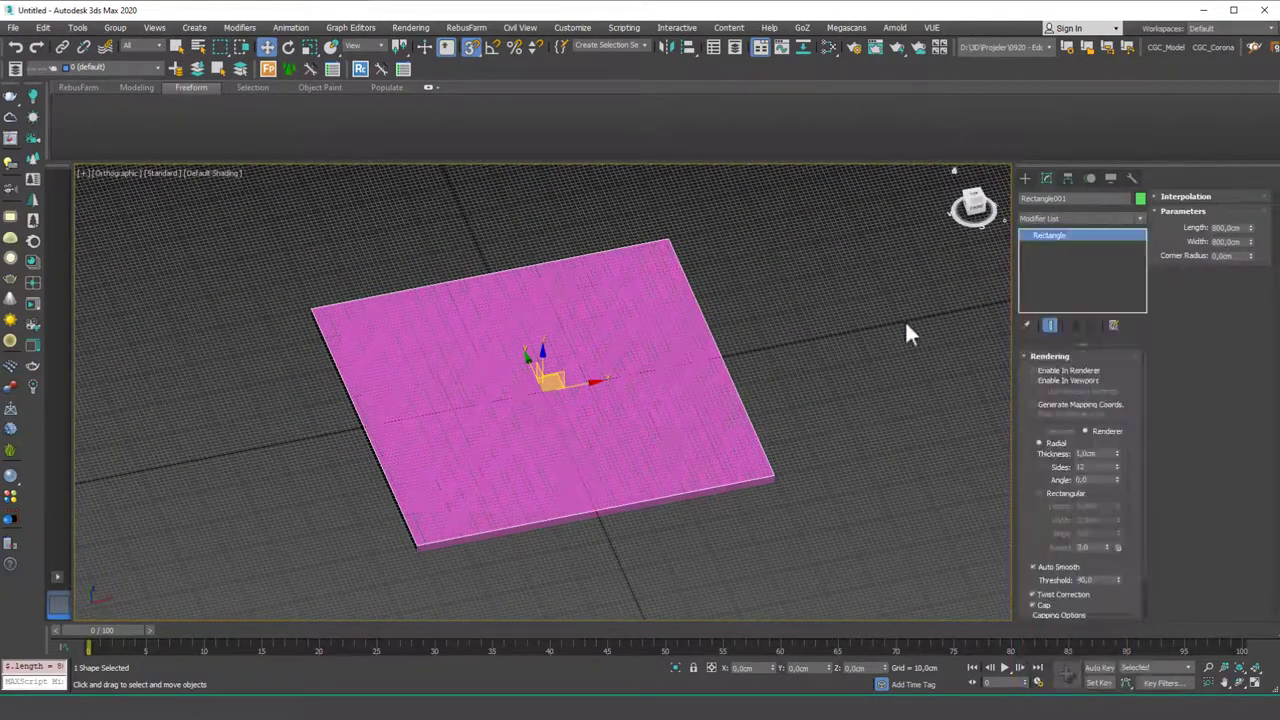
key("3")
left_click_drag(753, 332, 698, 358)
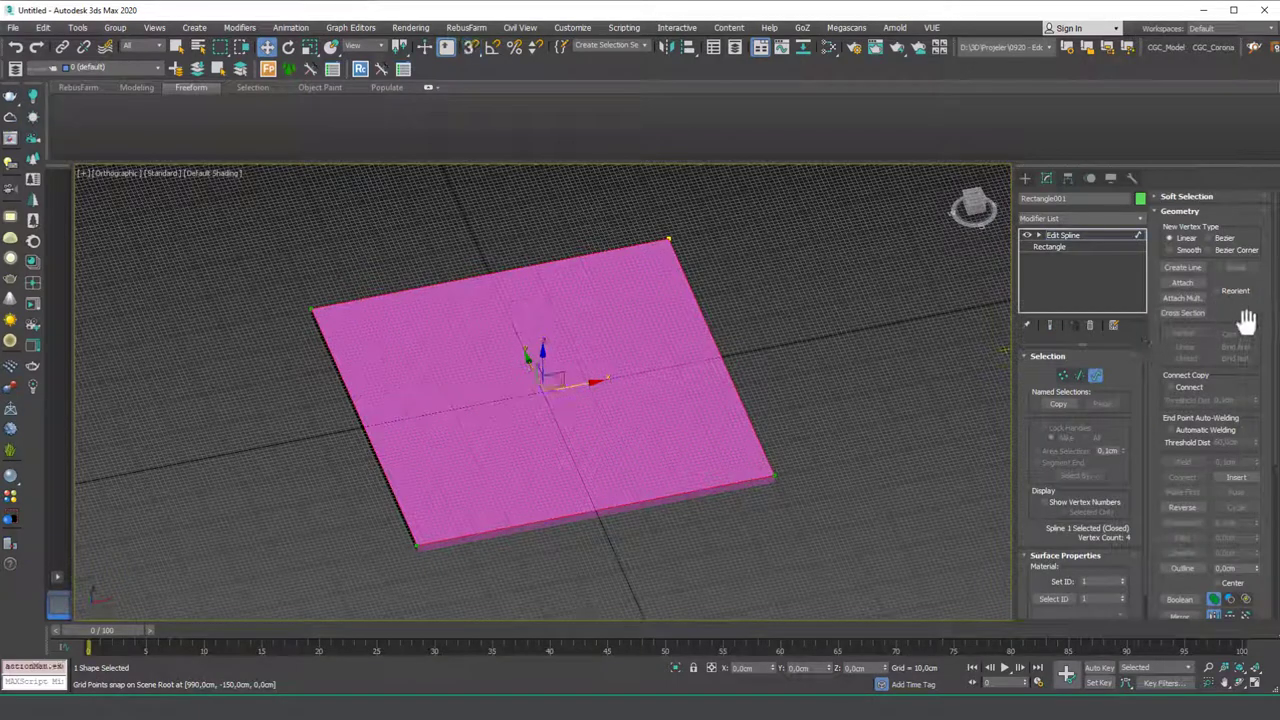
Step: Outline the selected spline inward by 20 cm and leave the Spline level
scroll(1249, 323, "down", 2)
left_click_drag(1259, 507, 1186, 498)
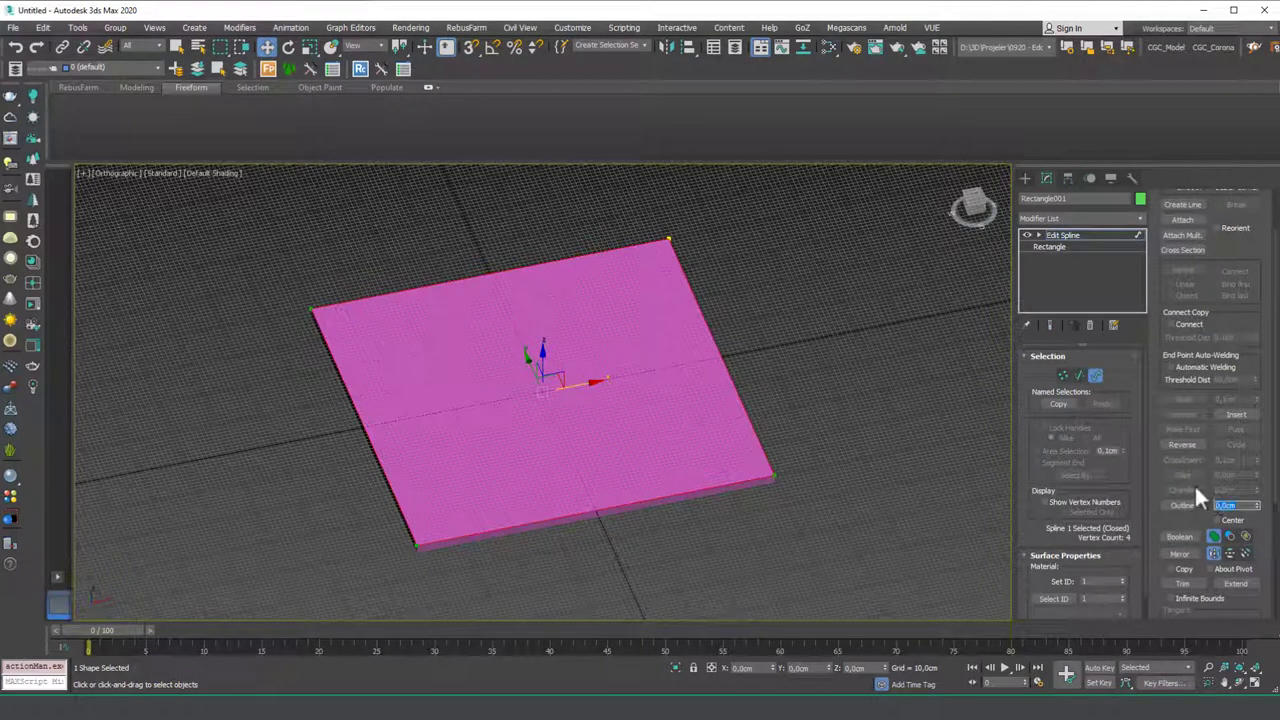
type("20")
key("Return")
left_click(1053, 235)
Step: Add an Extrude modifier to the outlined rectangle and set its amount to 300 cm to raise the walls
left_click(1076, 219)
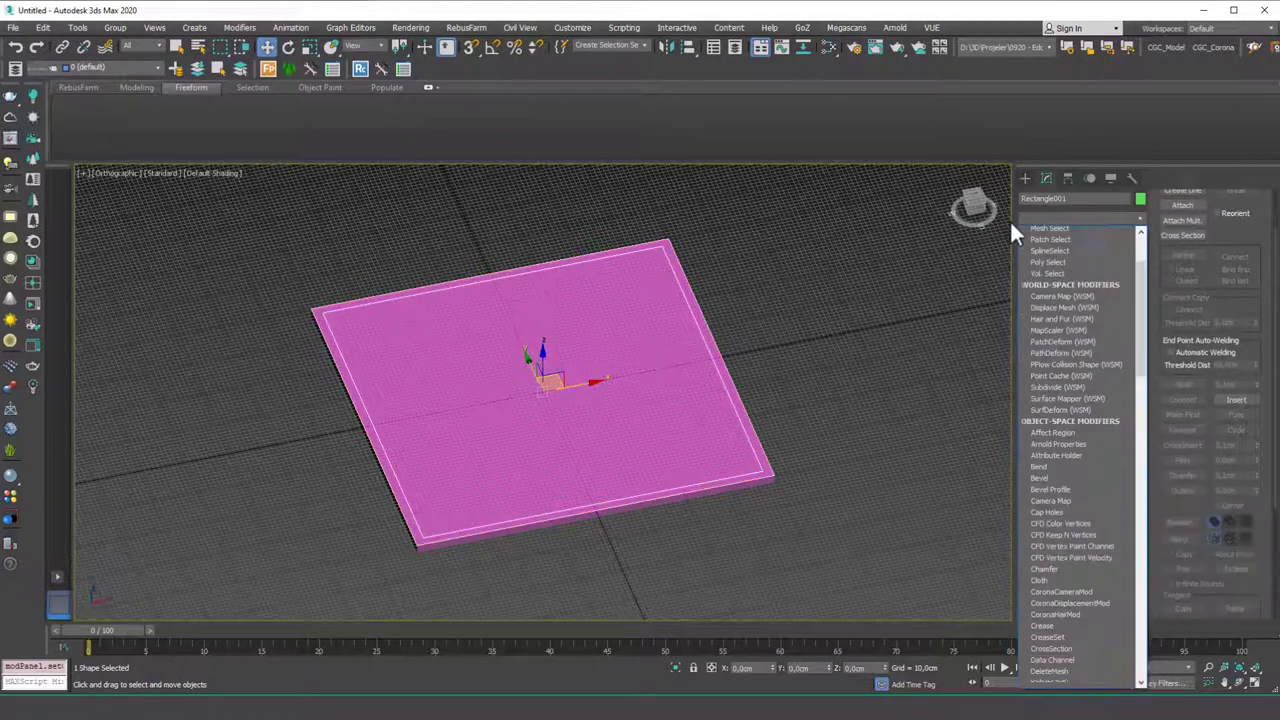
type("ex")
key("Return")
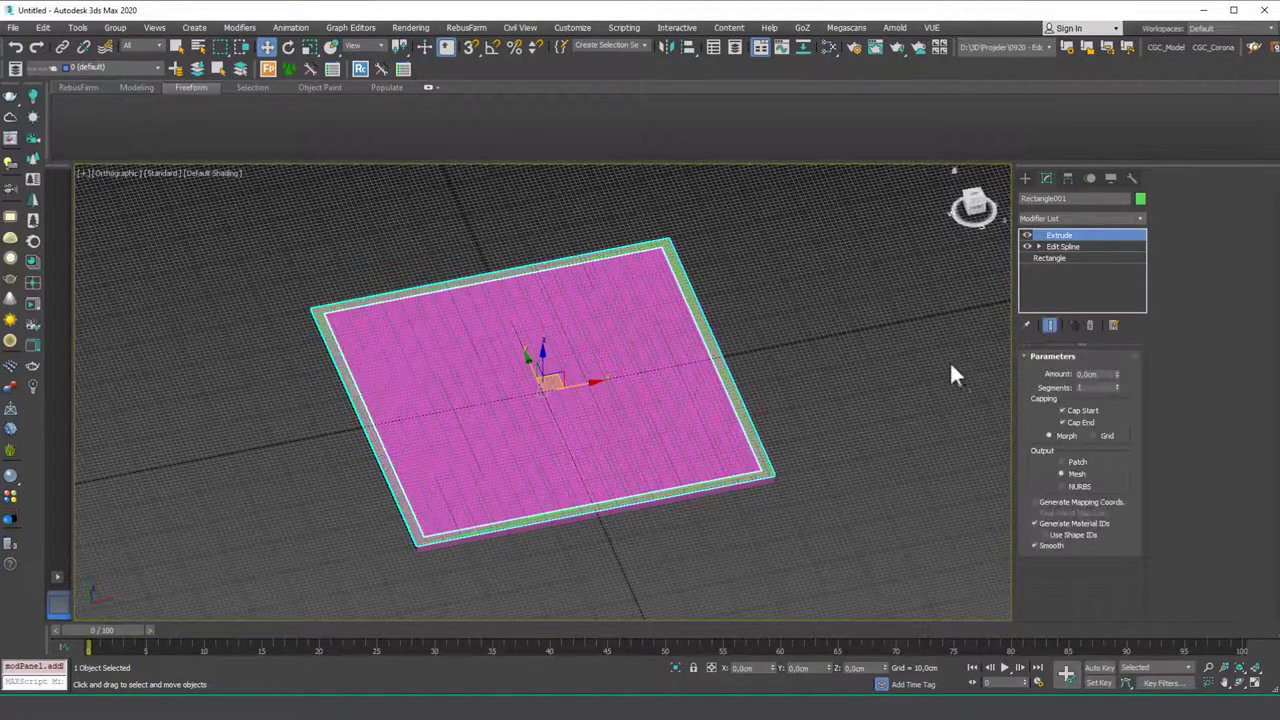
left_click_drag(1100, 374, 1044, 373)
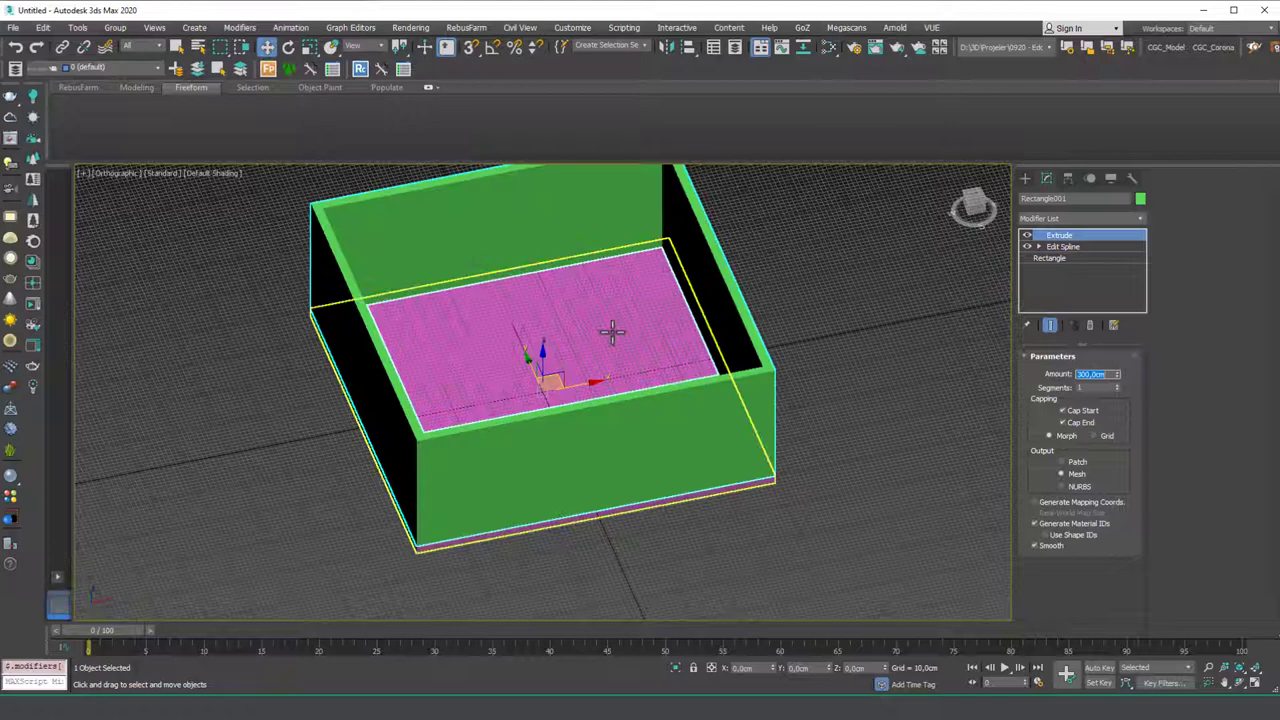
middle_click_drag(612, 332, 680, 407, "alt")
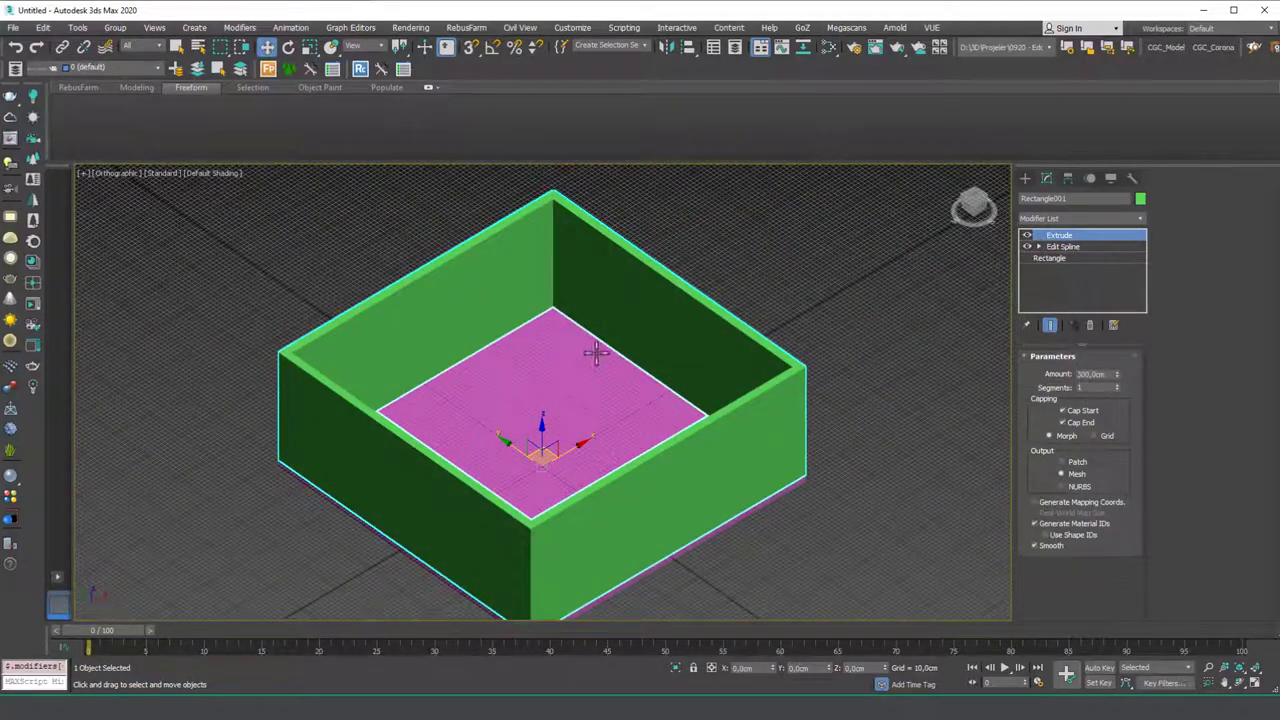
Step: Select the walls and slab together, create a CoronaMtl material in the Slate Material Editor and assign it to both
middle_click_drag(661, 330, 664, 330)
left_click_drag(591, 396, 593, 394)
middle_click_drag(660, 328, 662, 328)
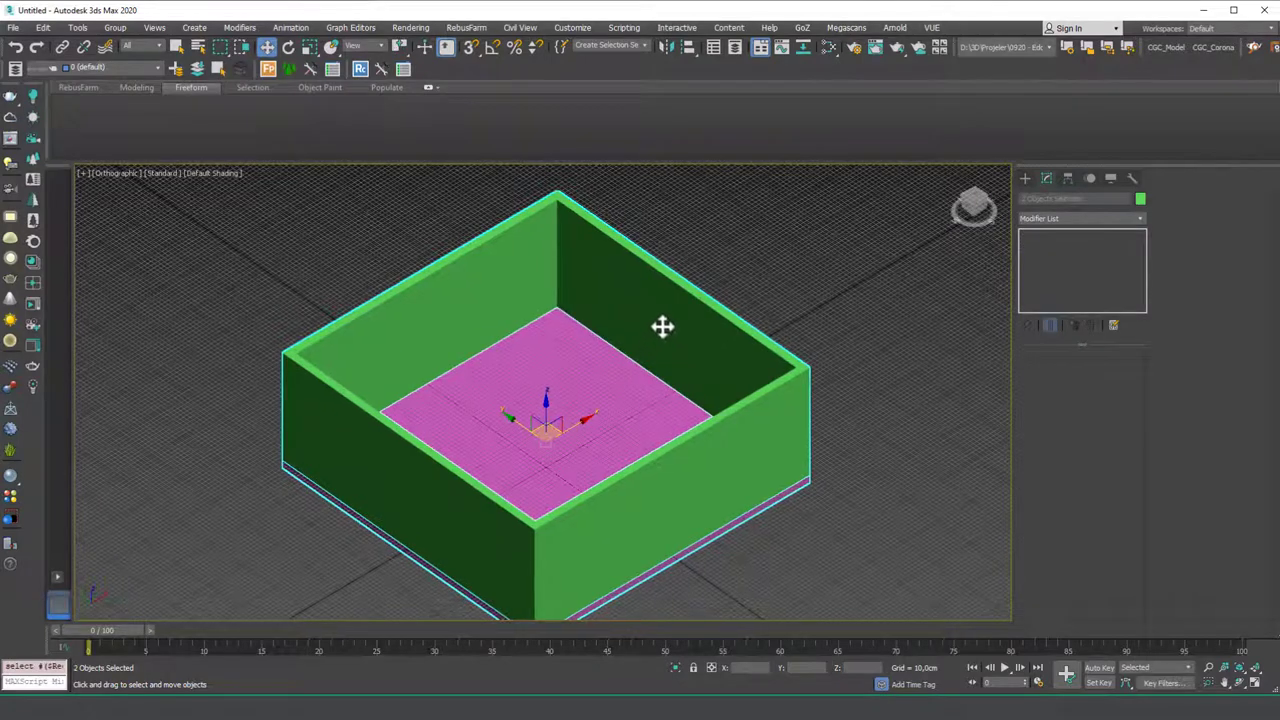
key("m")
left_click(716, 464)
key("m")
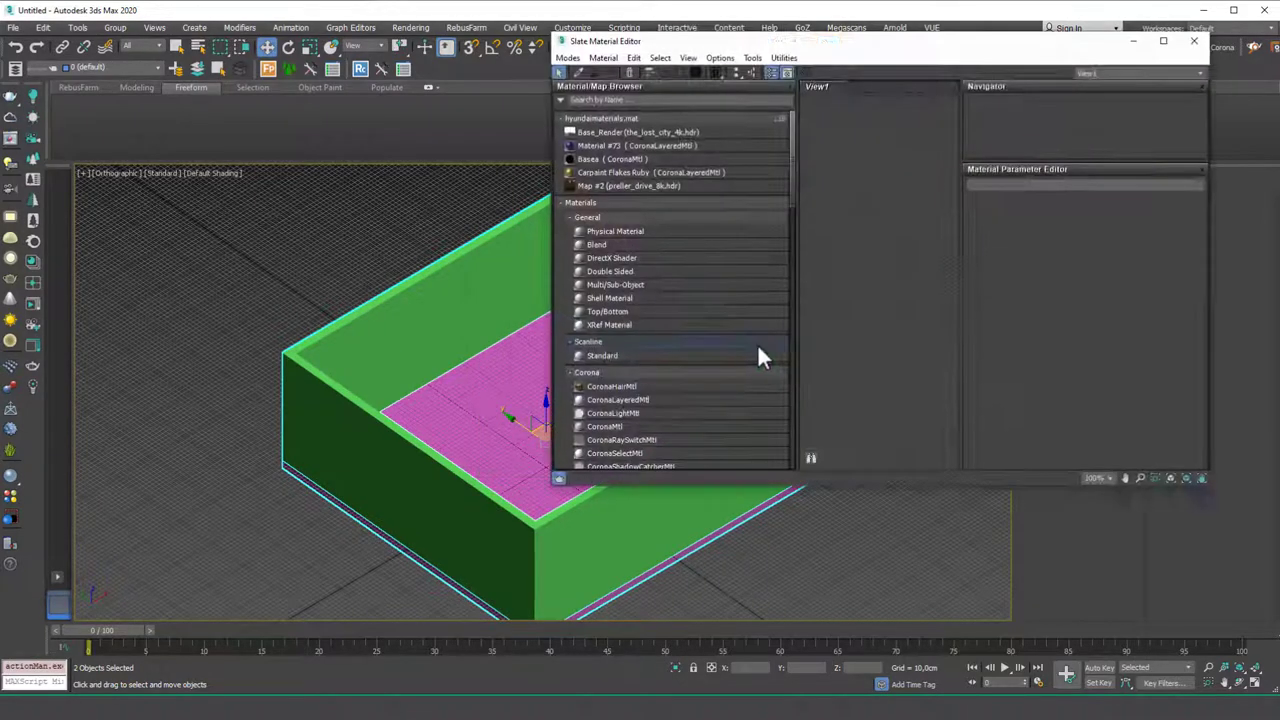
right_click(897, 230)
mouse_move(945, 258)
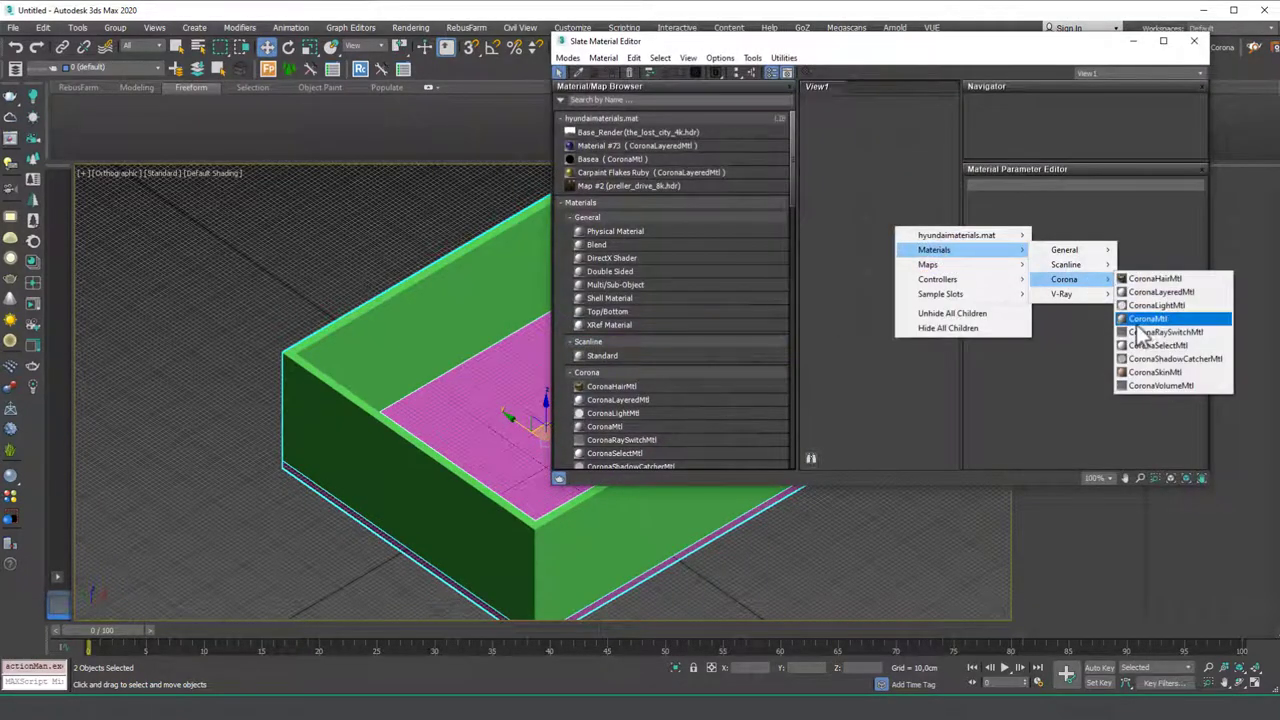
left_click(1140, 327)
left_click(612, 71)
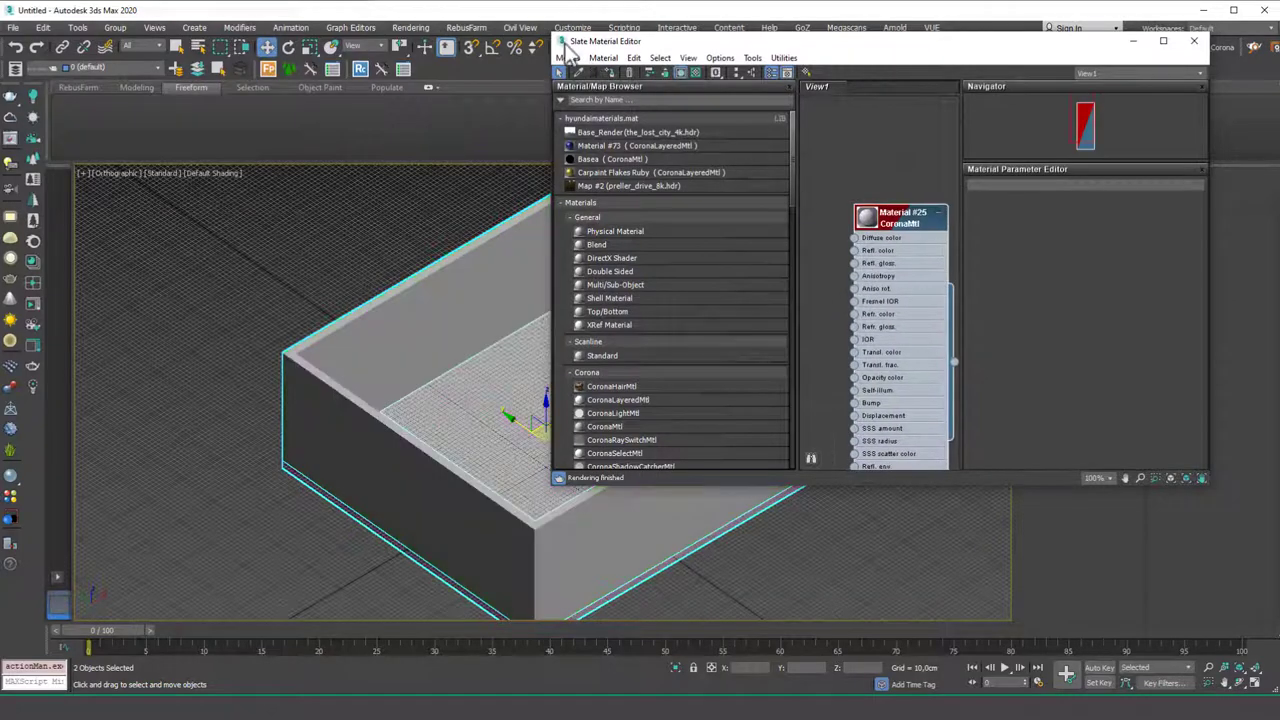
key("m")
Step: Clear the selection and hide the viewport grid
left_click(528, 160)
middle_click_drag(628, 238, 745, 340, "alt")
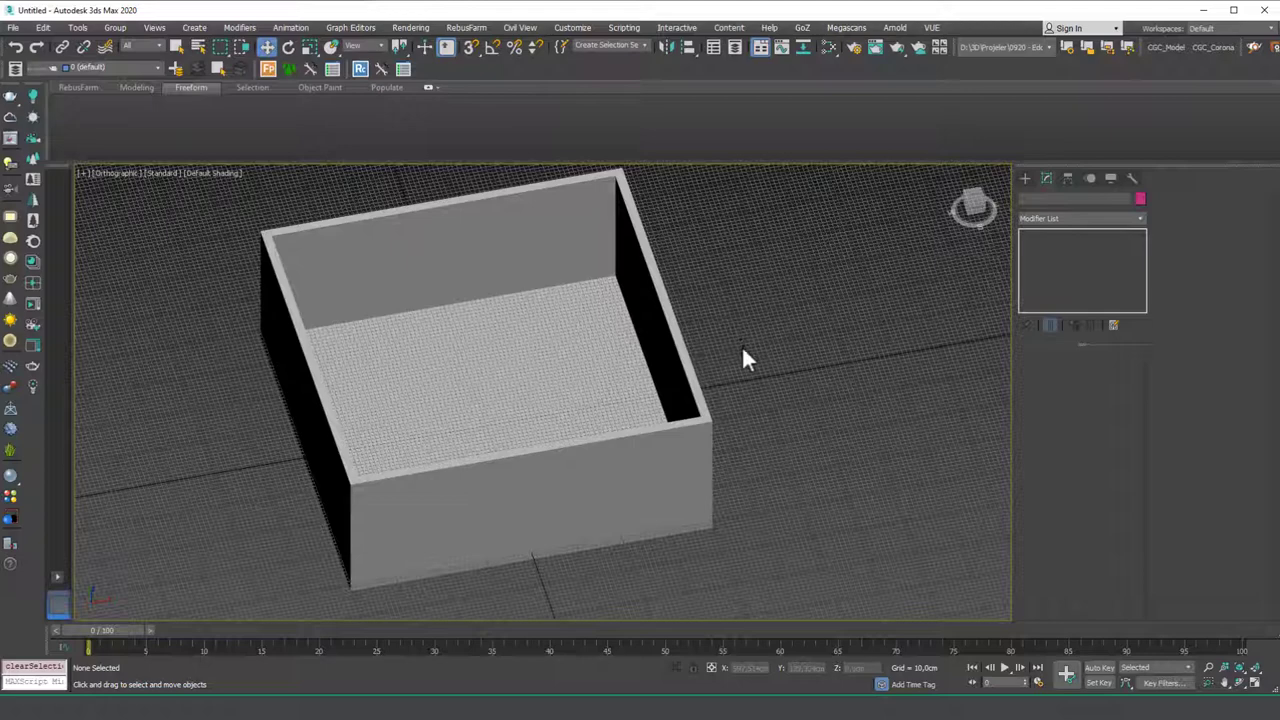
key("g")
middle_click_drag(629, 357, 857, 258, "alt")
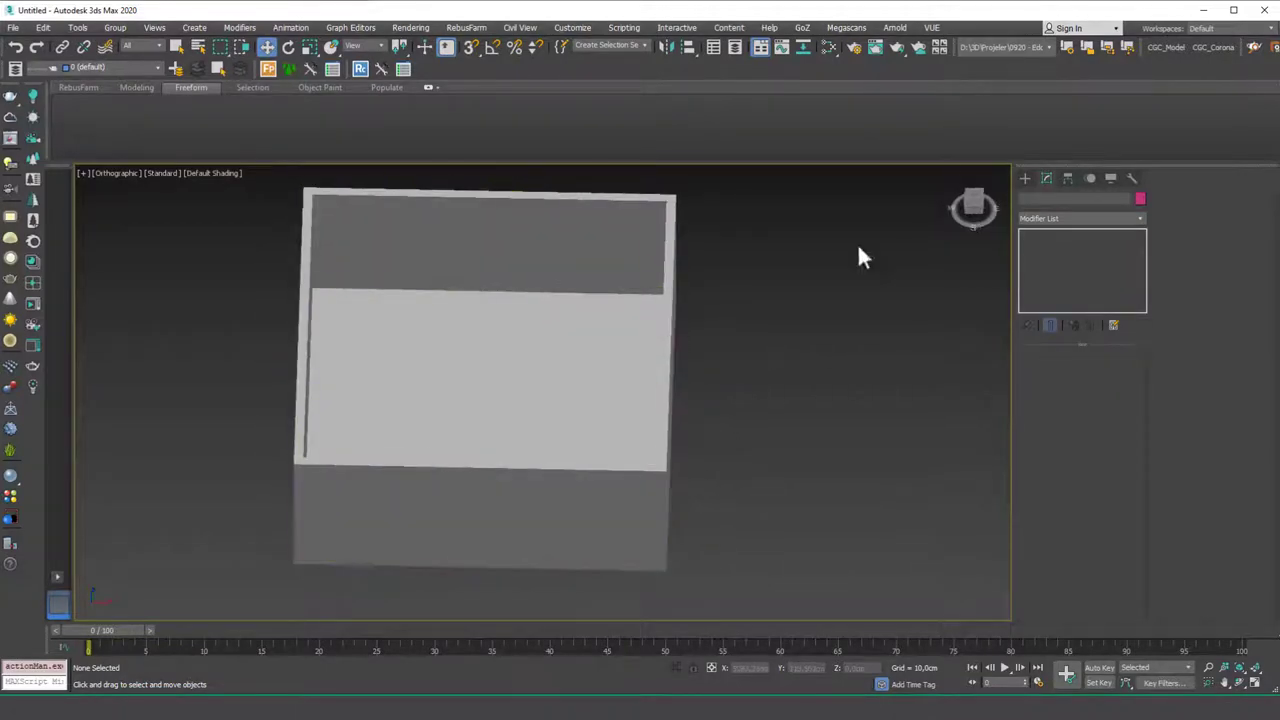
Step: Draw an open line with snapping along the inner base of three walls and return to the perspective view
left_click(1024, 178)
left_click(1053, 269)
middle_click_drag(640, 323, 432, 388, "alt")
key("s")
left_click(236, 350)
middle_click_drag(381, 294, 350, 432, "alt")
key("w")
mouse_move(648, 415)
middle_mouse_down("alt")
mouse_move(520, 422)
mouse_move(551, 386)
mouse_move(486, 374)
mouse_move(489, 362)
middle_mouse_up("alt")
key("p")
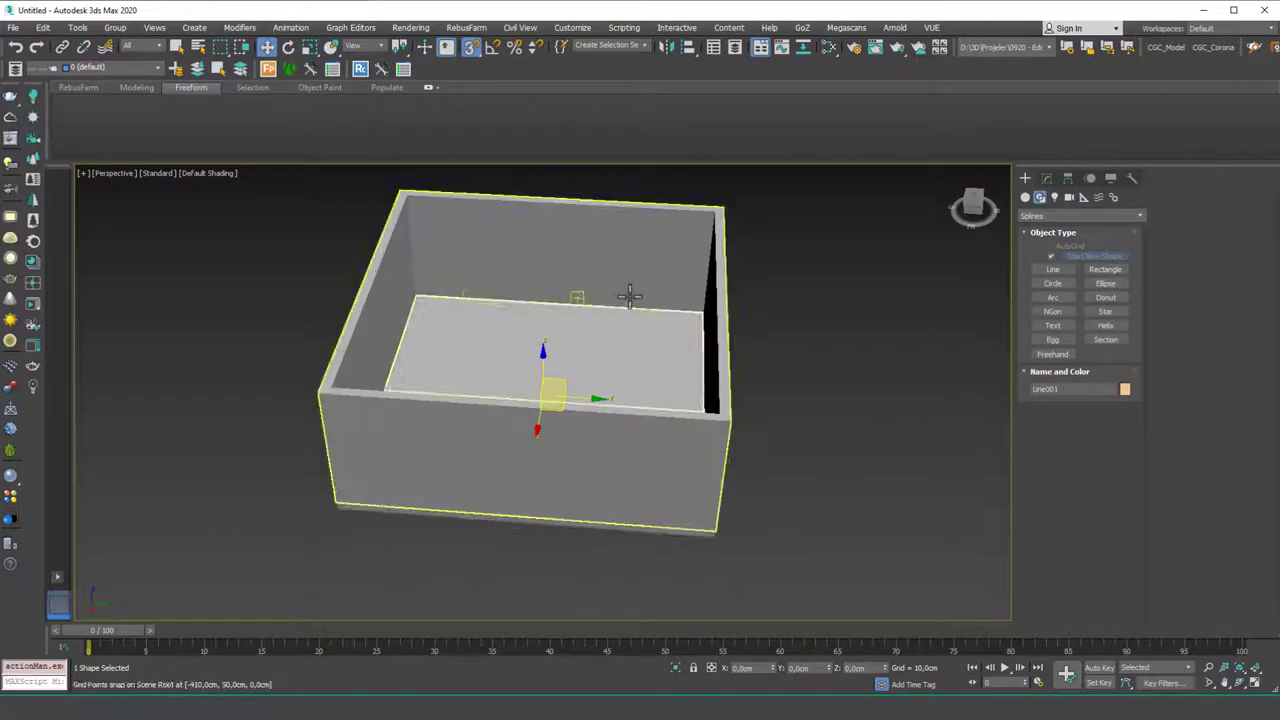
Step: Add a Sweep modifier to the line running along the wall base
left_click(1048, 178)
left_click(1062, 218)
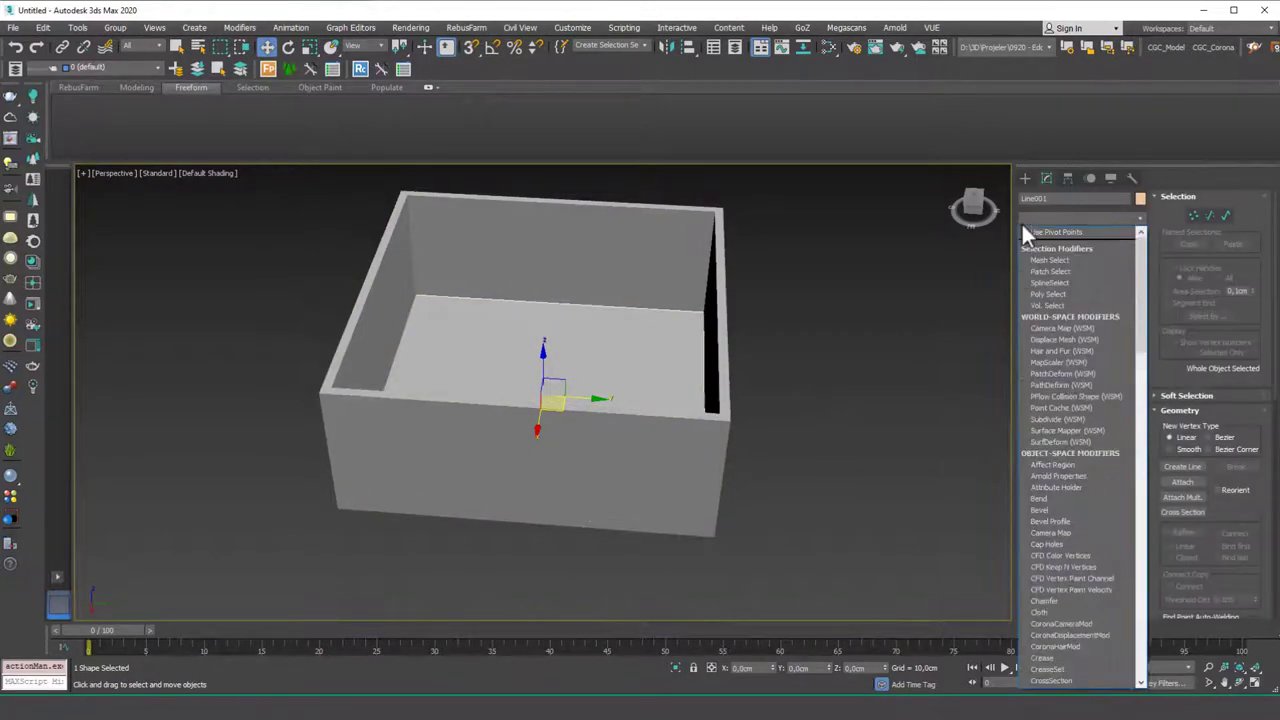
type("sw")
key("Return")
middle_click_drag(420, 348, 437, 380, "alt")
scroll(434, 268, "up", 5)
scroll(434, 268, "up", 5)
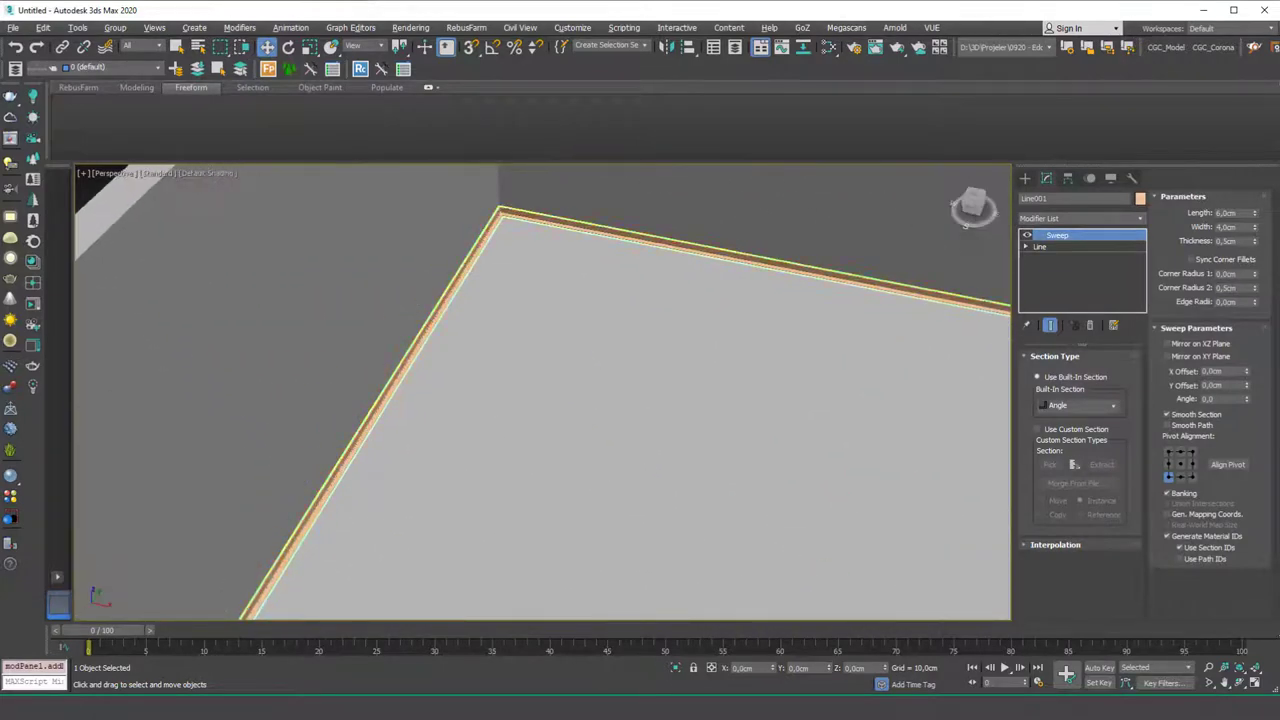
scroll(477, 241, "down", 8)
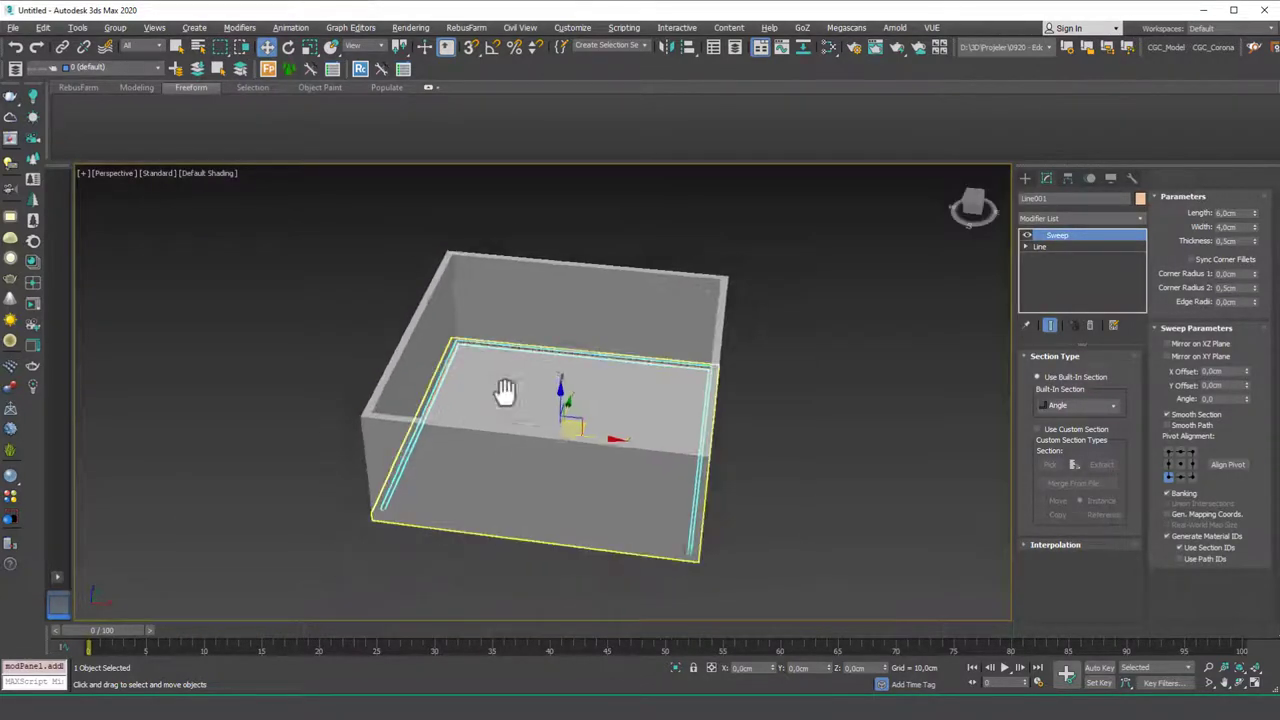
Step: Delete the outer and inner front segments of the walls' Edit Spline to open that side of the room
left_click(517, 440)
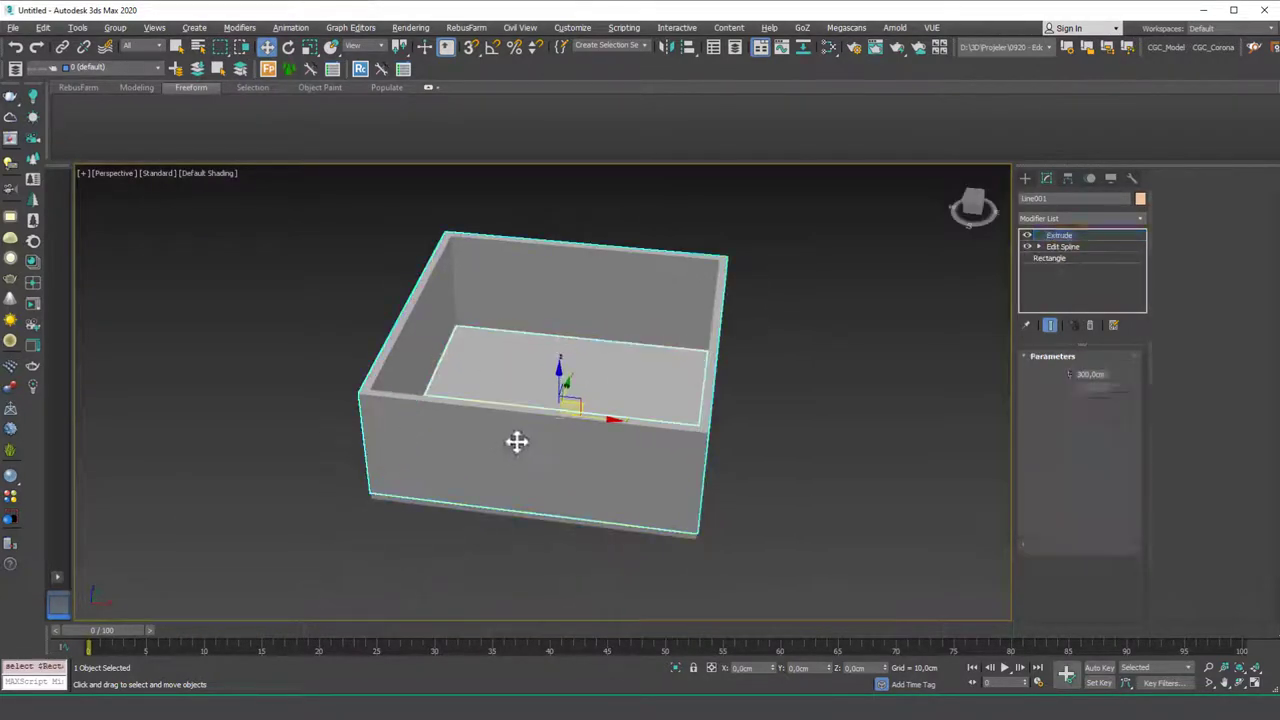
left_click(1064, 247)
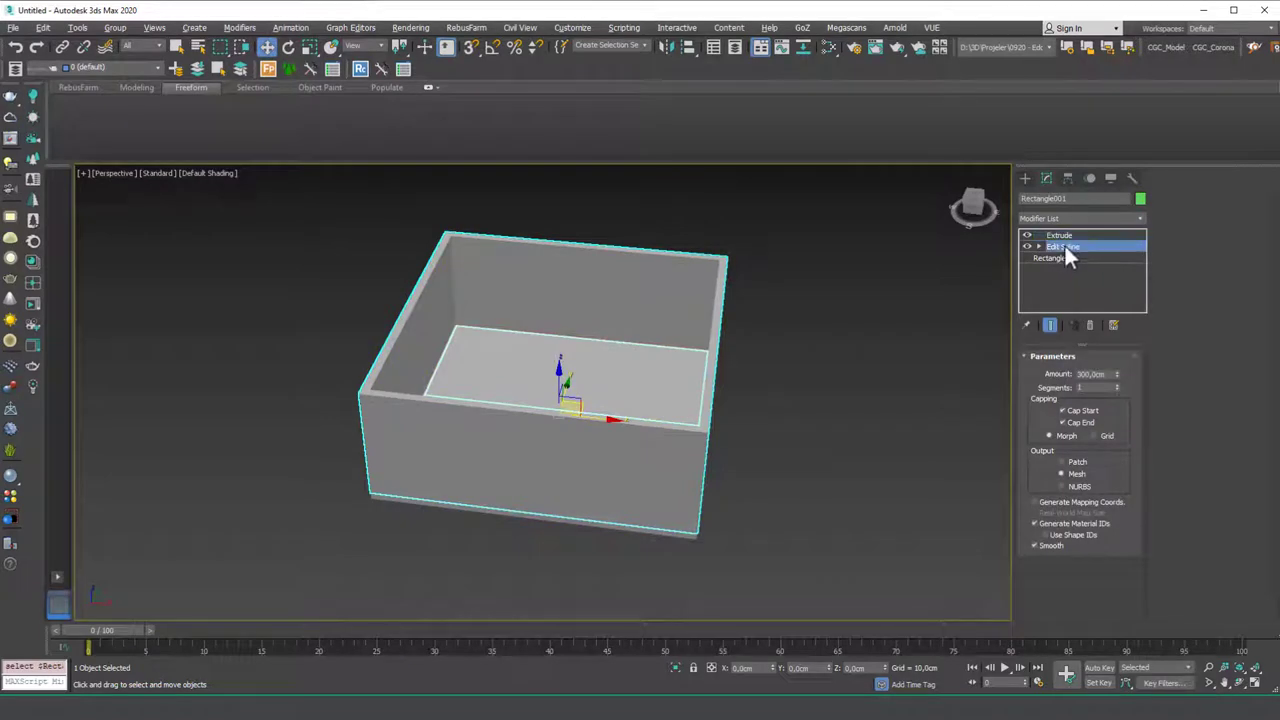
key("2")
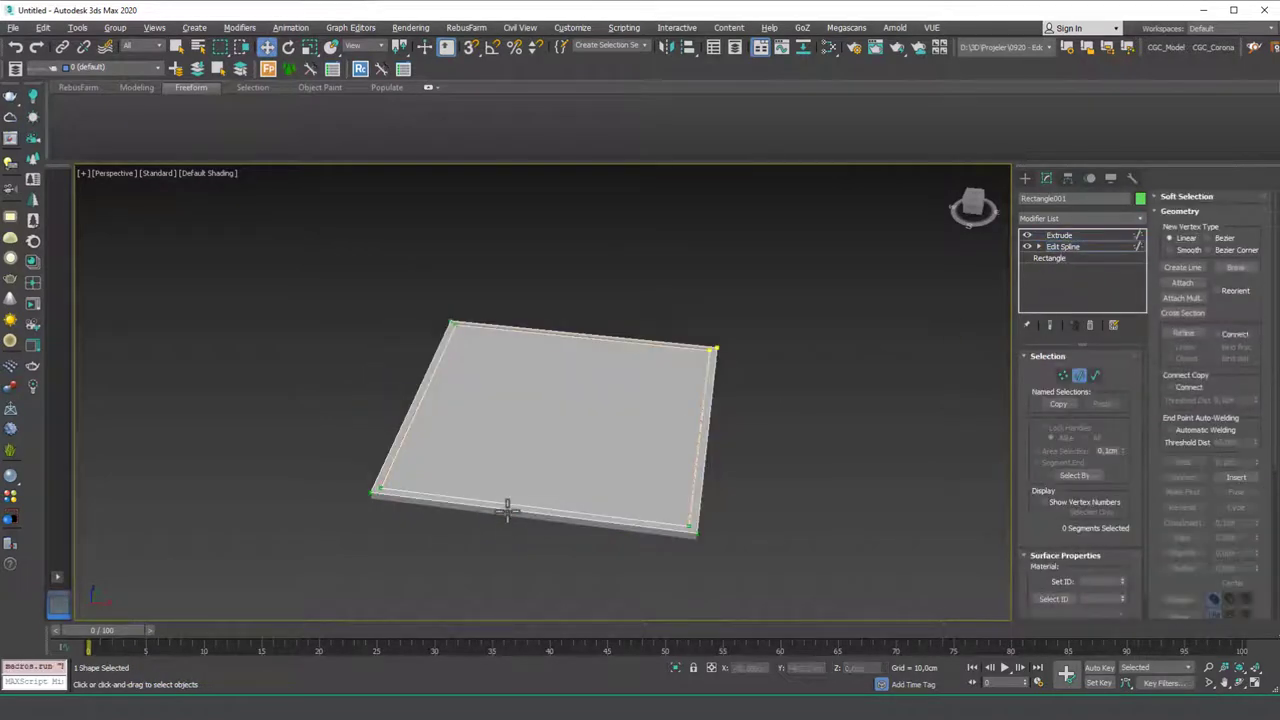
left_click_drag(543, 548, 524, 447)
key("Delete")
Step: Connect the open outer and inner spline ends at Vertex level to close the wall outline, and return to the Extrude modifier
mouse_move(414, 488)
middle_mouse_down("alt")
mouse_move(431, 514)
mouse_move(429, 490)
middle_mouse_up("alt")
key("alt+c")
left_click(456, 480)
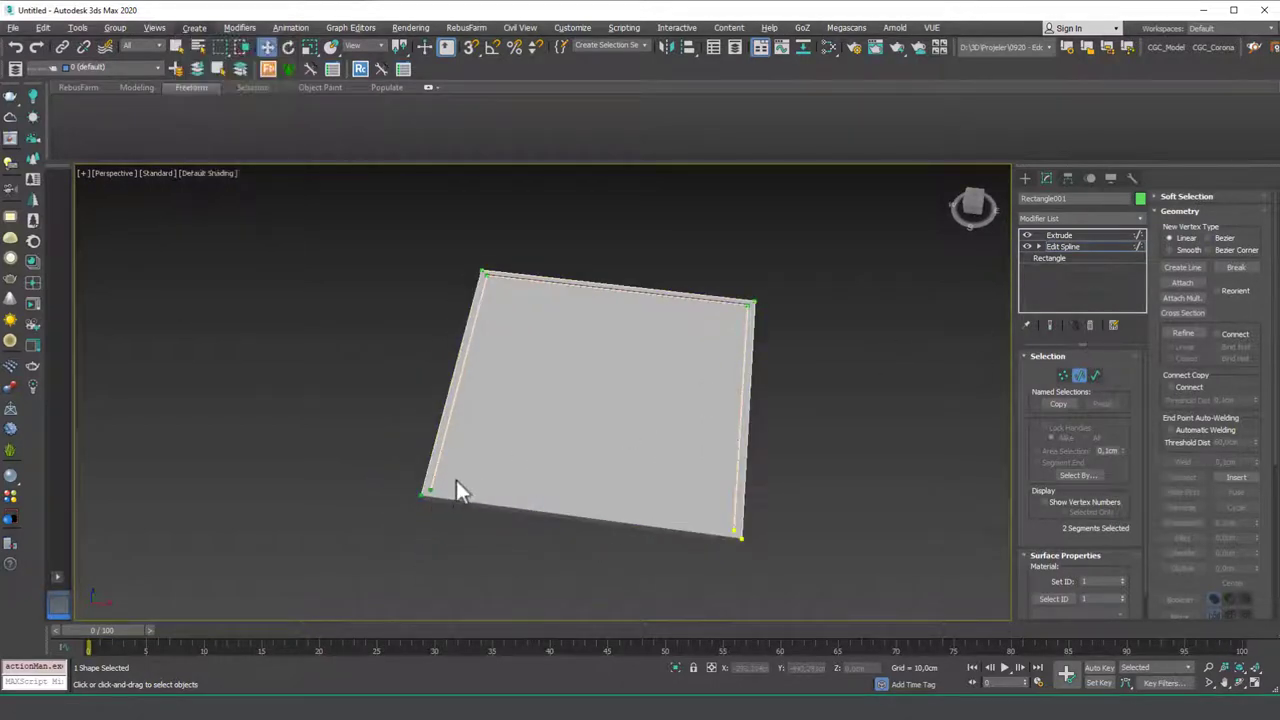
key("1")
left_click_drag(387, 466, 448, 516)
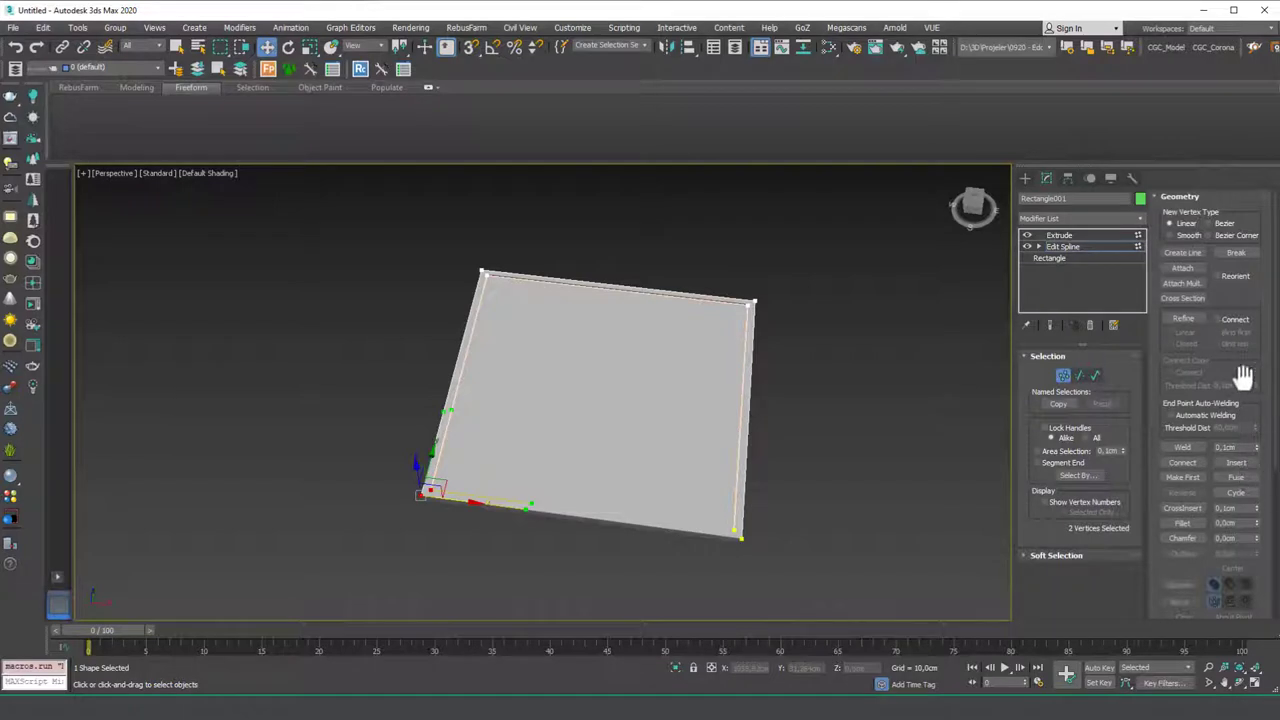
left_click_drag(1265, 372, 1265, 250)
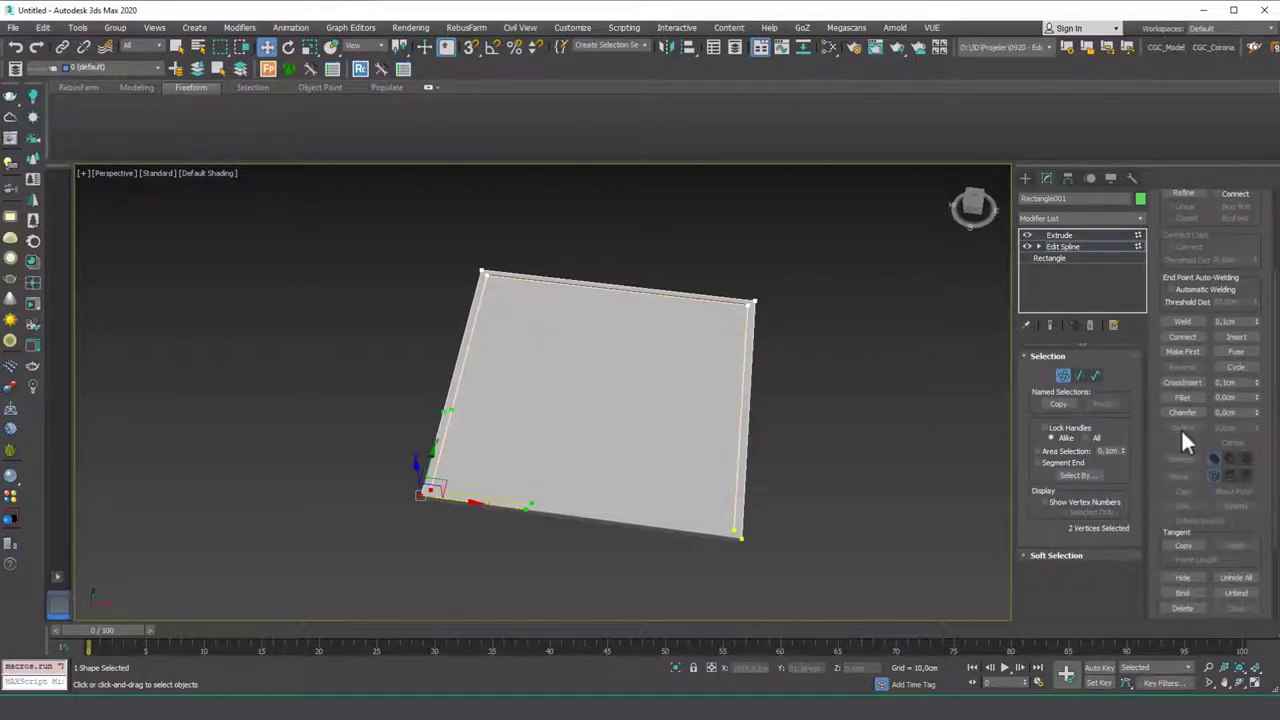
left_click_drag(1186, 443, 1190, 367)
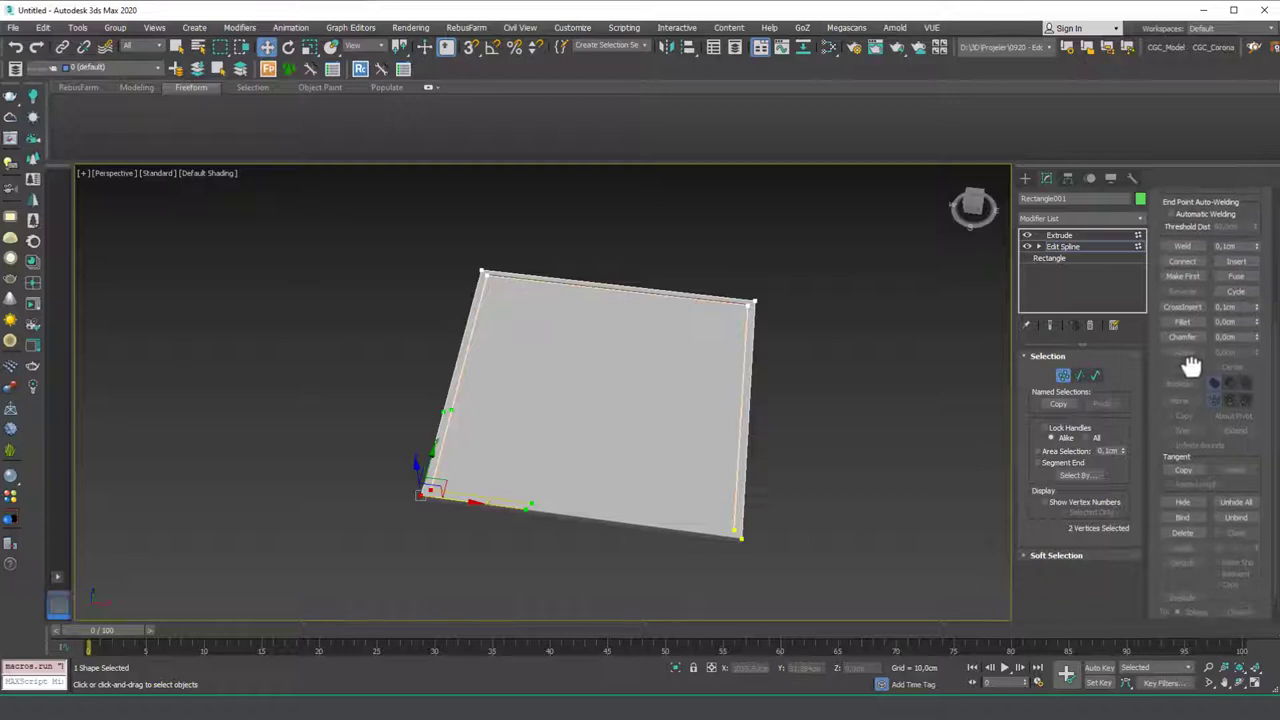
left_click(1186, 260)
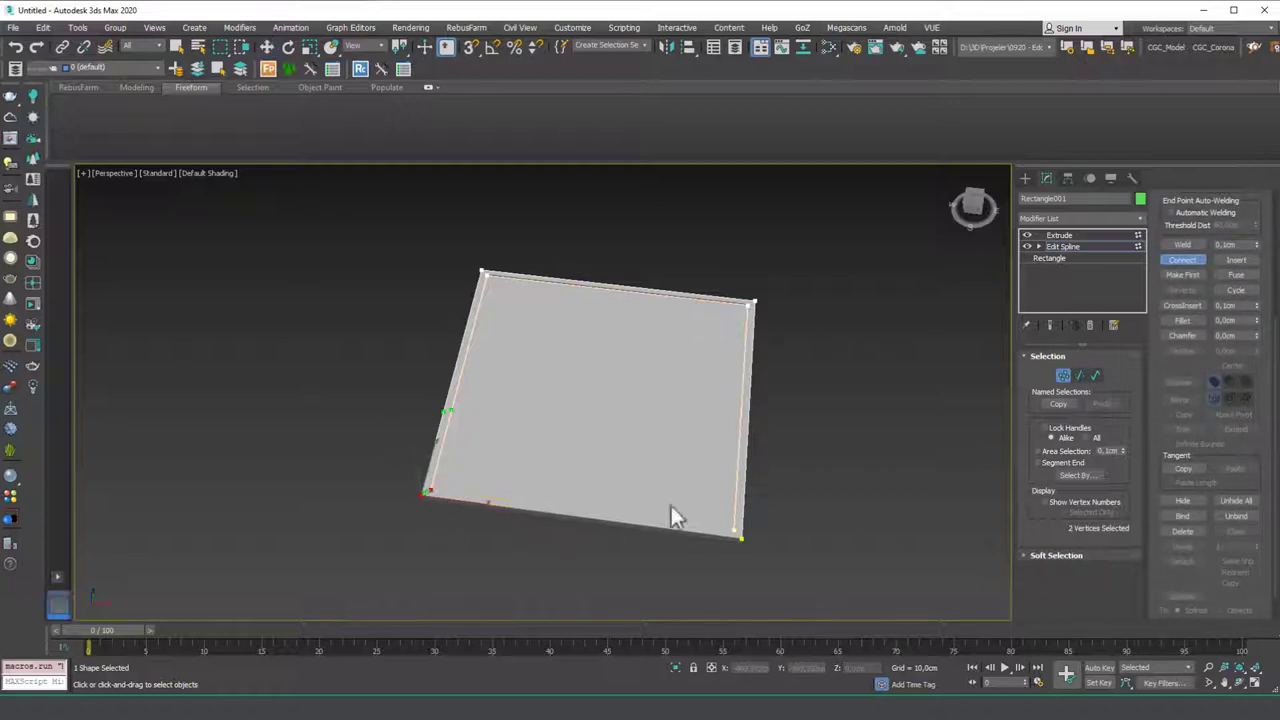
right_click(765, 416)
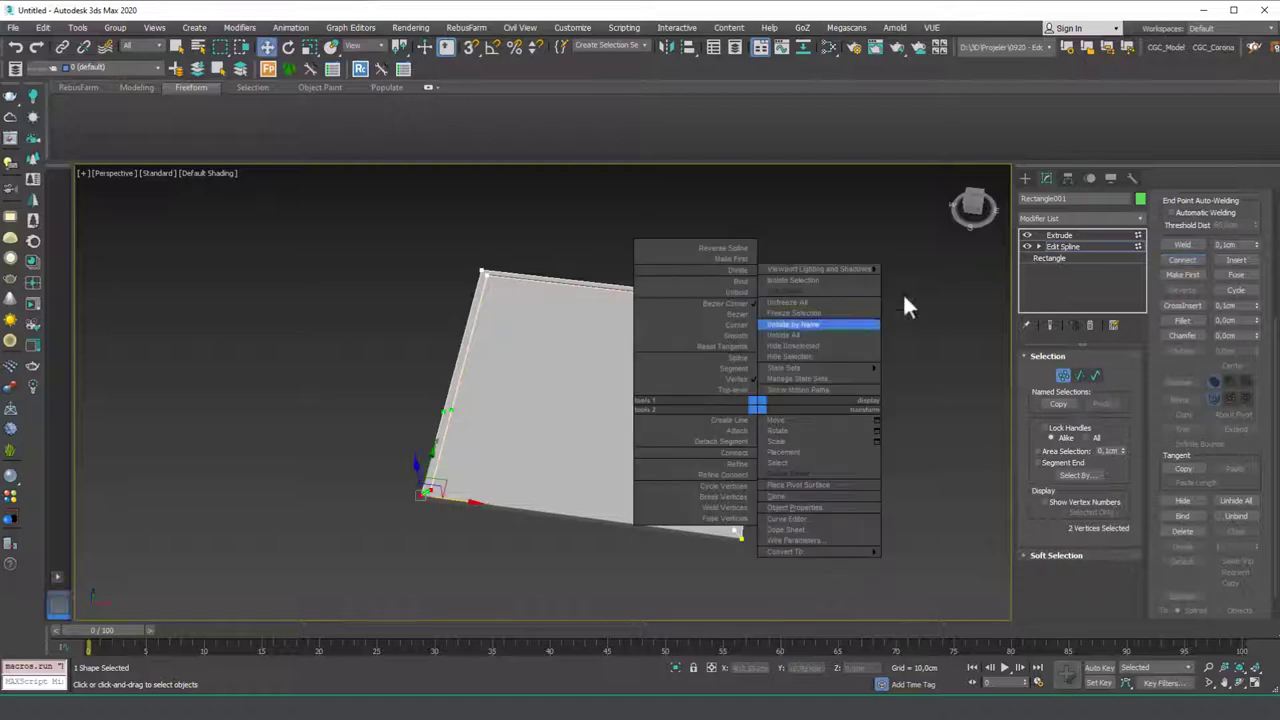
left_click(1073, 235)
Step: Select the swept line and examine its angle profile up close where it ends at the wall base
middle_click_drag(560, 412, 657, 286, "alt")
scroll(483, 377, "up", 3)
scroll(467, 343, "up", 4)
left_click(508, 300)
key("z")
middle_click_drag(370, 422, 477, 363)
scroll(363, 370, "up", 5)
scroll(363, 370, "up", 1)
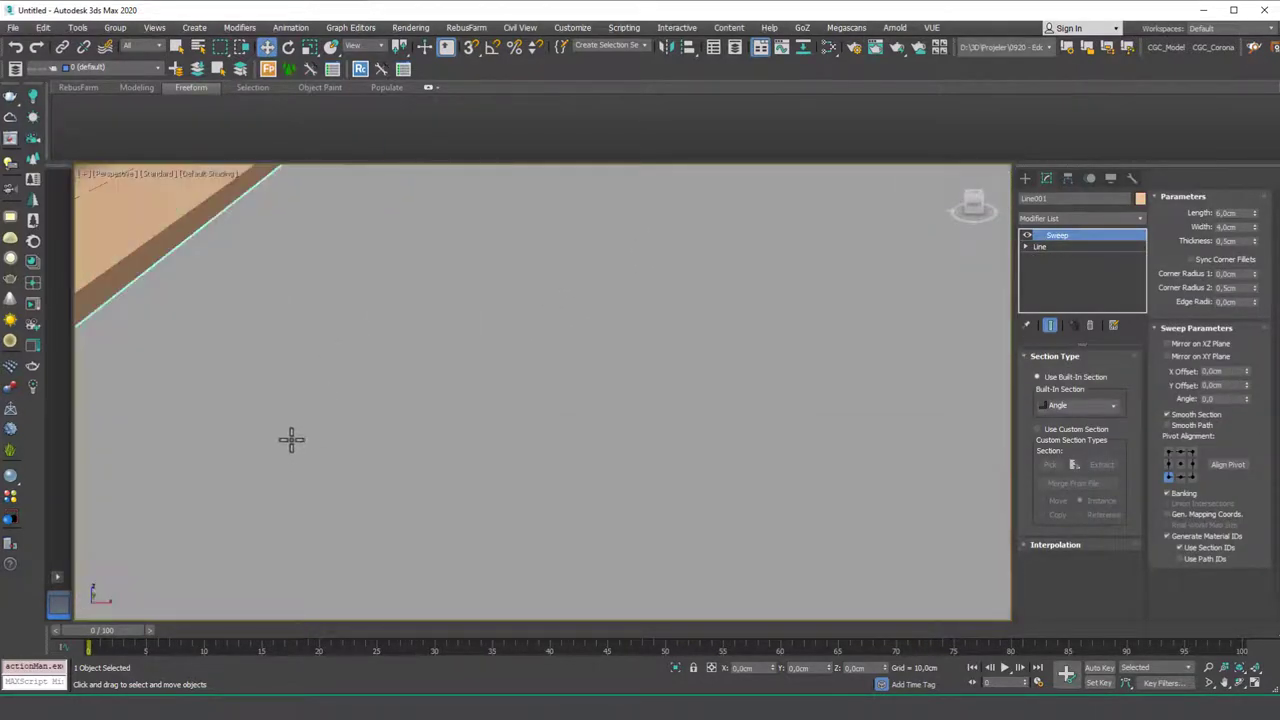
middle_click_drag(289, 440, 548, 398)
scroll(449, 414, "down", 4)
middle_click_drag(449, 414, 452, 400, "alt")
middle_click_drag(396, 332, 500, 420)
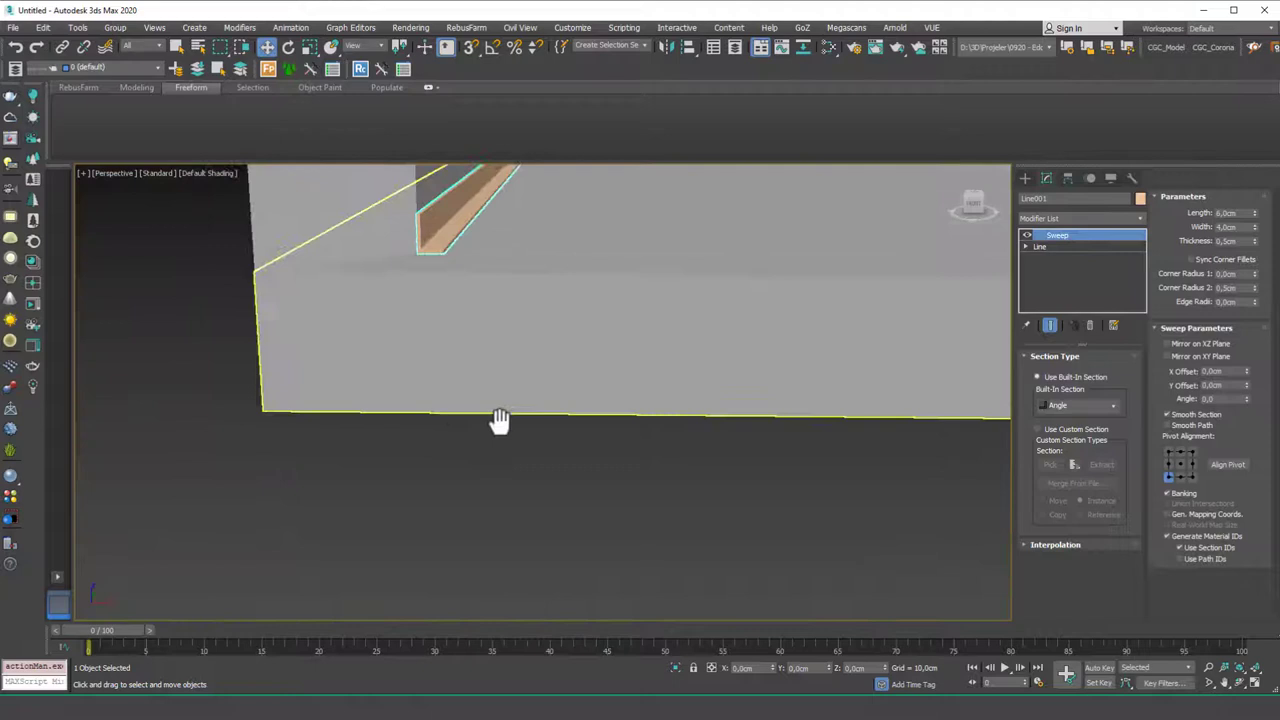
middle_click_drag(447, 272, 503, 337)
scroll(469, 297, "up", 7)
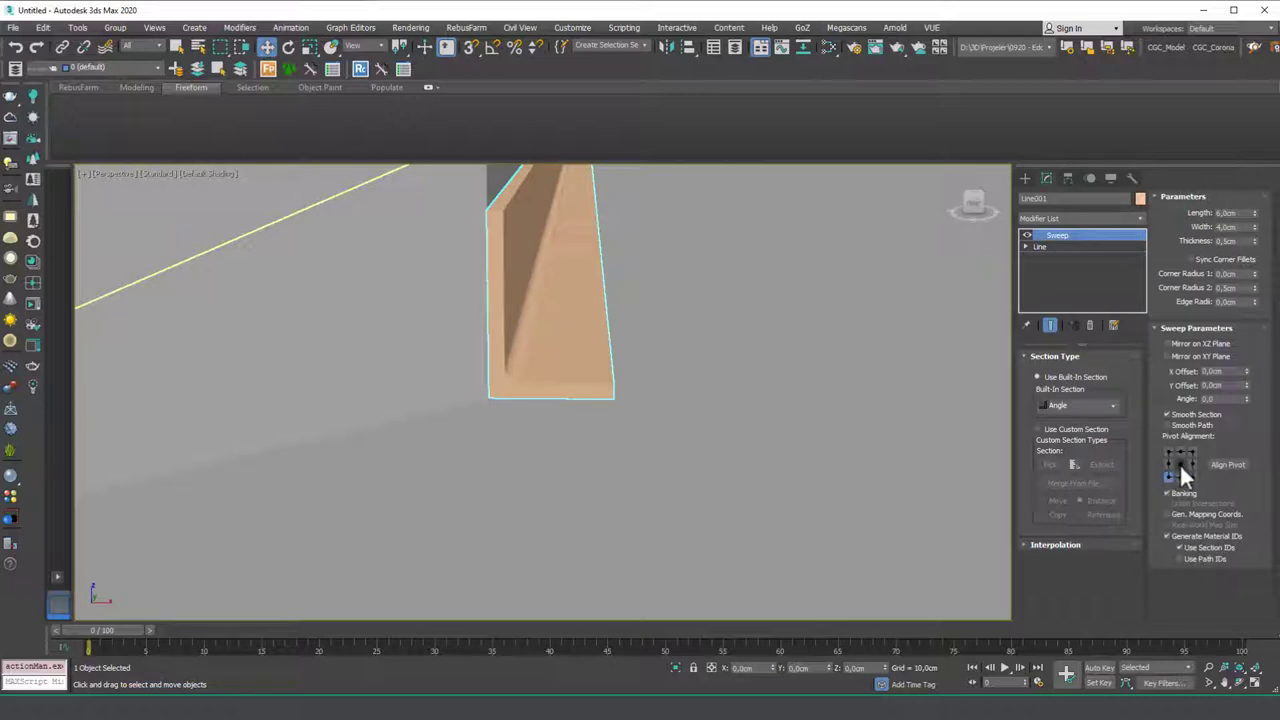
Step: Try the centre, upper-right and upper-left pivot alignments on the sweep, then restore the lower-left alignment
left_click(1179, 474)
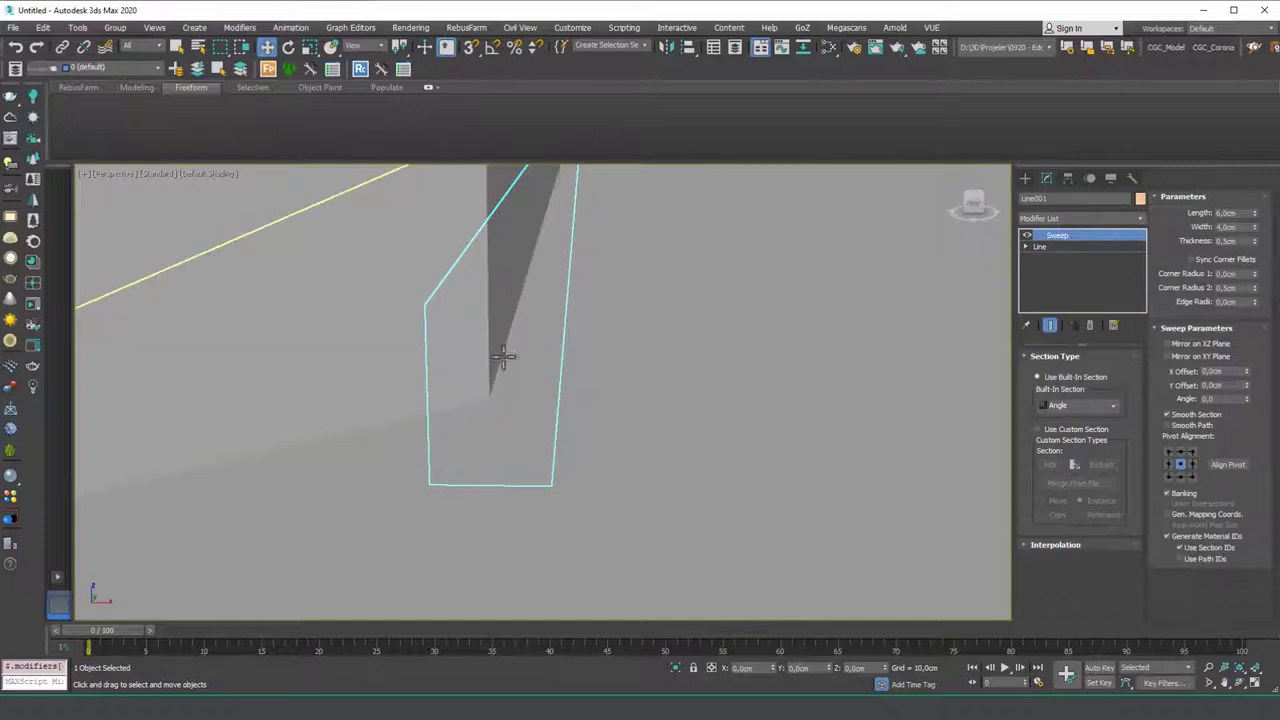
left_click(1192, 452)
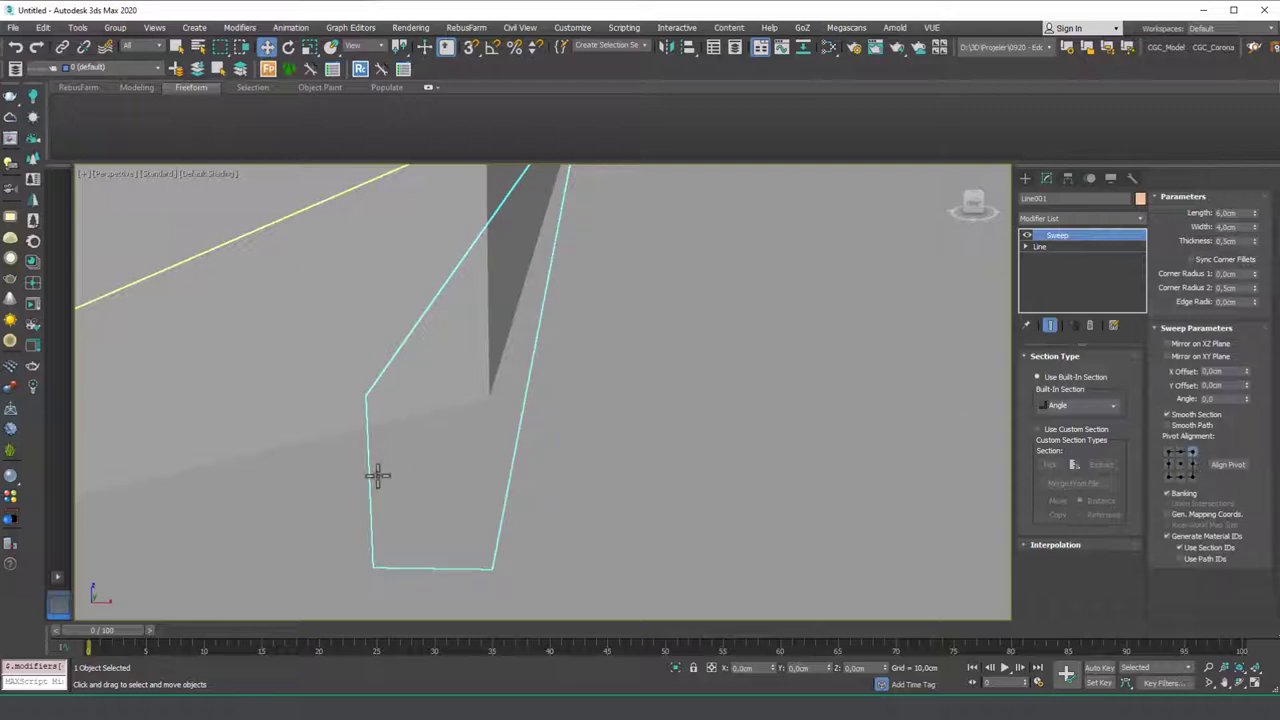
left_click(1169, 452)
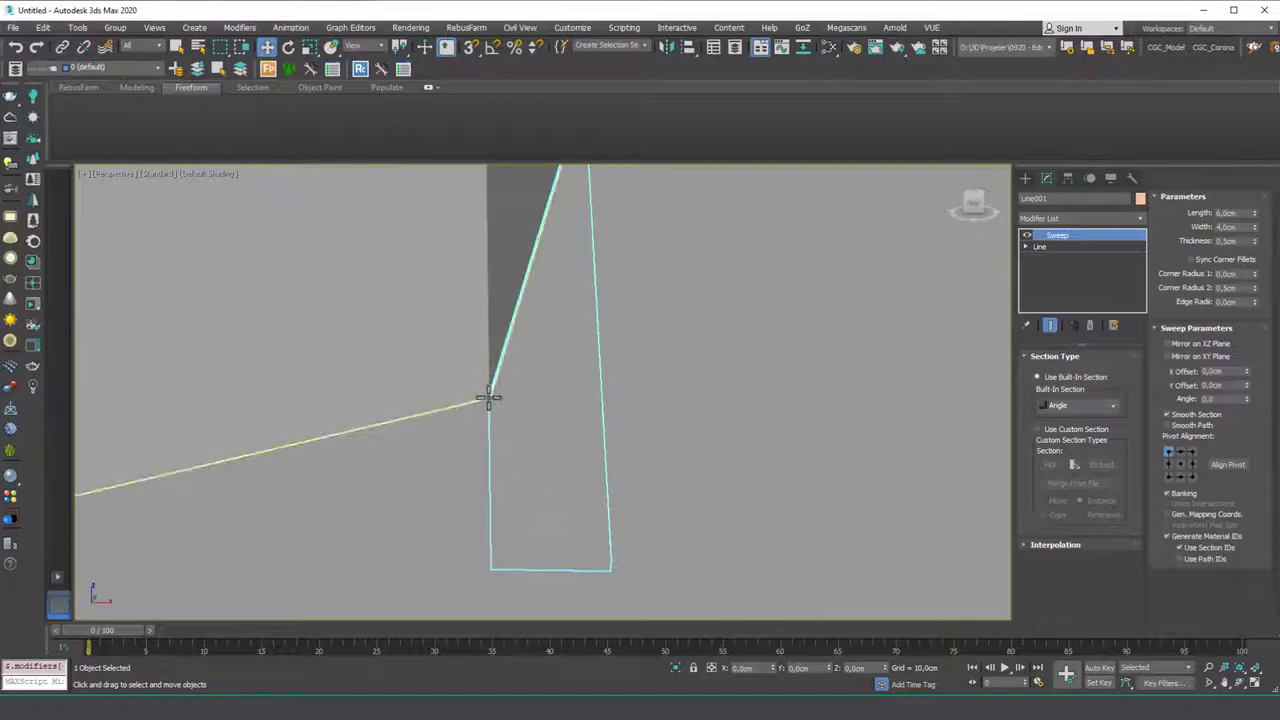
left_click(1168, 476)
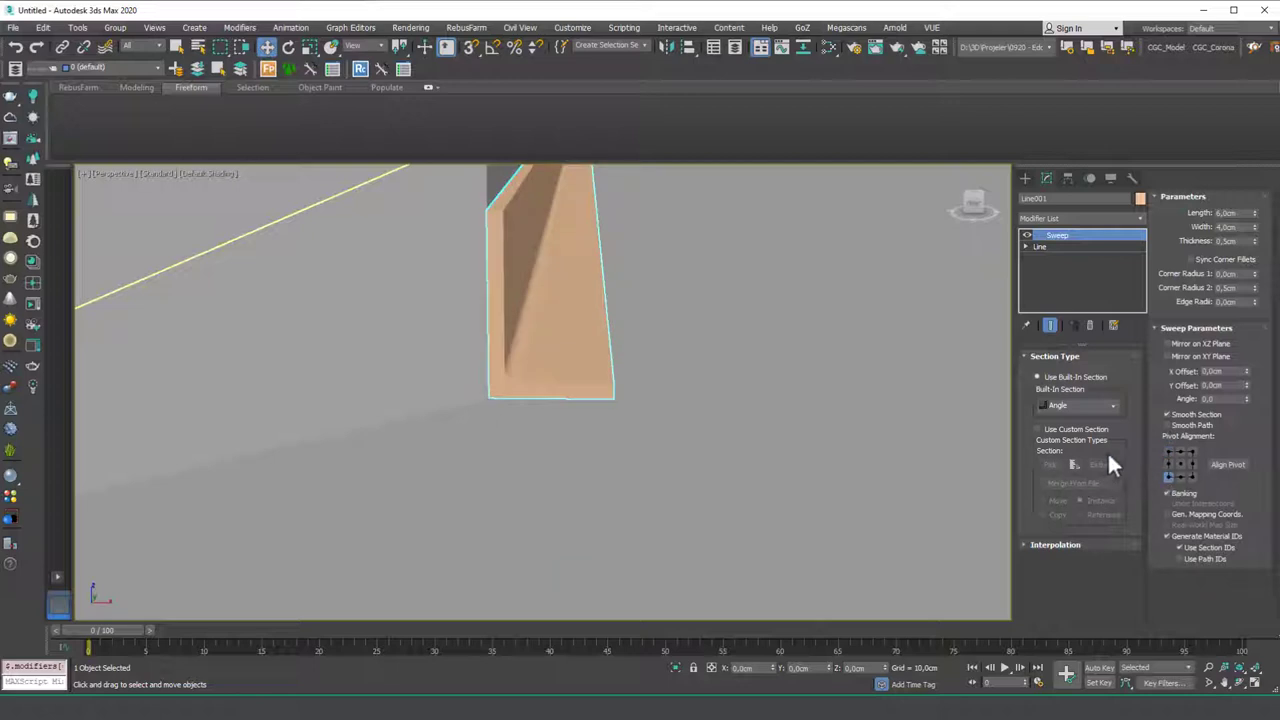
Step: Examine how the swept profile follows the wall bases across the whole room, and clear the selection
middle_click_drag(674, 330, 634, 406)
scroll(638, 365, "down", 10)
middle_click_drag(636, 356, 620, 352, "alt")
middle_click_drag(620, 352, 626, 400)
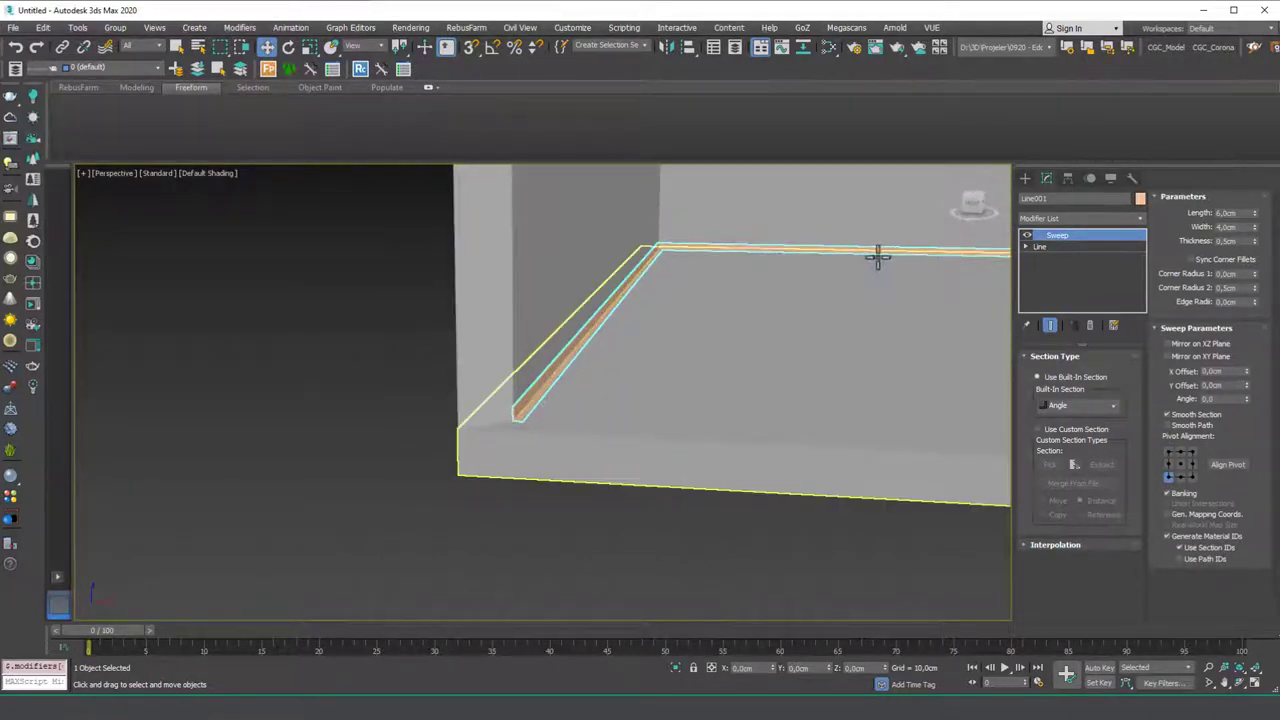
middle_click_drag(670, 412, 618, 430)
scroll(642, 390, "down", 2)
middle_click_drag(638, 387, 532, 462)
middle_click_drag(606, 404, 584, 462)
scroll(552, 443, "down", 4)
left_click(879, 412)
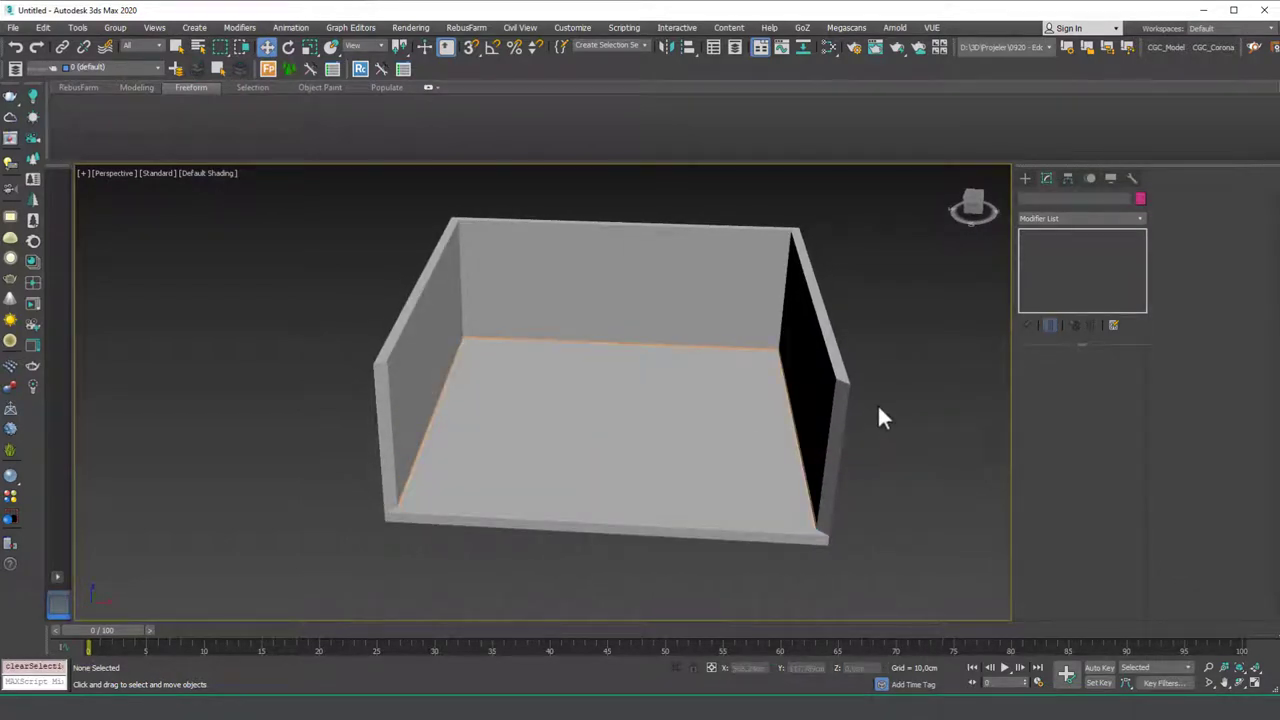
Step: Select the swept line at the wall base and switch its Sweep section type to Use Custom Section
left_click(410, 484)
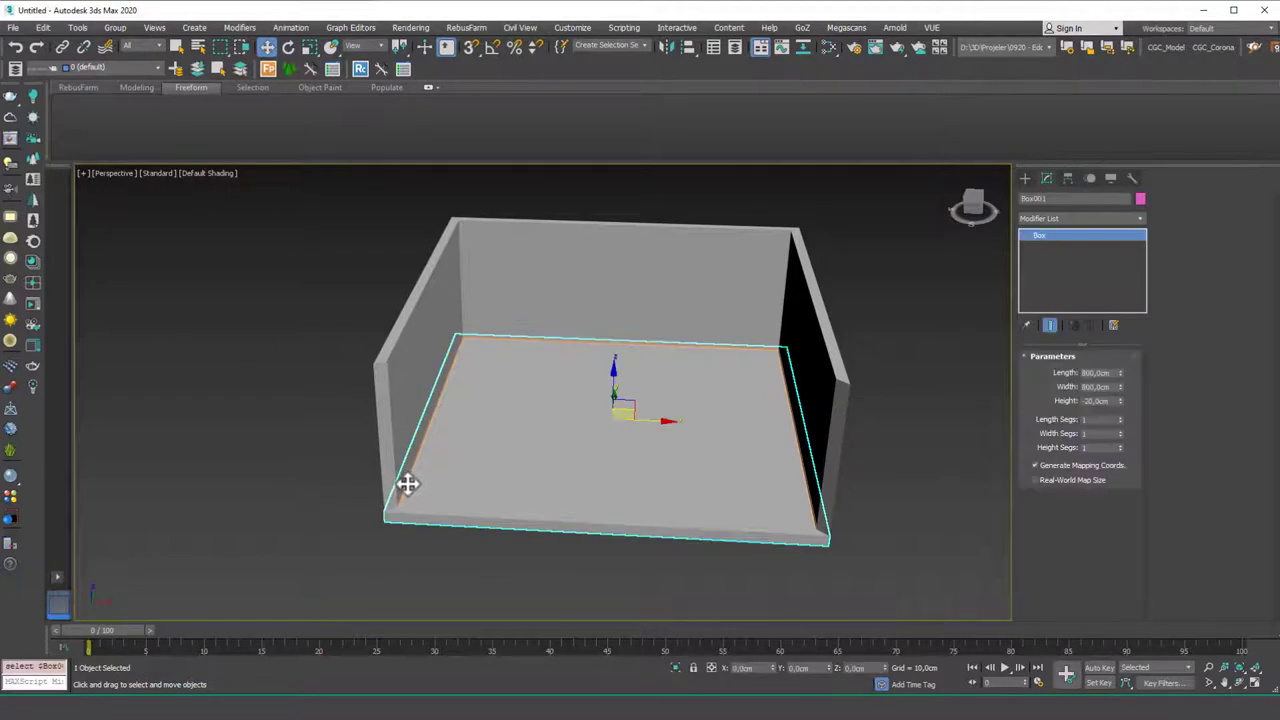
left_click(407, 482)
scroll(418, 448, "up", 5)
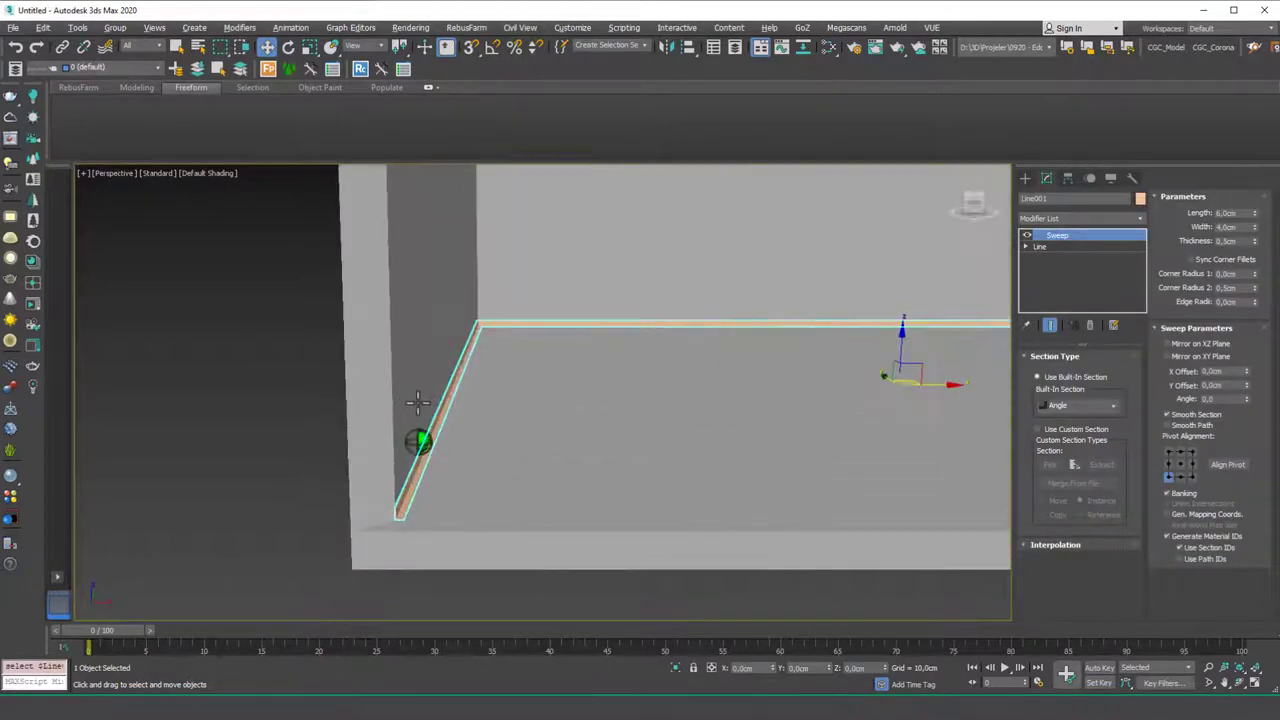
middle_click_drag(417, 410, 415, 408)
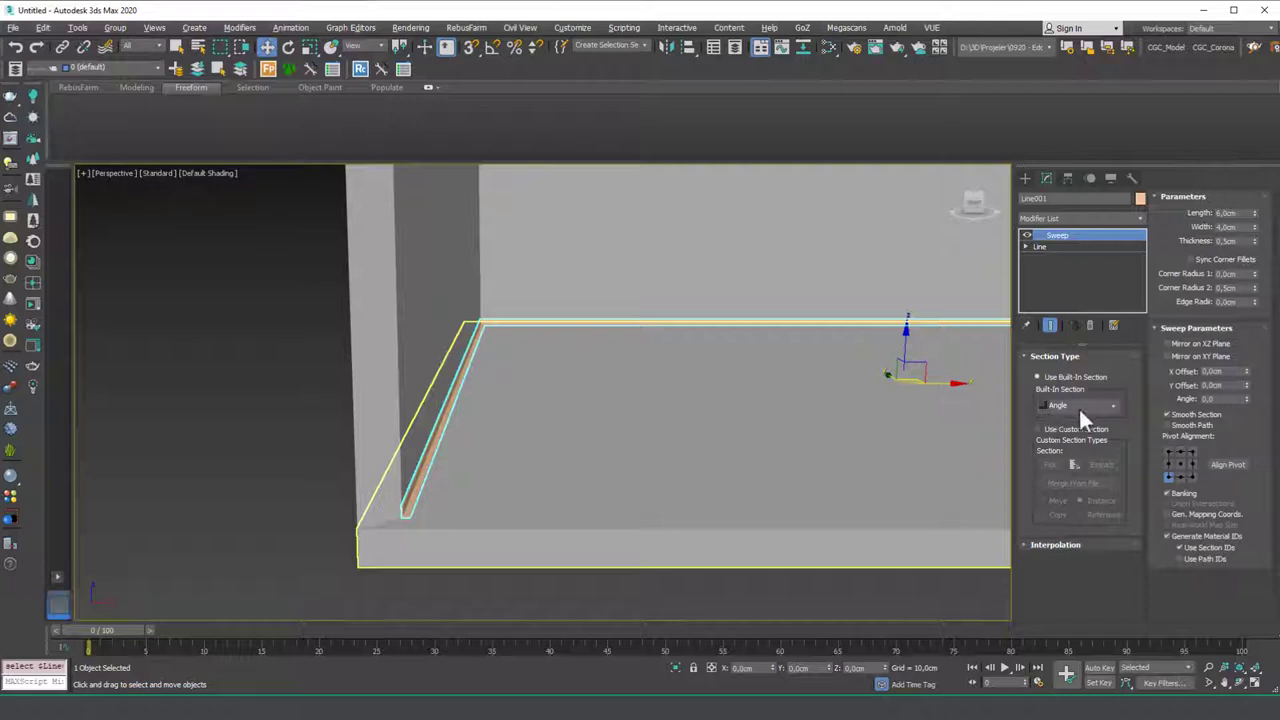
left_click(1040, 429)
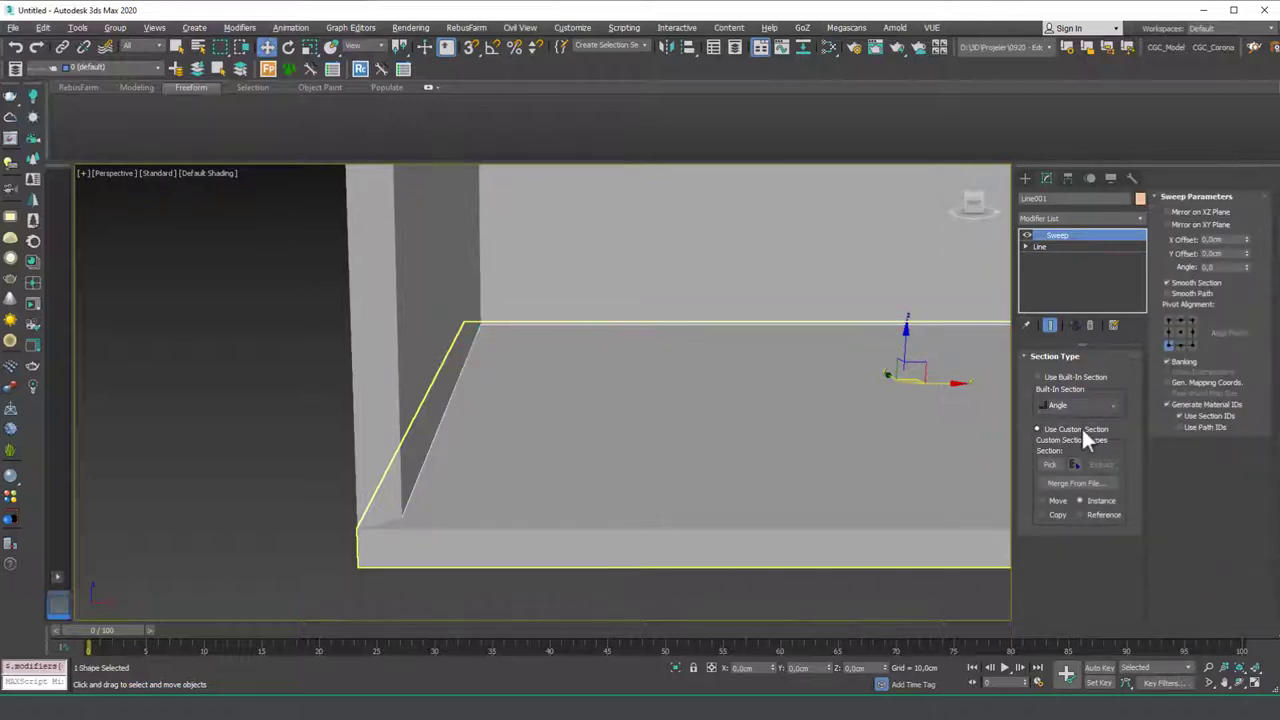
Step: Draw a closed freehand Line profile in the Front view outside the room, with hooked and notched sides and one straight edge about 39 cm long
left_click(1024, 179)
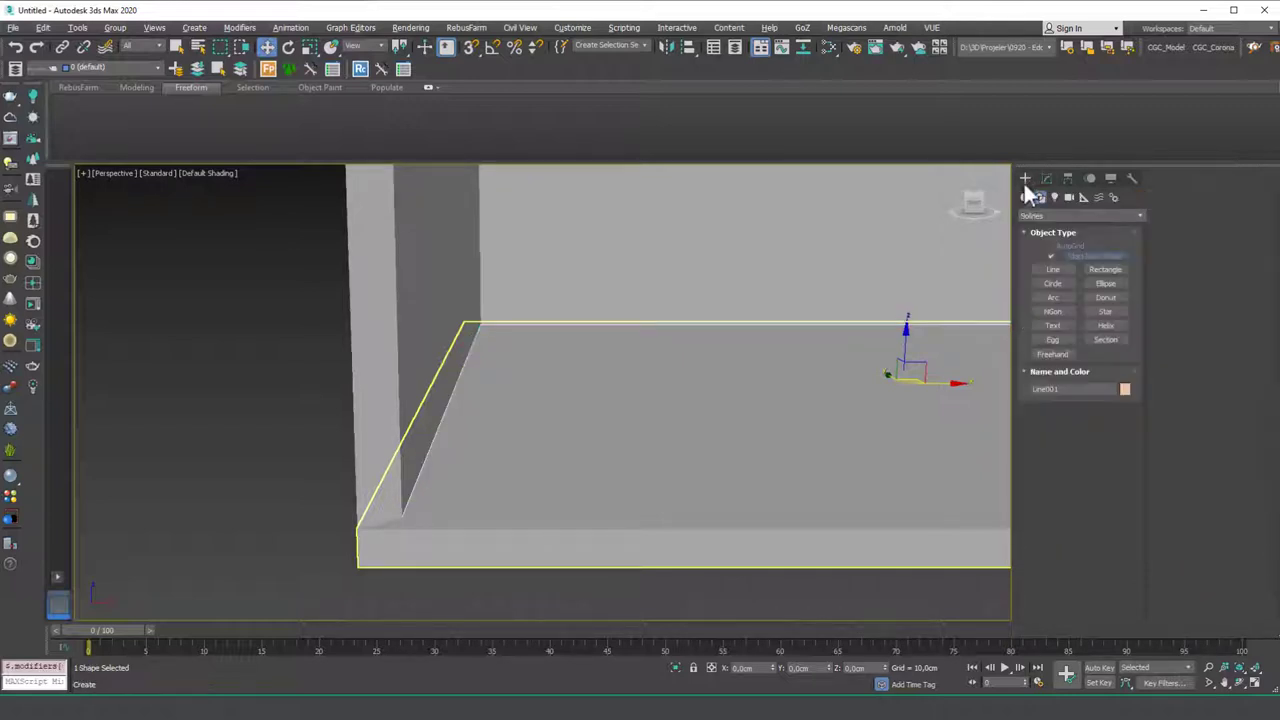
left_click(1053, 270)
key("f")
key("z")
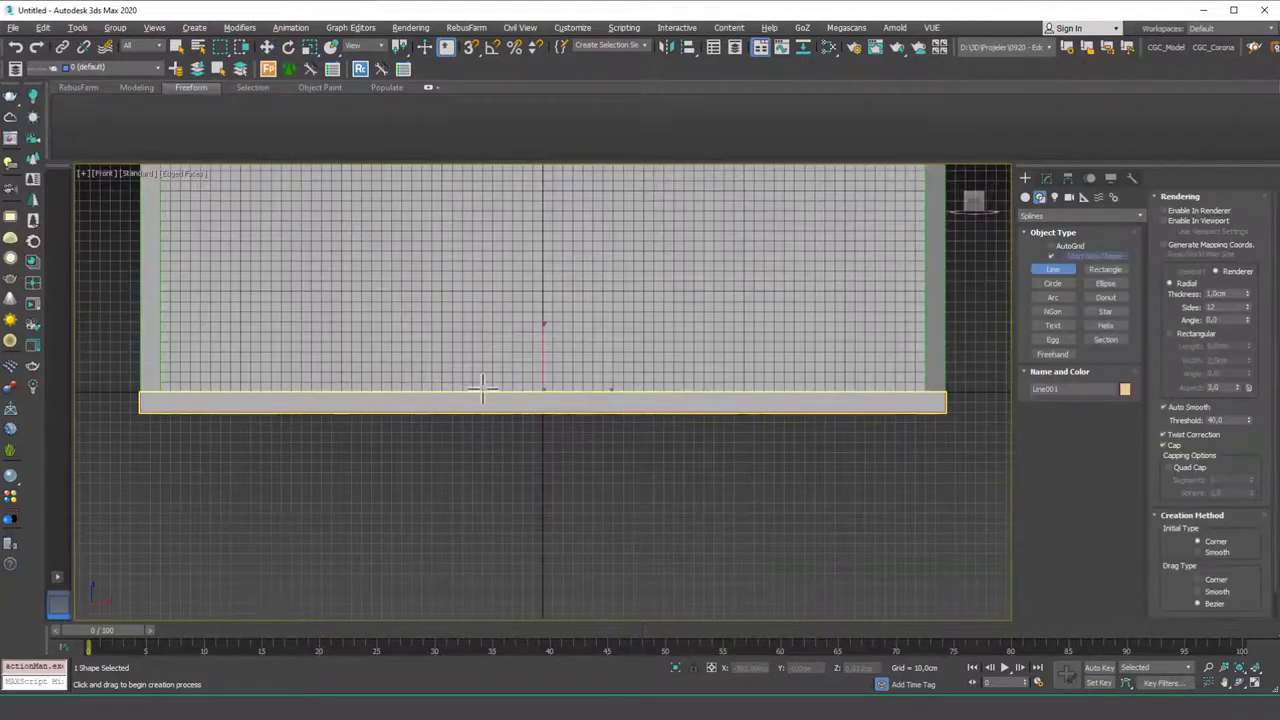
middle_click_drag(484, 390, 624, 416)
key("F3")
middle_click_drag(454, 432, 634, 451)
scroll(364, 406, "up", 5)
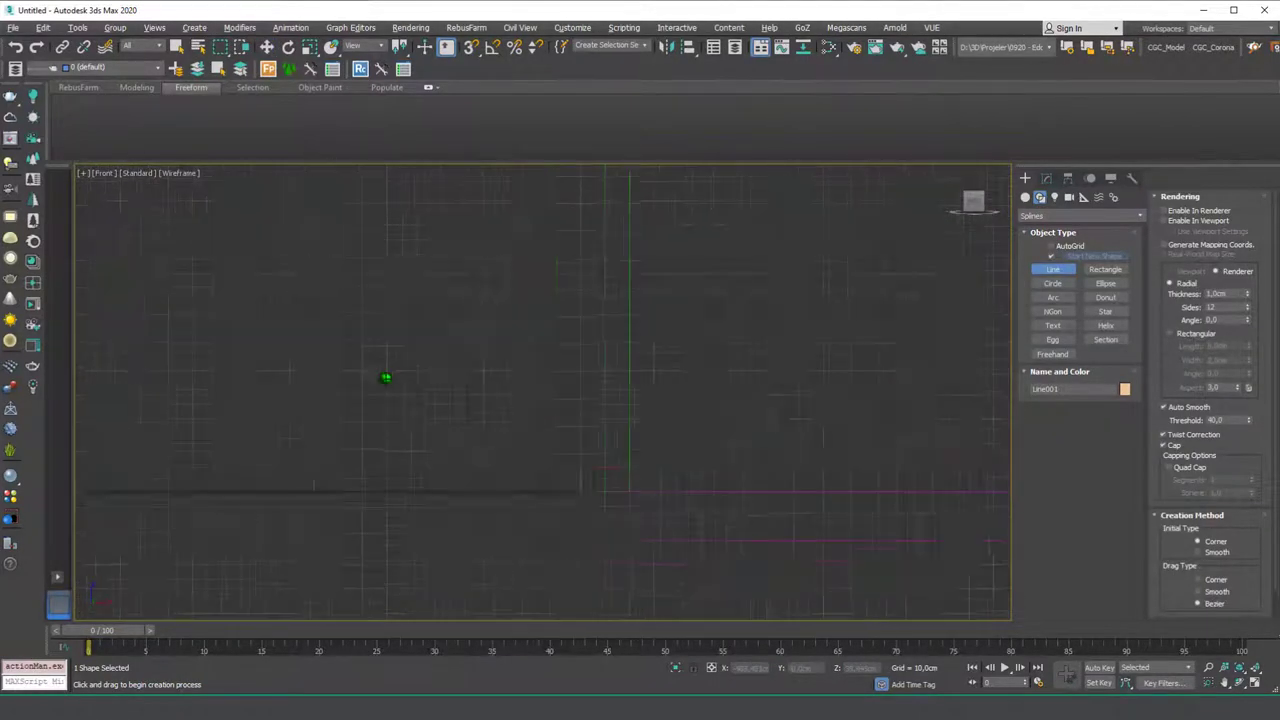
left_click(434, 466)
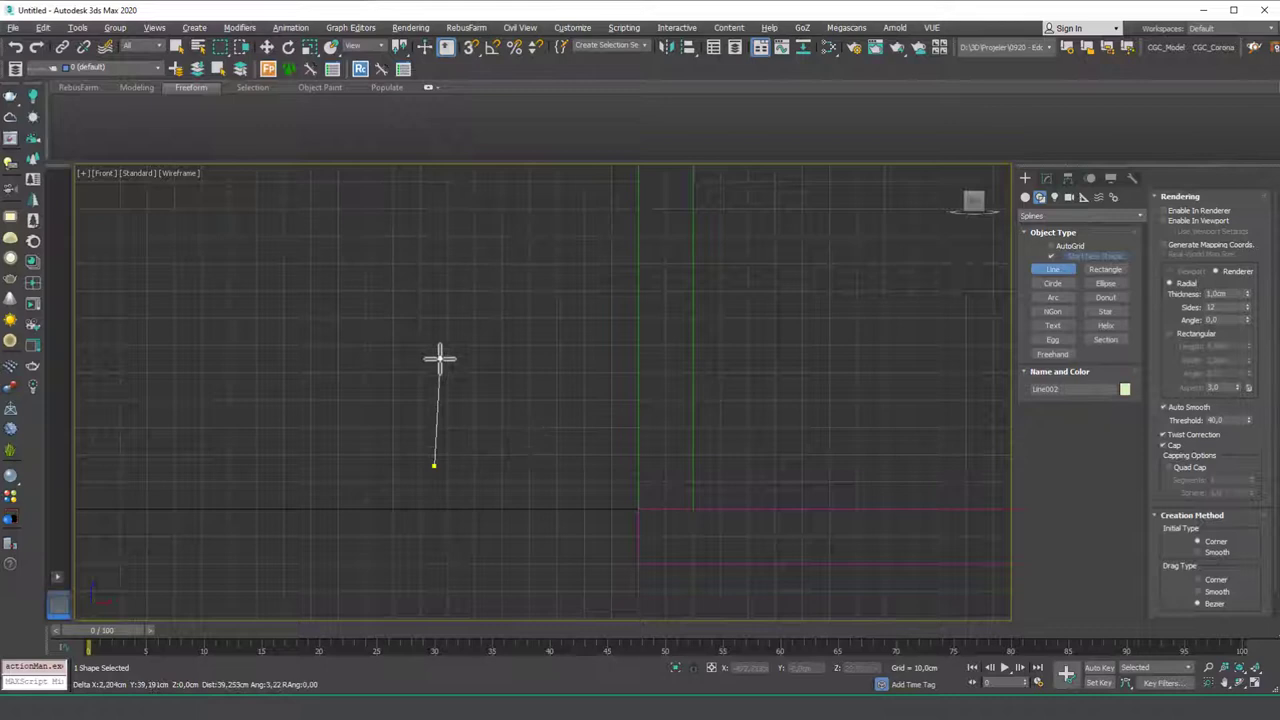
left_click(439, 357)
left_click(532, 357)
left_click(539, 412)
left_click(502, 390)
left_click(497, 440)
left_click(538, 455)
left_click(571, 438)
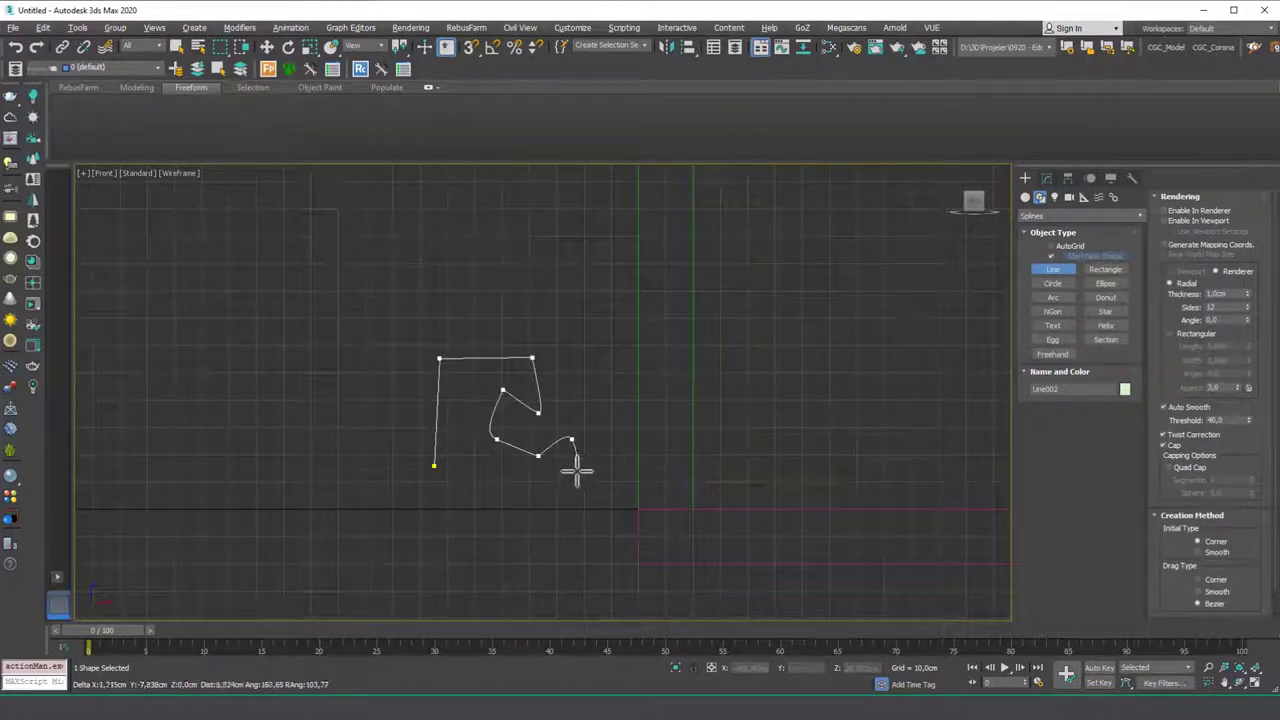
left_click(577, 480)
left_click(546, 489)
left_click(493, 487)
left_click(472, 506)
left_click(459, 461)
left_click(446, 505)
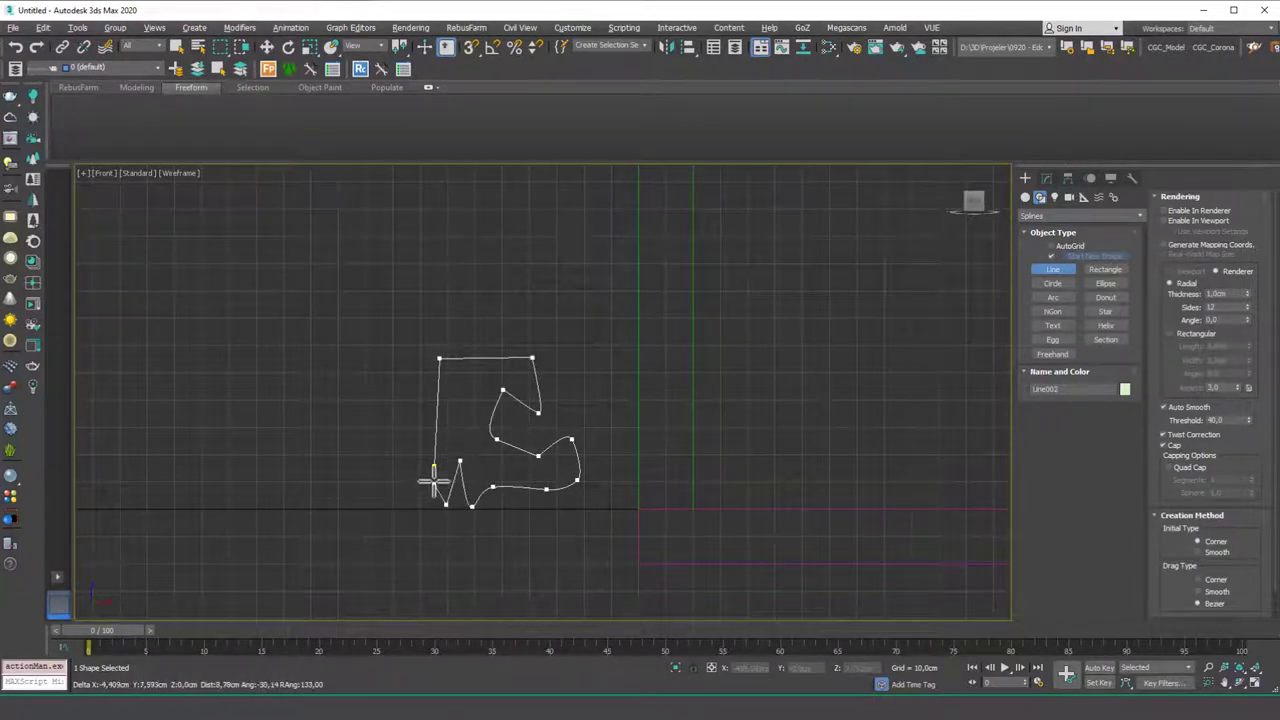
left_click(434, 466)
left_click(615, 369)
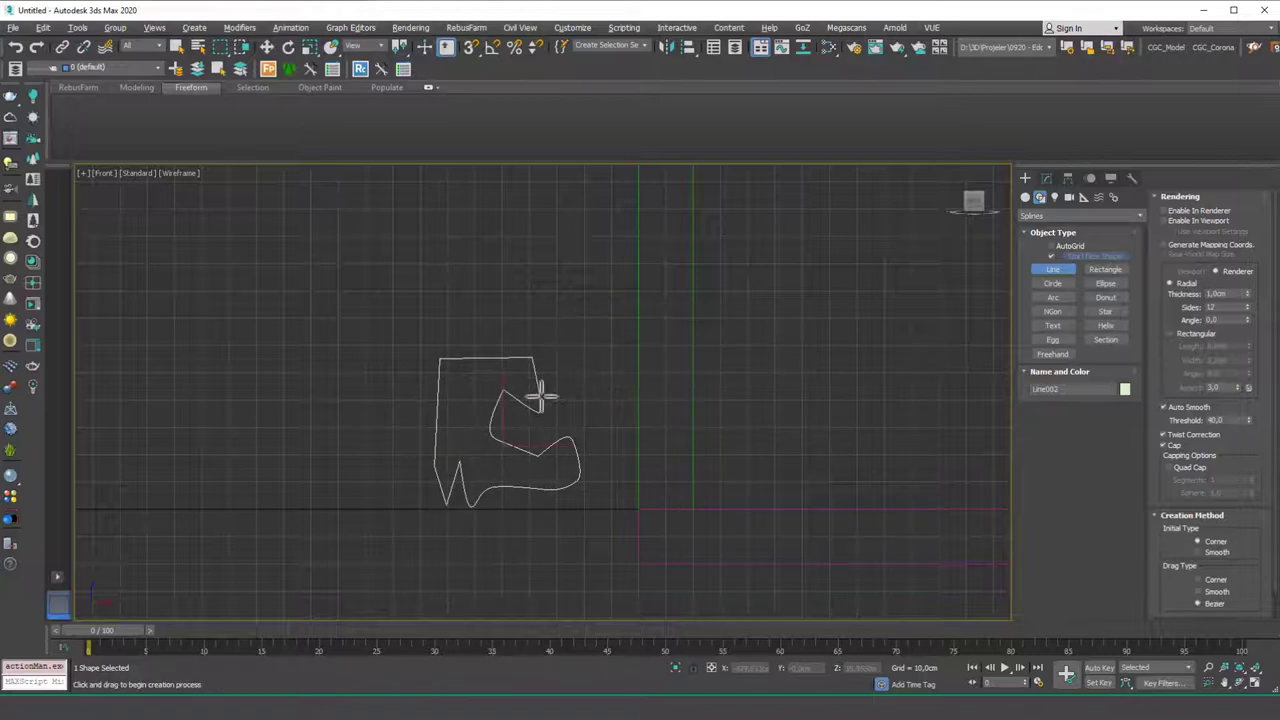
right_click(558, 395)
Step: Select the swept line again and pick the freehand profile as the custom section of its Sweep modifier
mouse_move(469, 465)
middle_mouse_down("alt")
mouse_move(457, 463)
mouse_move(600, 470)
mouse_move(554, 473)
mouse_move(590, 420)
mouse_move(611, 489)
middle_mouse_up("alt")
key("F3")
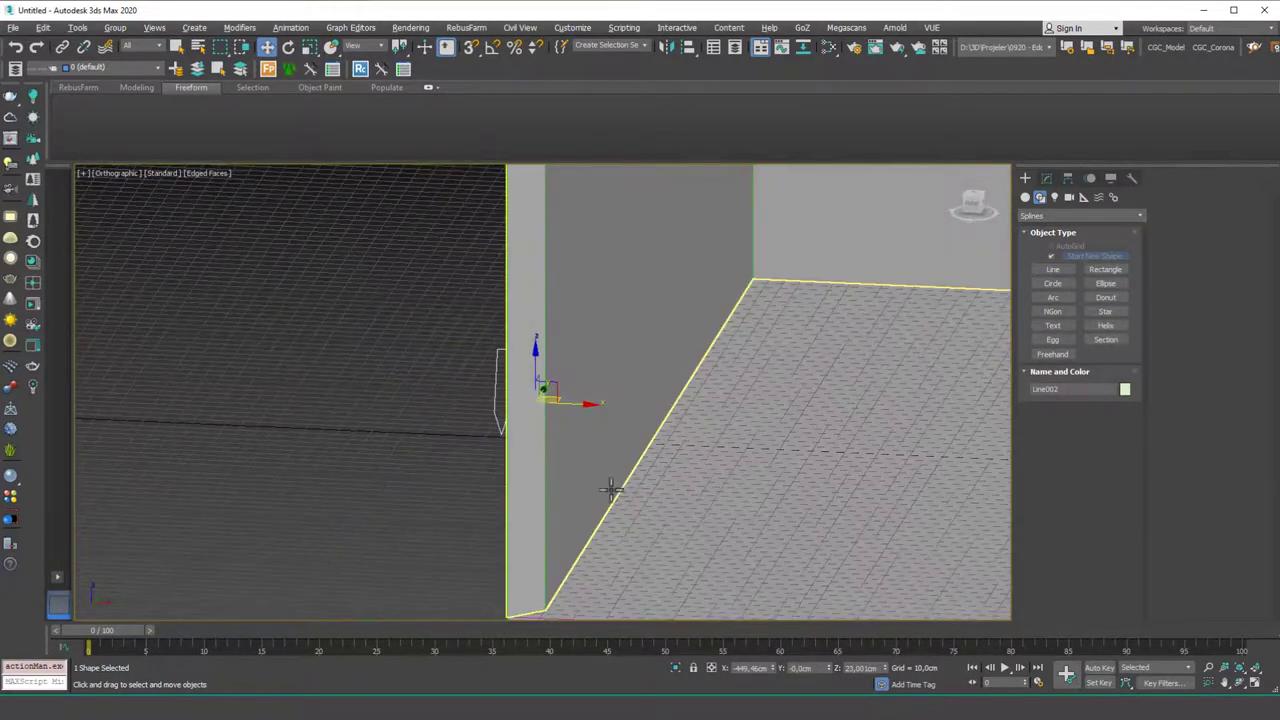
left_click(622, 491)
left_click(622, 491)
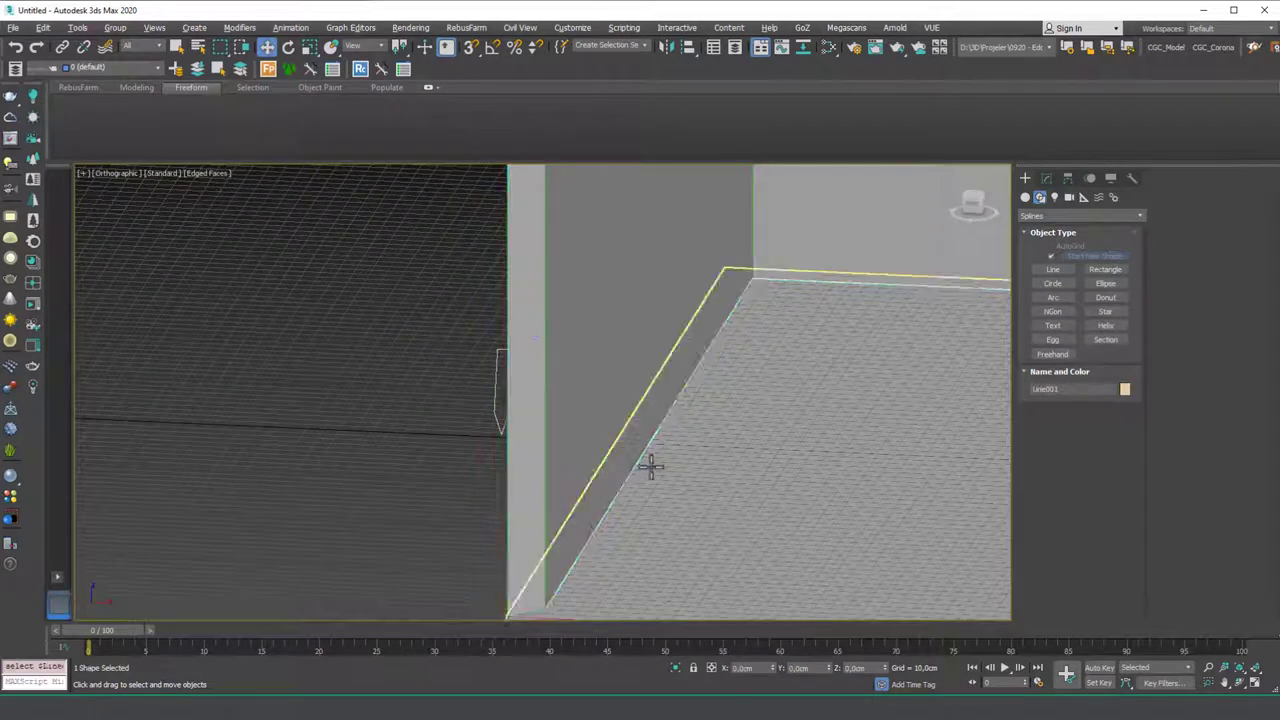
left_click(1046, 179)
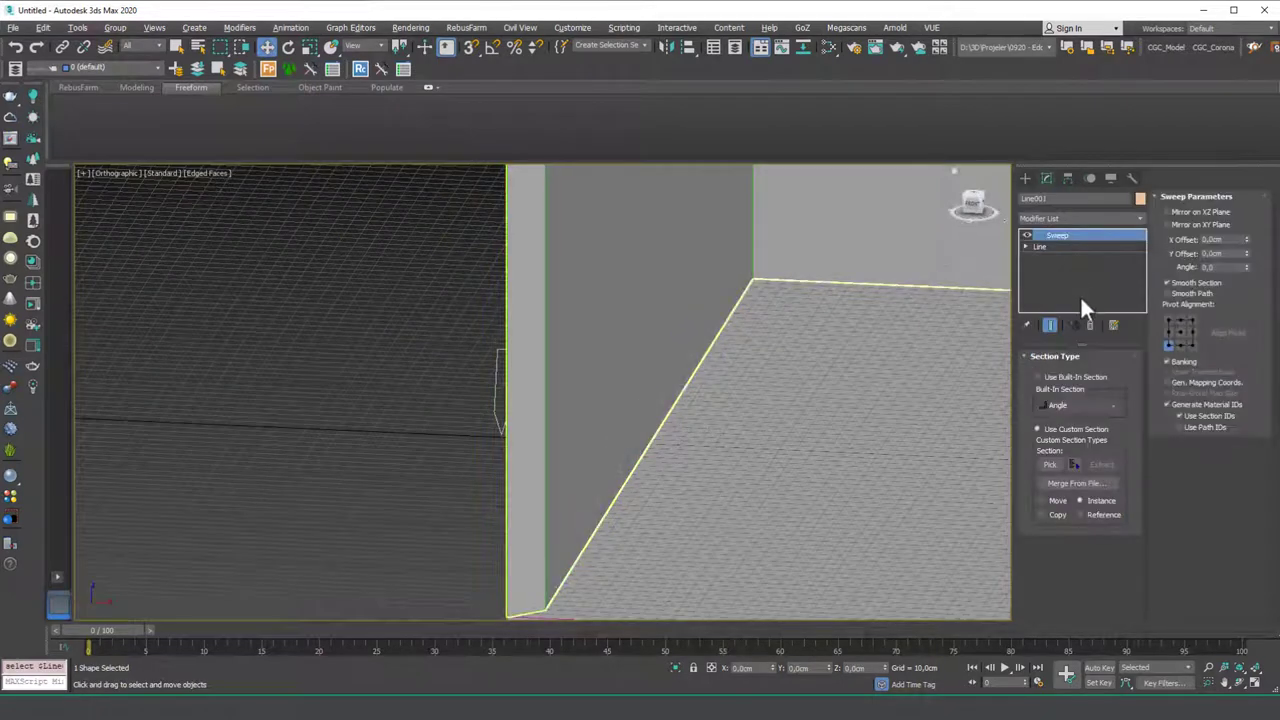
left_click(1050, 463)
left_click(497, 390)
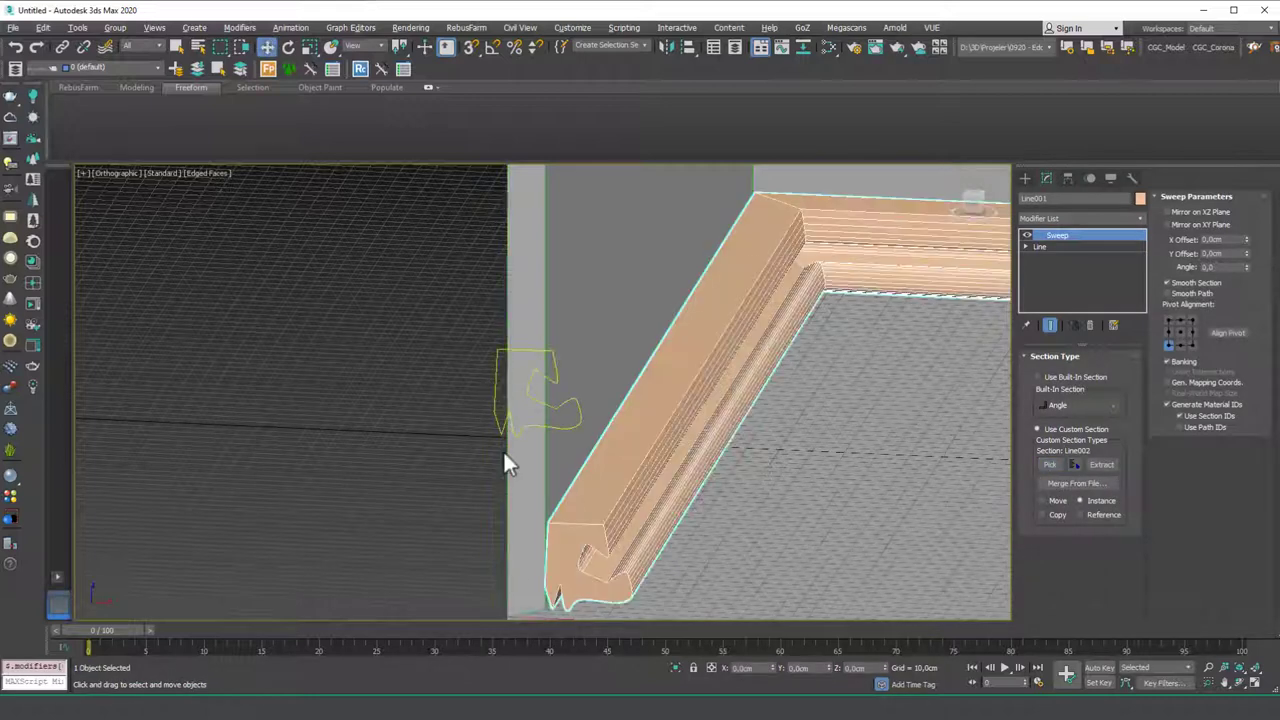
right_click(469, 424)
Step: Examine how the custom profile runs along the wall bases and ends at both open sides, and clear the selection
left_click(448, 423)
middle_click_drag(448, 423, 430, 386, "alt")
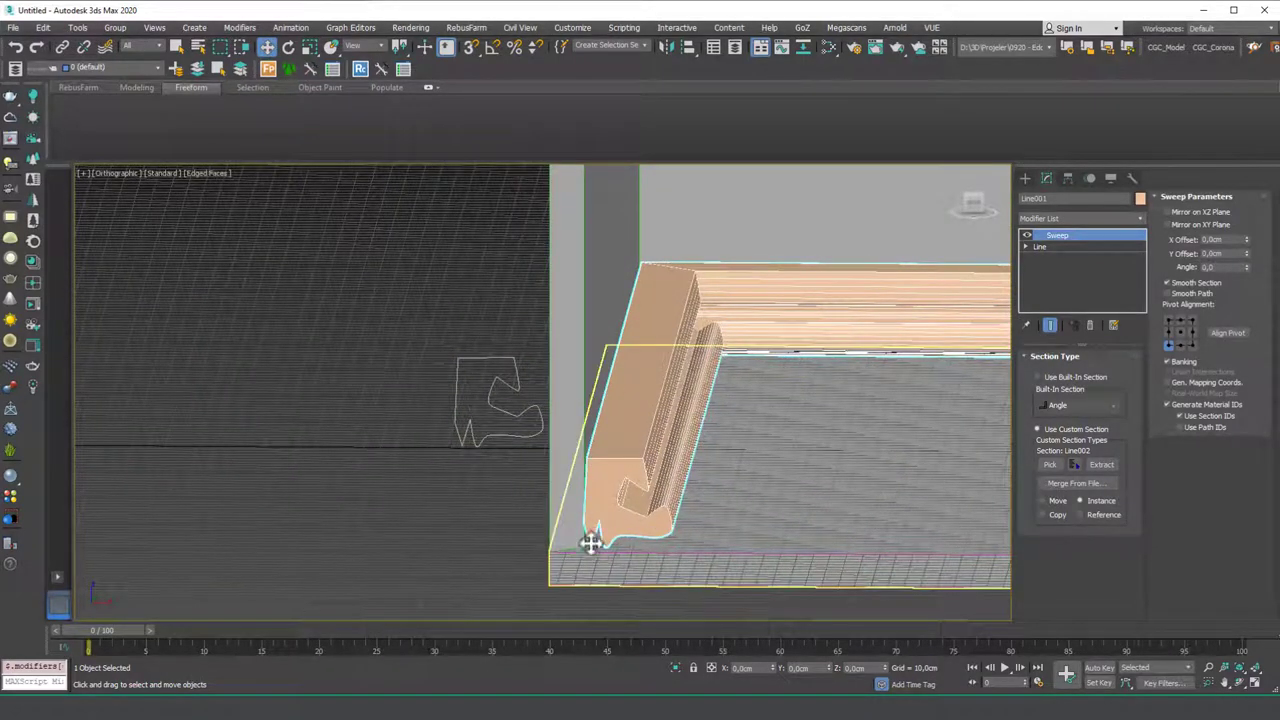
middle_click_drag(590, 545, 375, 502, "alt")
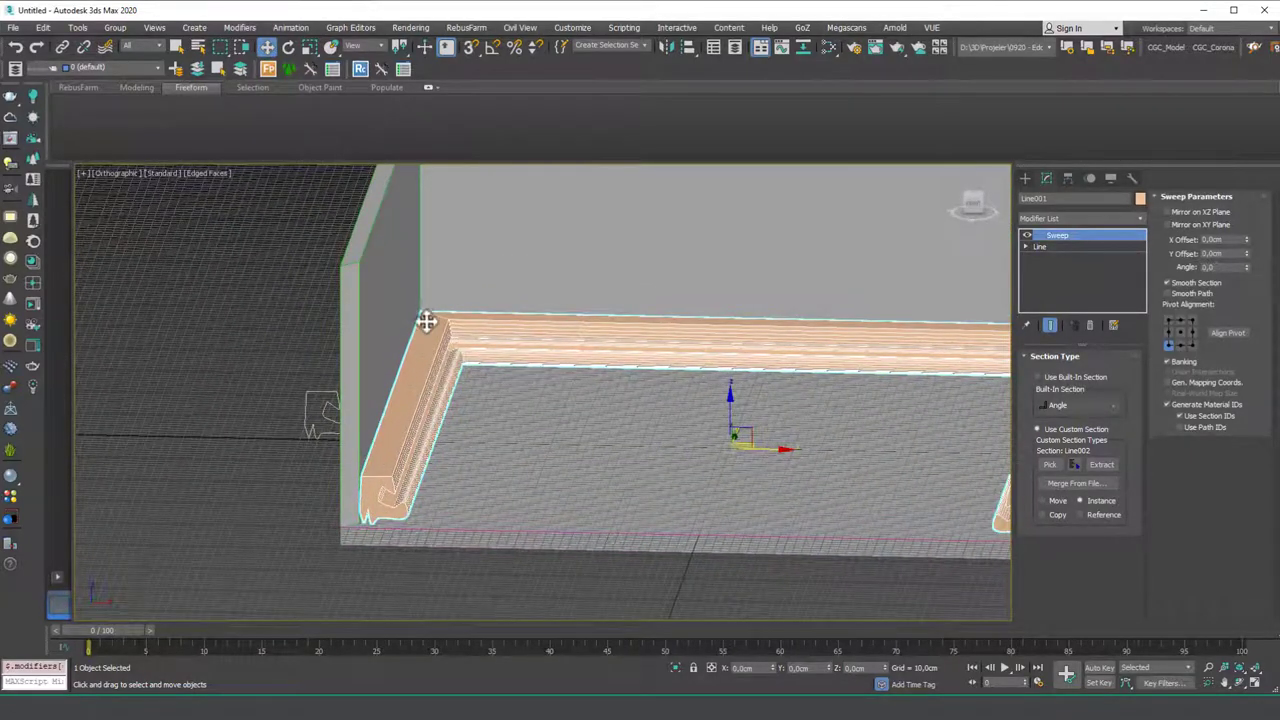
middle_click_drag(666, 337, 463, 337)
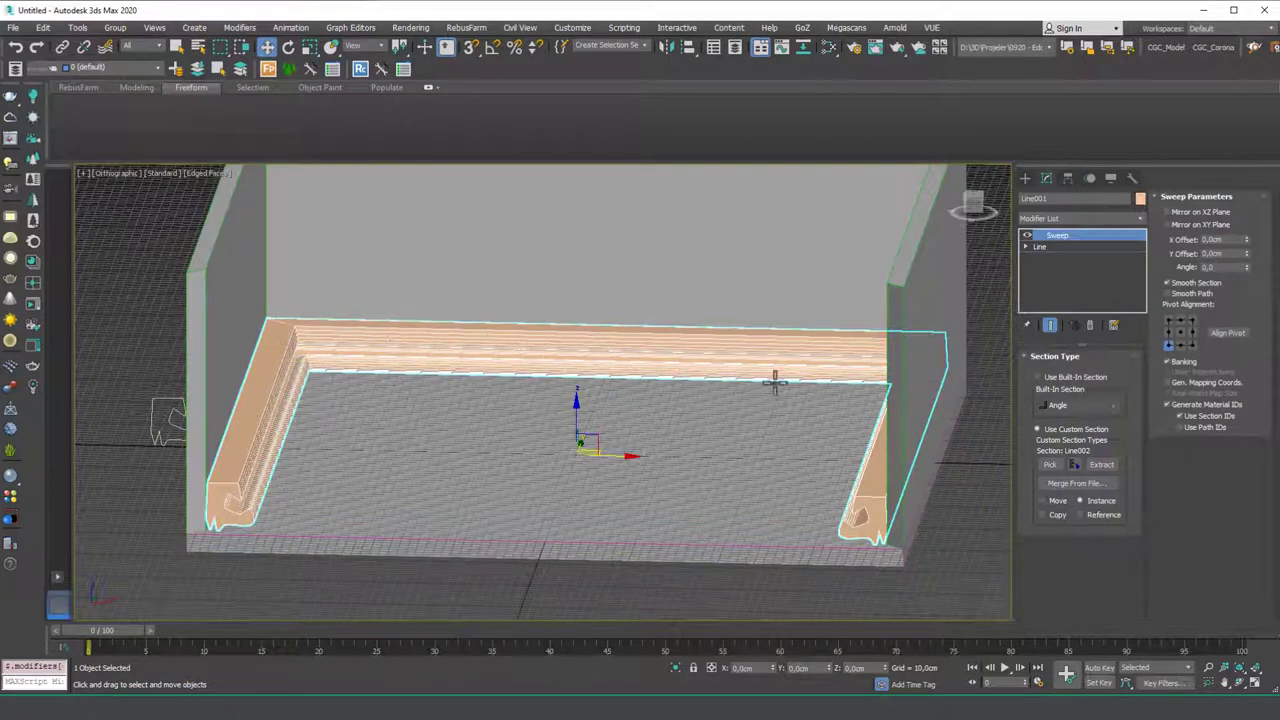
mouse_move(734, 411)
middle_mouse_down("alt")
mouse_move(723, 389)
mouse_move(491, 380)
mouse_move(571, 380)
mouse_move(490, 390)
mouse_move(577, 398)
middle_mouse_up("alt")
key("p")
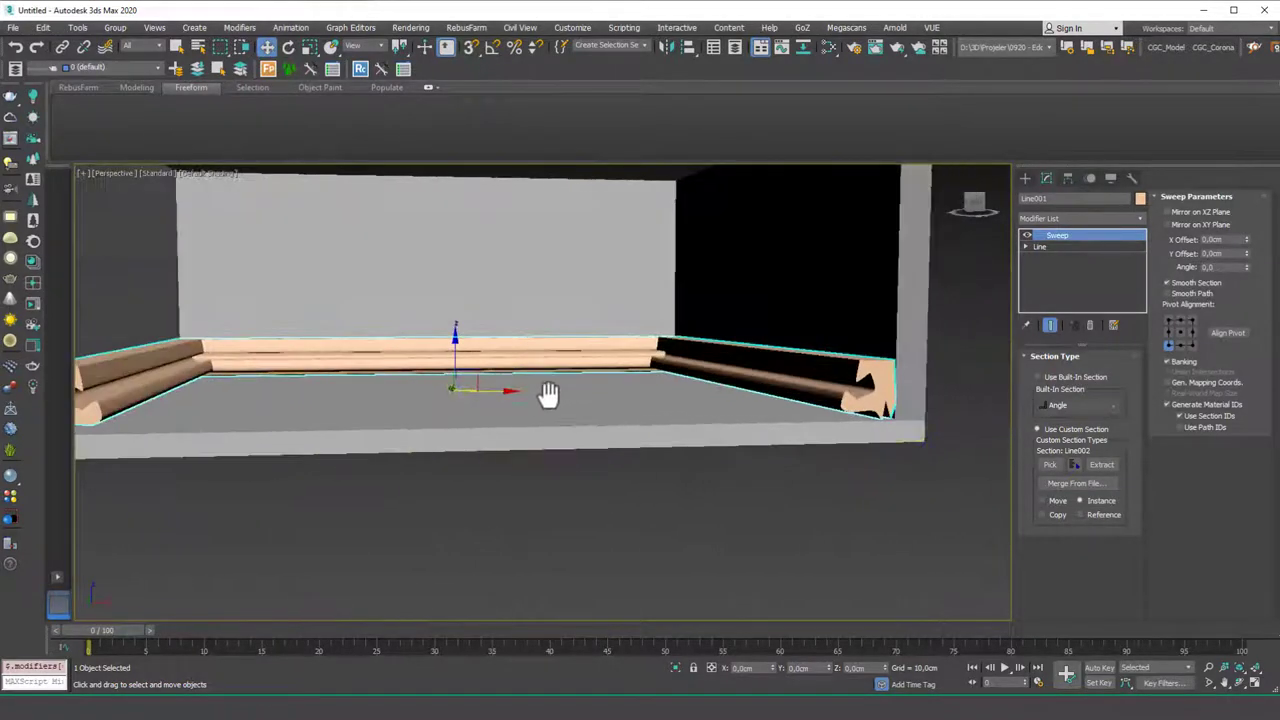
mouse_move(549, 393)
middle_mouse_down("alt")
mouse_move(534, 397)
mouse_move(614, 366)
mouse_move(814, 377)
mouse_move(985, 335)
middle_mouse_up("alt")
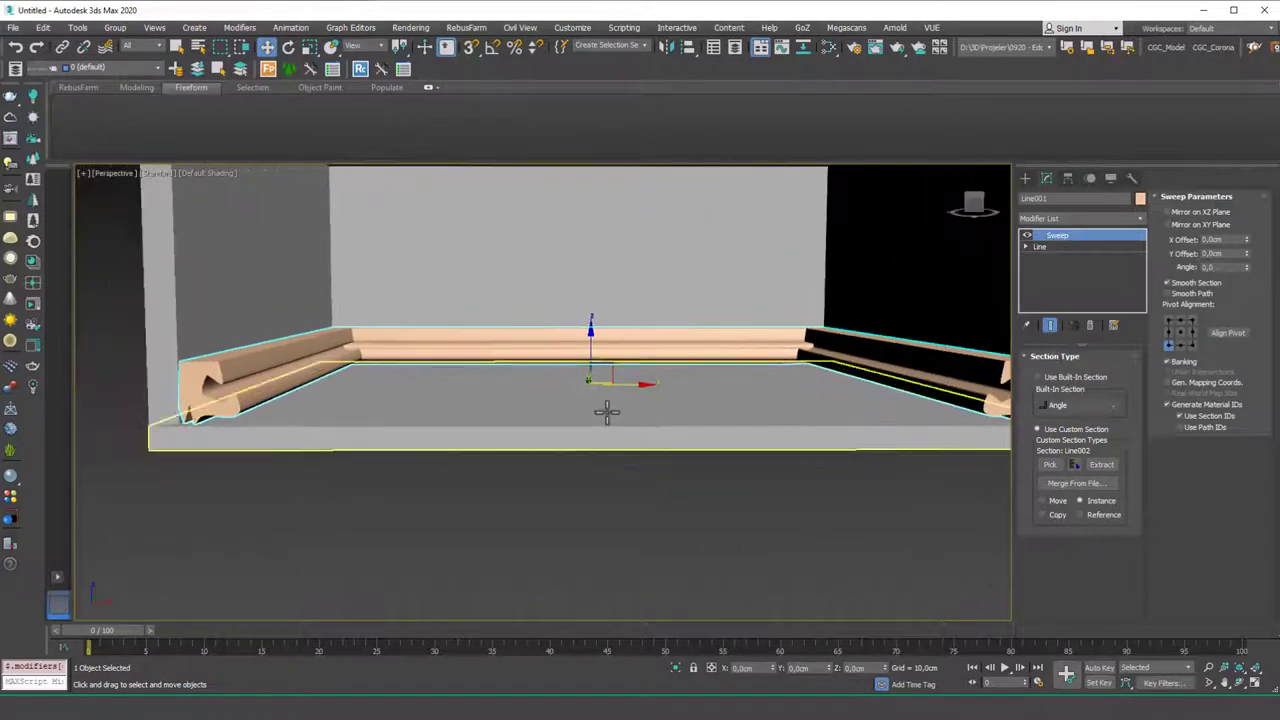
middle_click_drag(480, 409, 672, 405)
left_click(338, 415)
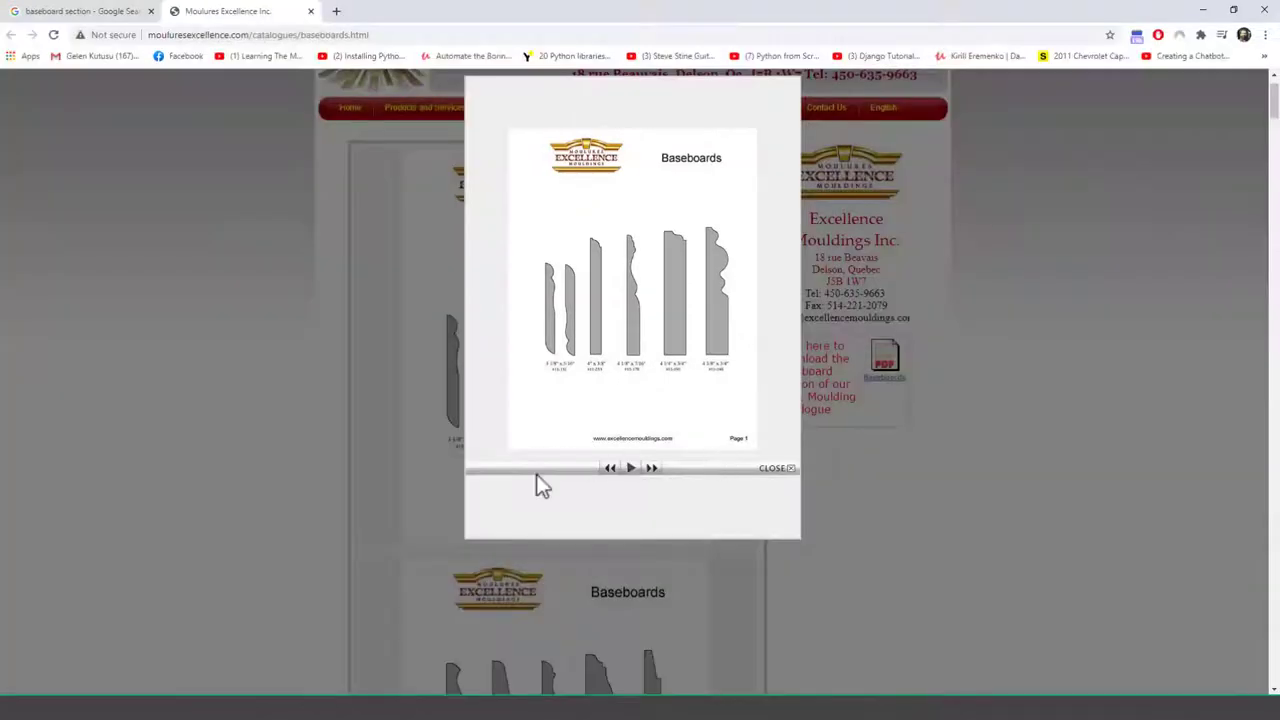
Step: Capture the baseboard profile sheet from the moulding catalogue page, switch to PureRef, and paste it onto an empty board
left_click_drag(498, 9, 0, 150)
key("super")
type("pureref")
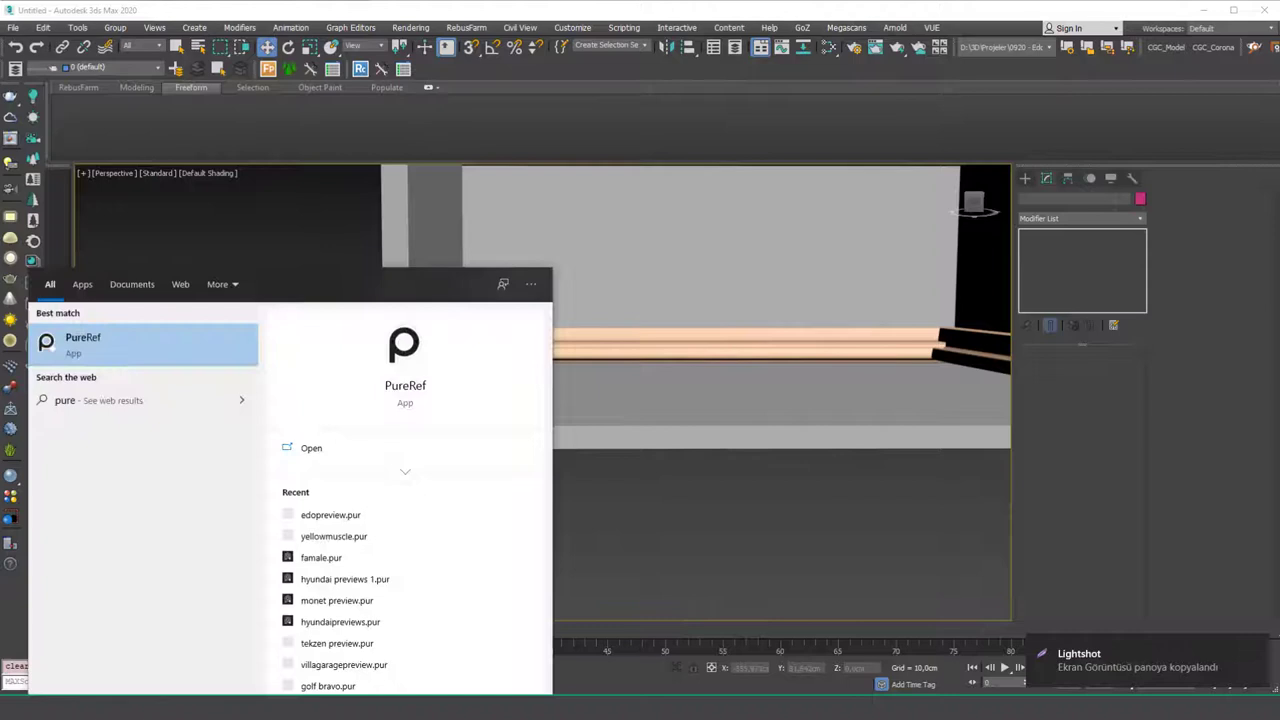
key("Return")
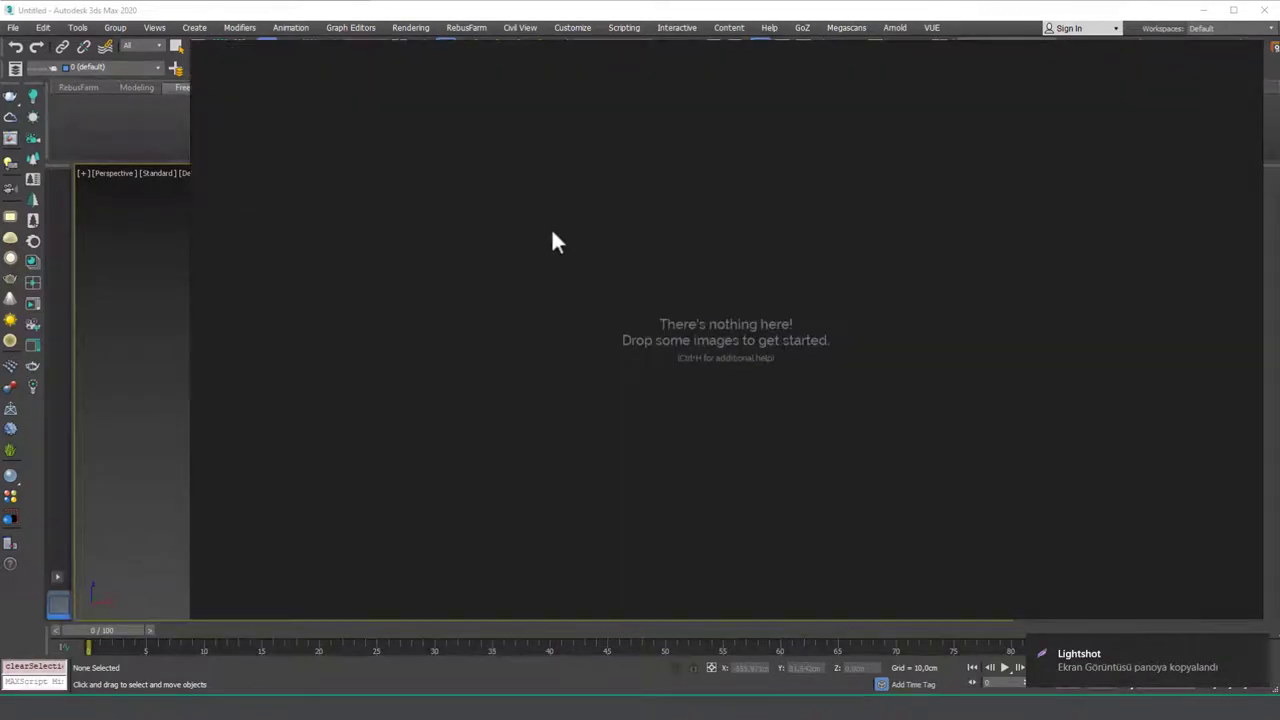
key("ctrl+v")
scroll(510, 195, "up", 3)
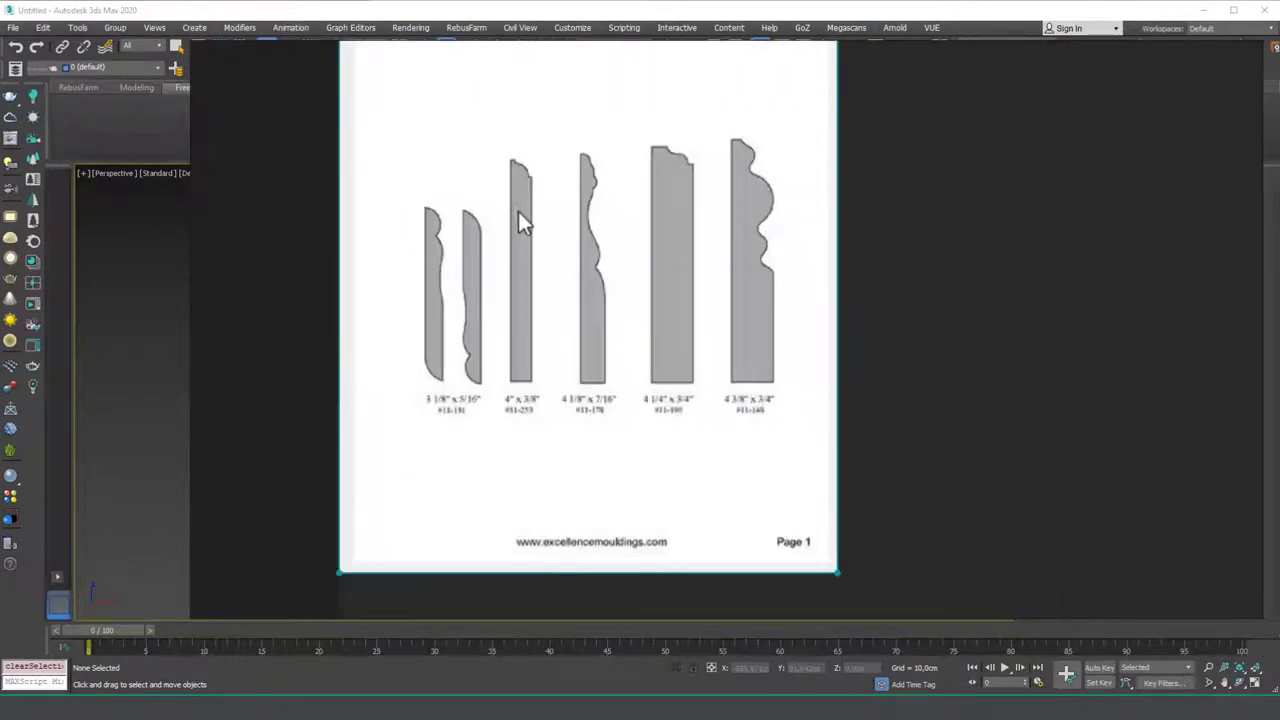
Step: Shrink the PureRef window around the baseboard profiles, move it aside, and enable Always on top
left_click_drag(193, 43, 351, 50)
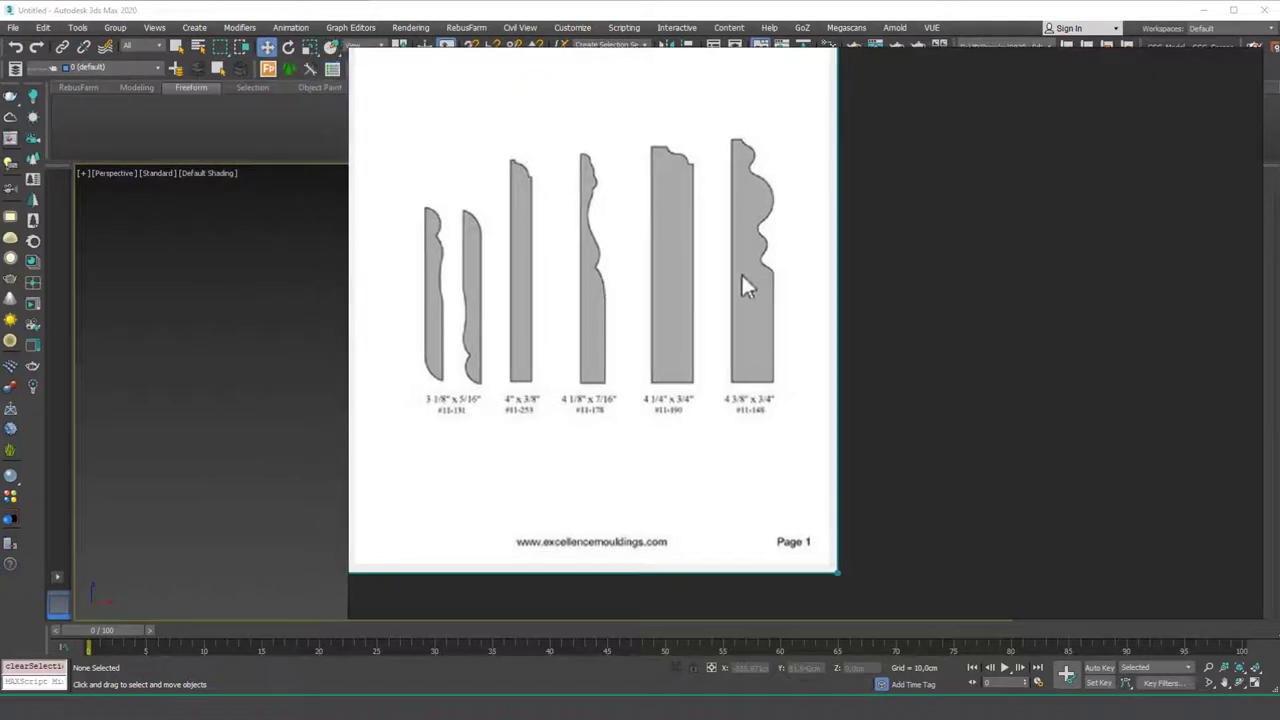
left_click_drag(1266, 620, 812, 476)
left_click_drag(691, 366, 440, 393)
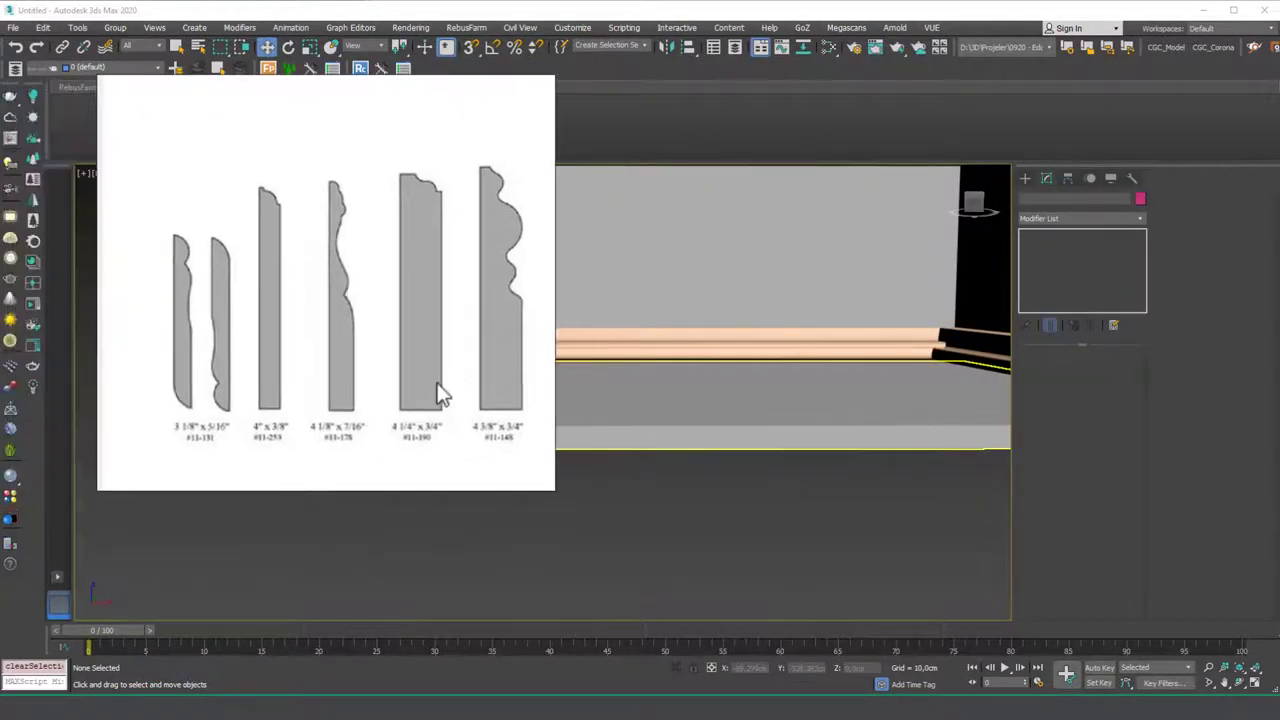
key("ctrl+shift+a")
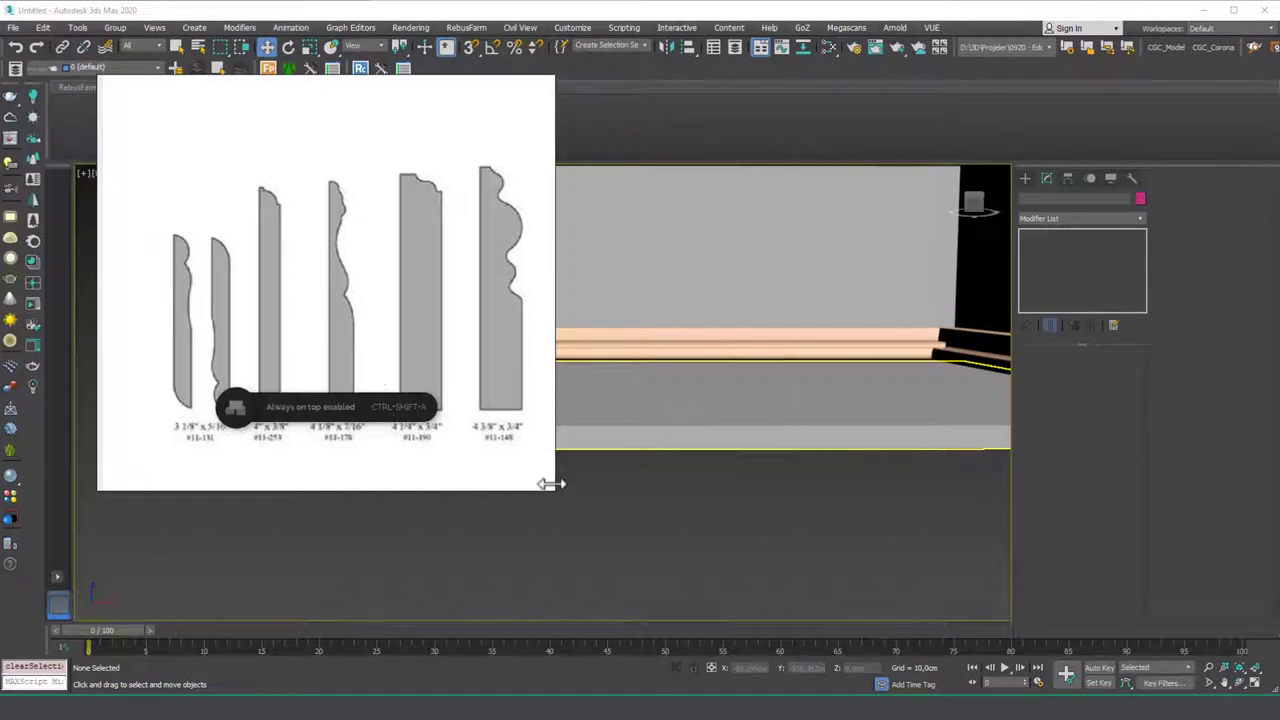
Step: Resize the reference window to frame the baseboard profiles and place it over the empty viewport area beside the room
left_click_drag(551, 486, 378, 356)
scroll(224, 222, "down", 2)
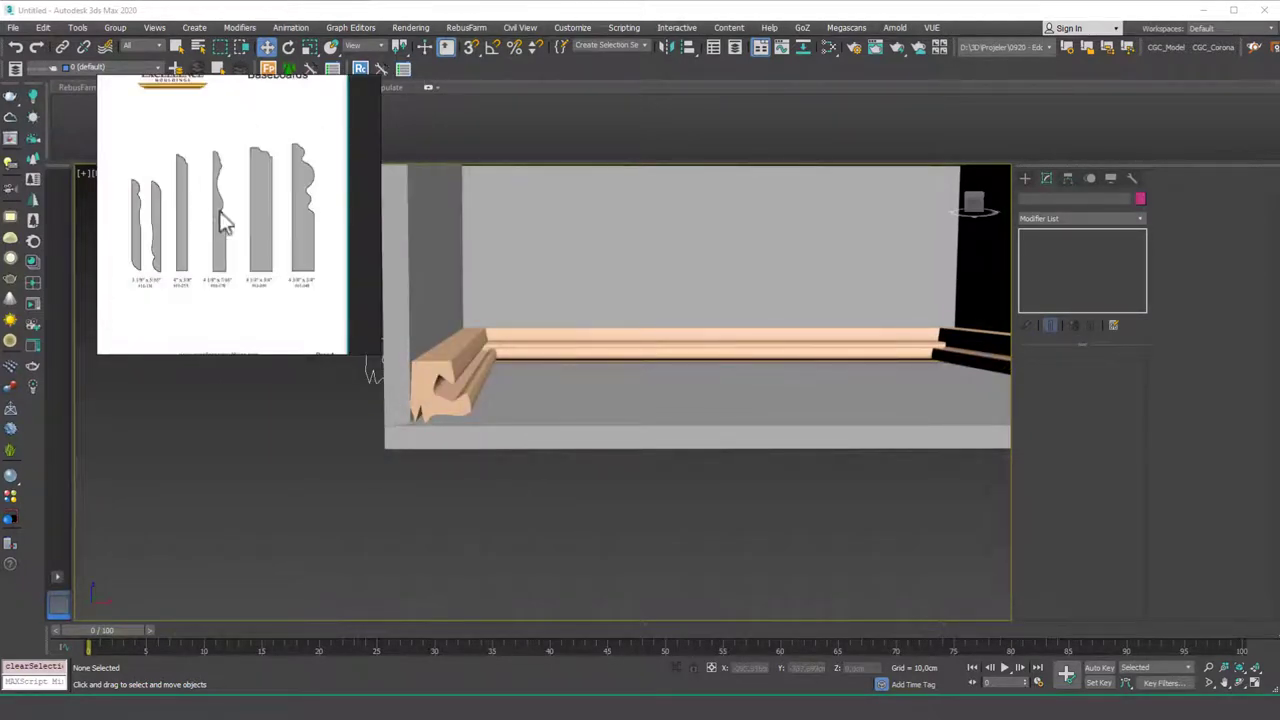
scroll(240, 232, "up", 2)
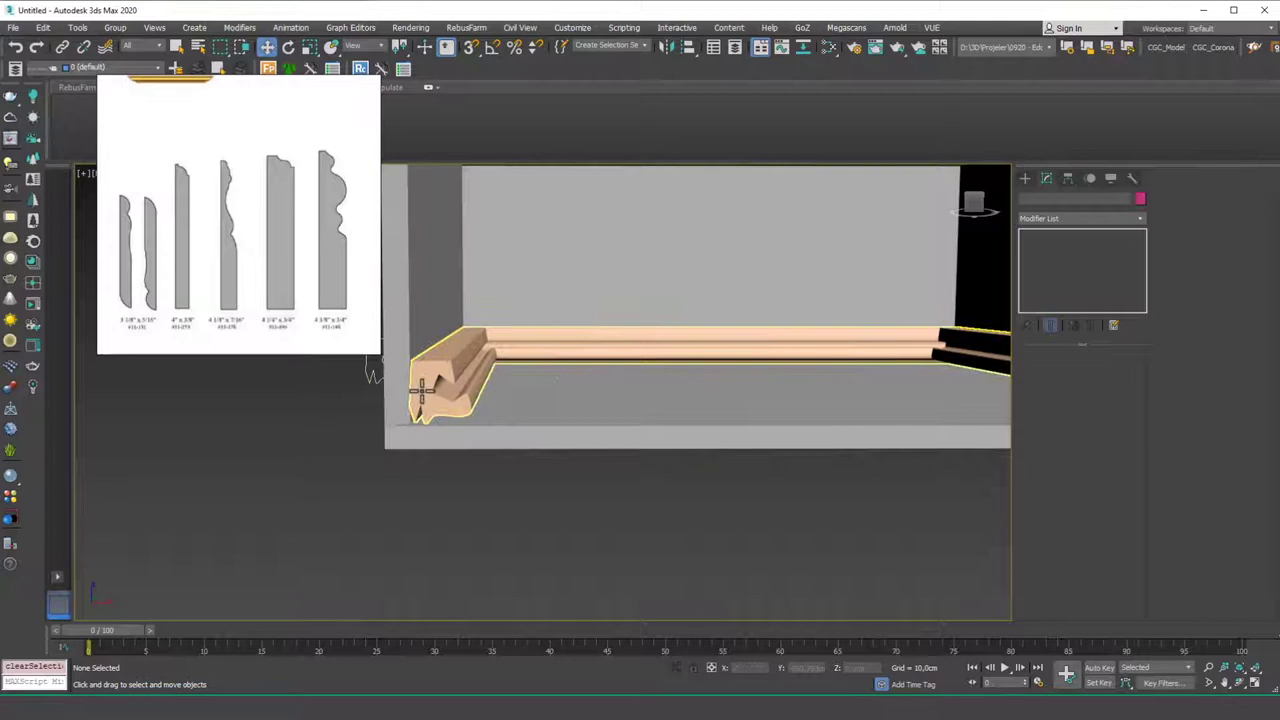
middle_click_drag(422, 391, 491, 412)
right_click_drag(309, 304, 301, 417)
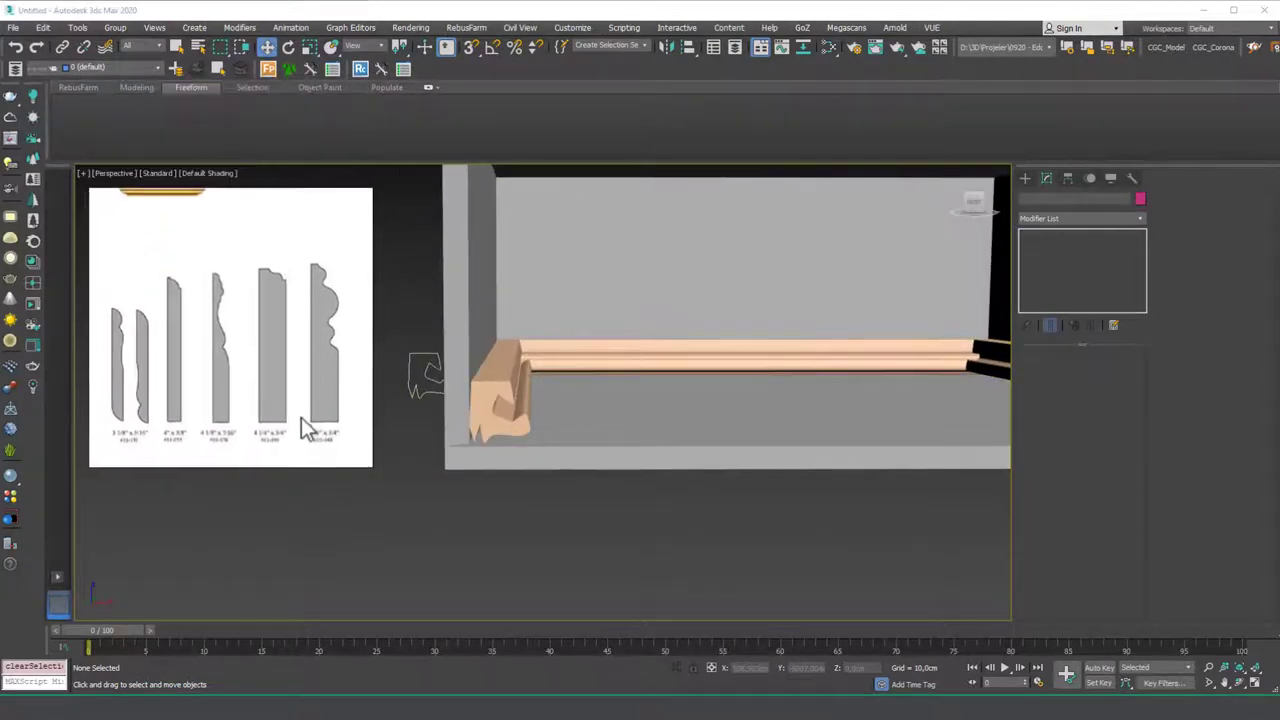
left_click_drag(301, 417, 295, 415)
left_click_drag(364, 465, 330, 456)
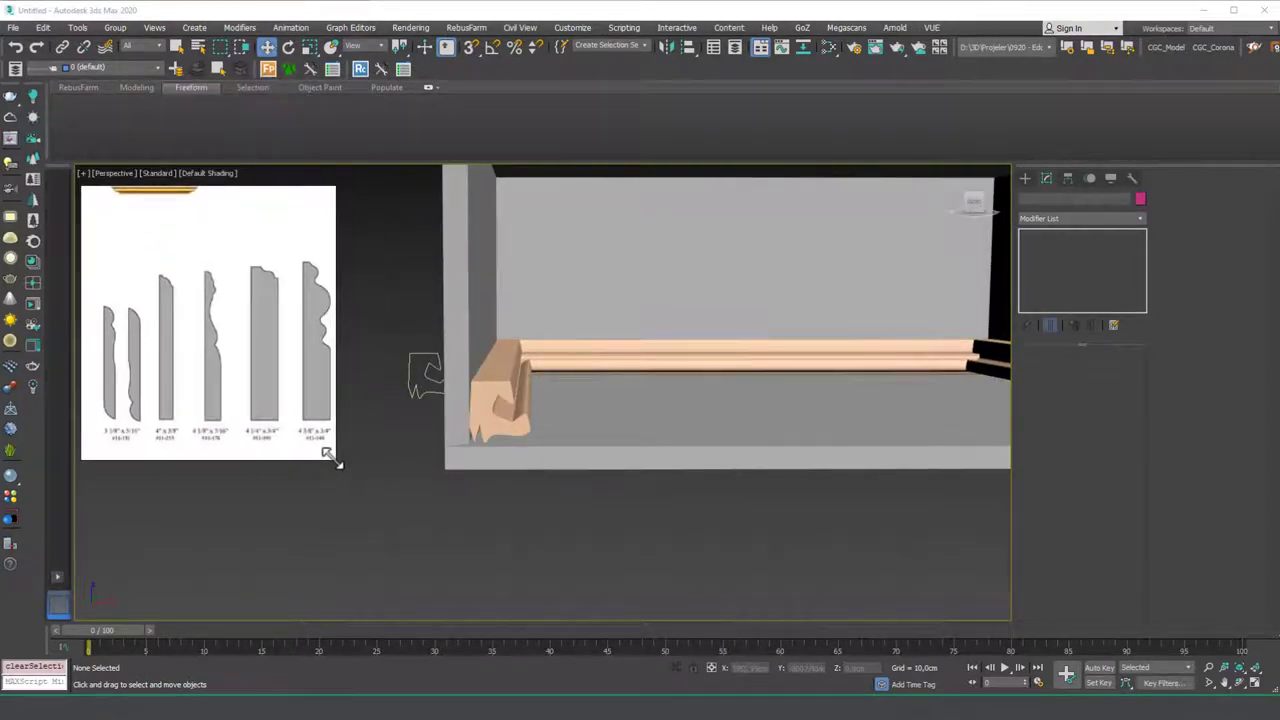
middle_click_drag(260, 392, 240, 389)
Step: Delete the freehand profile spline beside the room in 3ds Max, keeping the swept line
scroll(372, 387, "up", 3)
left_click(484, 312)
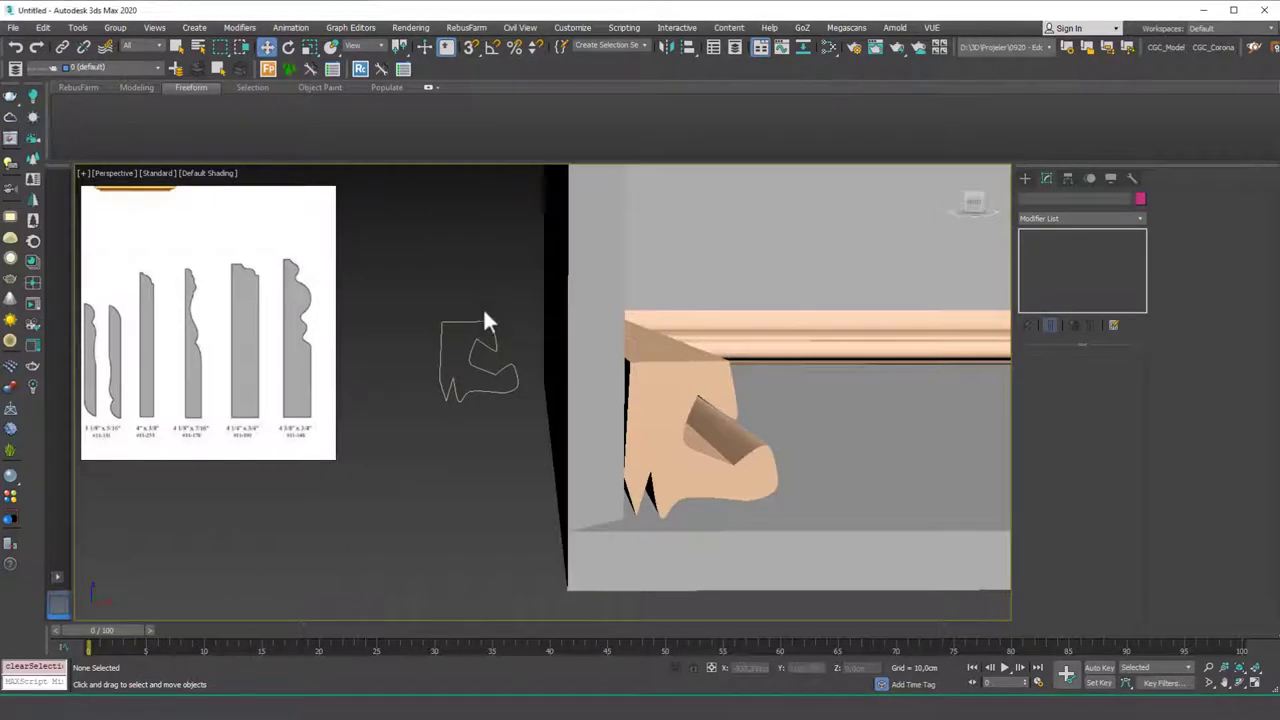
left_click(484, 318)
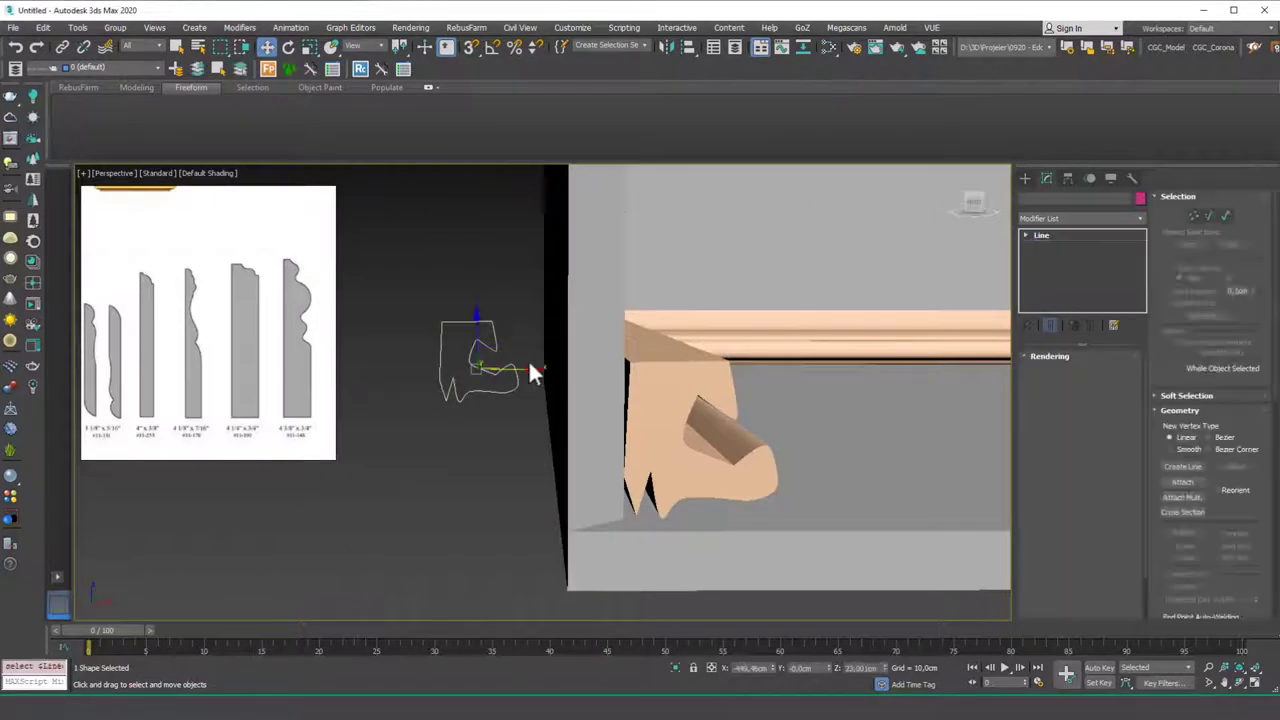
left_click(662, 379)
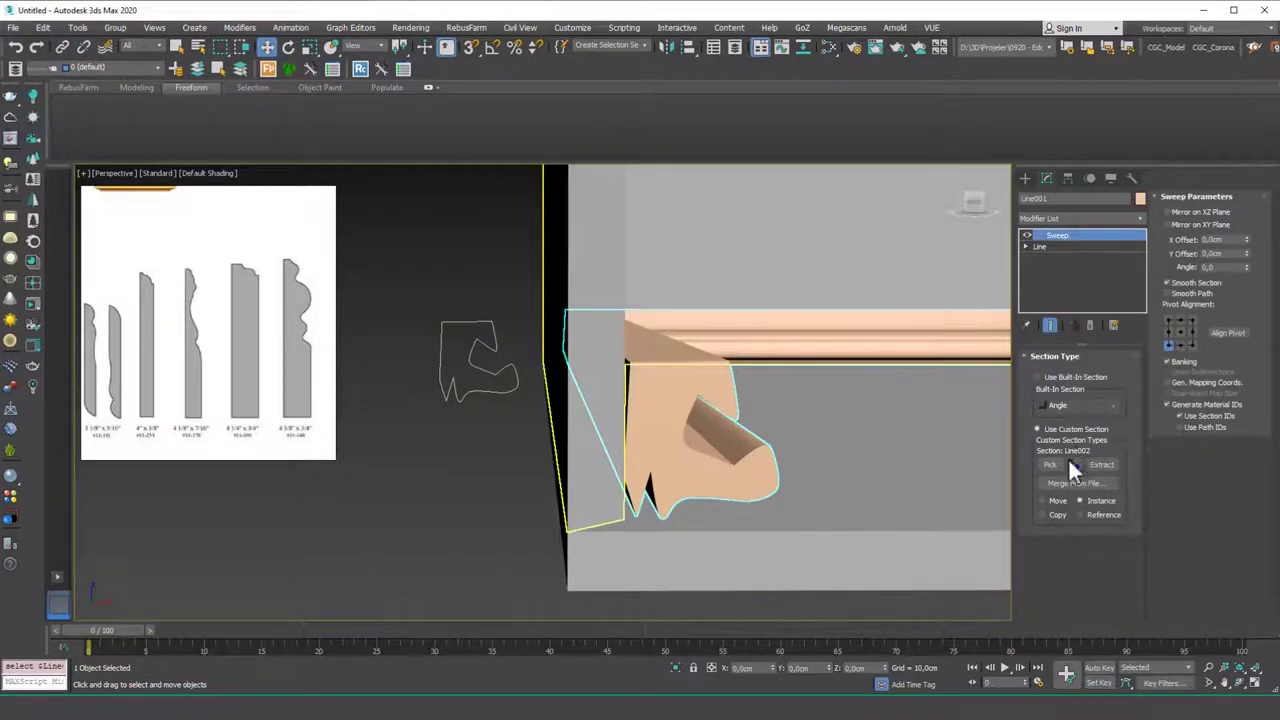
left_click_drag(504, 291, 463, 329)
key("Delete")
Step: Draw a rectangle about 21 cm long and 9 cm wide in the Front view, in the empty space beside the room
left_click(1027, 180)
key("f")
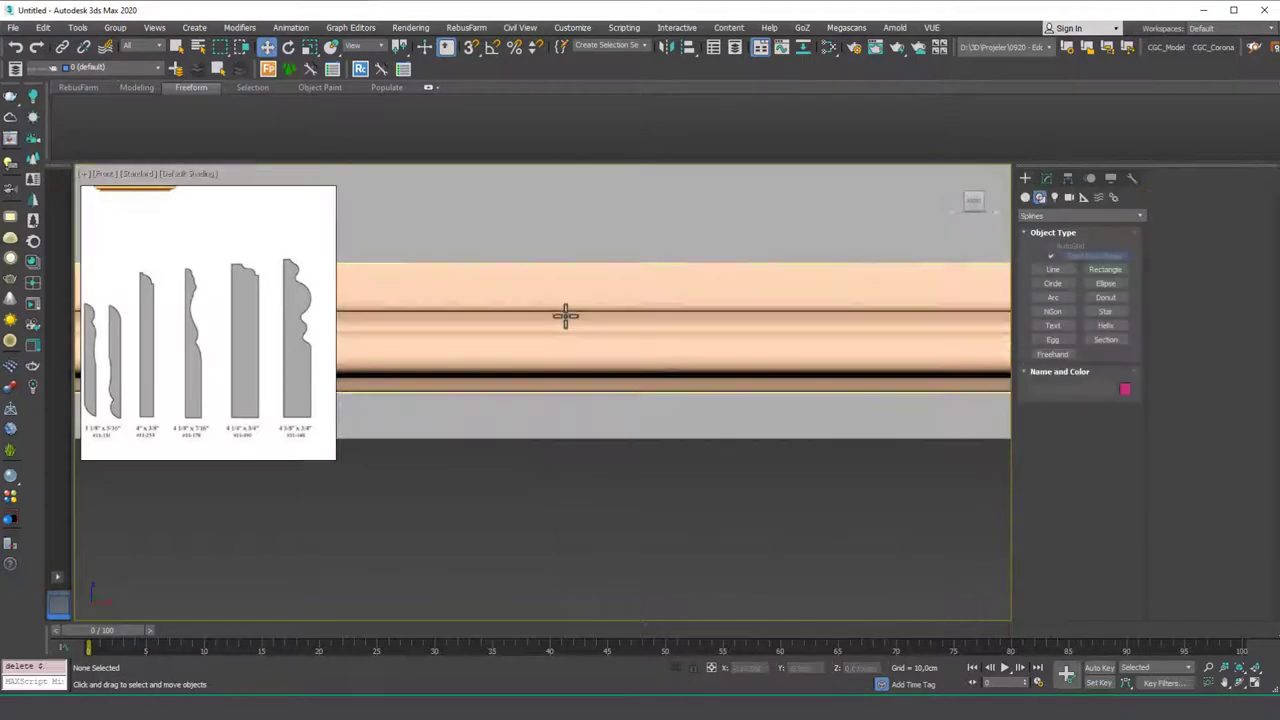
middle_click_drag(490, 366, 674, 346)
scroll(674, 346, "down", 2)
middle_click_drag(525, 340, 696, 349)
scroll(568, 340, "up", 1)
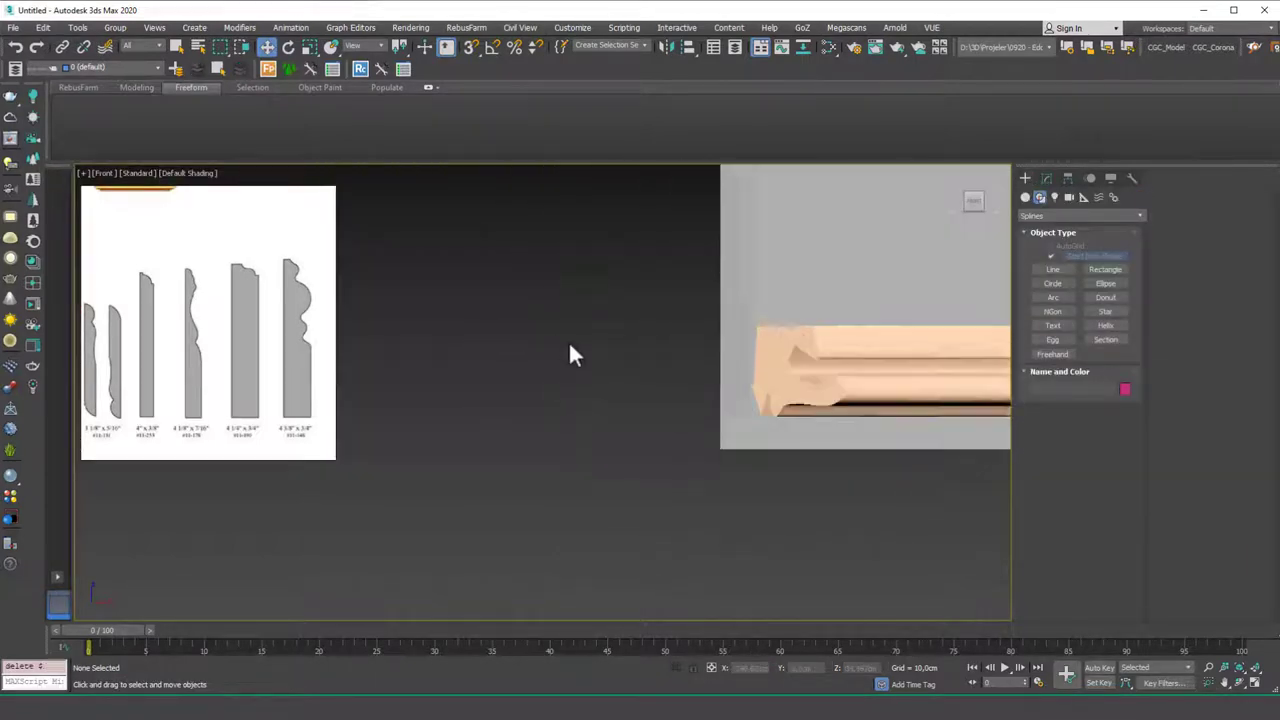
left_click(1052, 268)
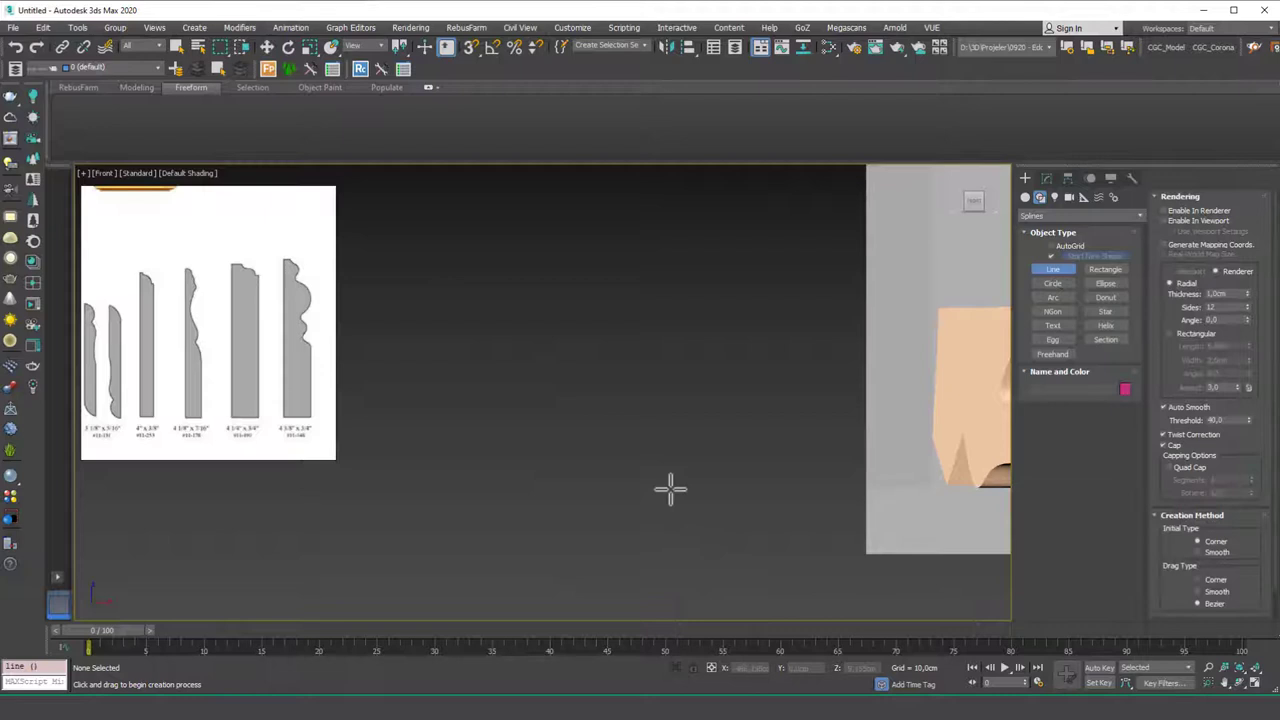
left_click(1105, 269)
left_click(606, 502)
left_click_drag(631, 461, 635, 434)
right_click(700, 386)
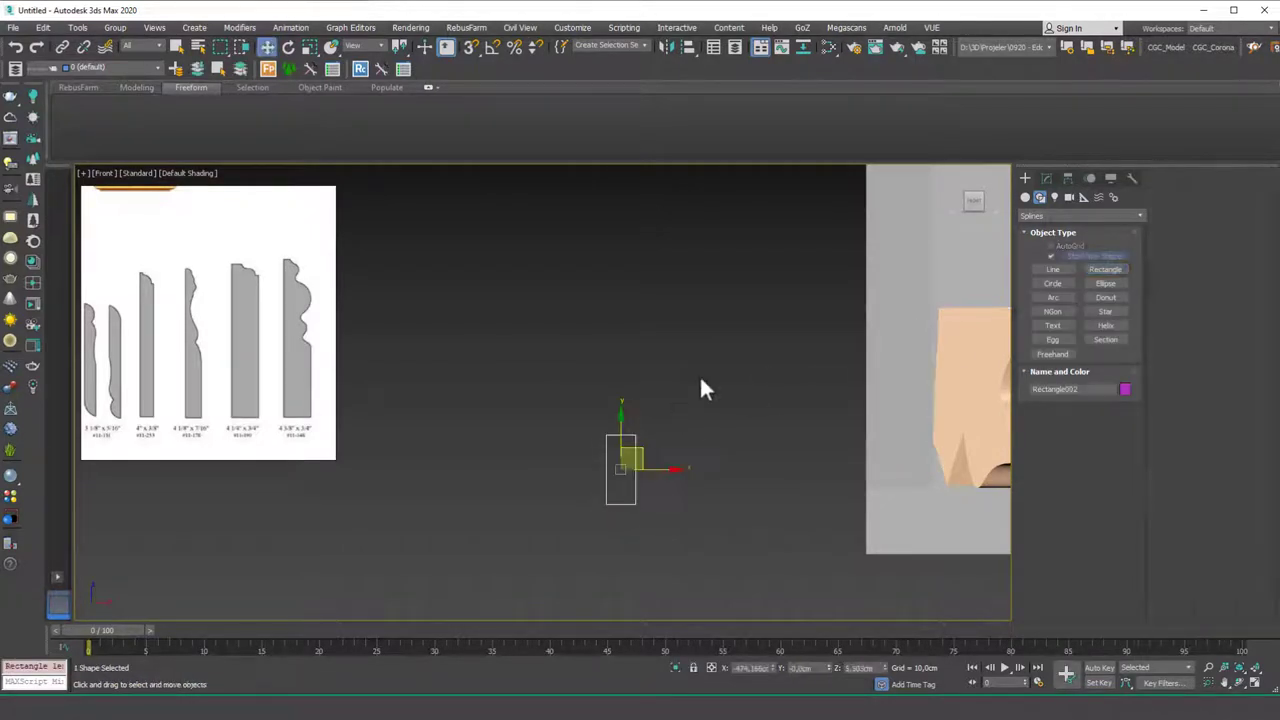
Step: Set the rectangle's length to 20 cm and its width to 6 cm
left_click(1046, 180)
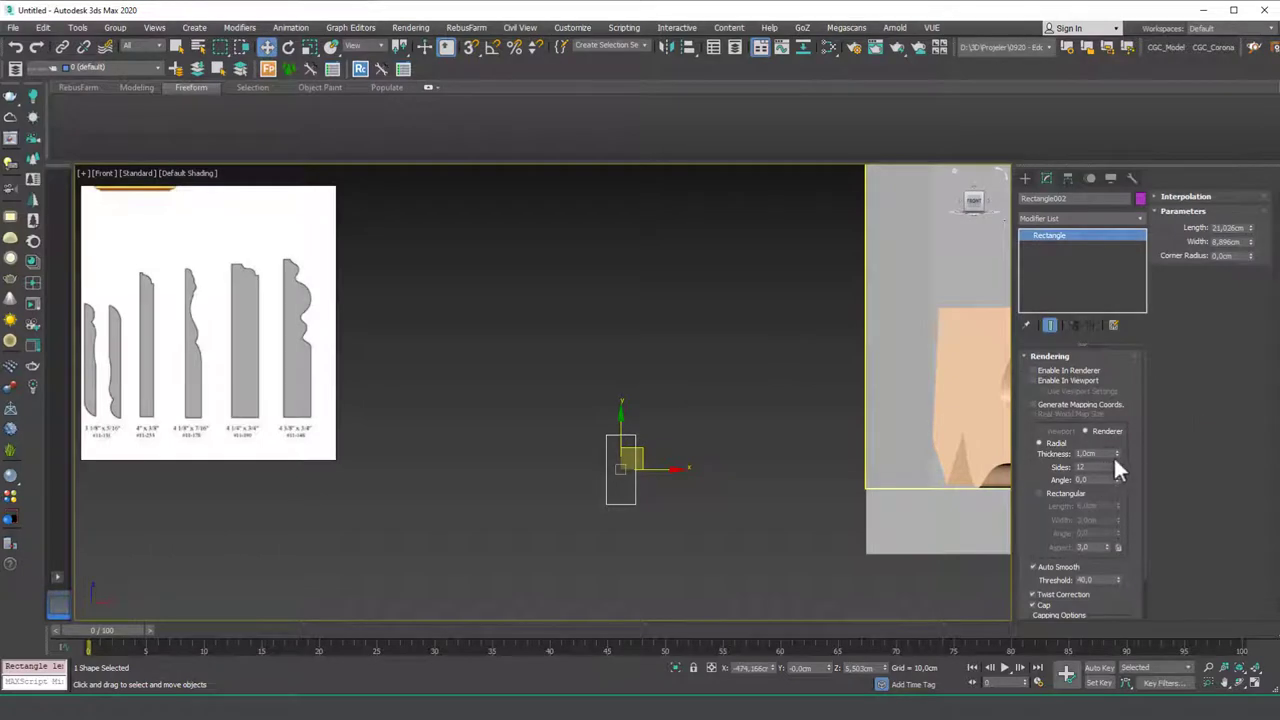
left_click_drag(1251, 227, 1241, 222)
type("20")
key("Tab")
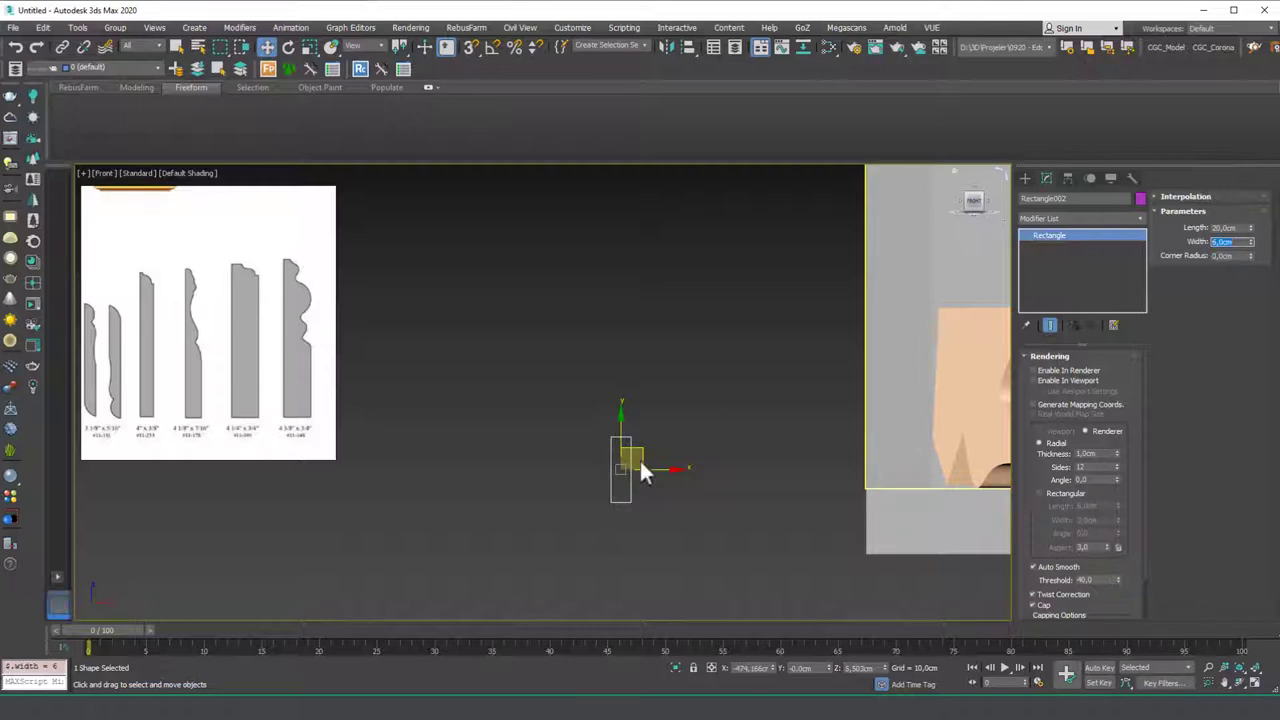
Step: Start a line at the rectangle's lower-left corner and run it up the left edge to the top-left corner
scroll(640, 470, "up", 5)
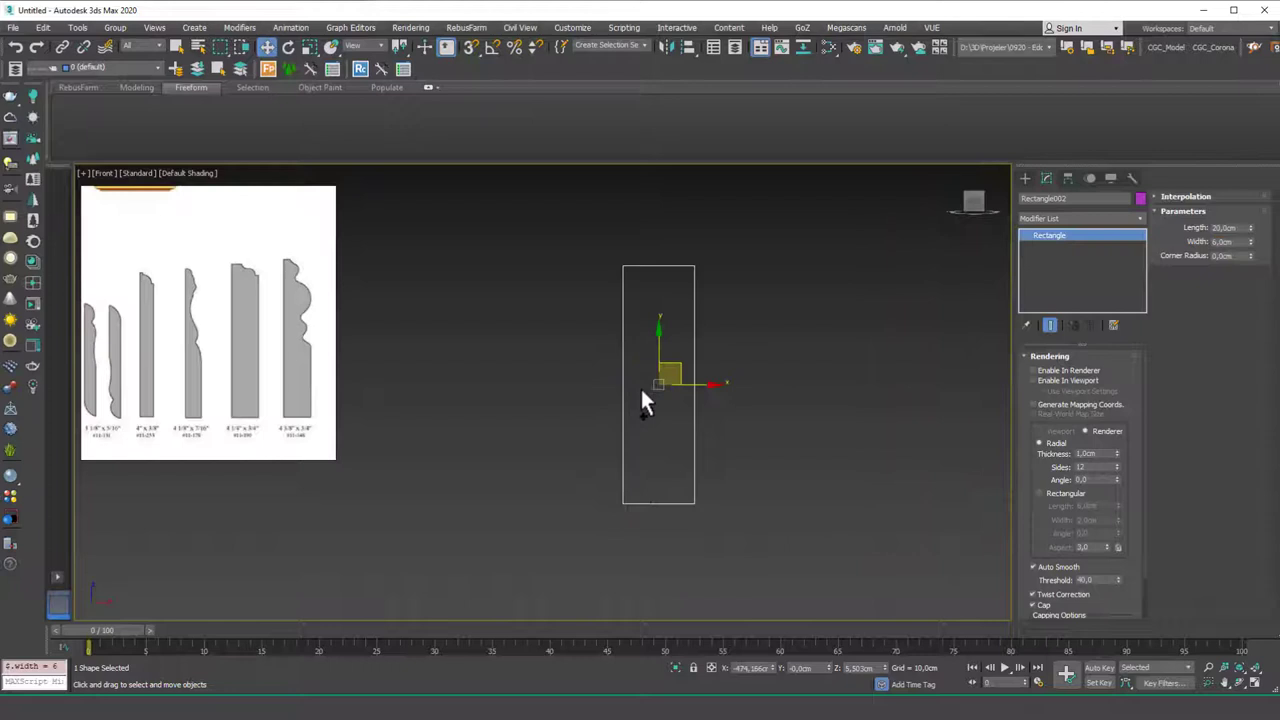
scroll(655, 370, "up", 1)
left_click(1024, 177)
left_click(1053, 269)
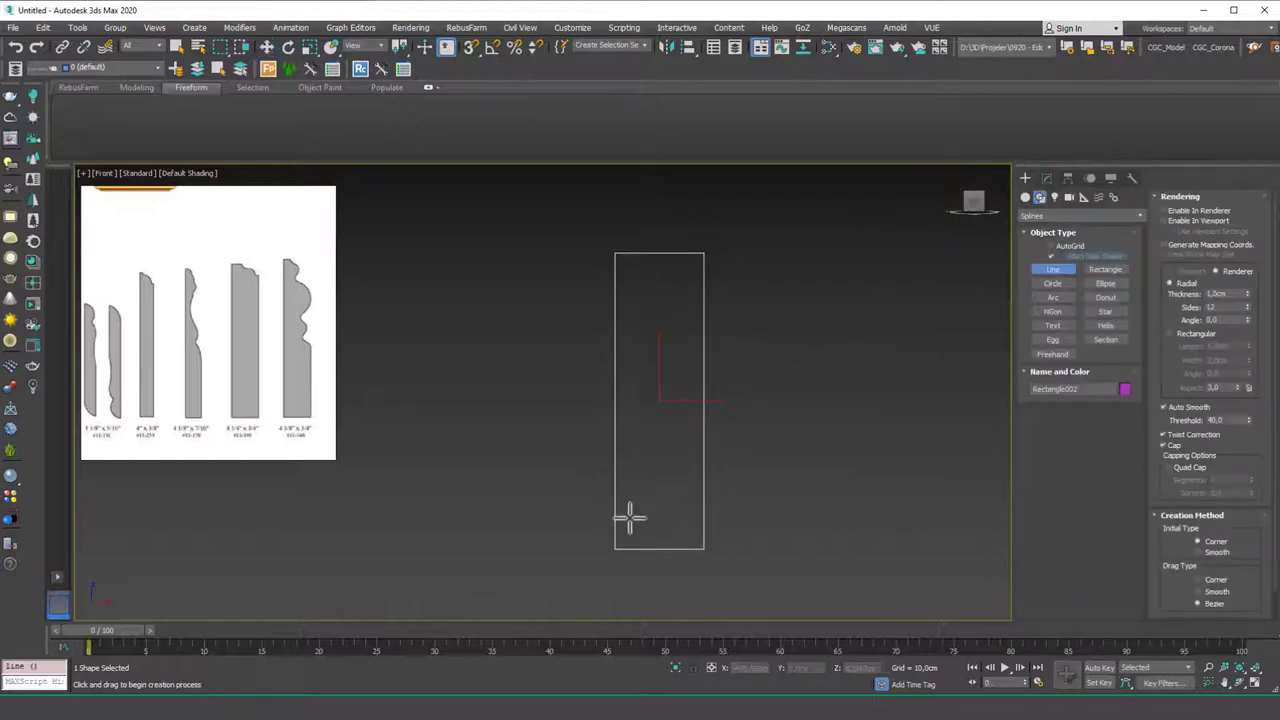
key("s")
left_click(614, 548)
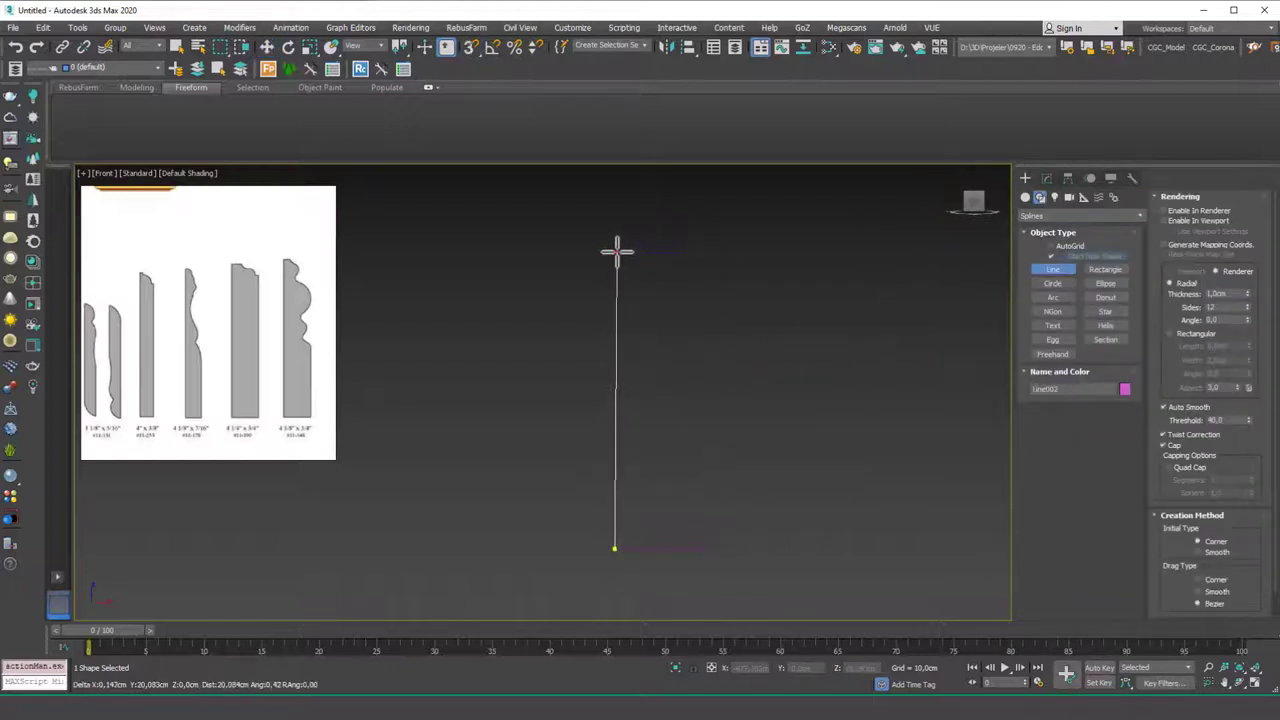
left_click(619, 255)
Step: Continue the line along the rectangle's top and down in a zigzag of corner points following the most ornate reference baseboard
scroll(632, 245, "up", 4)
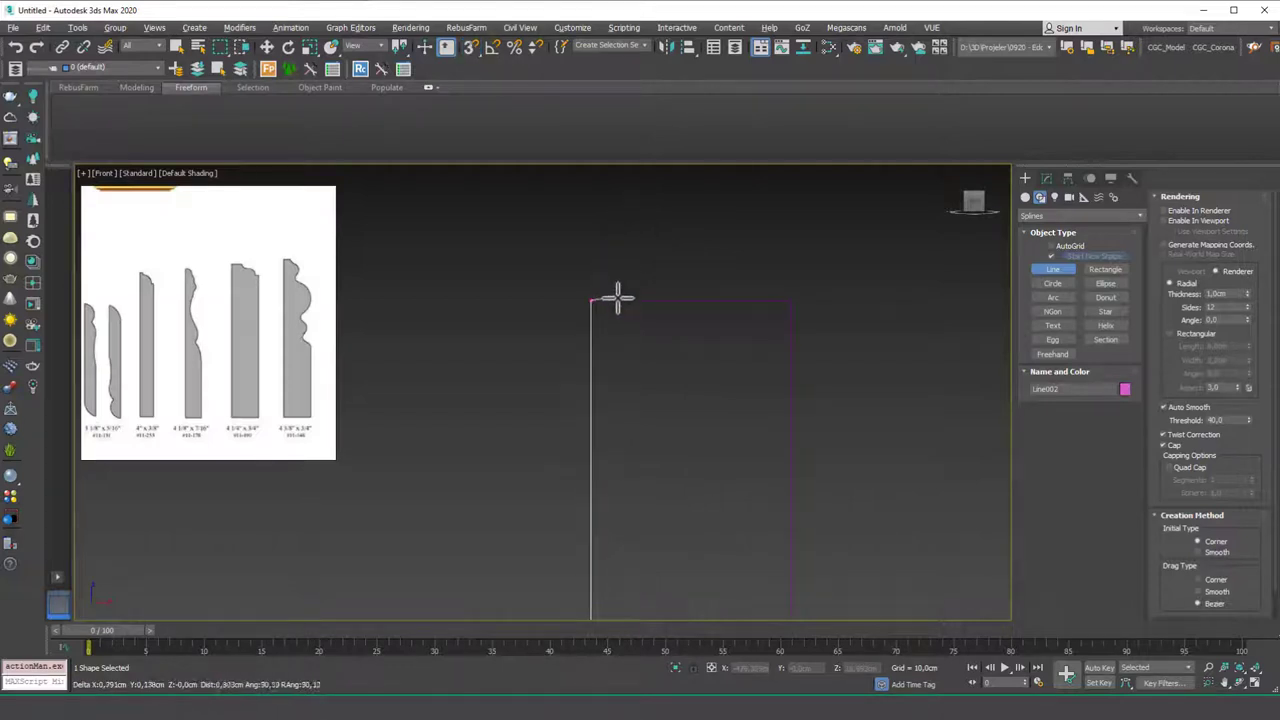
left_click(607, 300)
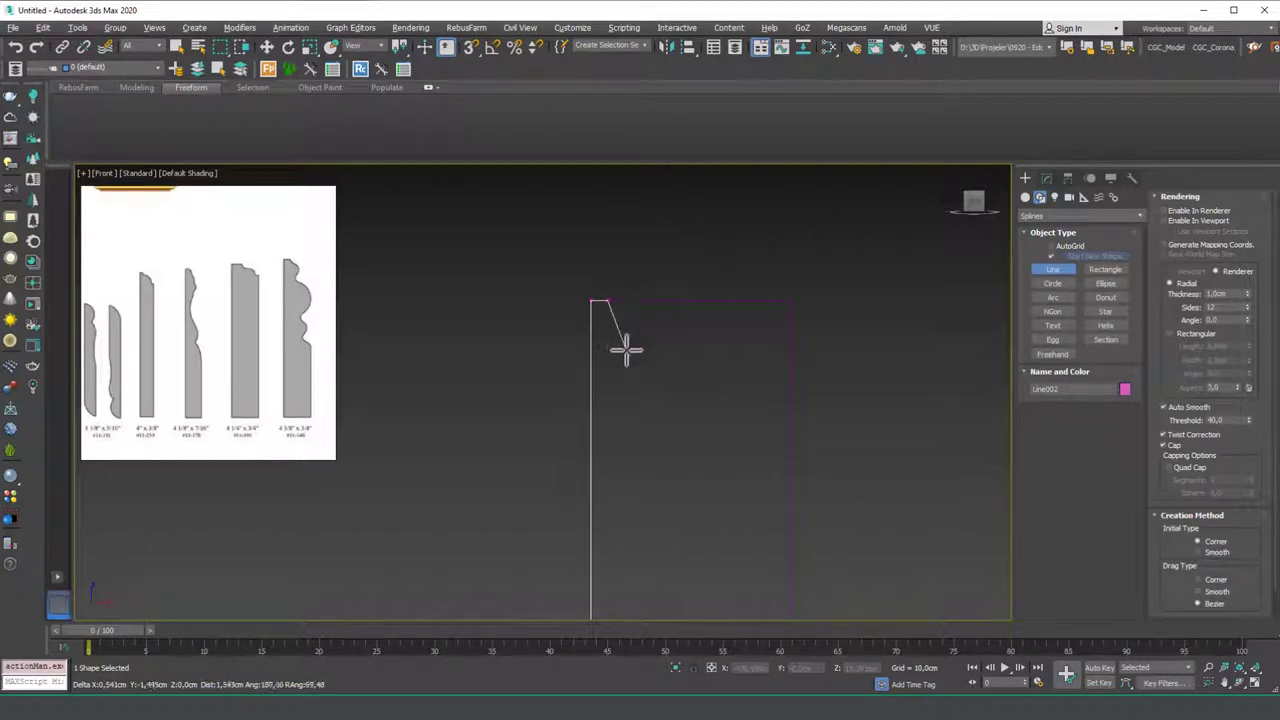
left_click(617, 327)
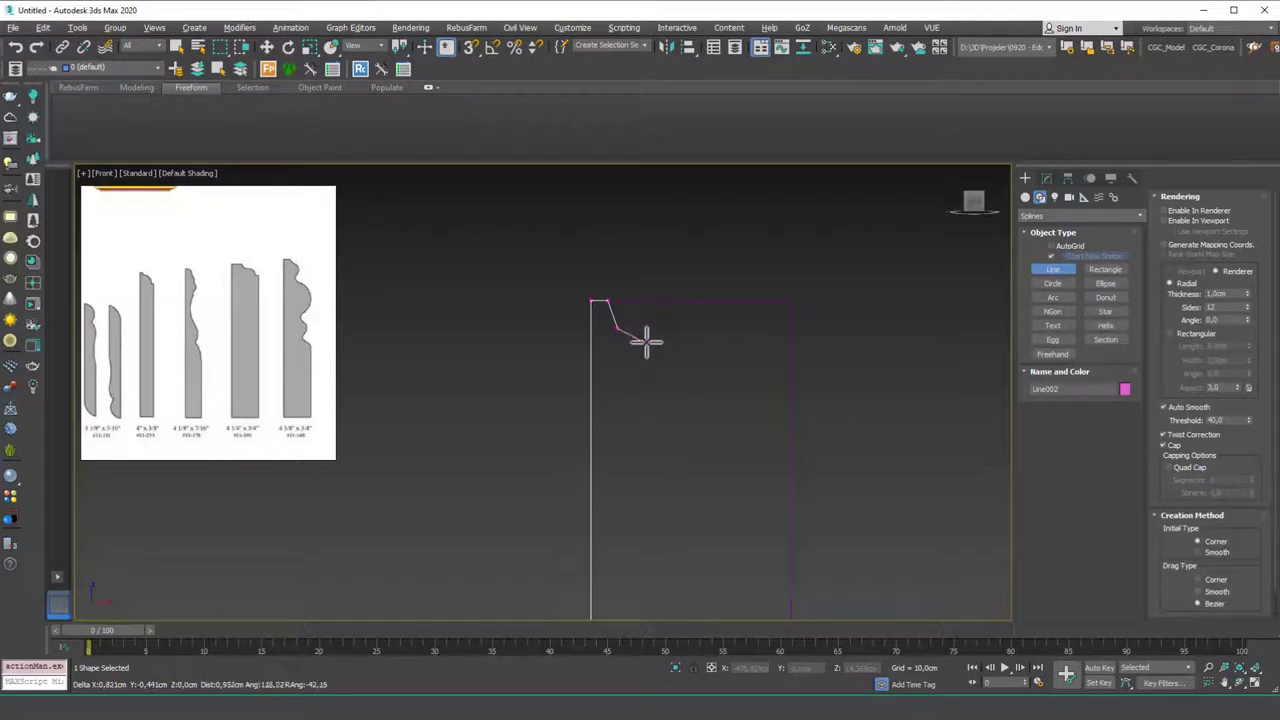
left_click(643, 340)
left_click(667, 360)
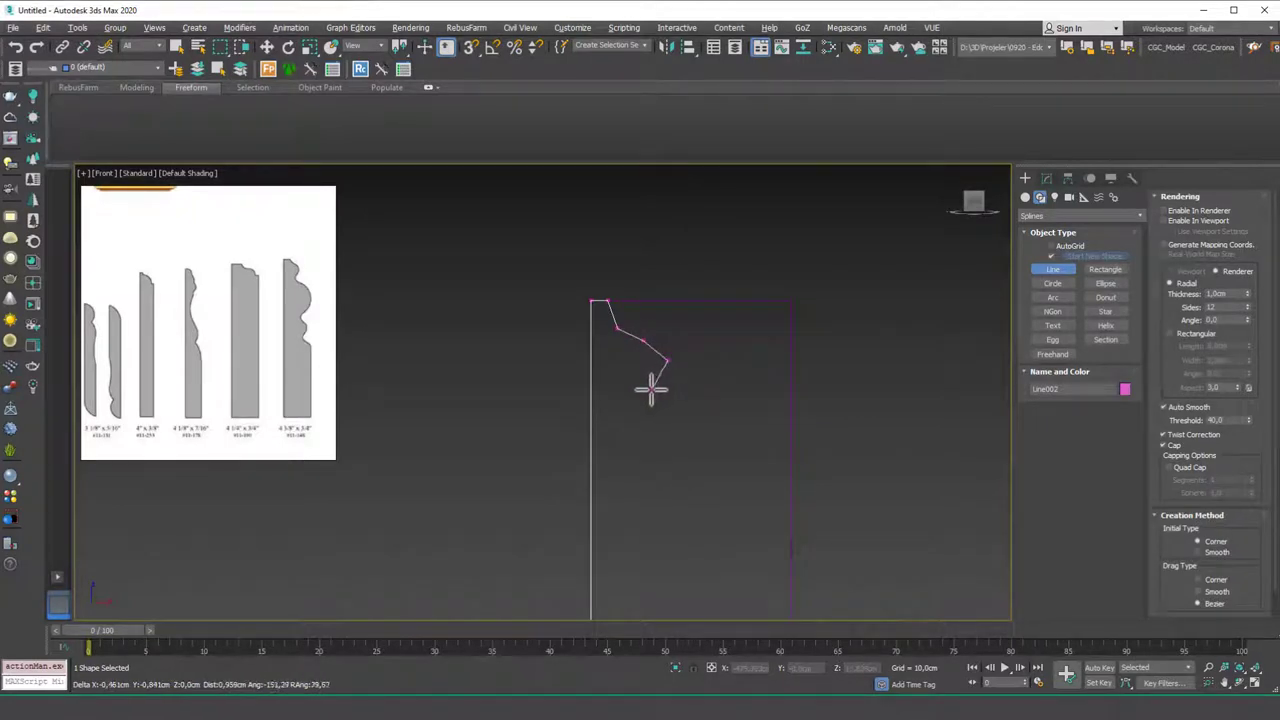
left_click(646, 390)
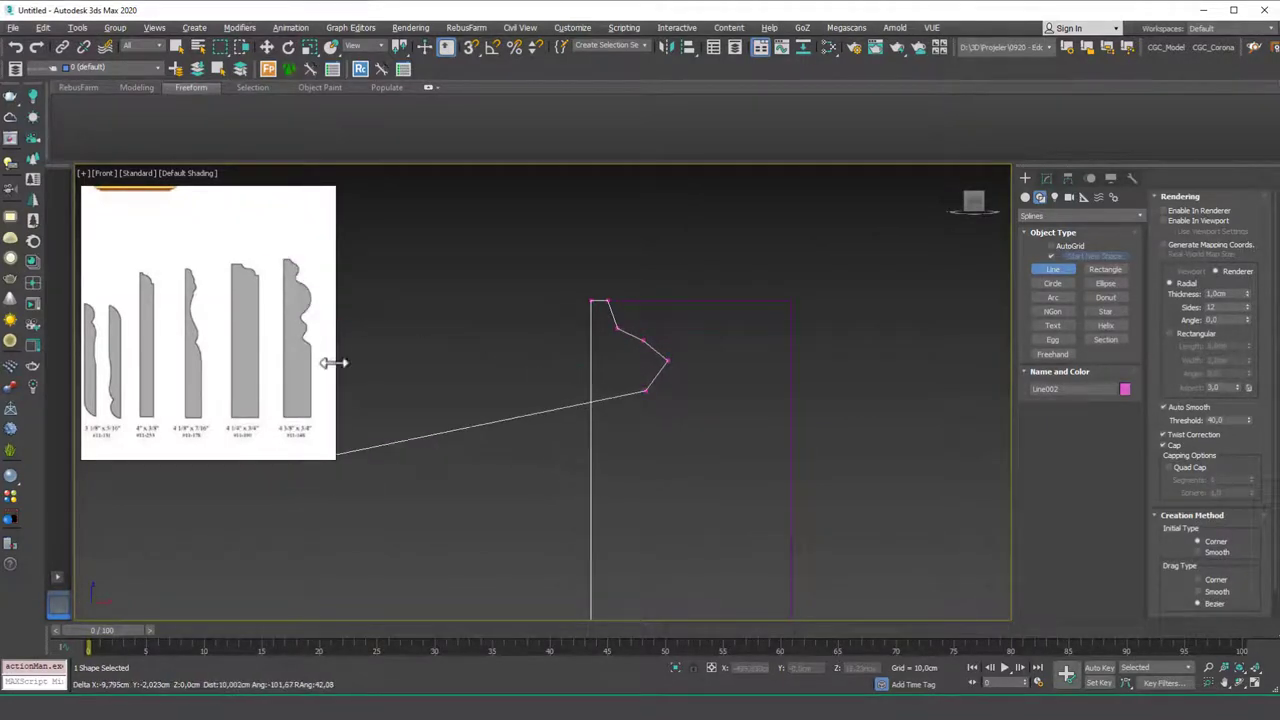
left_click(686, 435)
left_click(666, 480)
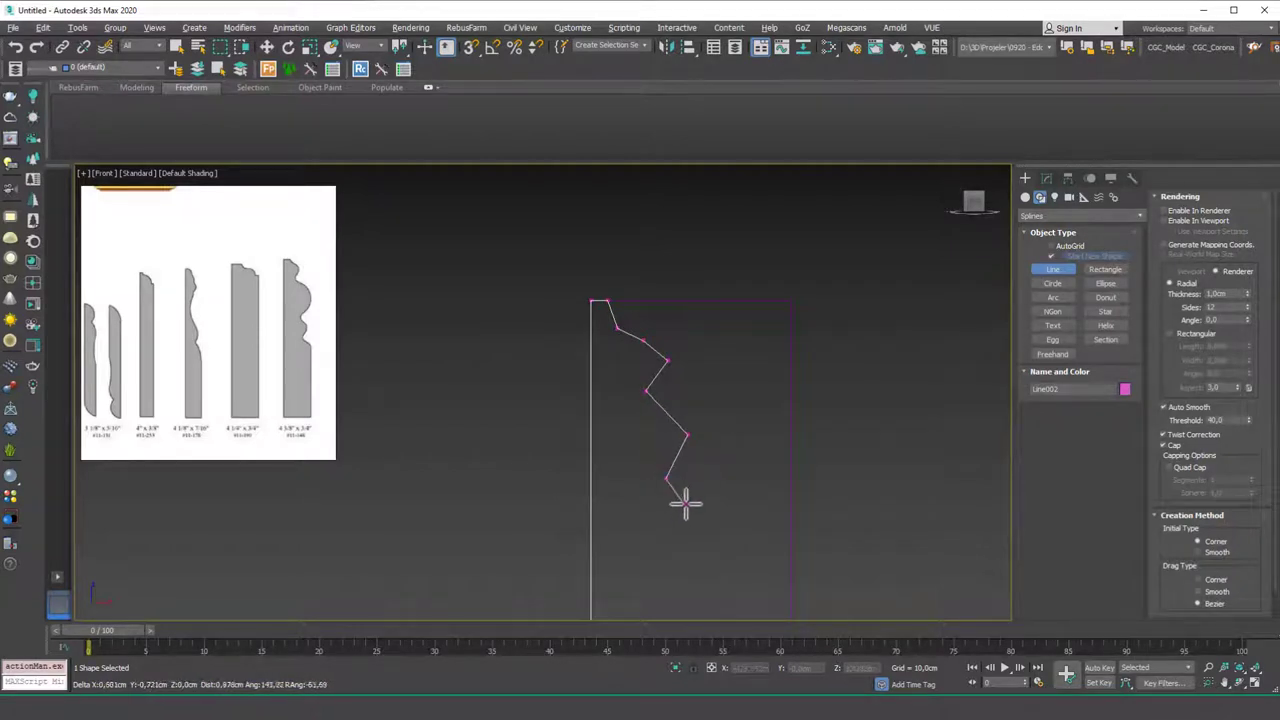
left_click(687, 506)
left_click(671, 544)
Step: Extend the profile line out to the rectangle's right edge, down to its base and back to the start, closing the spline
middle_click_drag(671, 544, 677, 373)
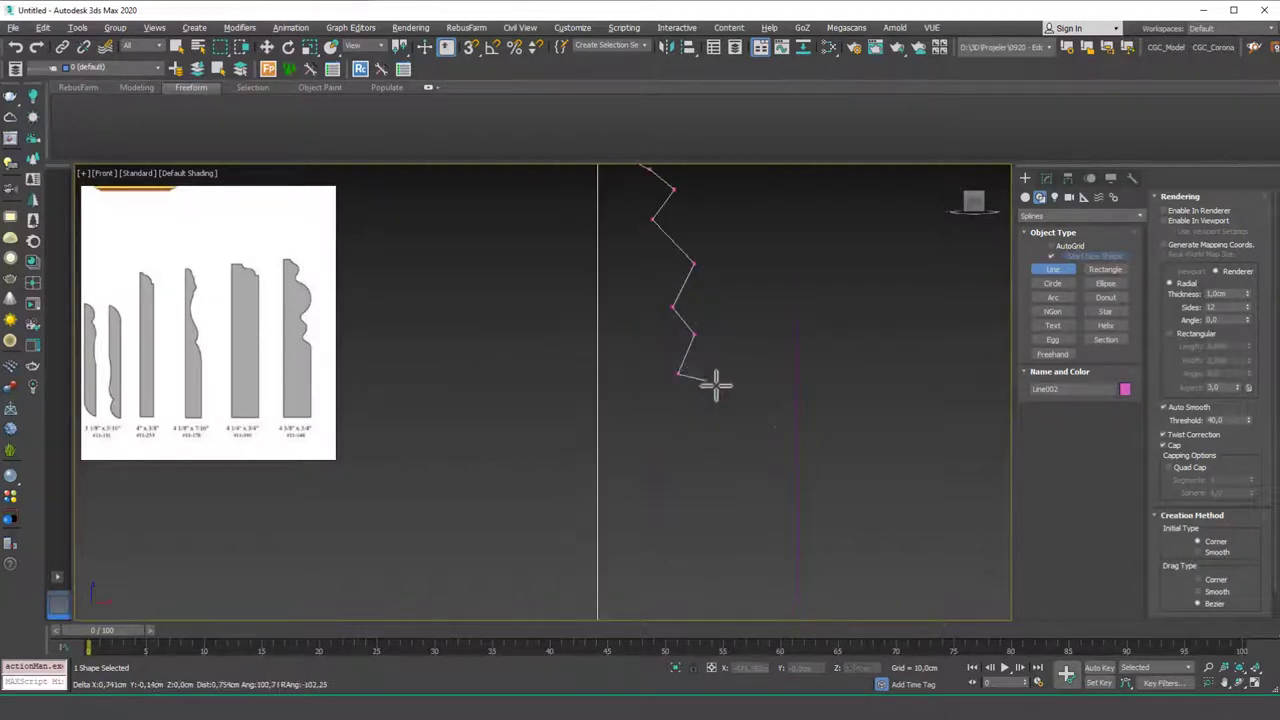
left_click(798, 417)
middle_click_drag(789, 534, 802, 302)
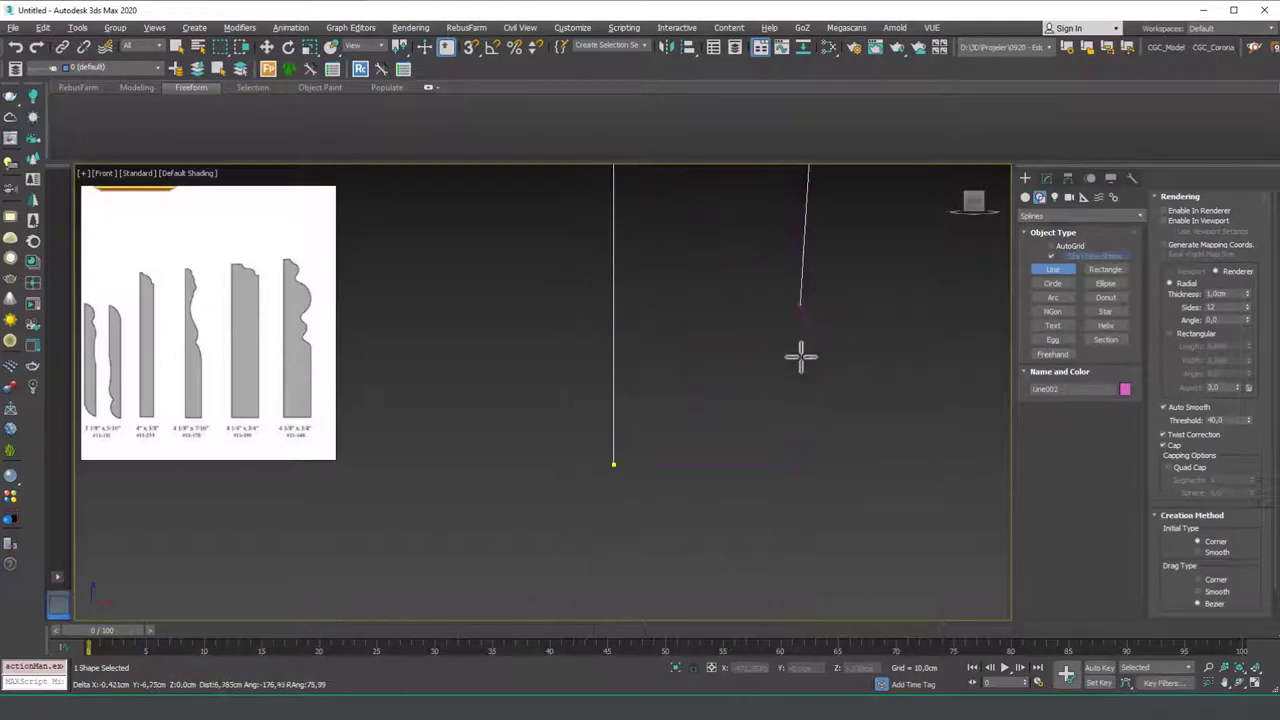
left_click(814, 460)
left_click(615, 463)
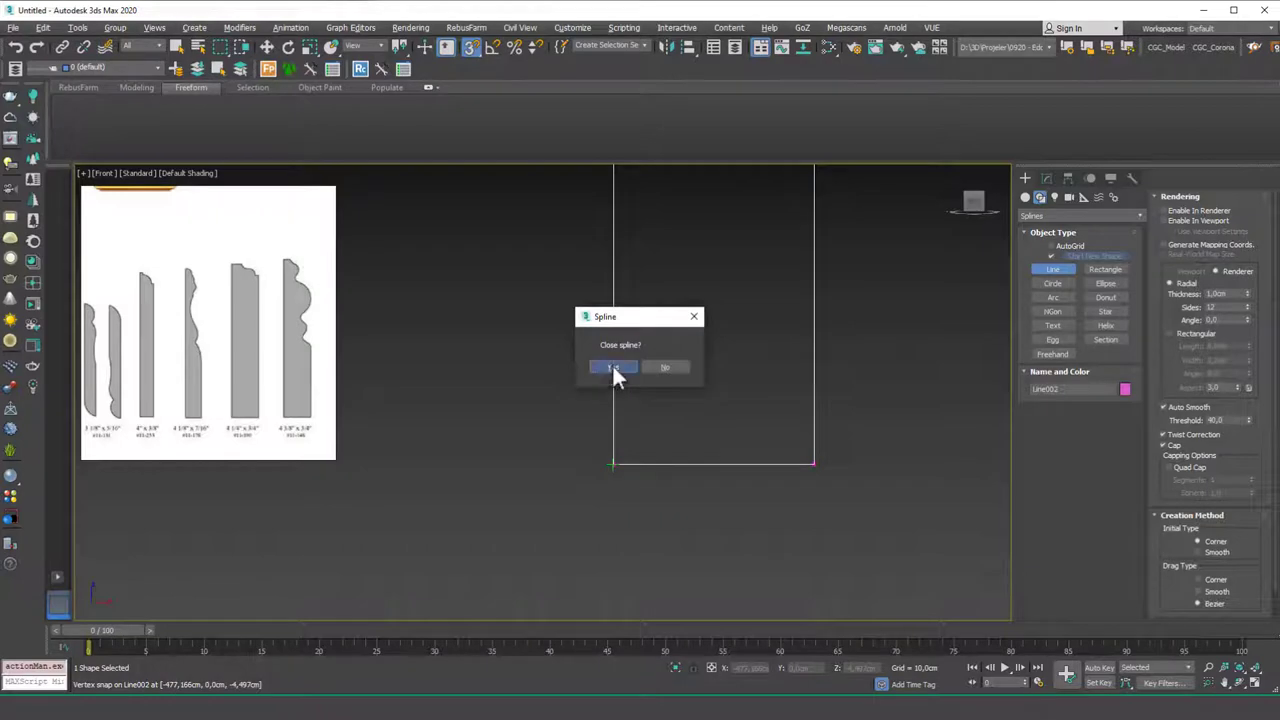
left_click(613, 370)
Step: Enter vertex editing on the profile spline and lower the two vertices that form the ledge below the zigzag
middle_click_drag(650, 230, 640, 410)
scroll(682, 382, "down", 5)
middle_click_drag(708, 307, 694, 403)
scroll(693, 374, "up", 4)
middle_click_drag(683, 337, 706, 294)
key("w")
key("1")
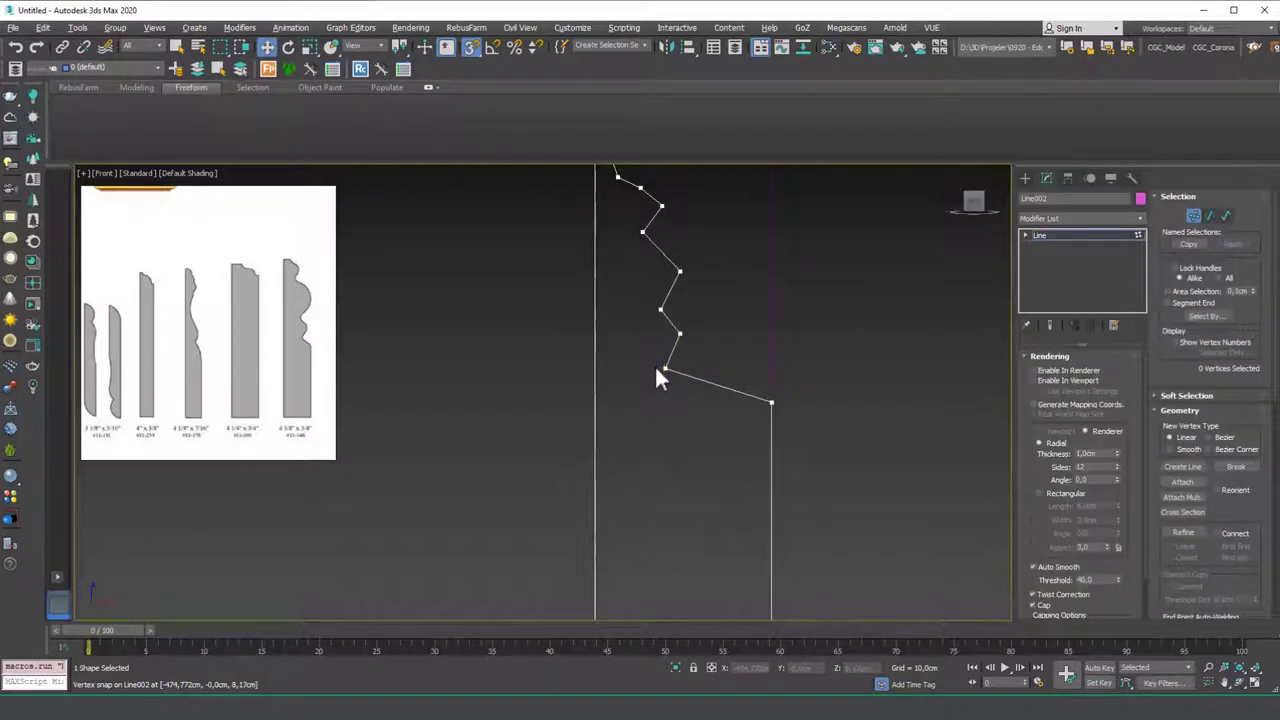
key("s")
left_click(659, 371)
left_click_drag(771, 371, 770, 432)
left_click(770, 432)
Step: Move the three zigzag vertices above the ledge downward, pushing the two outward points further out to match the reference
left_click(679, 336)
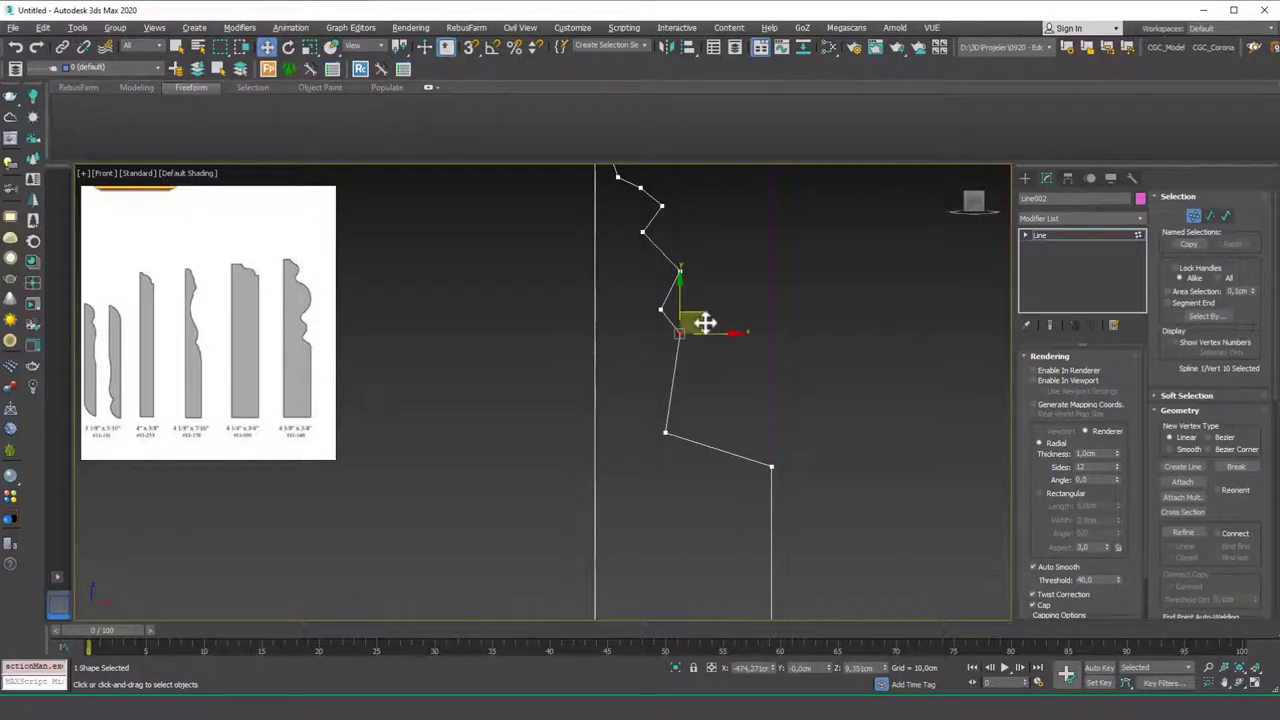
left_click_drag(703, 324, 717, 374)
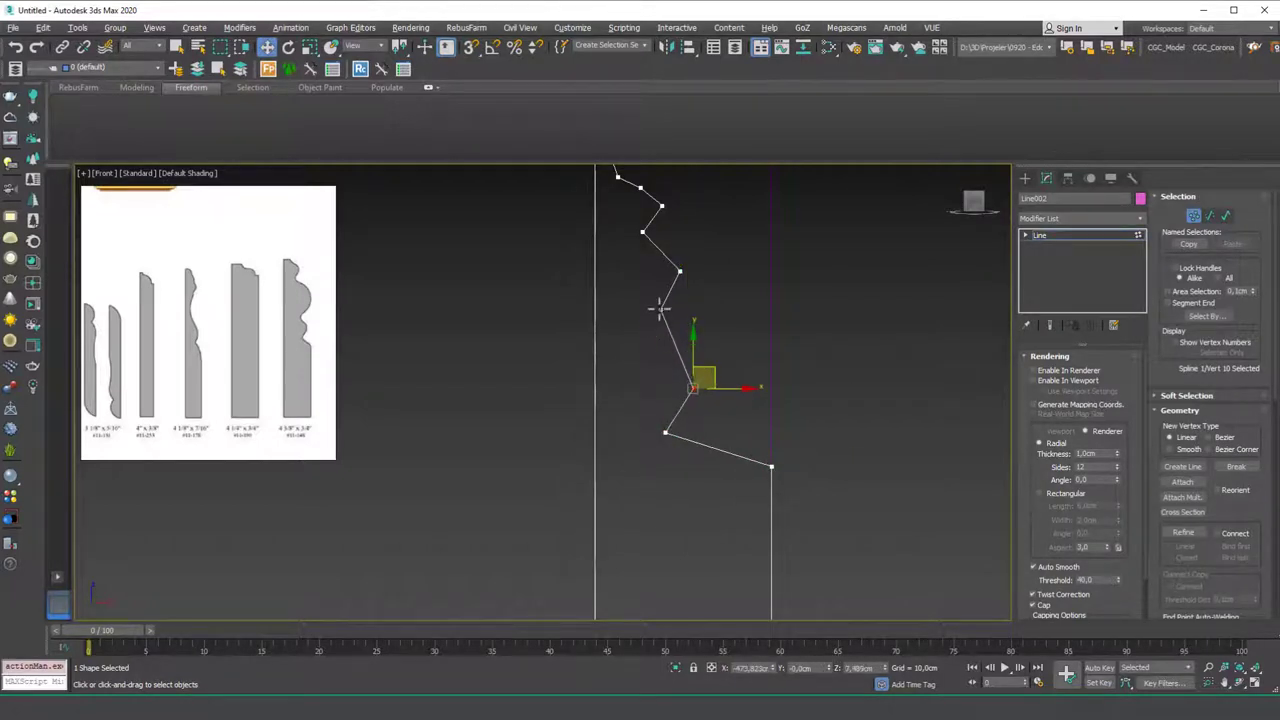
left_click_drag(660, 308, 659, 363)
left_click_drag(679, 270, 697, 289)
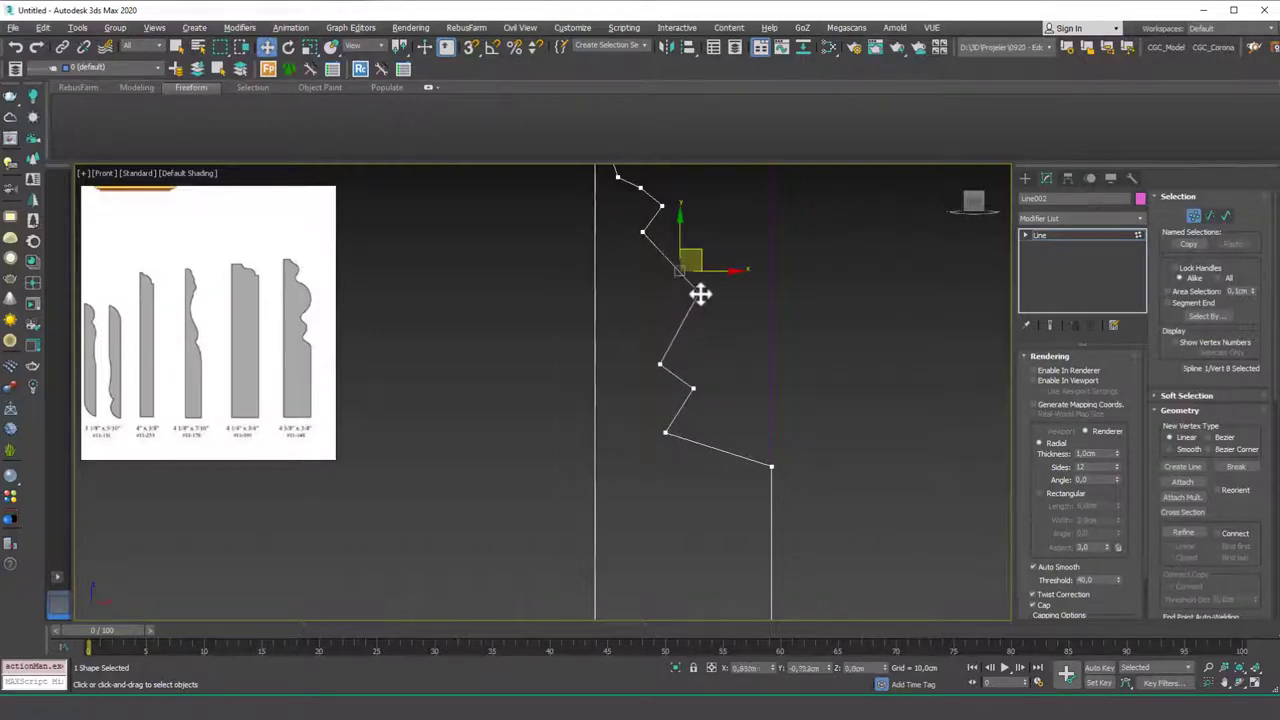
Step: Reposition the vertex just below the profile's top notch, raising it and shifting it slightly toward the back edge
scroll(673, 339, "down", 2)
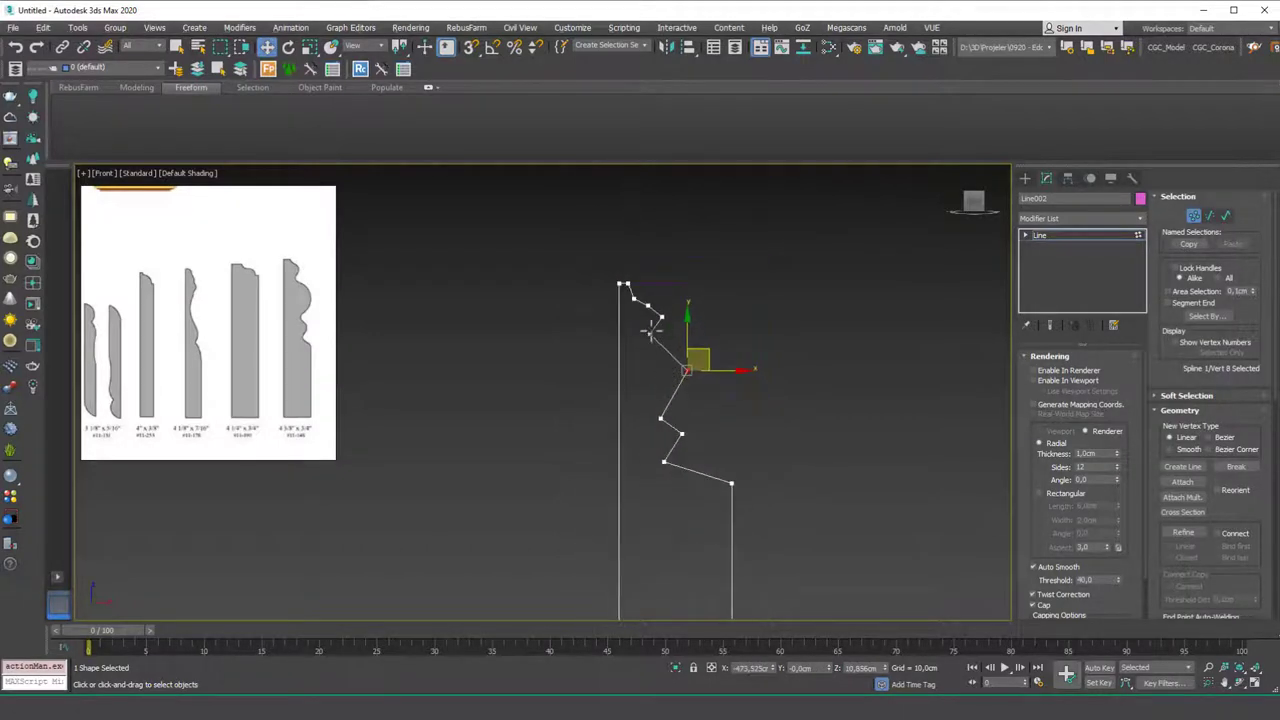
scroll(650, 325, "up", 3)
middle_click_drag(644, 240, 646, 249, "alt")
left_click_drag(654, 299, 654, 291)
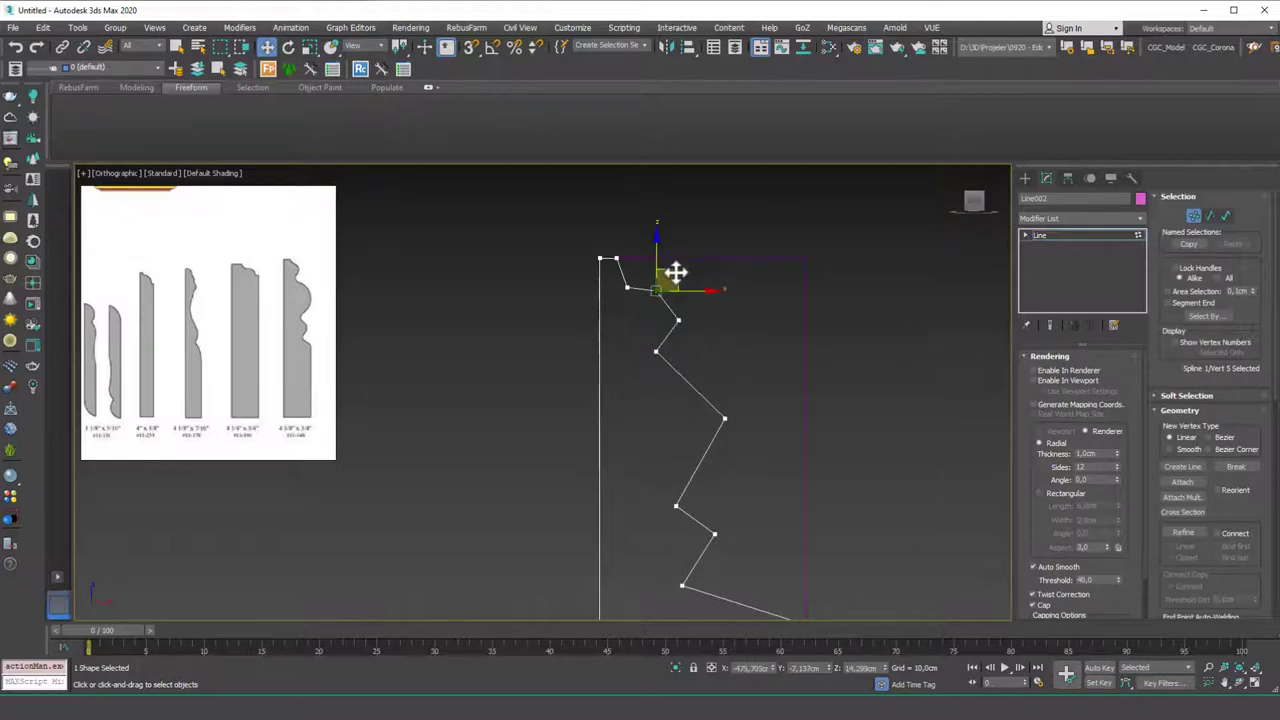
left_click_drag(675, 270, 668, 275)
scroll(660, 350, "down", 3)
scroll(664, 390, "up", 4)
key("1")
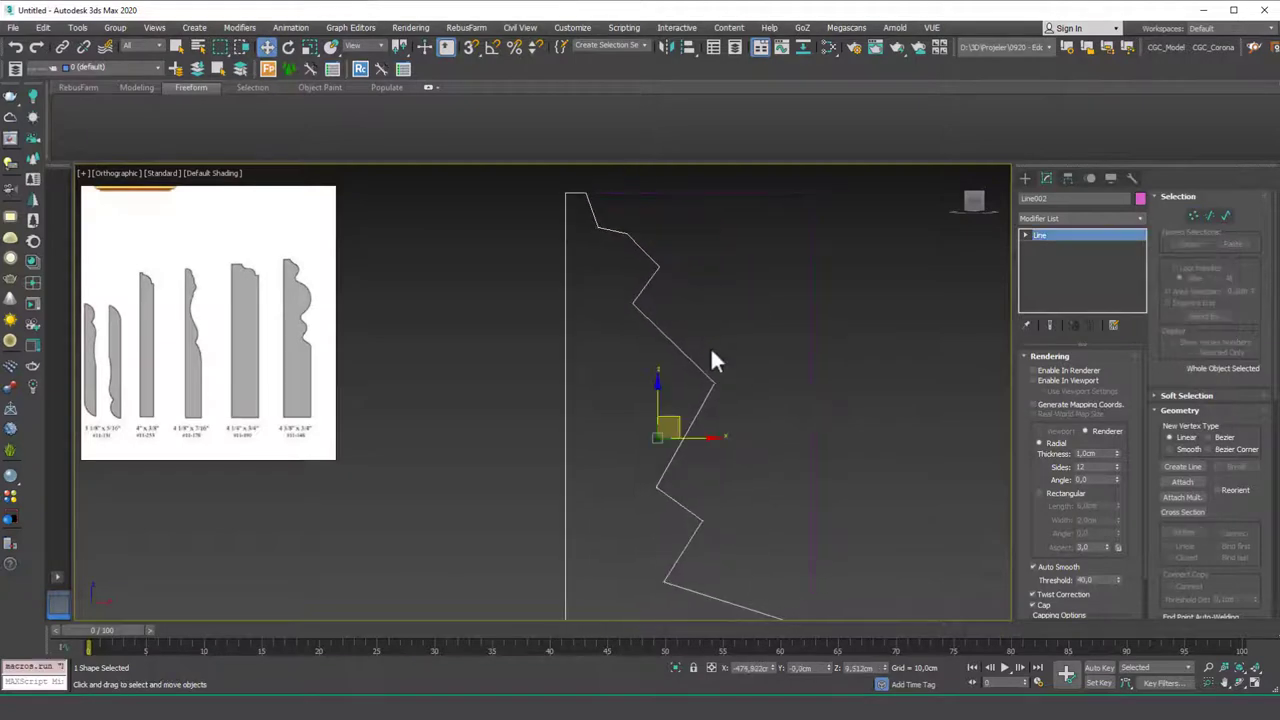
key("1")
left_click(712, 384)
left_click(702, 518, "ctrl")
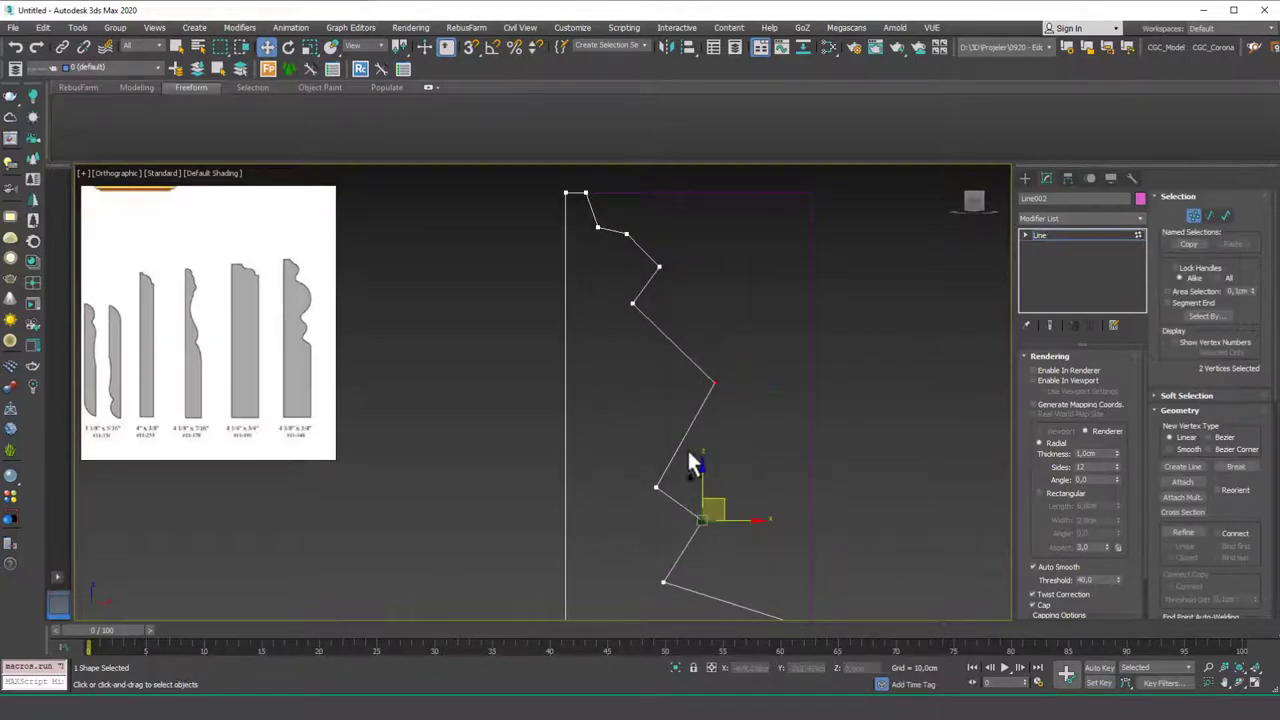
key("ctrl+a")
middle_click_drag(570, 207, 574, 245)
left_click_drag(589, 216, 593, 222)
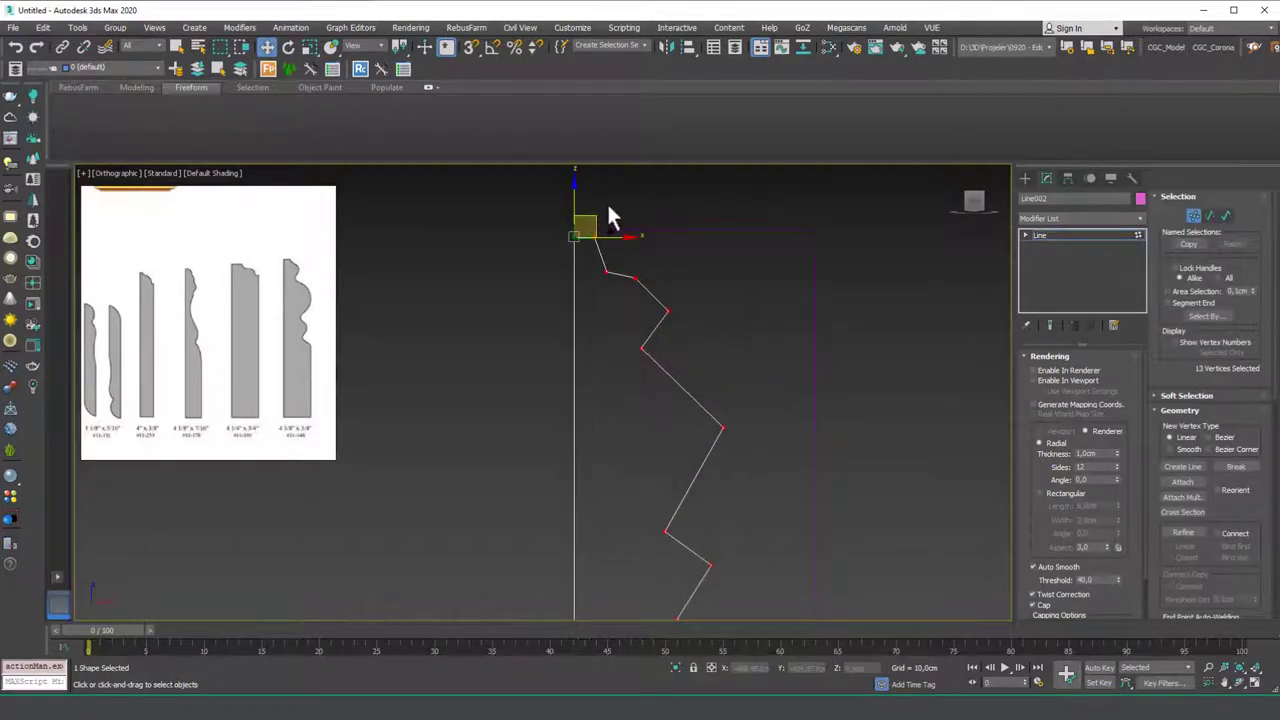
key("ctrl+z")
key("ctrl+z")
Step: Select the eight zigzag vertices without the outer corners, and convert them to Smooth and then to Bezier
left_click_drag(806, 591, 806, 588)
left_click_drag(629, 201, 573, 247, "alt")
middle_click_drag(657, 424, 621, 309)
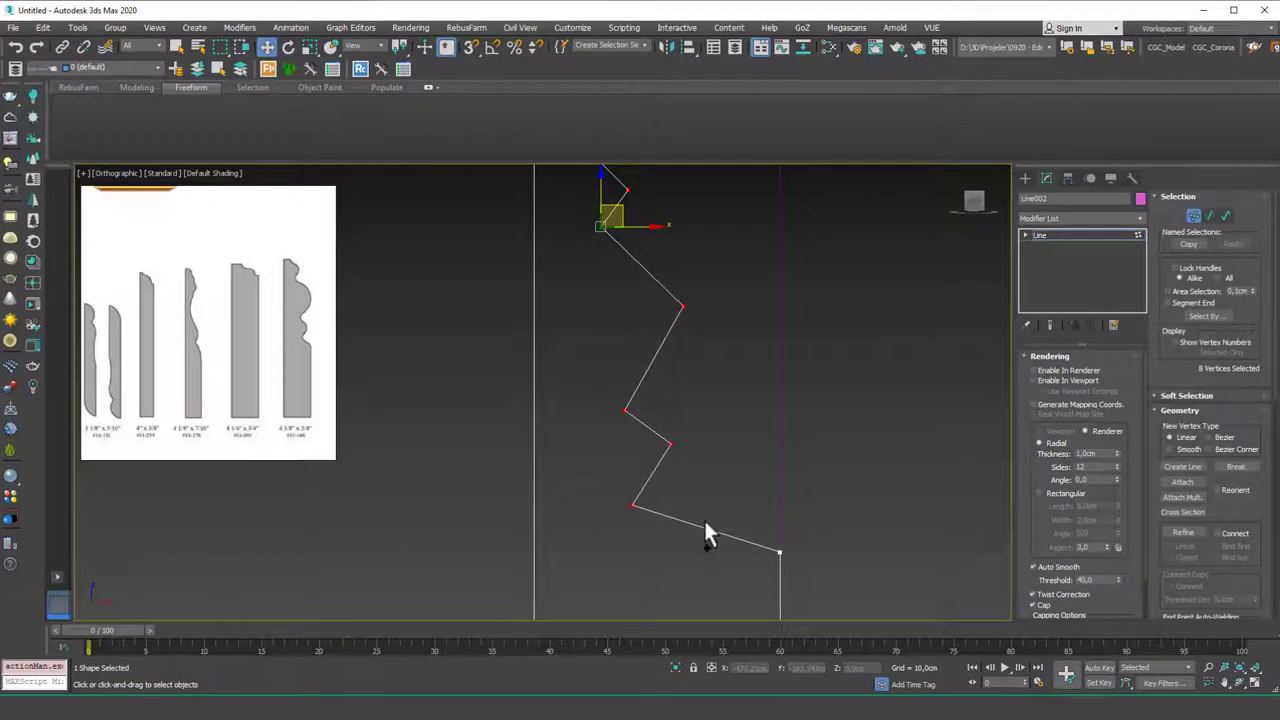
scroll(690, 450, "down", 3)
right_click(737, 355)
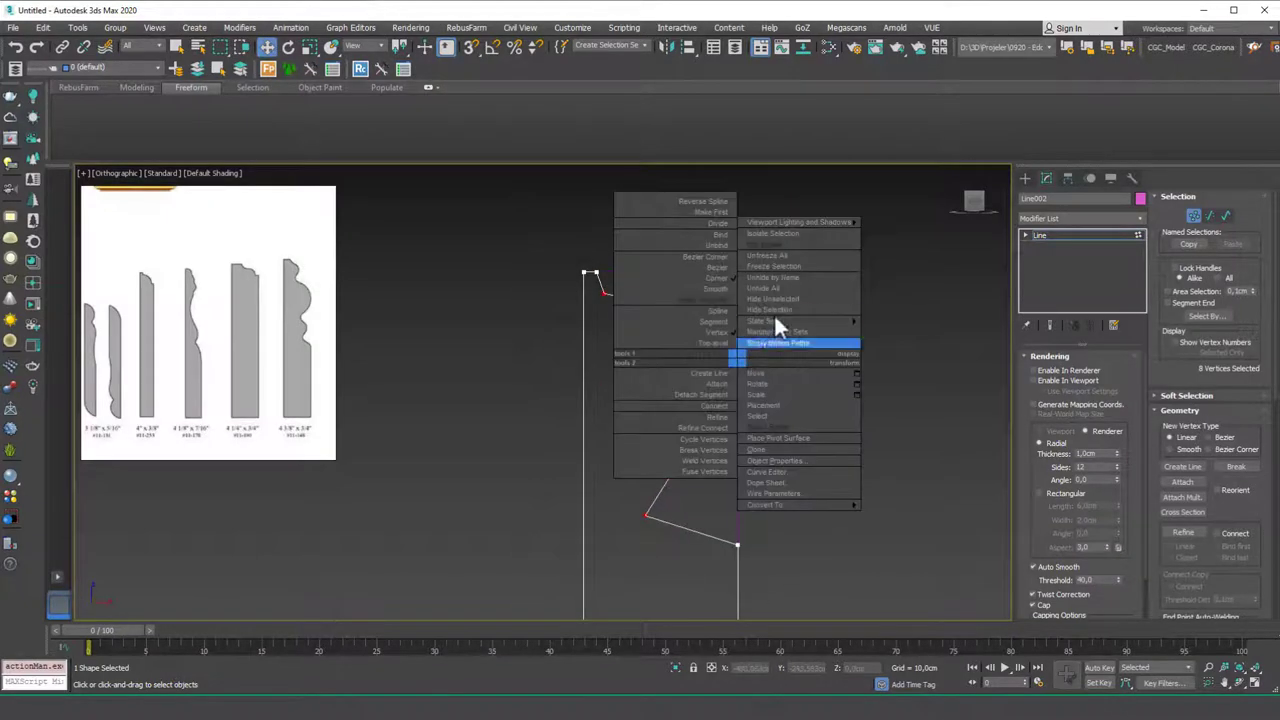
left_click(718, 289)
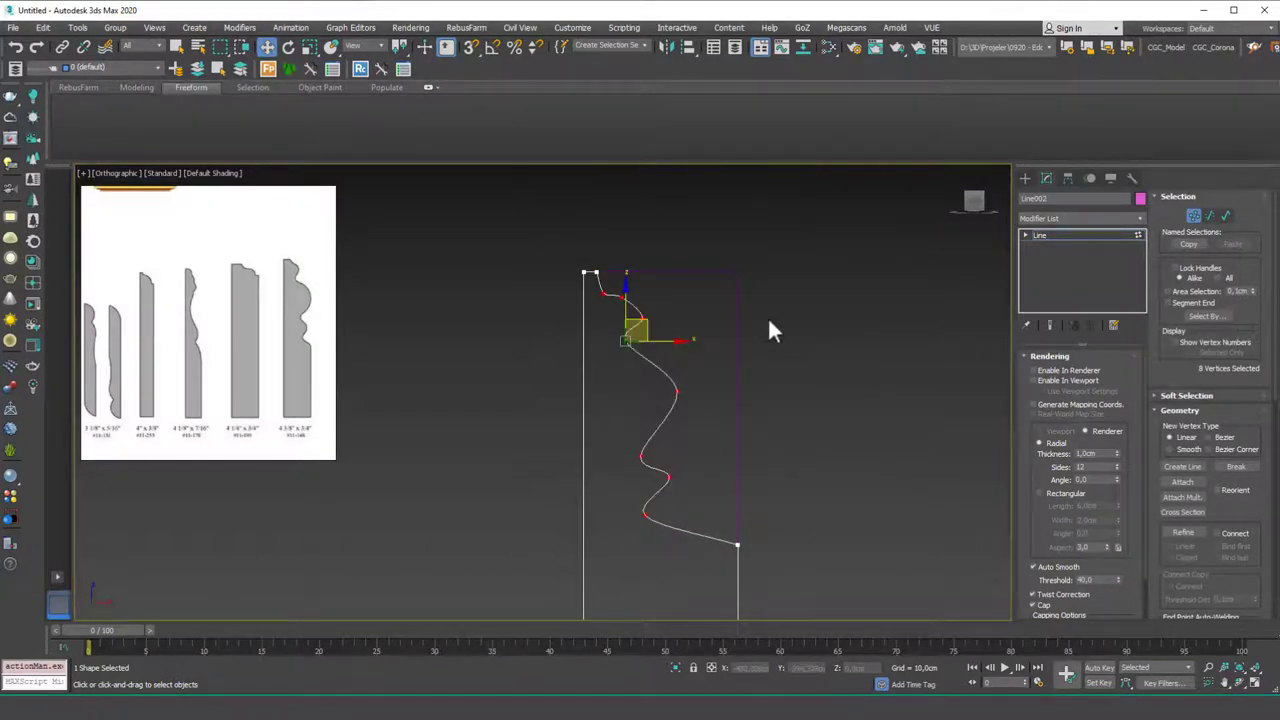
right_click(766, 318)
left_click(733, 217)
Step: Raise the vertex of the upper small bulge slightly and level the tangent of the vertex just above it
scroll(631, 326, "up", 2)
left_click(669, 319)
left_click(652, 311)
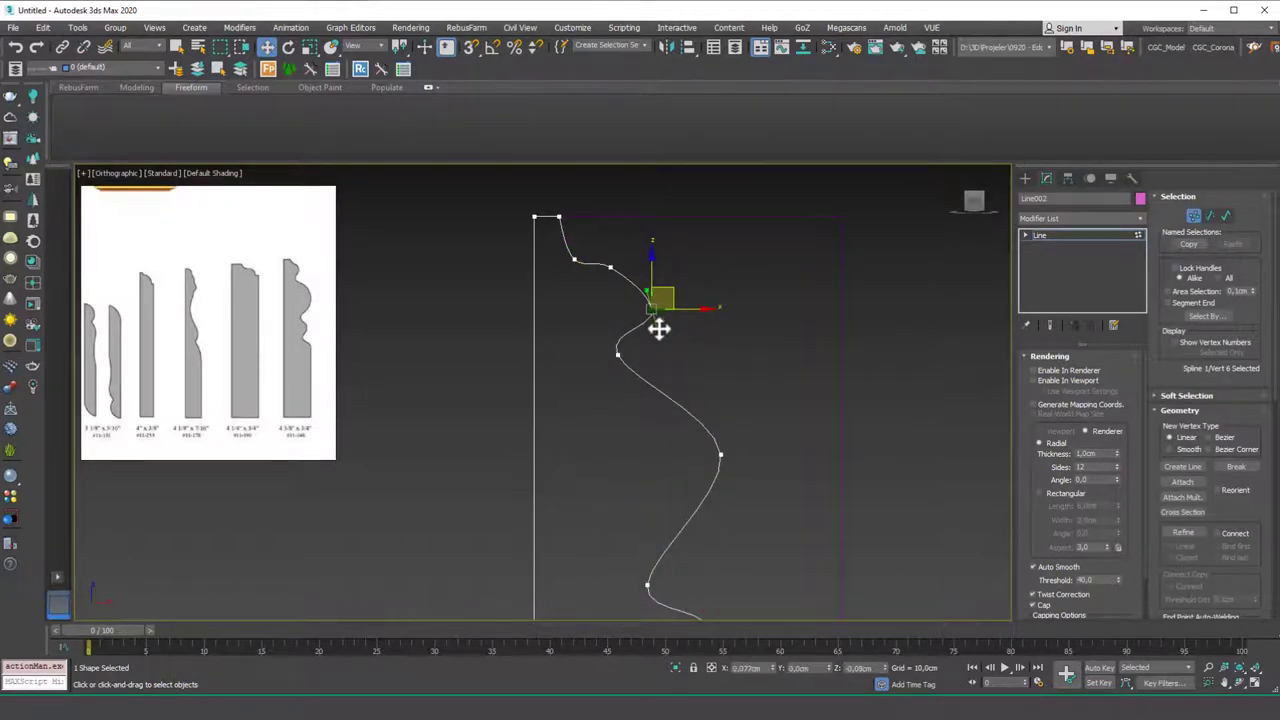
left_click_drag(670, 292, 594, 268)
left_click(593, 255)
key("ctrl+z")
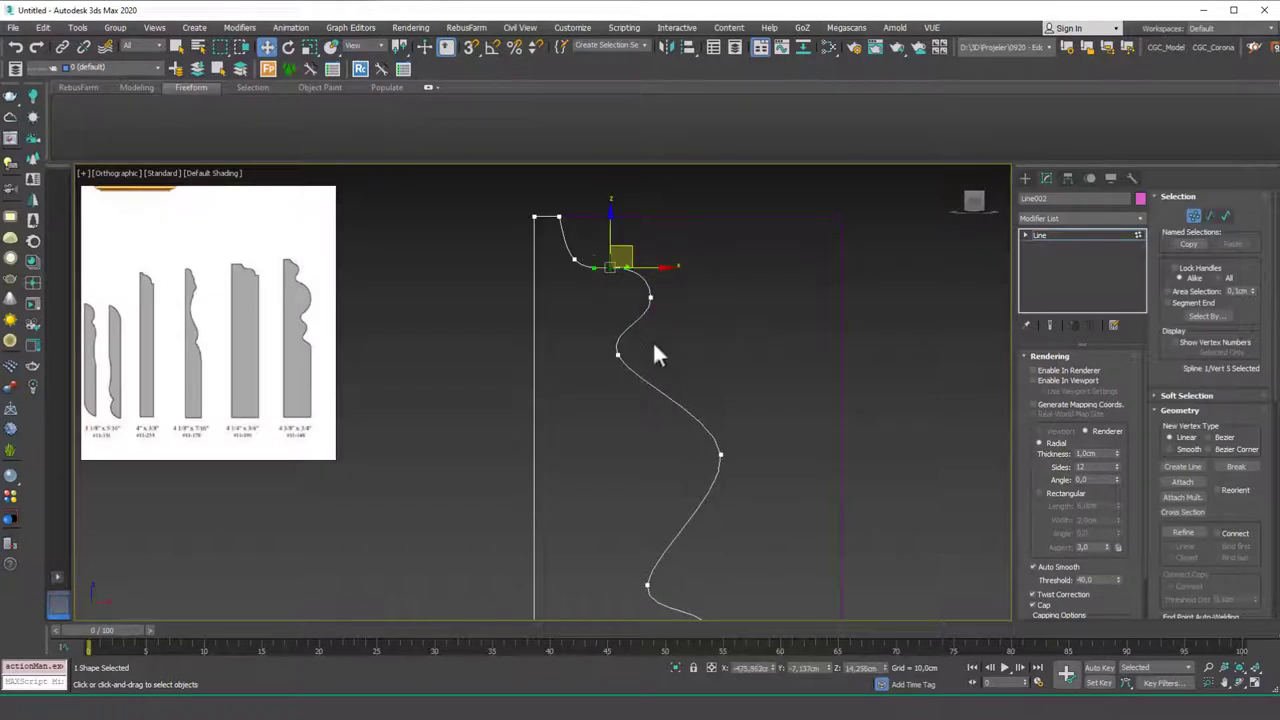
Step: Lengthen the tangent of the large middle bulge for a rounder curve and adjust the tangent of the notch below it
left_click(720, 455)
left_click_drag(726, 491, 726, 546)
middle_click_drag(662, 530, 615, 322)
left_click(600, 258)
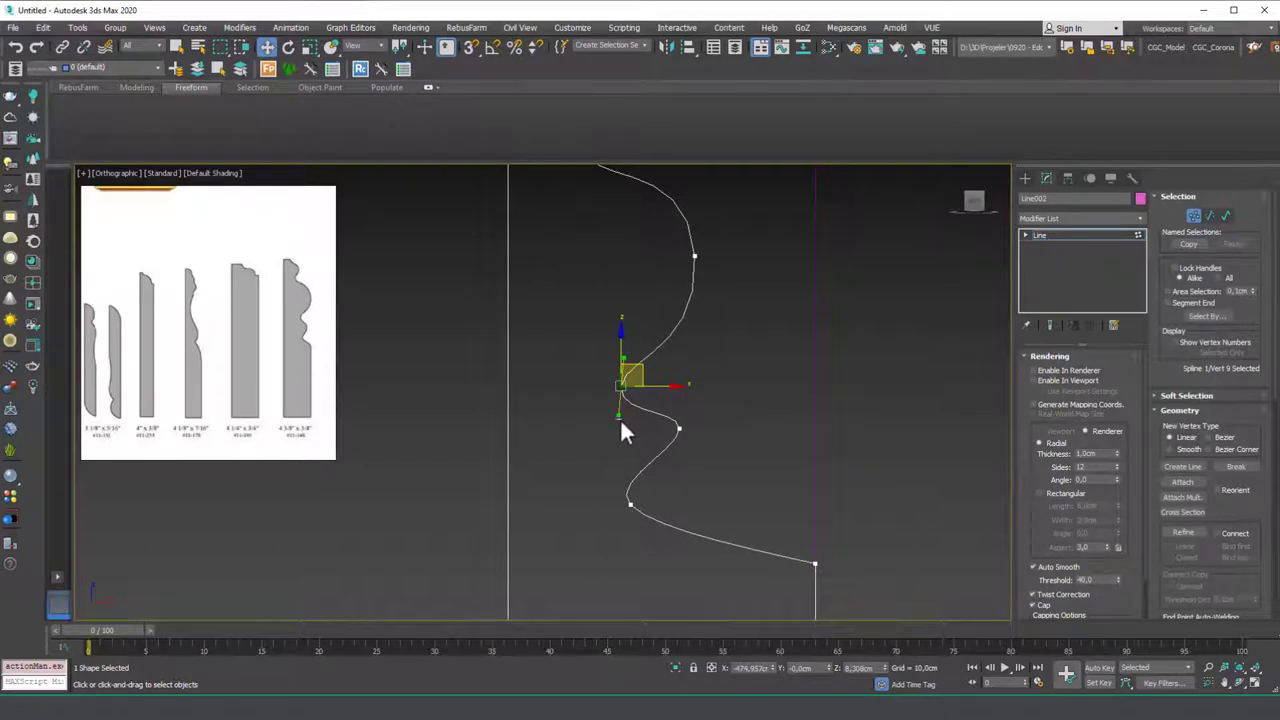
left_click(620, 418)
left_click_drag(610, 373, 624, 418)
Step: Stretch the vertical tangent of the lower small bulge's vertex and move that vertex slightly down
left_click(681, 430)
left_click_drag(684, 455, 686, 477)
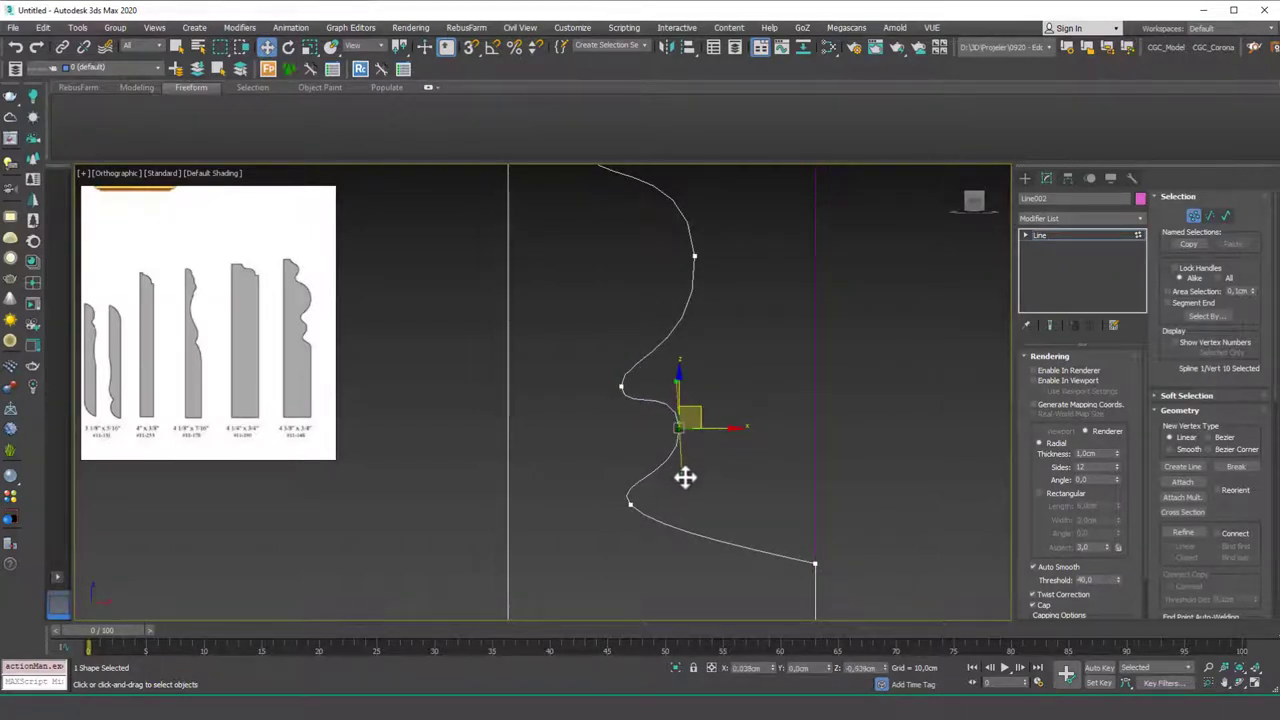
left_click_drag(699, 409, 700, 419)
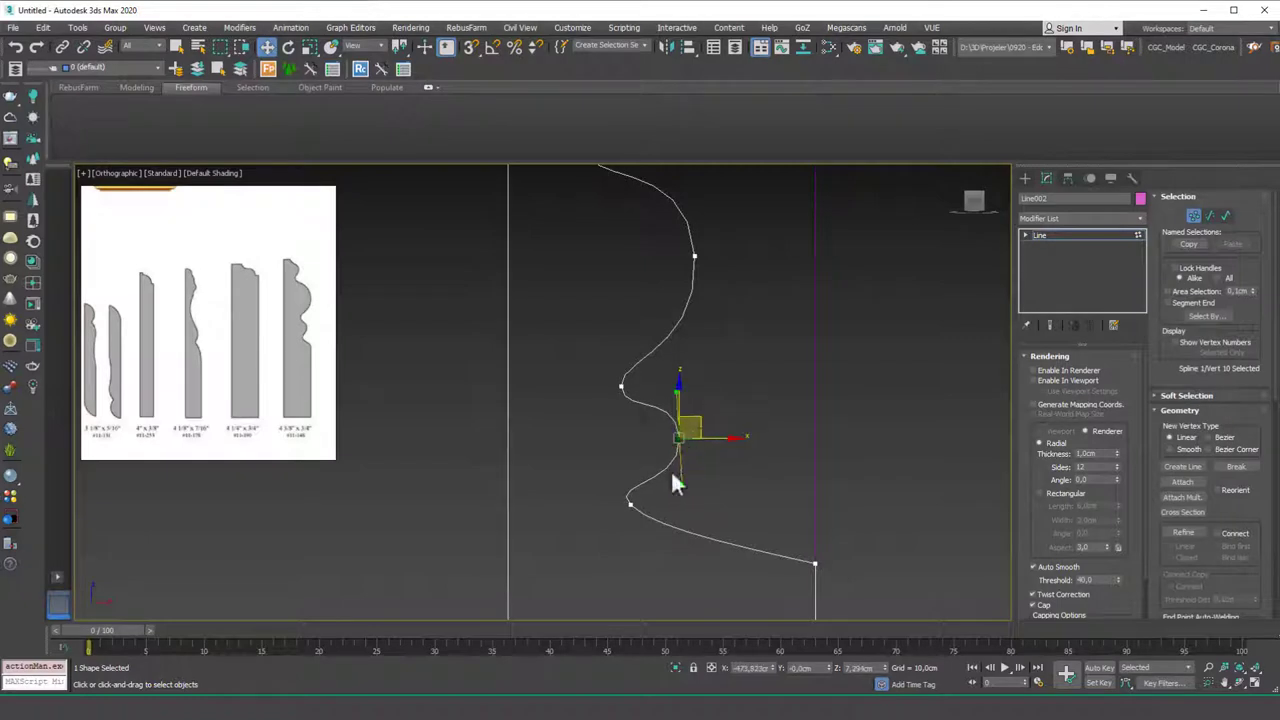
Step: Turn the tangent of the lowest notch's vertex upright to round the notch, and check the large middle bulge
left_click(630, 504)
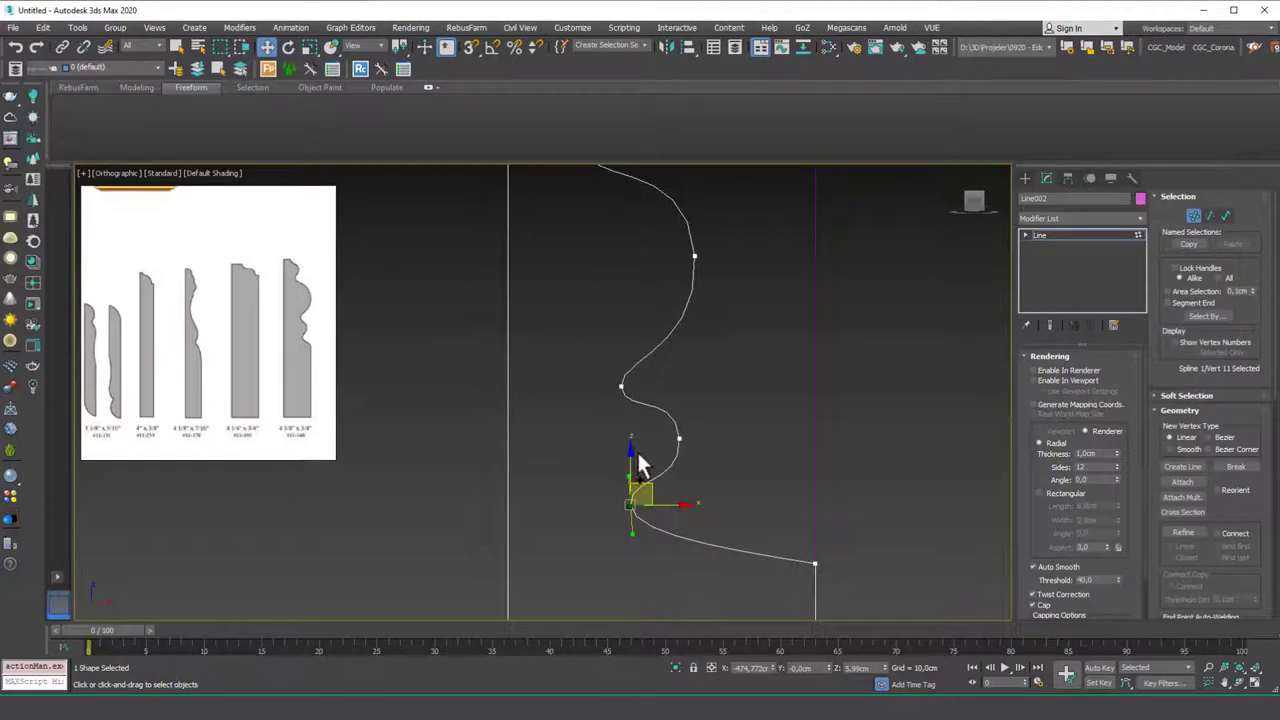
scroll(640, 458, "down", 3)
scroll(636, 456, "down", 3)
left_click(670, 398)
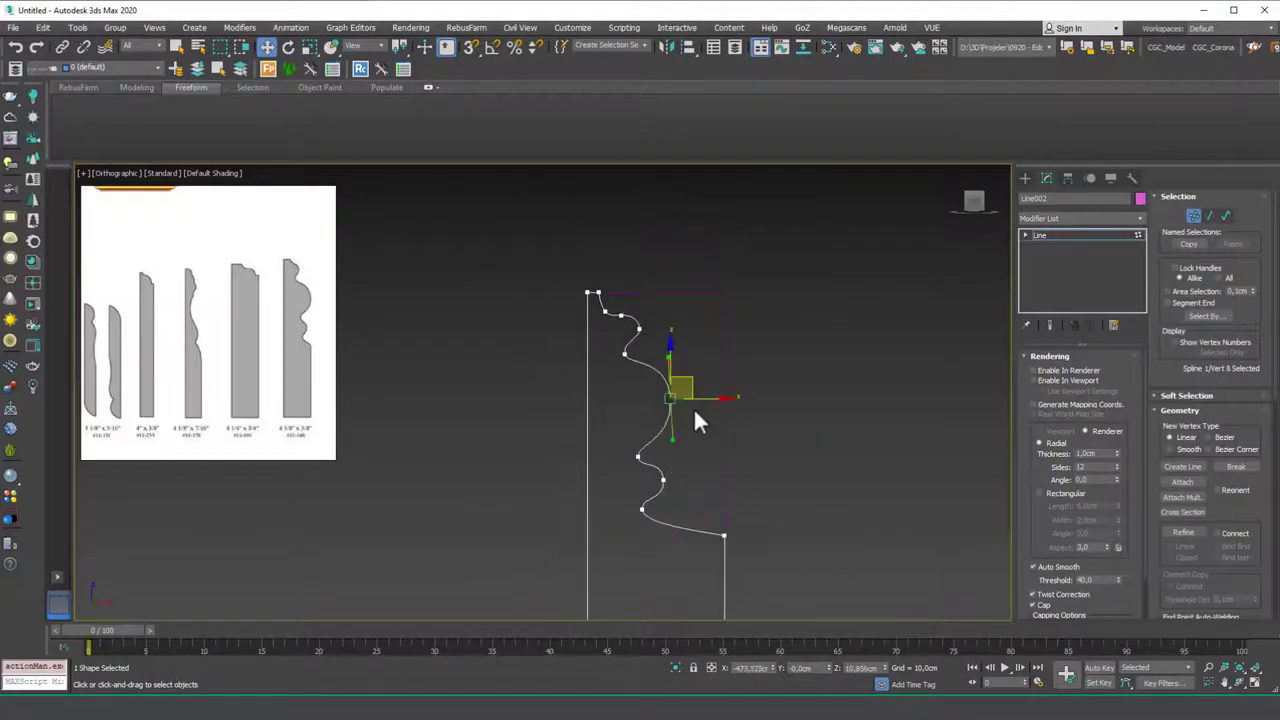
middle_click_drag(685, 450, 679, 376)
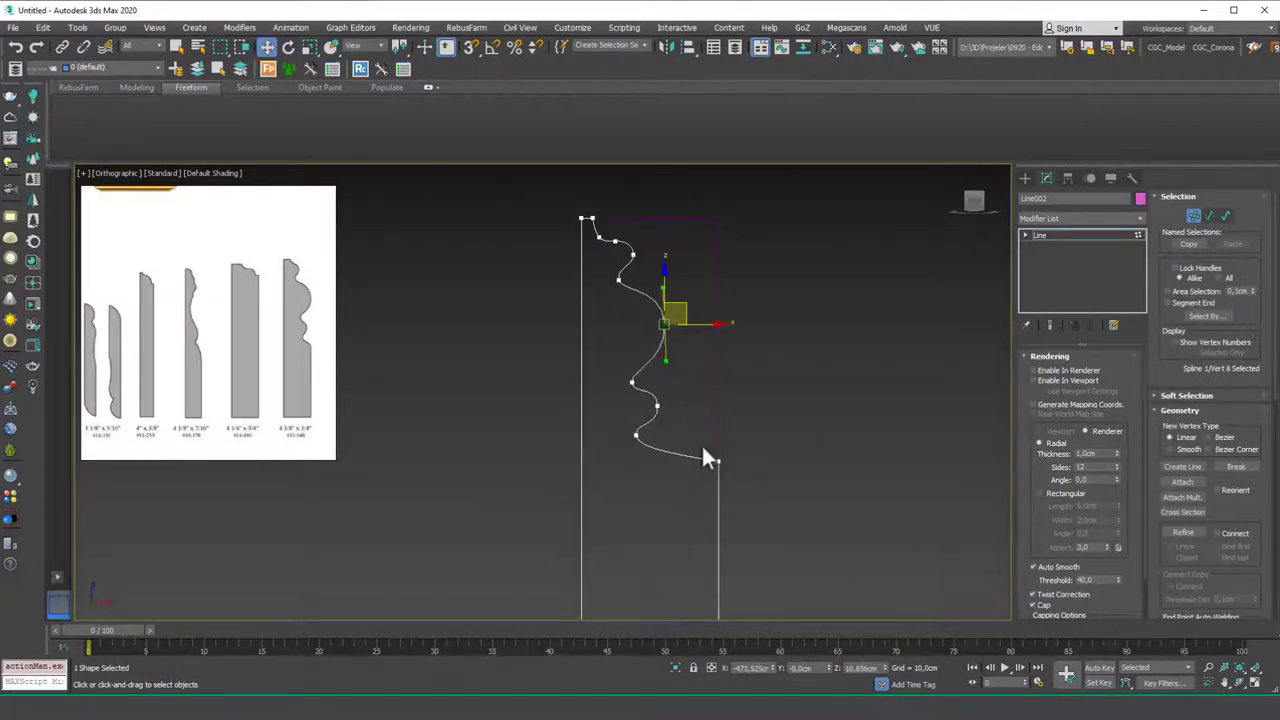
Step: Convert the outer vertex of the profile's short top edge to Bezier Corner and point its lower tangent straight down
left_click(718, 460)
middle_click_drag(667, 437, 680, 400)
scroll(680, 400, "up", 4)
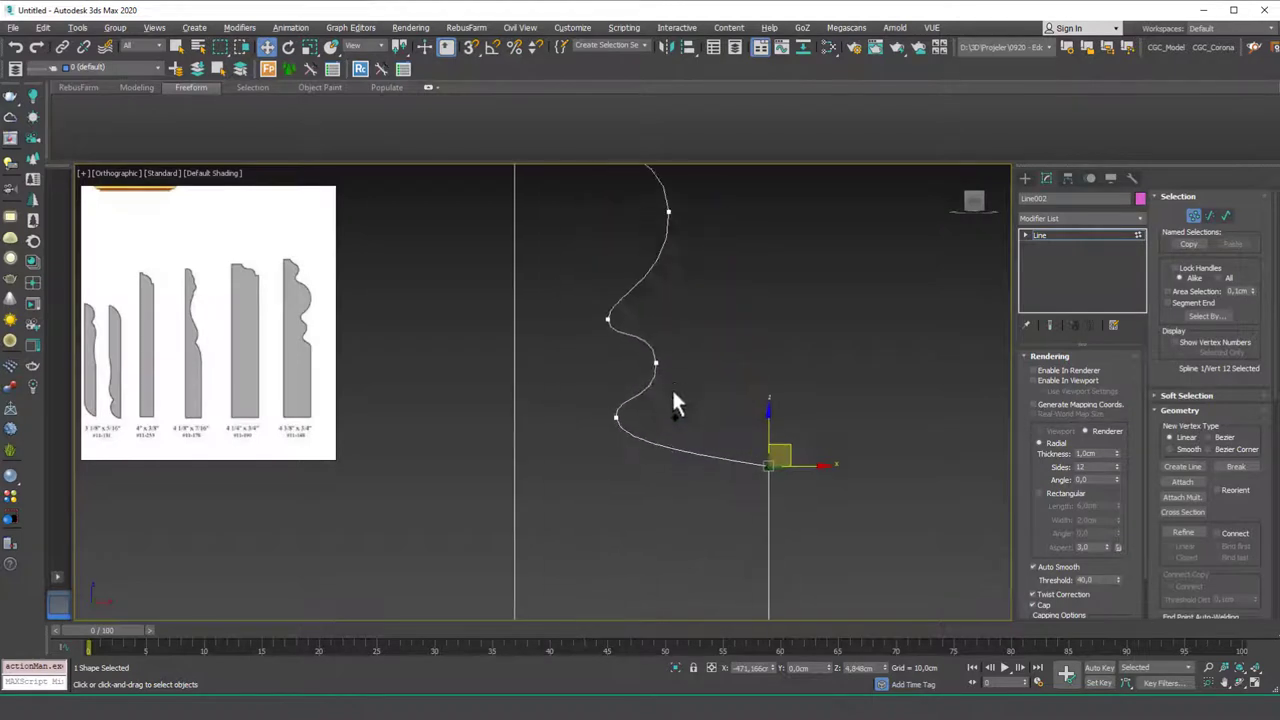
scroll(600, 423, "down", 4)
scroll(575, 268, "up", 5)
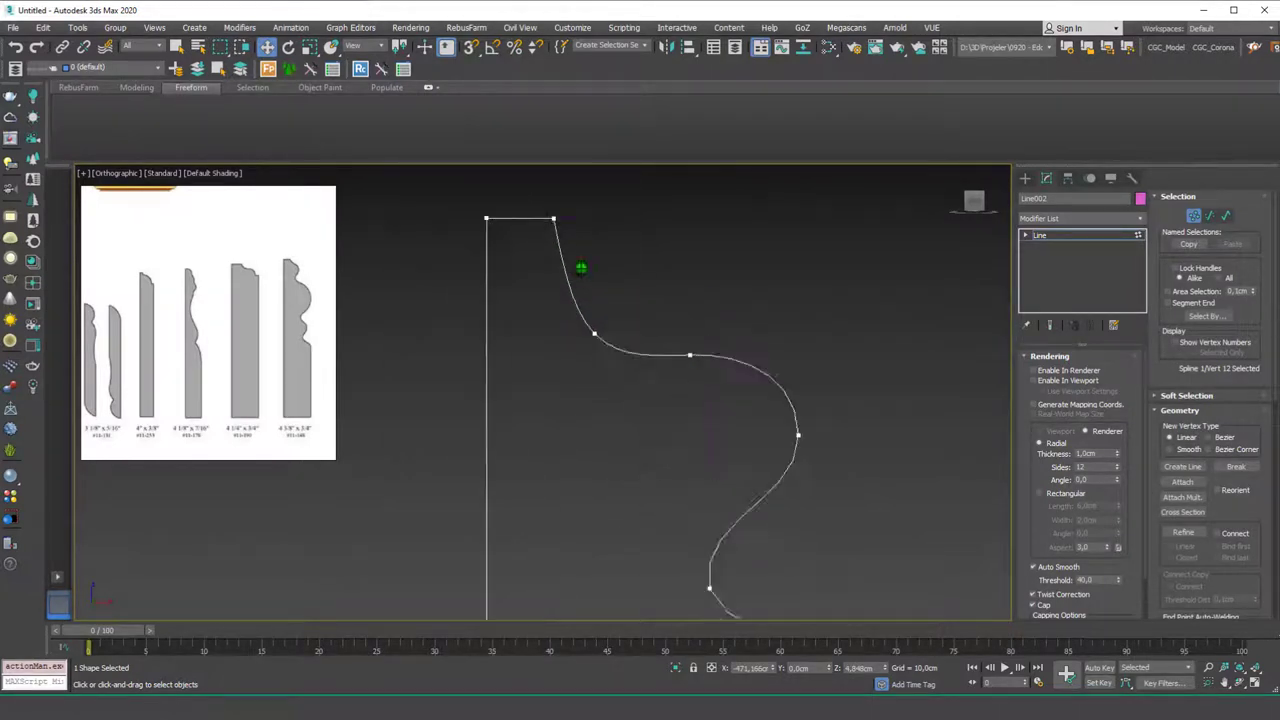
right_click(680, 297)
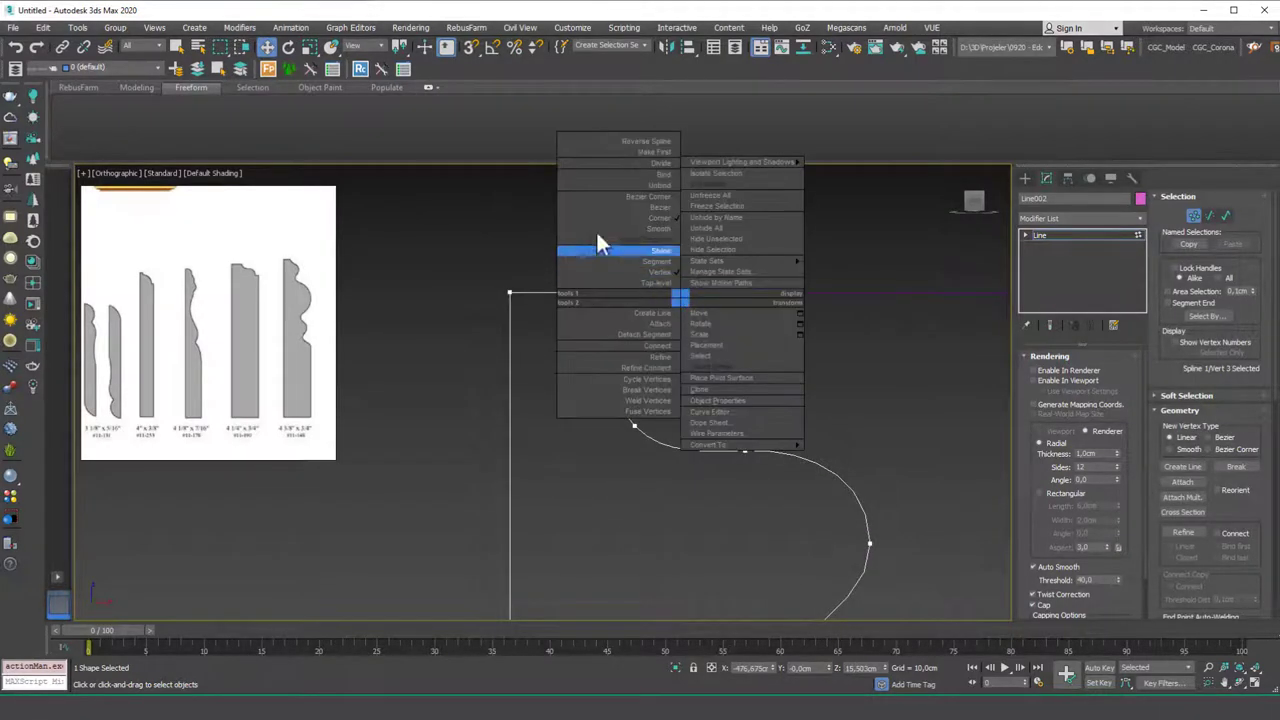
left_click(650, 197)
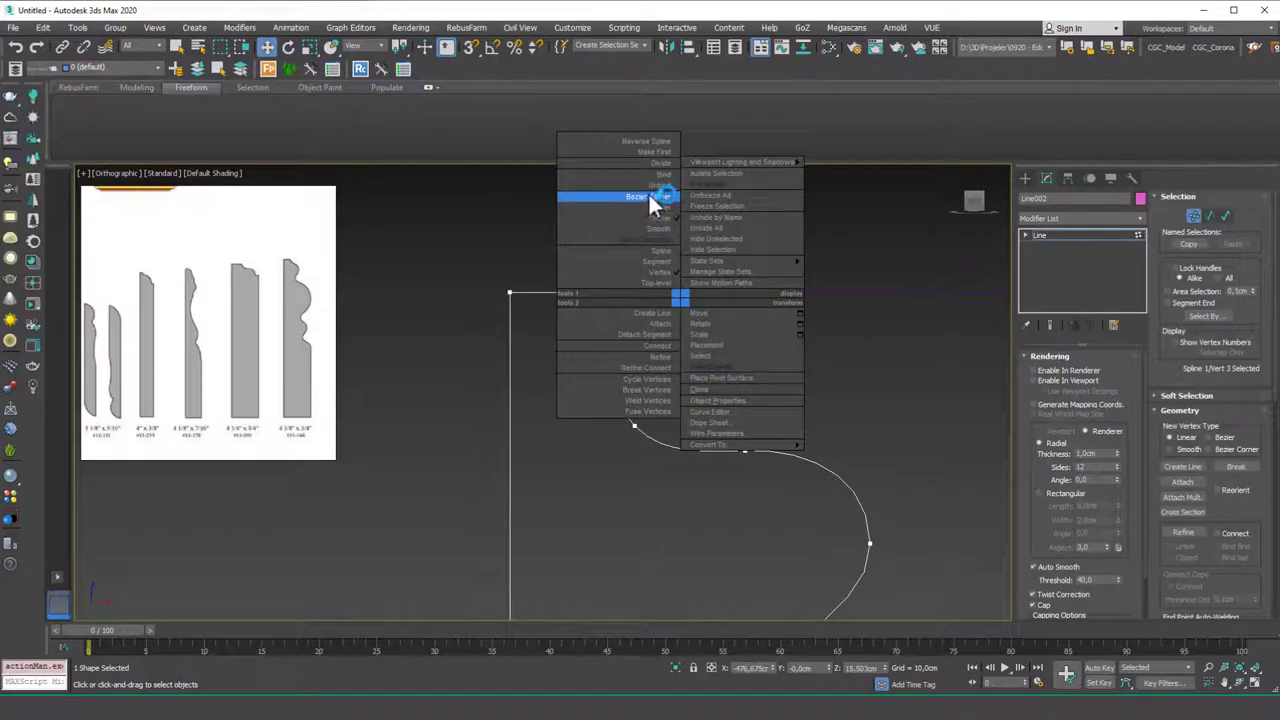
left_click(614, 302)
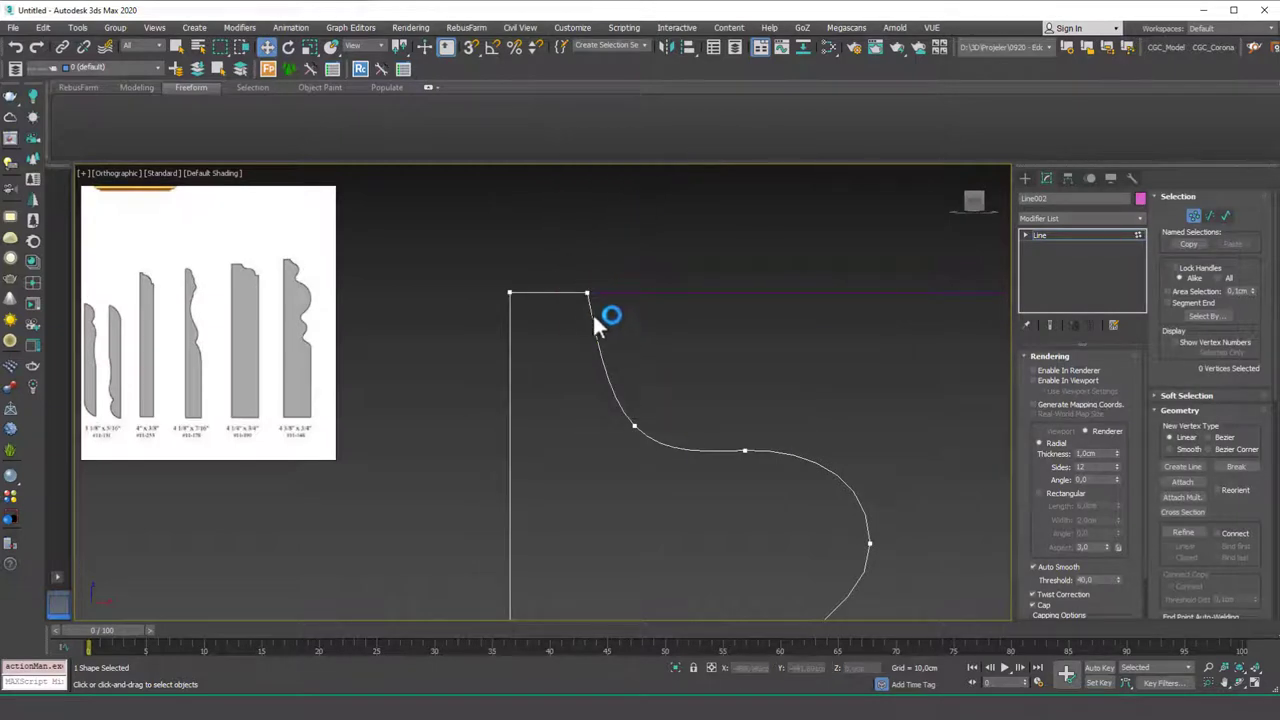
left_click(587, 293)
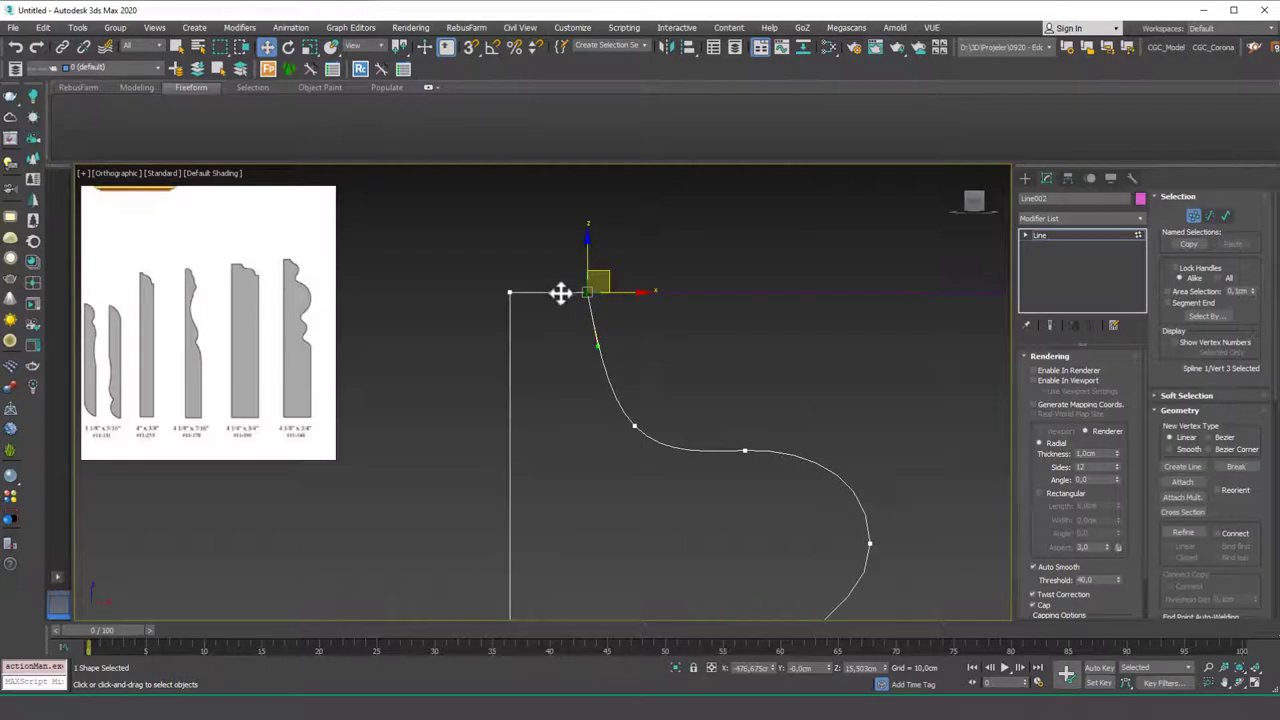
left_click_drag(560, 293, 551, 264)
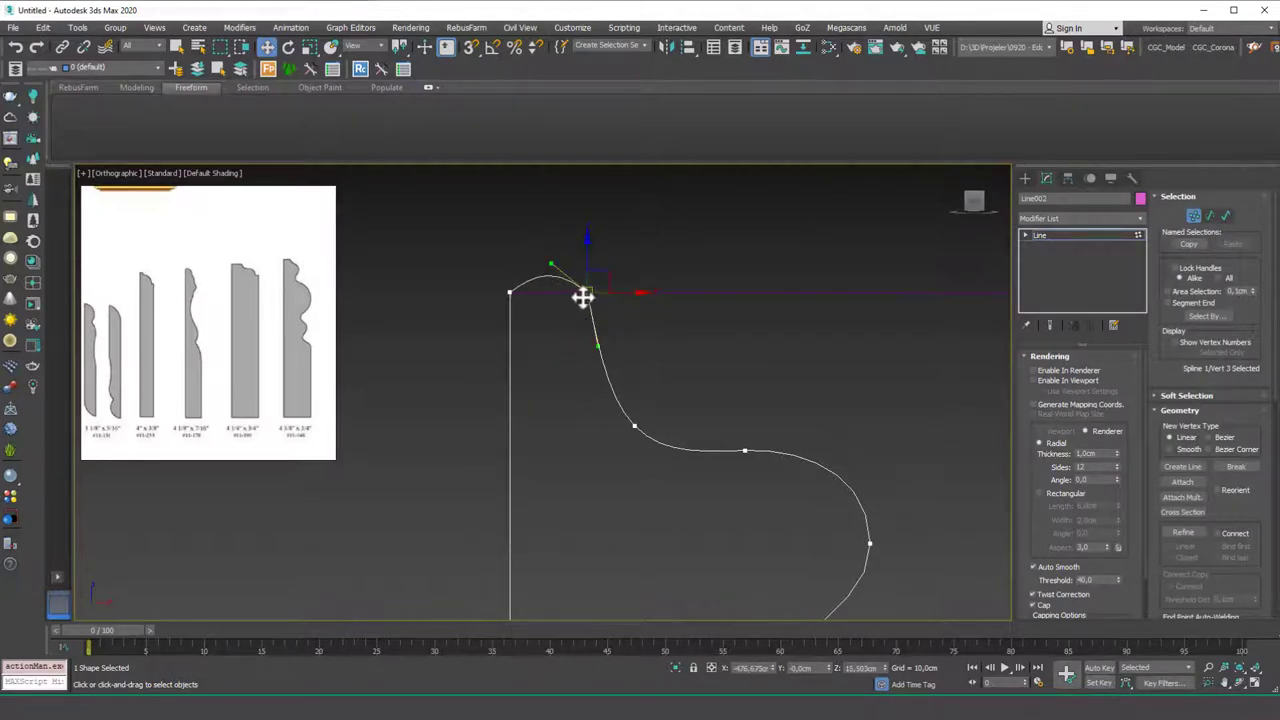
left_click_drag(596, 347, 586, 347)
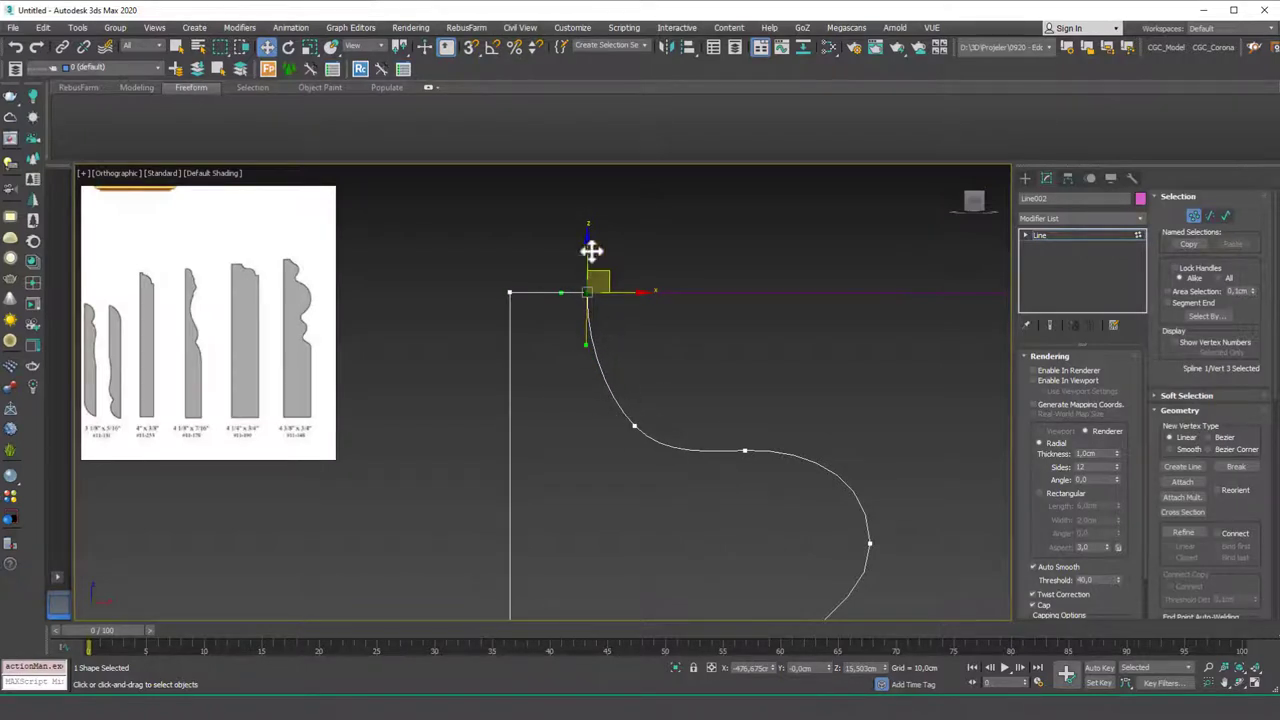
Step: Fillet the corner vertex where the lowest curve meets the profile's long straight outer edge
scroll(622, 329, "down", 8)
middle_click_drag(718, 499, 693, 210)
scroll(720, 388, "up", 6)
left_click_drag(803, 351, 892, 456)
scroll(1265, 445, "down", 5)
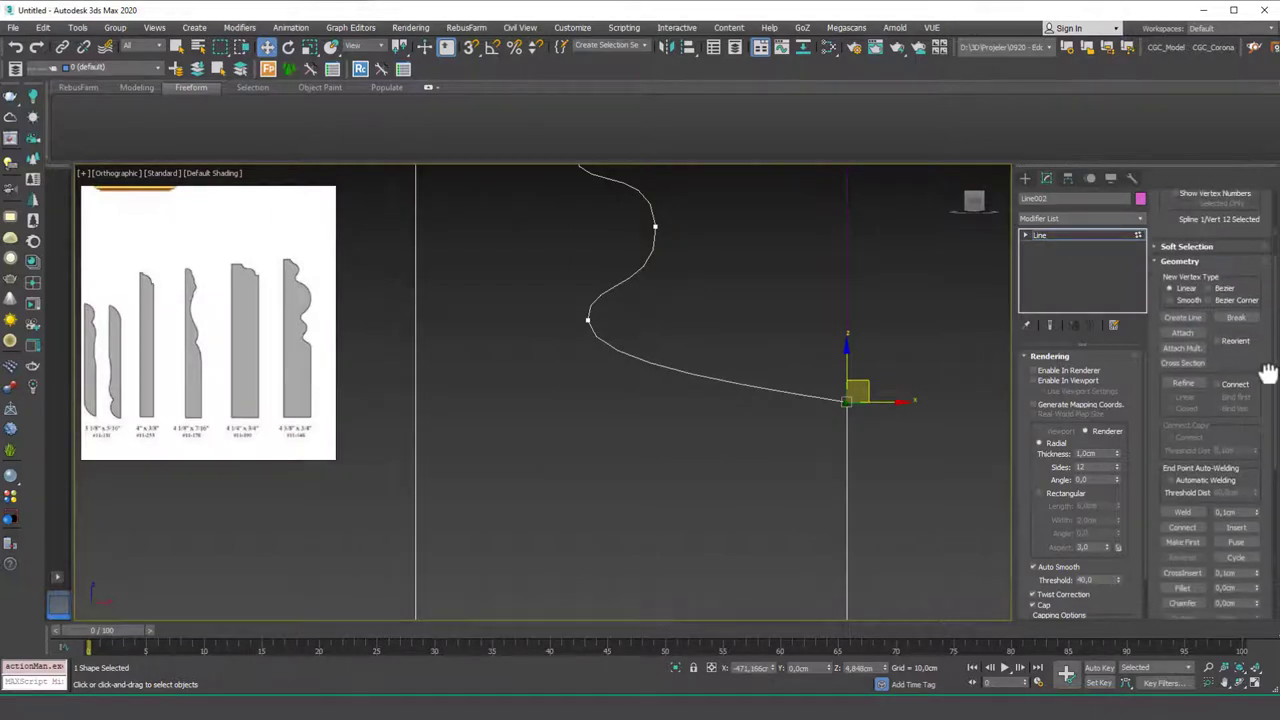
scroll(1268, 380, "down", 2)
left_click_drag(1258, 507, 1257, 497)
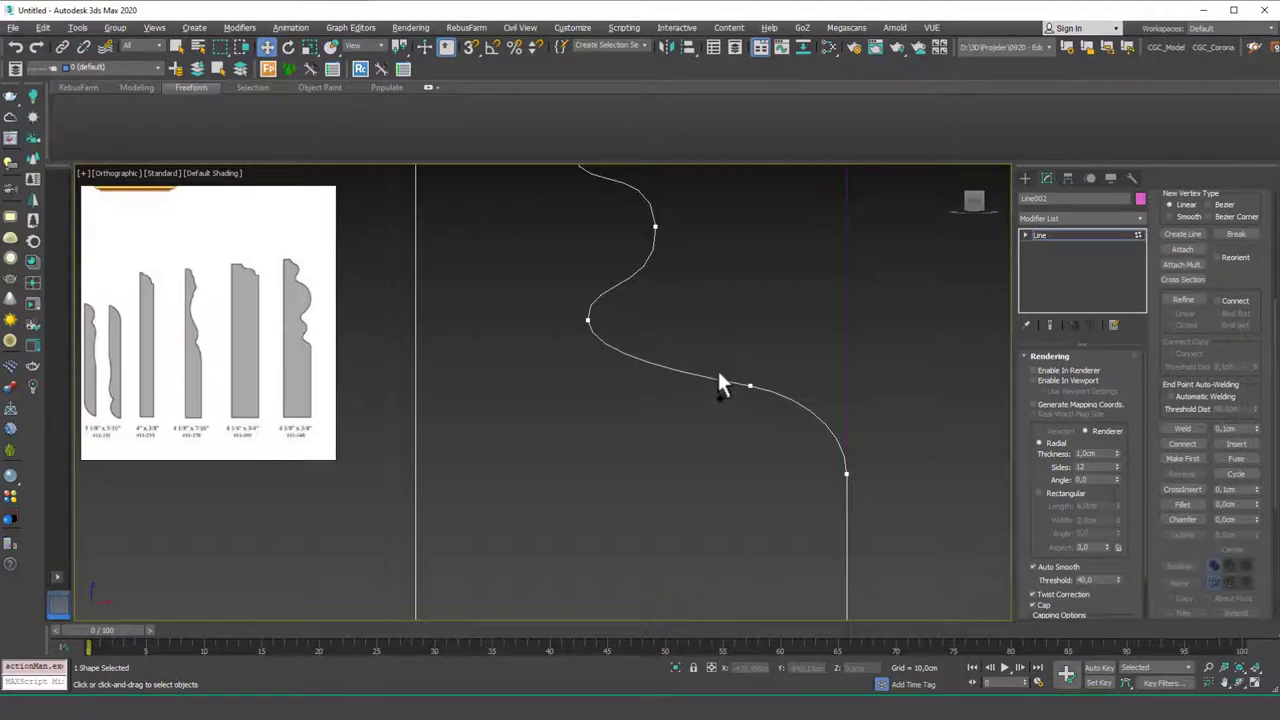
Step: Select the curved edge's vertices from the upper small bulge to the start of the fillet and move them slightly outward
scroll(722, 385, "down", 6)
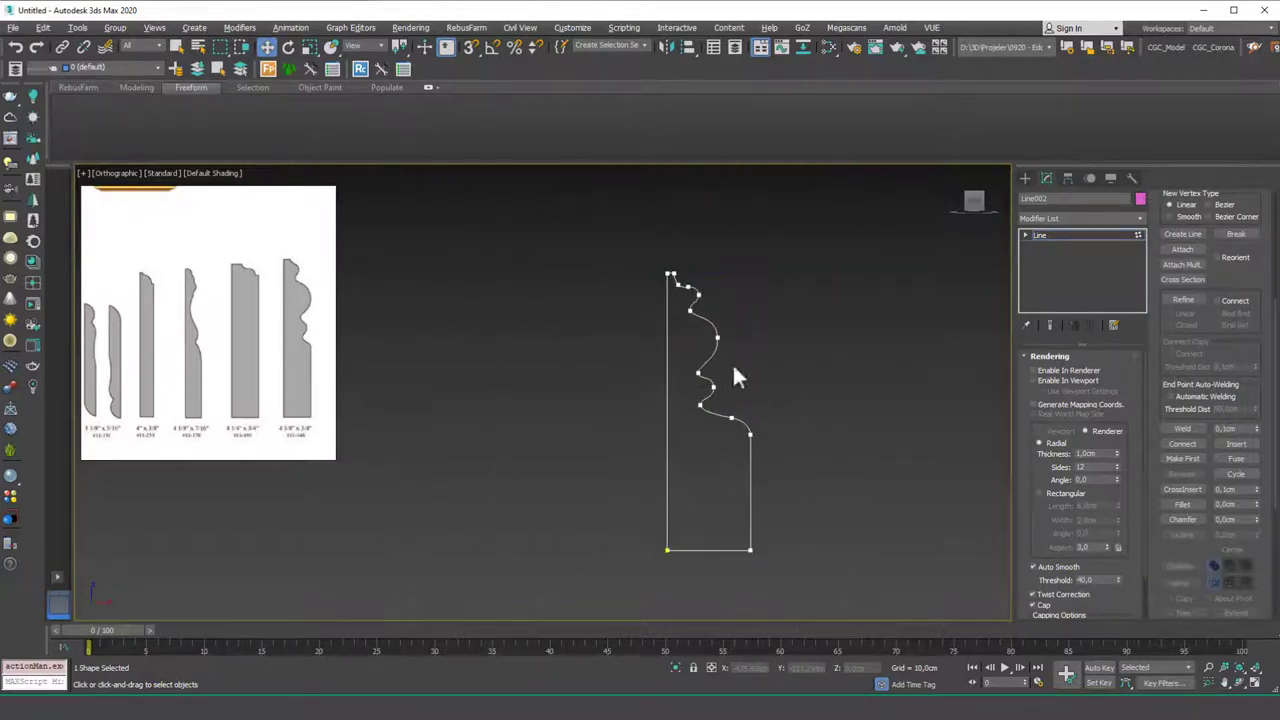
scroll(708, 365, "up", 3)
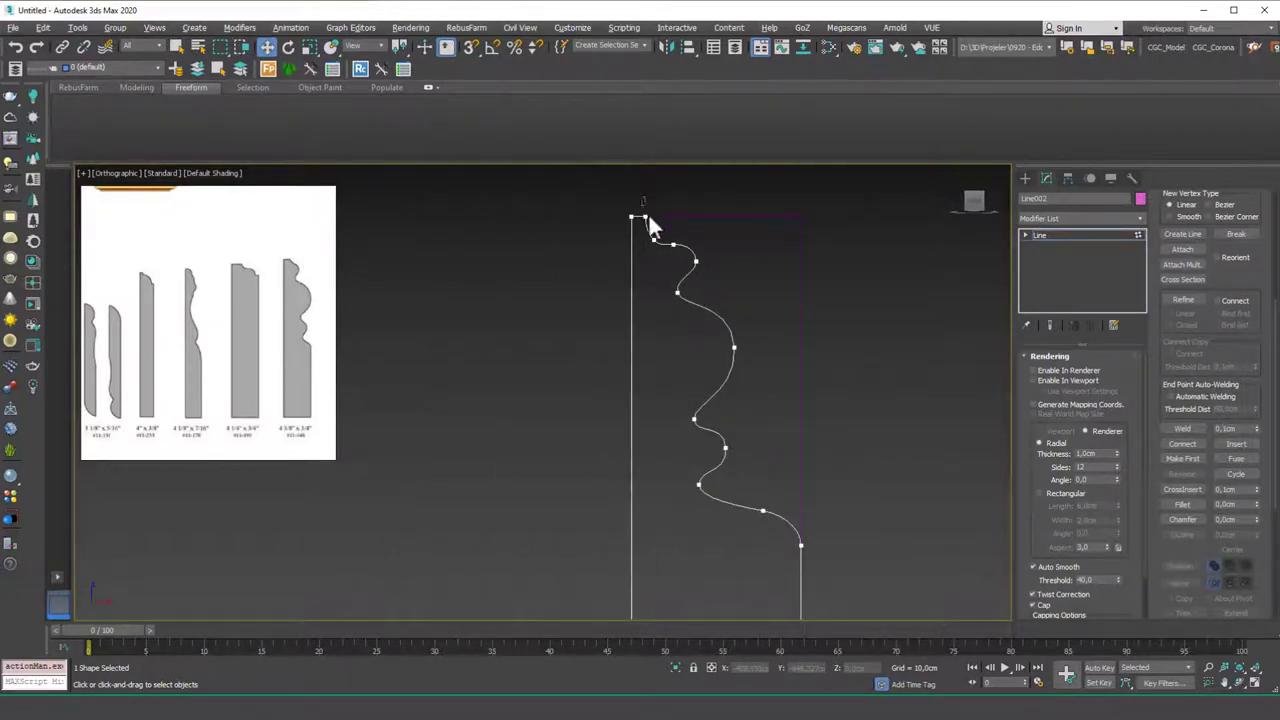
left_click_drag(693, 178, 694, 184)
left_click_drag(752, 502, 775, 527)
left_click_drag(694, 243, 718, 240)
Step: Adjust the tangent of the vertex at the foot of the steep curve below the profile's top edge
left_click(710, 221)
left_click(665, 239)
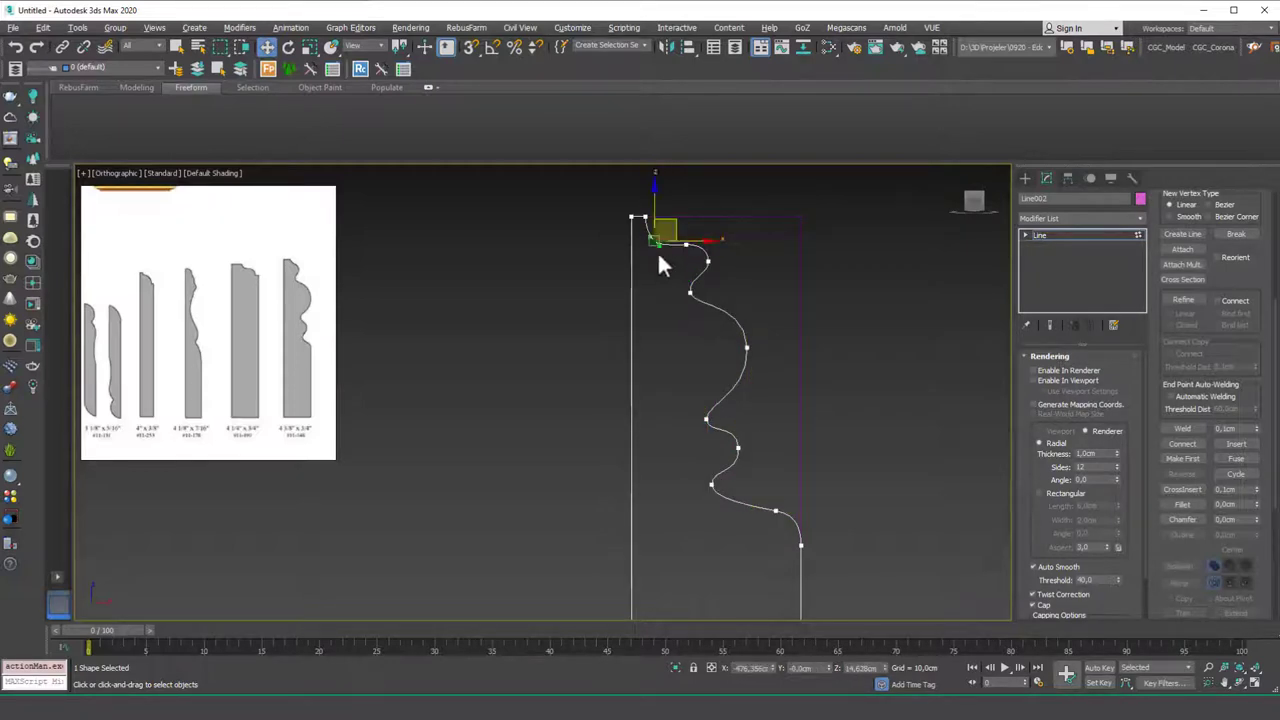
left_click_drag(645, 235, 644, 236)
scroll(741, 485, "down", 3)
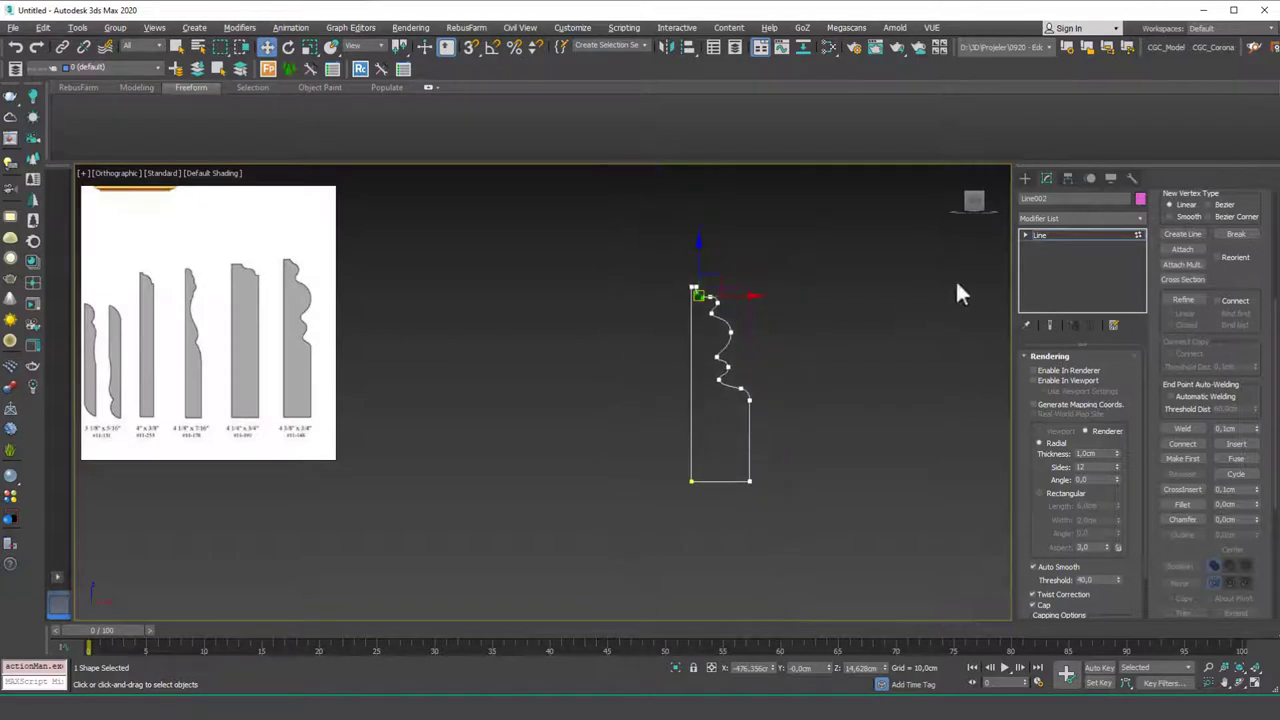
Step: Select the fillet and bottom vertices of the straight outer edge and move them inward to narrow the profile
left_click(1040, 235)
left_click_drag(748, 371, 735, 375)
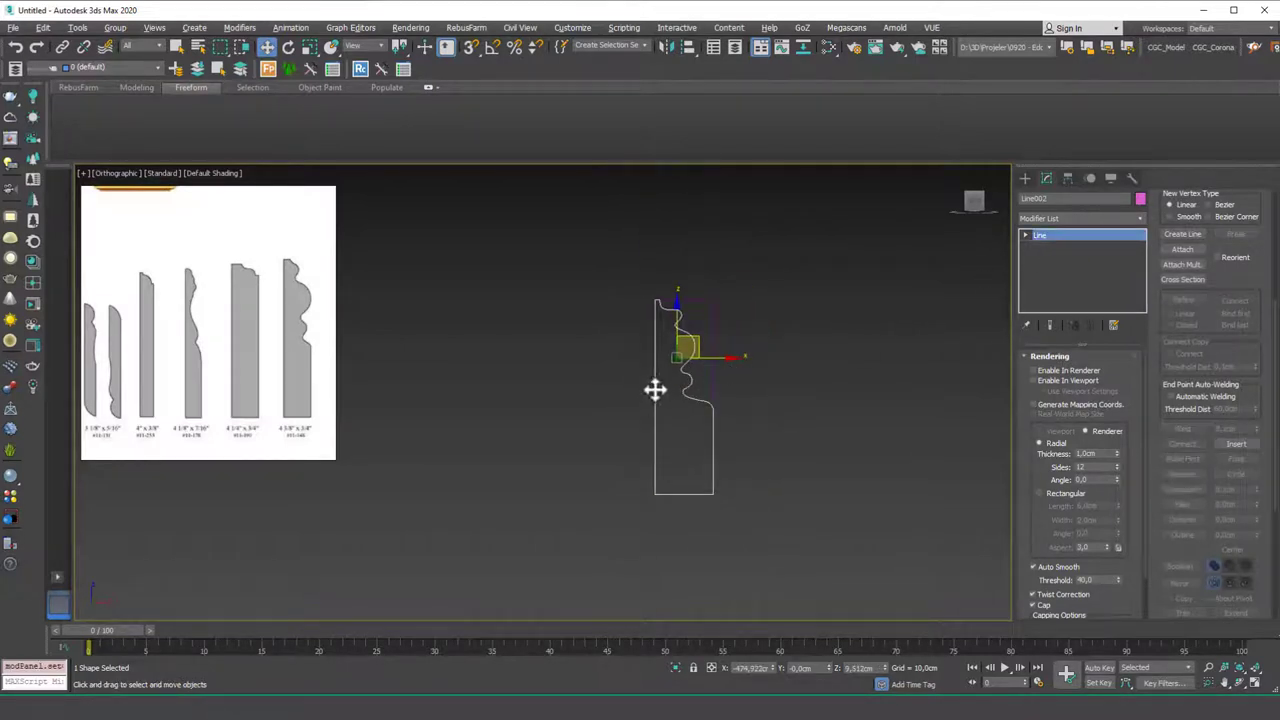
left_click_drag(655, 390, 640, 391)
scroll(670, 428, "up", 3)
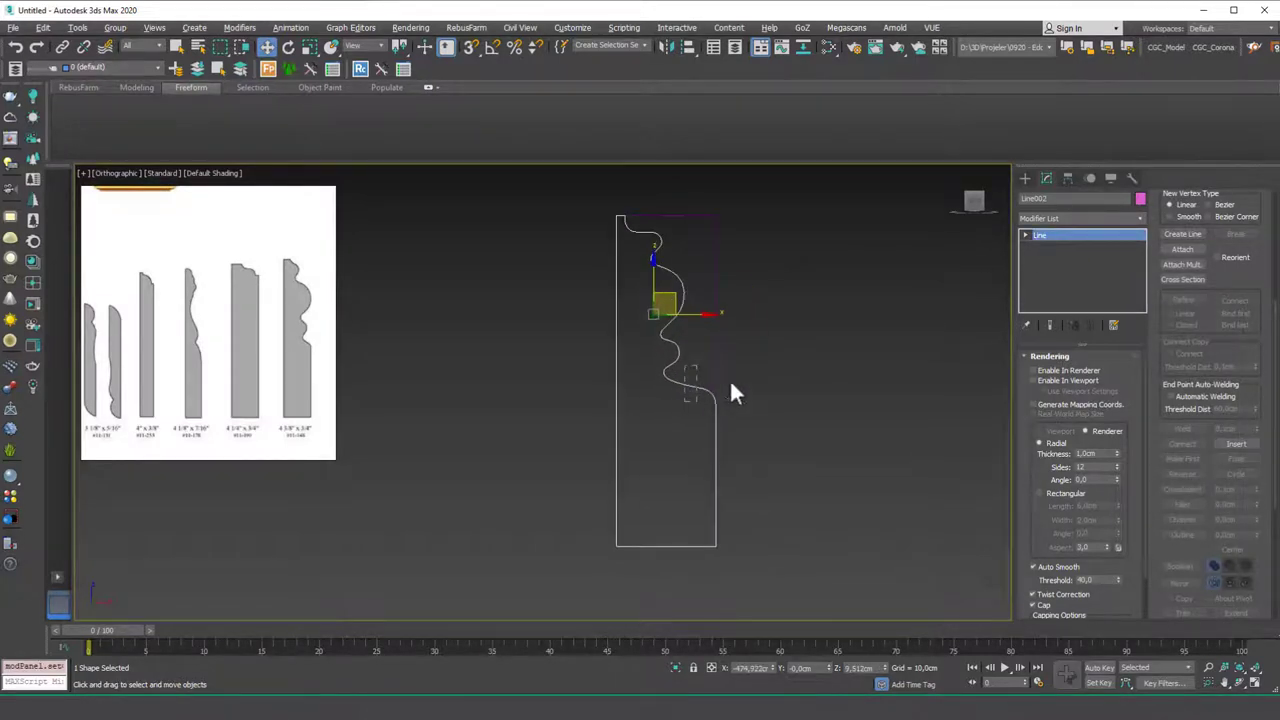
key("1")
left_click_drag(769, 351, 692, 452)
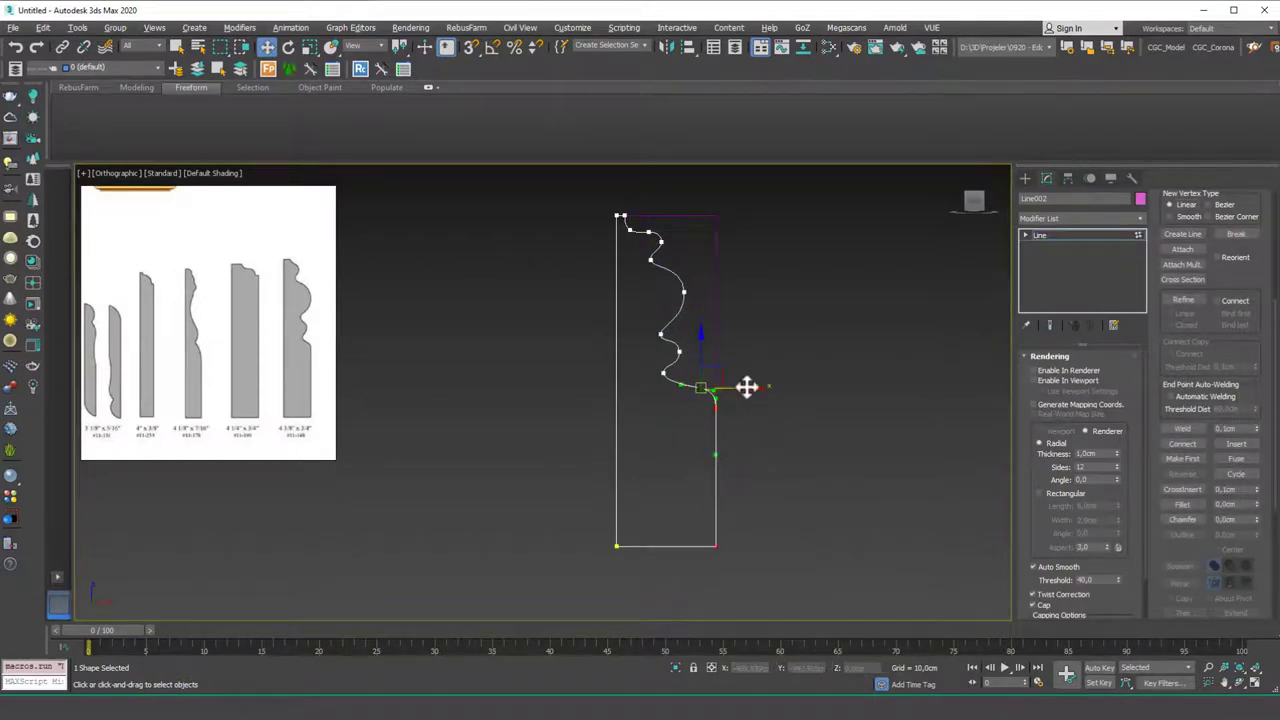
left_click_drag(747, 387, 732, 391)
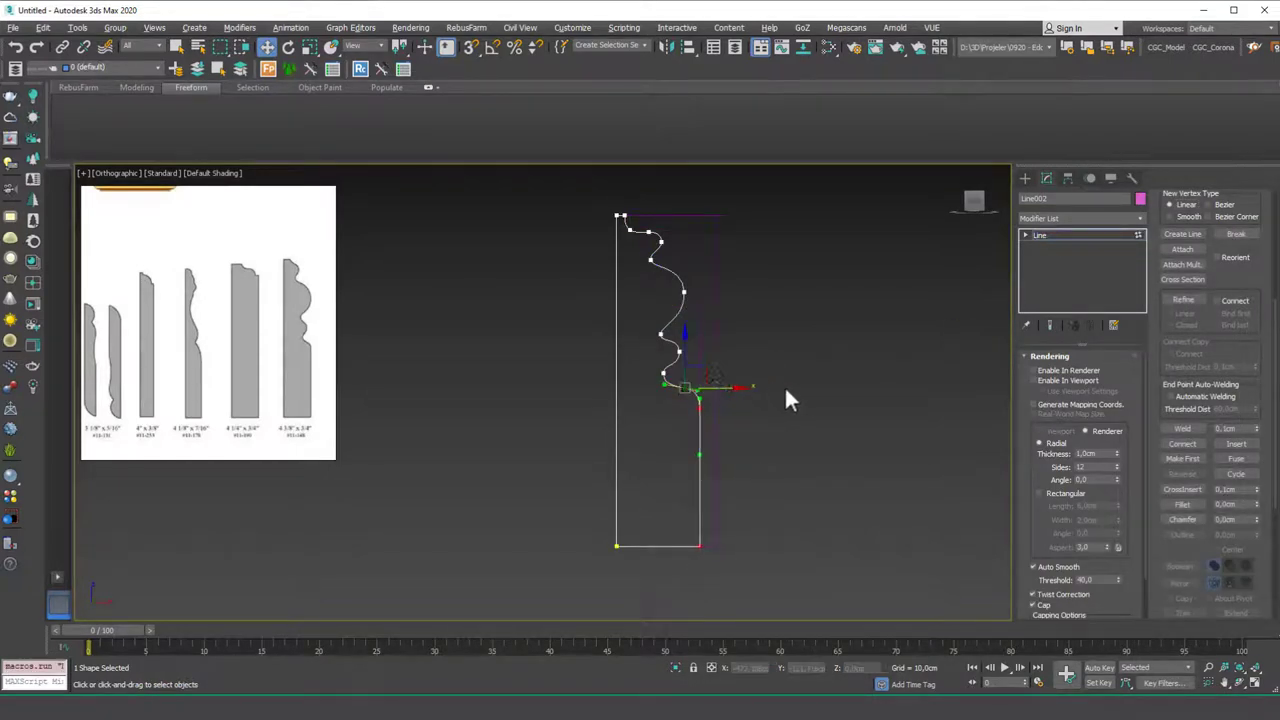
key("1")
Step: Select the swept baseboard and pick the reshaped profile again as its custom Sweep section
scroll(597, 391, "down", 8)
middle_click_drag(669, 420, 584, 441)
left_click(804, 309)
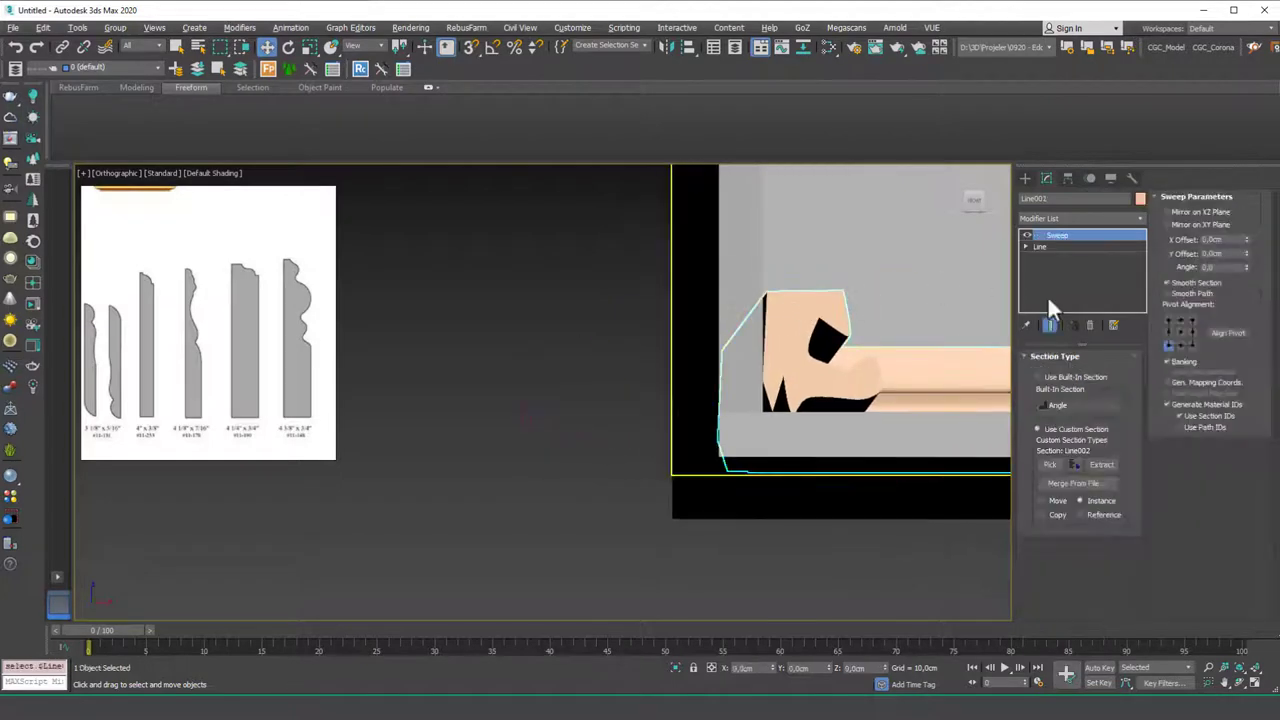
left_click(1056, 458)
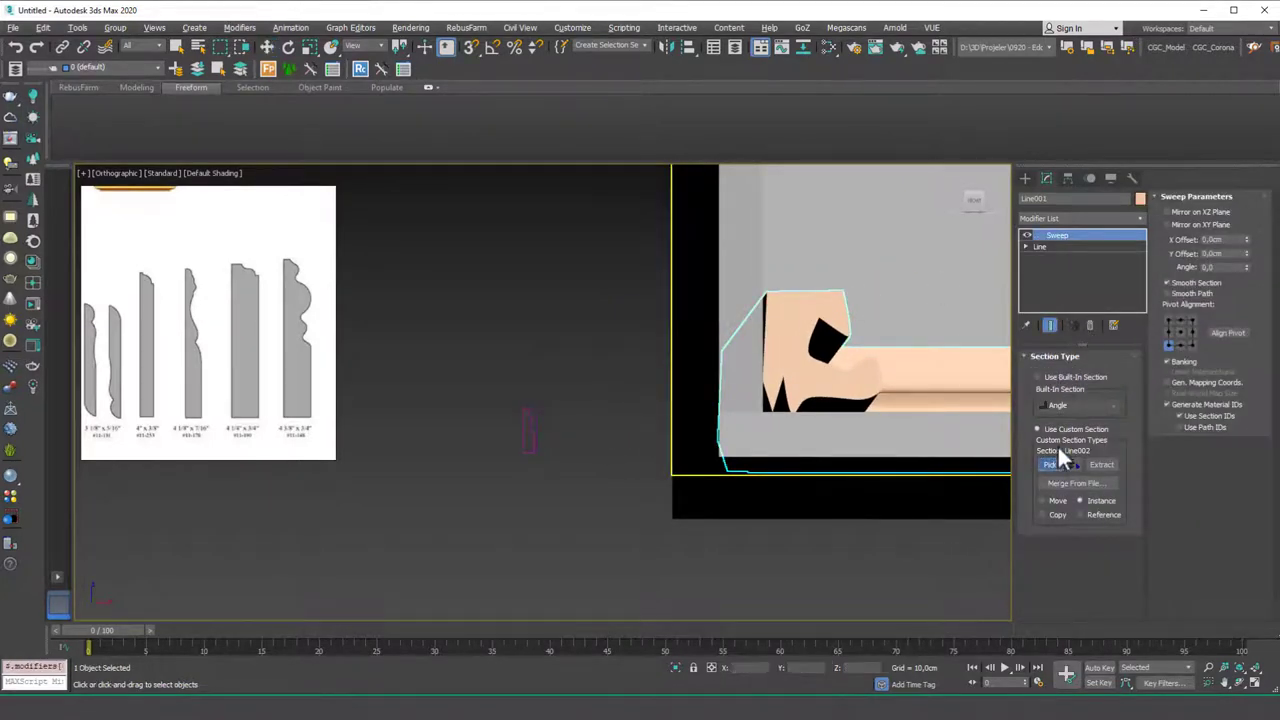
left_click(530, 428)
middle_click_drag(811, 336, 753, 405, "alt")
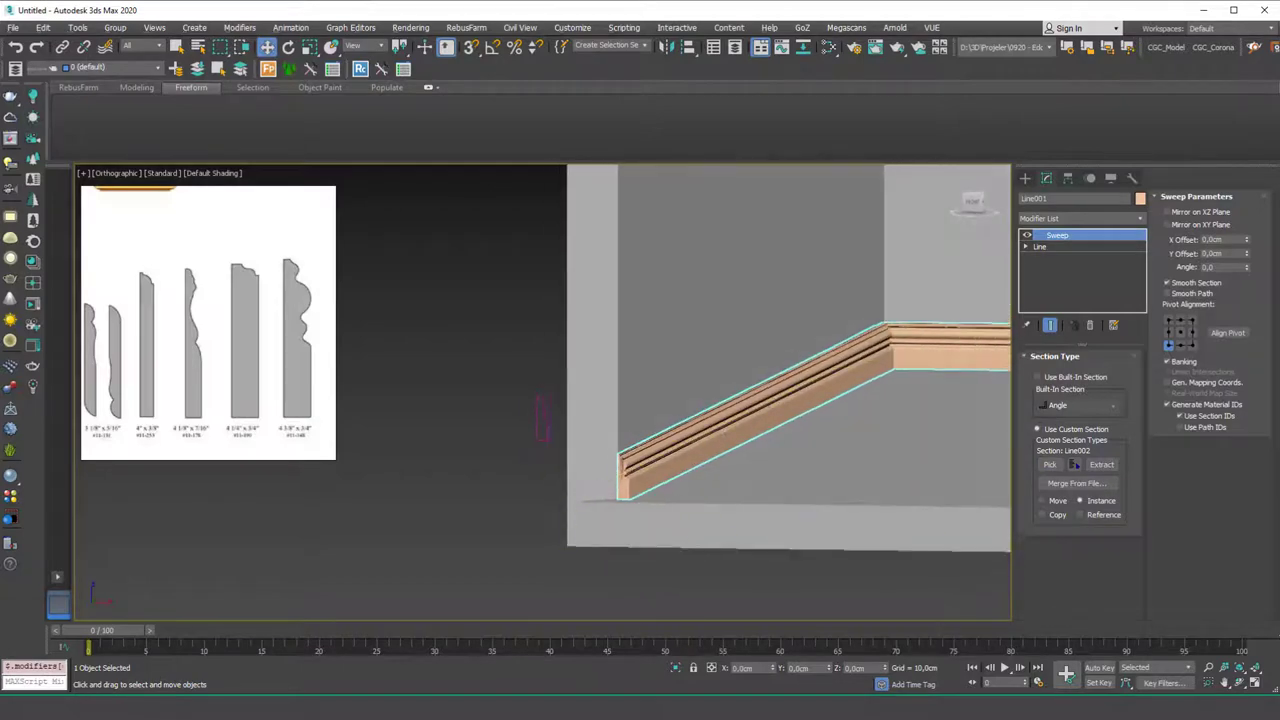
Step: Examine the swept baseboard's moulding and corner joint from several angles, toggling the edged faces display
scroll(633, 490, "up", 3)
right_click(642, 434)
left_click(540, 423)
left_click(485, 431)
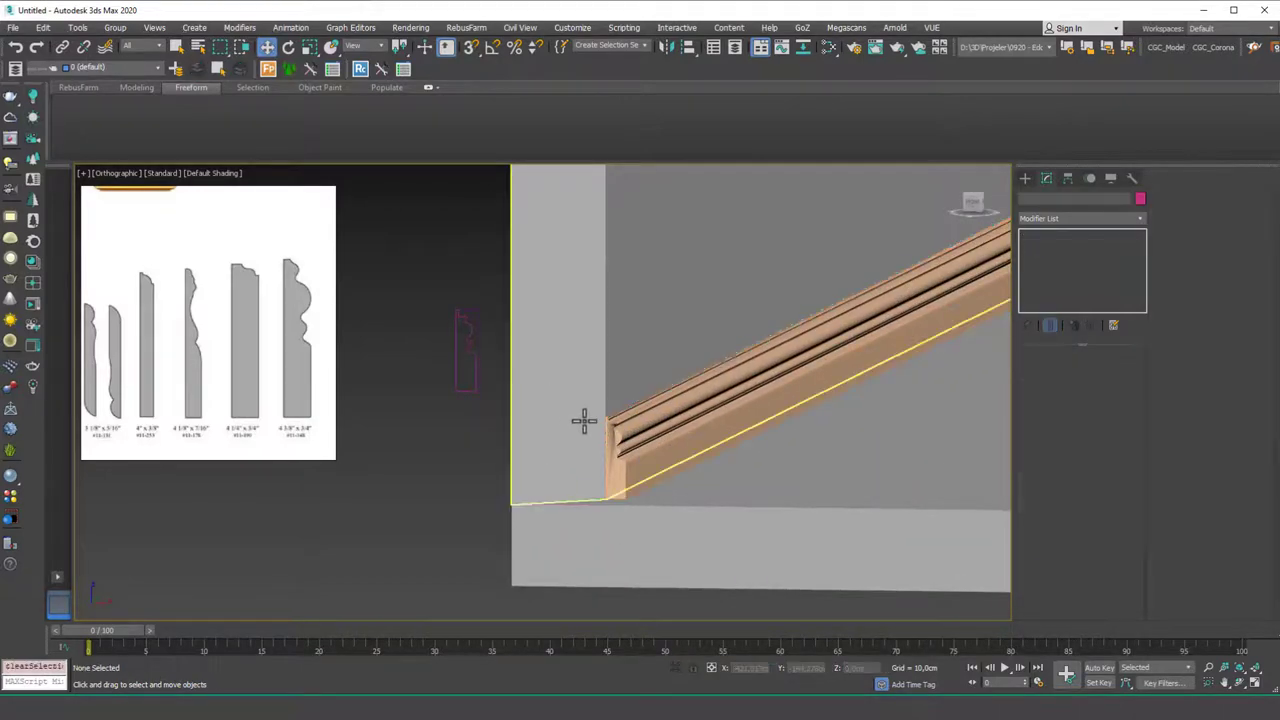
key("F4")
middle_click_drag(590, 430, 545, 437)
key("F4")
mouse_move(782, 317)
middle_mouse_down()
mouse_move(631, 391)
mouse_move(600, 440)
middle_mouse_up()
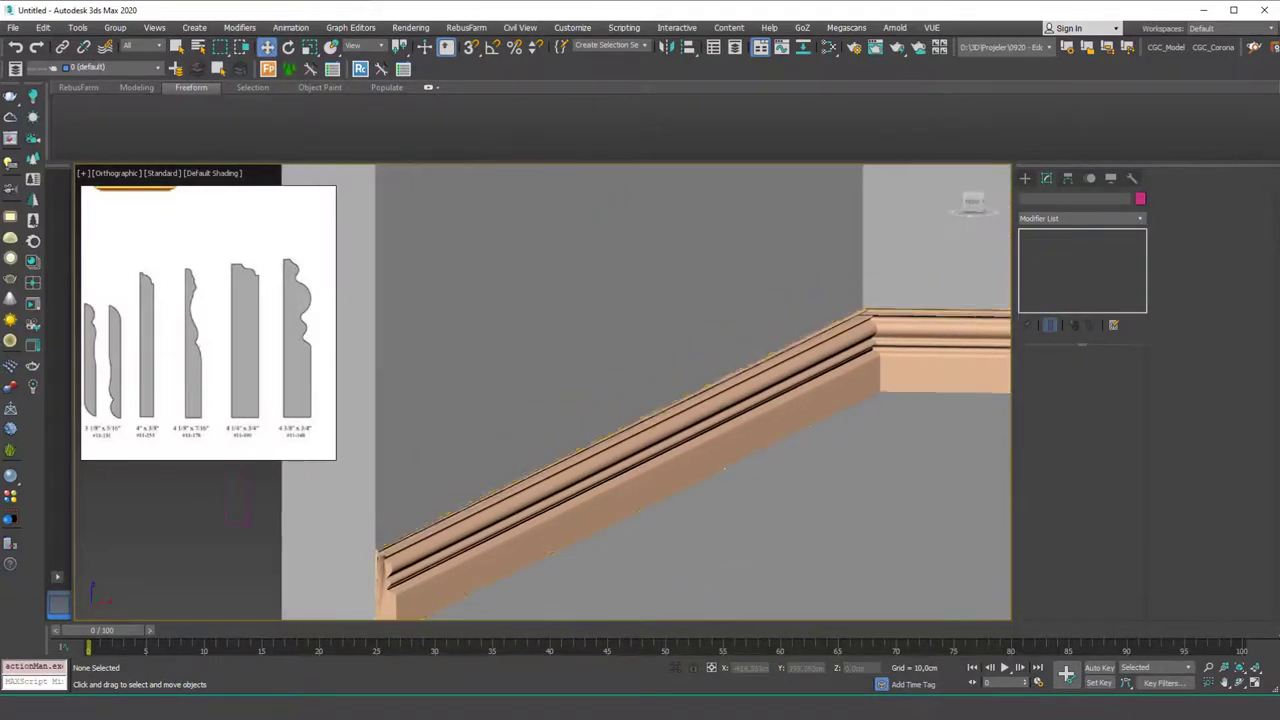
mouse_move(720, 320)
middle_mouse_down("alt")
mouse_move(725, 449)
mouse_move(700, 406)
middle_mouse_up("alt")
scroll(806, 309, "up", 5)
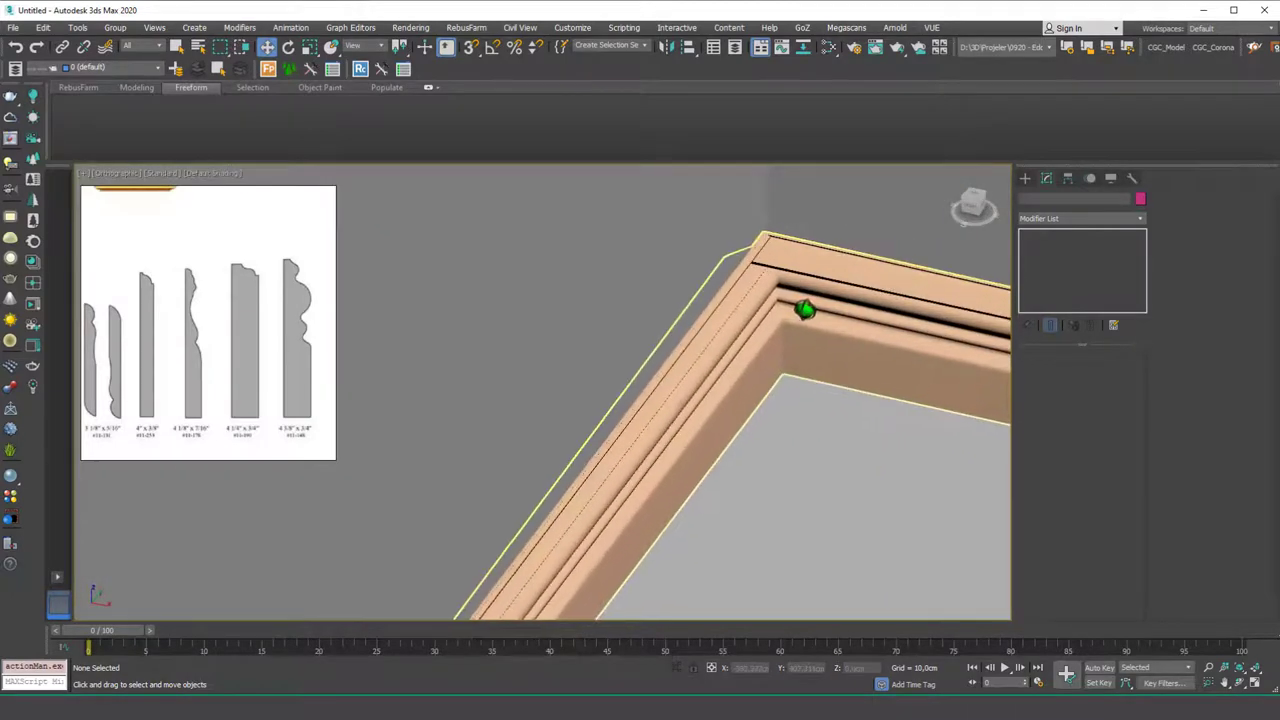
scroll(806, 309, "down", 2)
middle_click_drag(806, 310, 552, 432, "alt")
Step: Turn Smooth Section off and back on in the baseboard's Sweep parameters to compare the shading
left_click(580, 423)
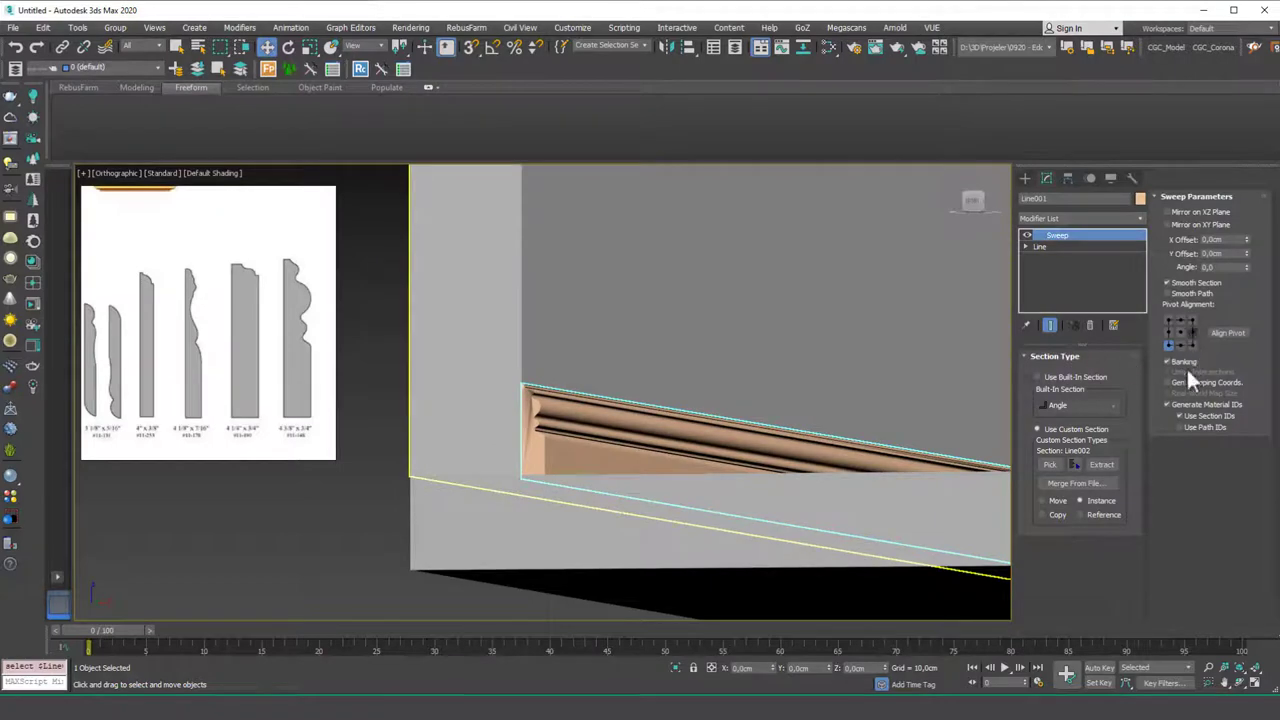
left_click(1187, 282)
left_click(1187, 282)
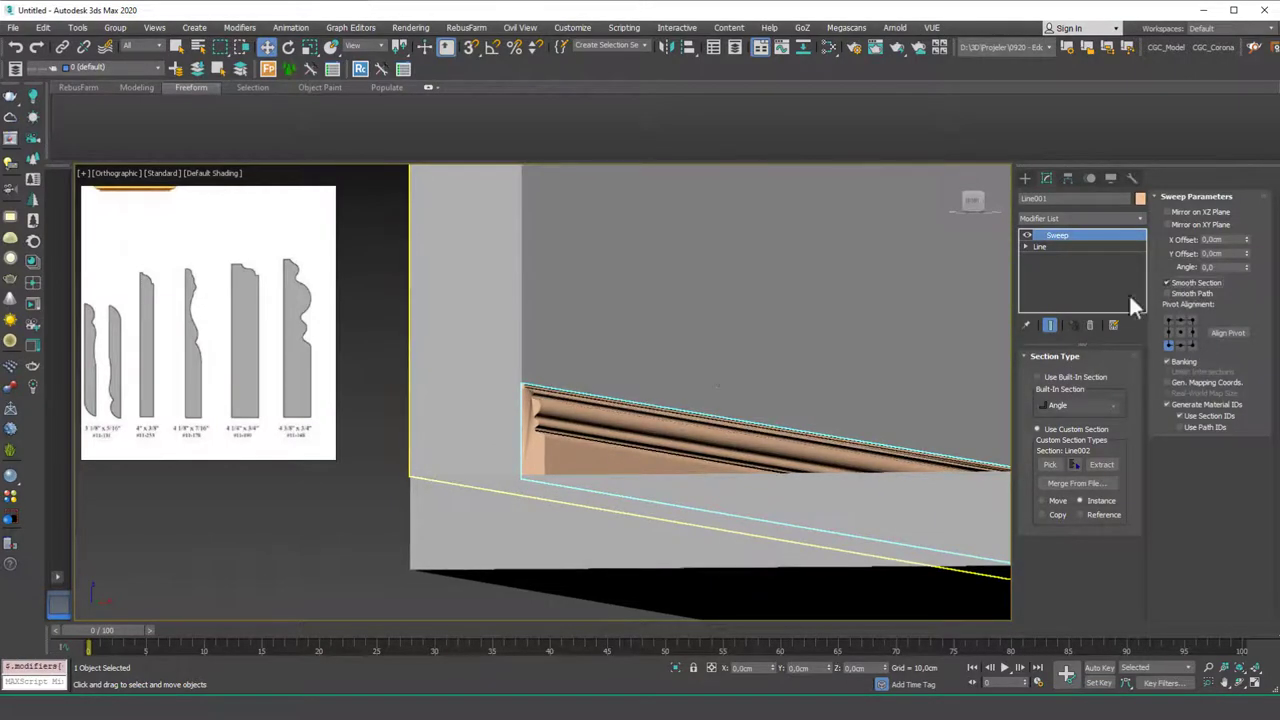
scroll(524, 425, "up", 4)
scroll(524, 425, "up", 2)
scroll(524, 425, "down", 6)
middle_click_drag(546, 454, 677, 458)
scroll(619, 467, "down", 2)
scroll(704, 376, "down", 2)
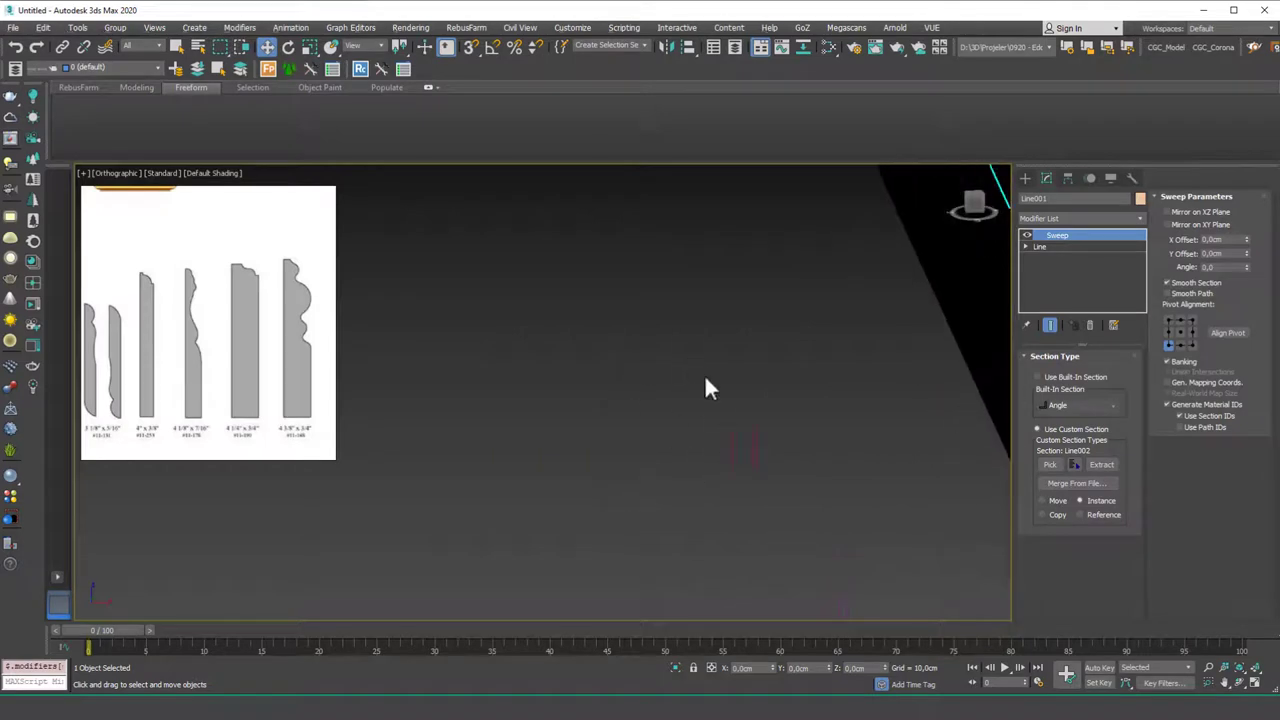
Step: Select the profile line and move its upper small bulge vertex about 7 cm along Y, back into the profile's plane
middle_click_drag(749, 413, 759, 411, "alt")
left_click(710, 384)
key("z")
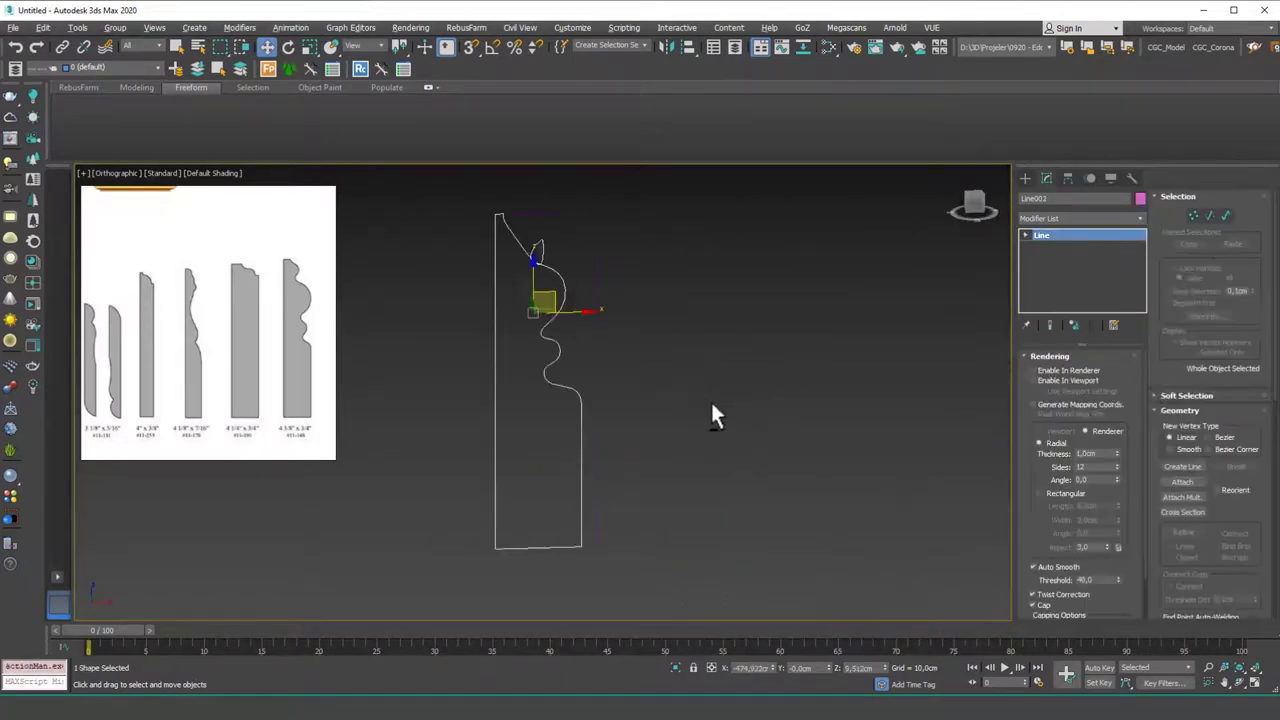
key("f")
key("z")
middle_click_drag(617, 380, 679, 453, "alt")
key("1")
left_click_drag(637, 397, 677, 439)
middle_click_drag(677, 439, 600, 418, "alt")
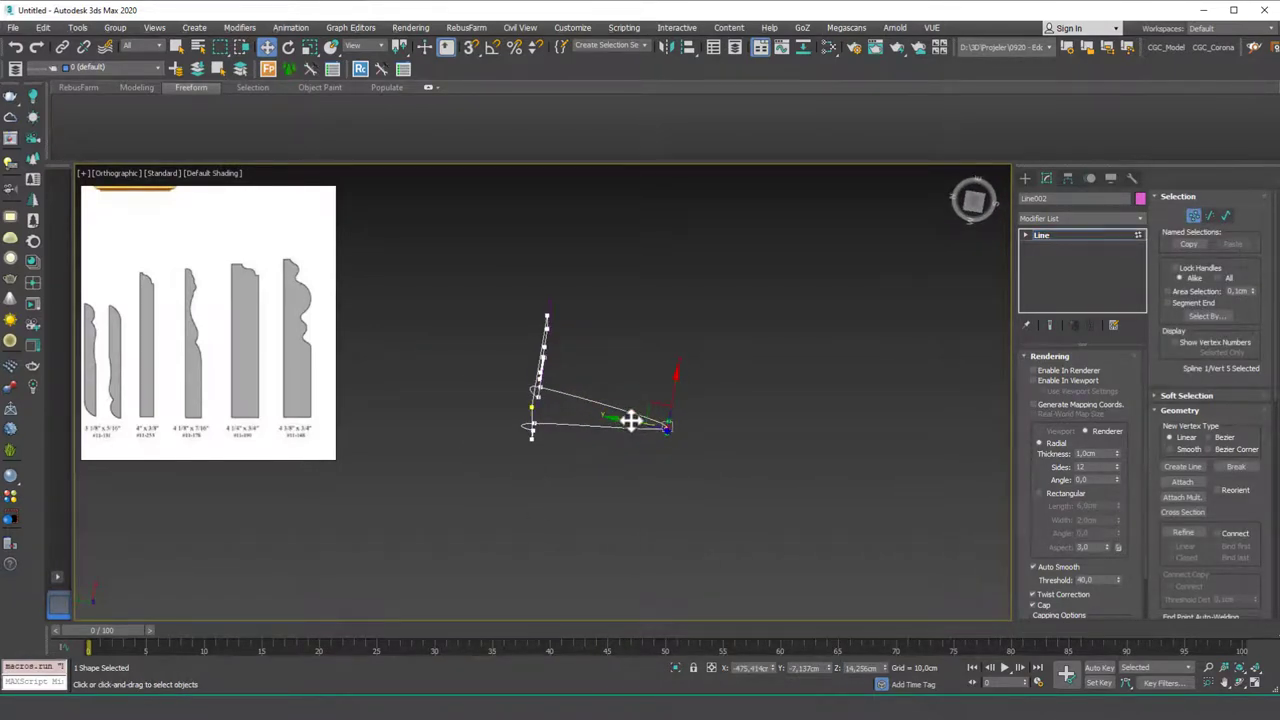
left_click_drag(620, 420, 497, 395)
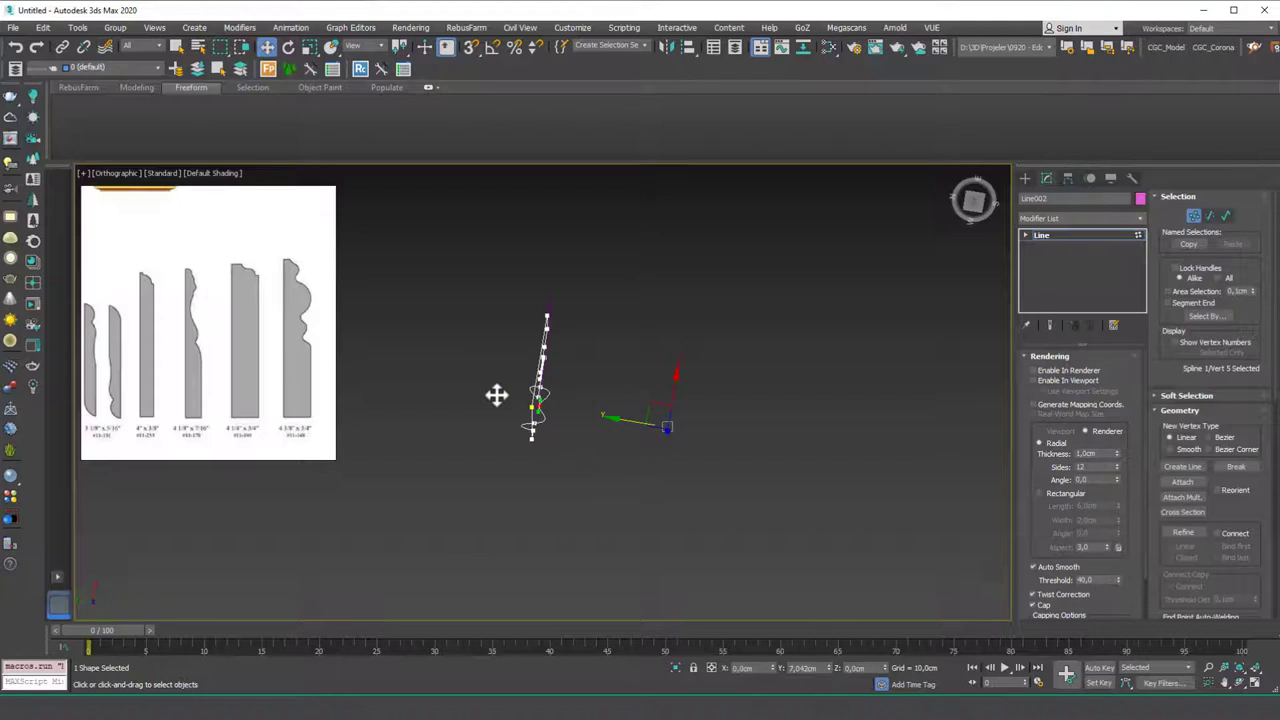
middle_click_drag(600, 443, 569, 398, "alt")
Step: Delete the segments forming the upper small bulge and top edge of the baseboard profile at segment level
key("2")
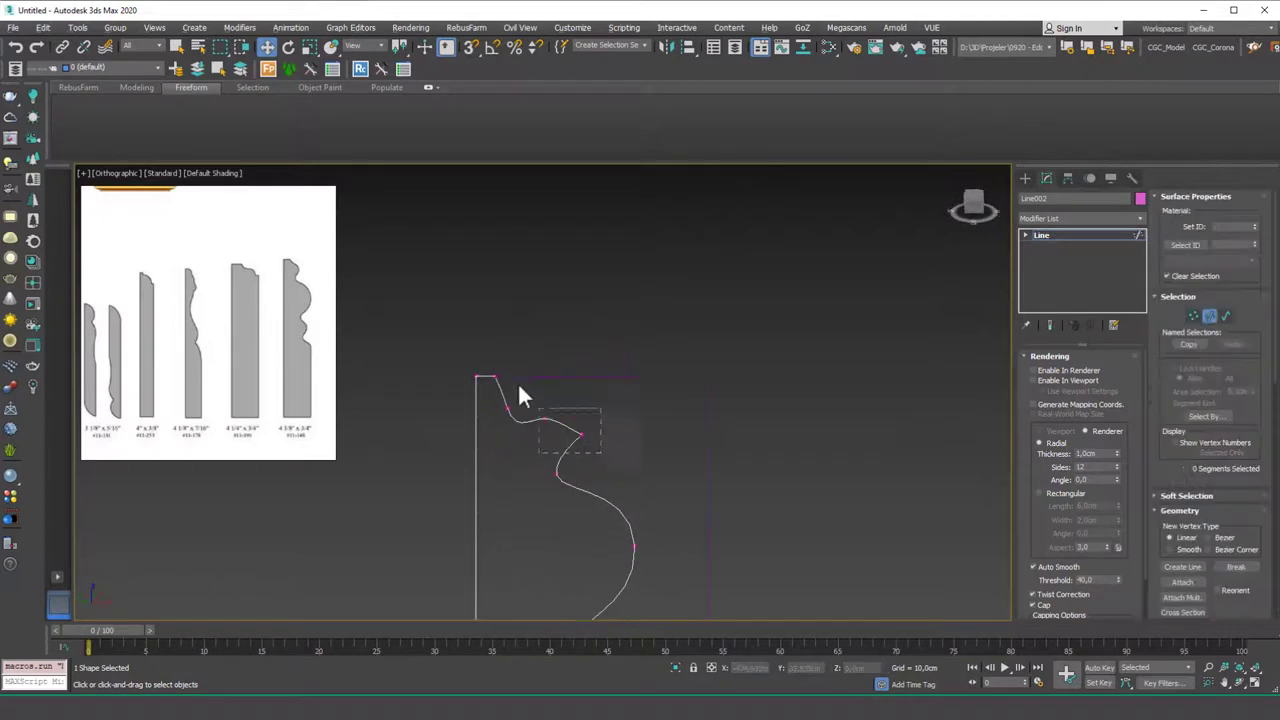
left_click_drag(490, 351, 500, 360)
Step: Draw a stepped line with an about 0.8 cm top edge in the front view, from the back edge's top vertex to the curve's open end
key("f")
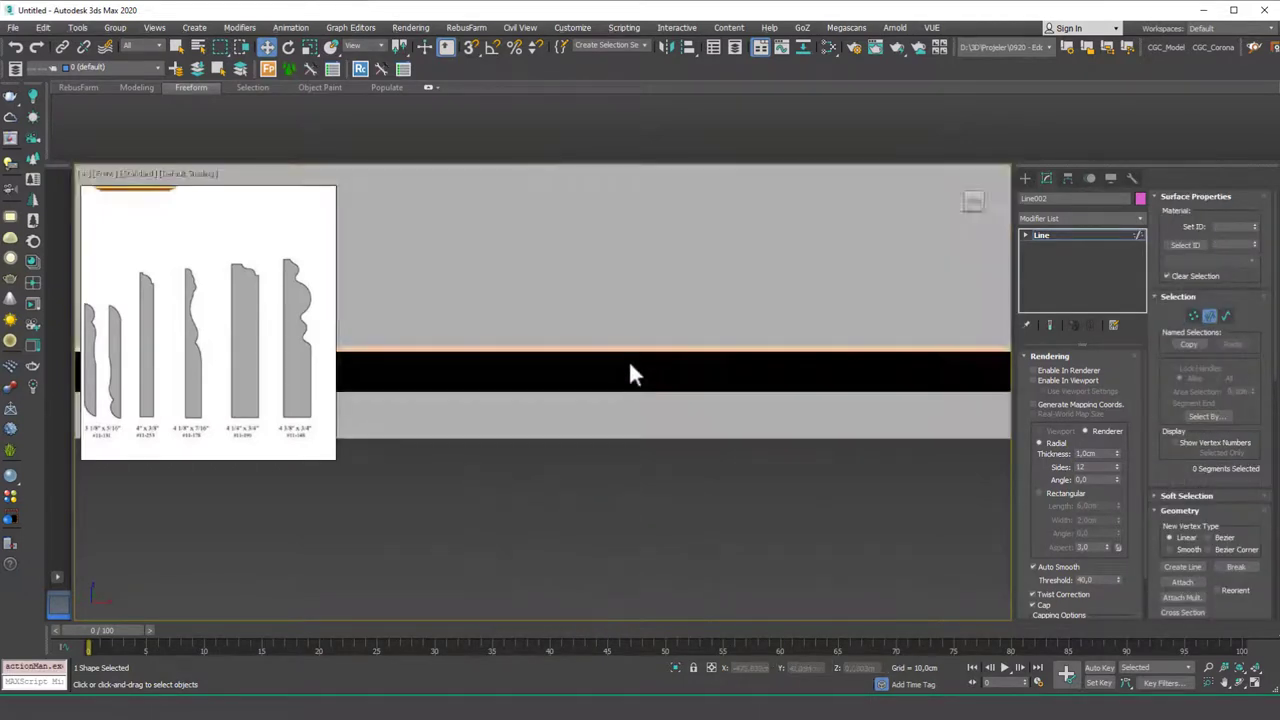
left_click(1026, 179)
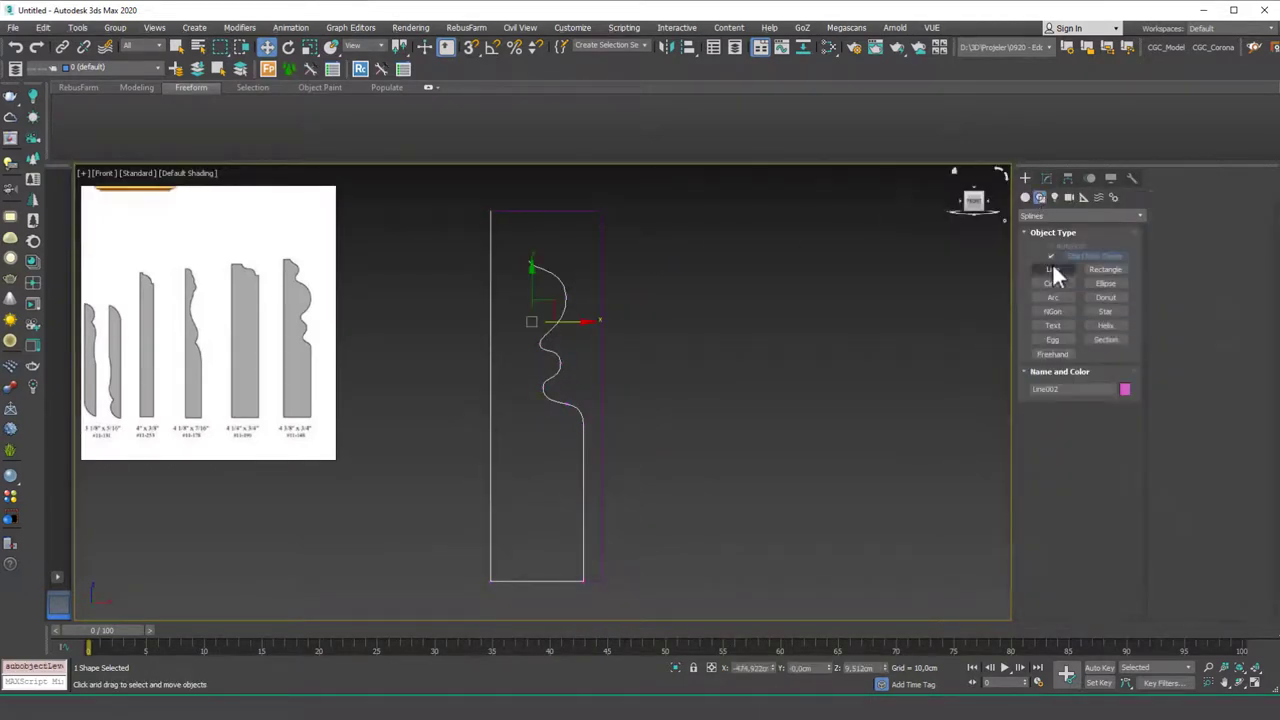
left_click(1052, 269)
scroll(586, 349, "up", 3)
left_click(494, 305)
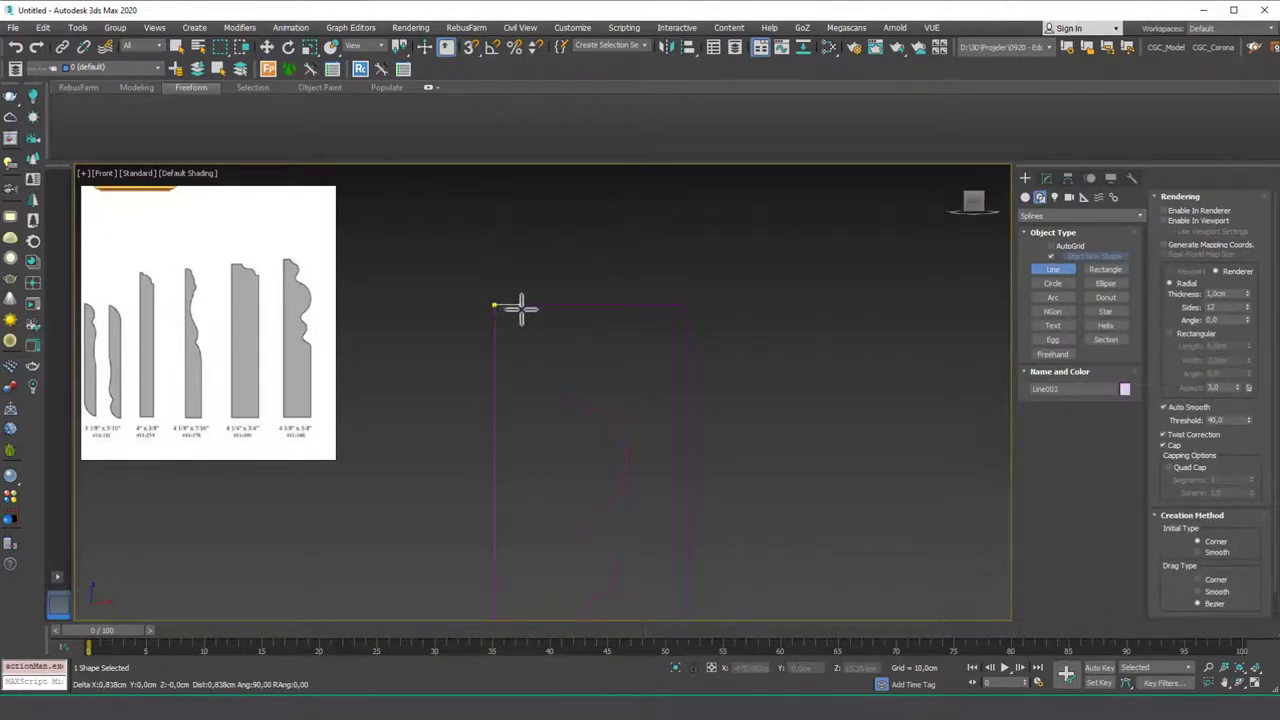
left_click(521, 305)
left_click(526, 337)
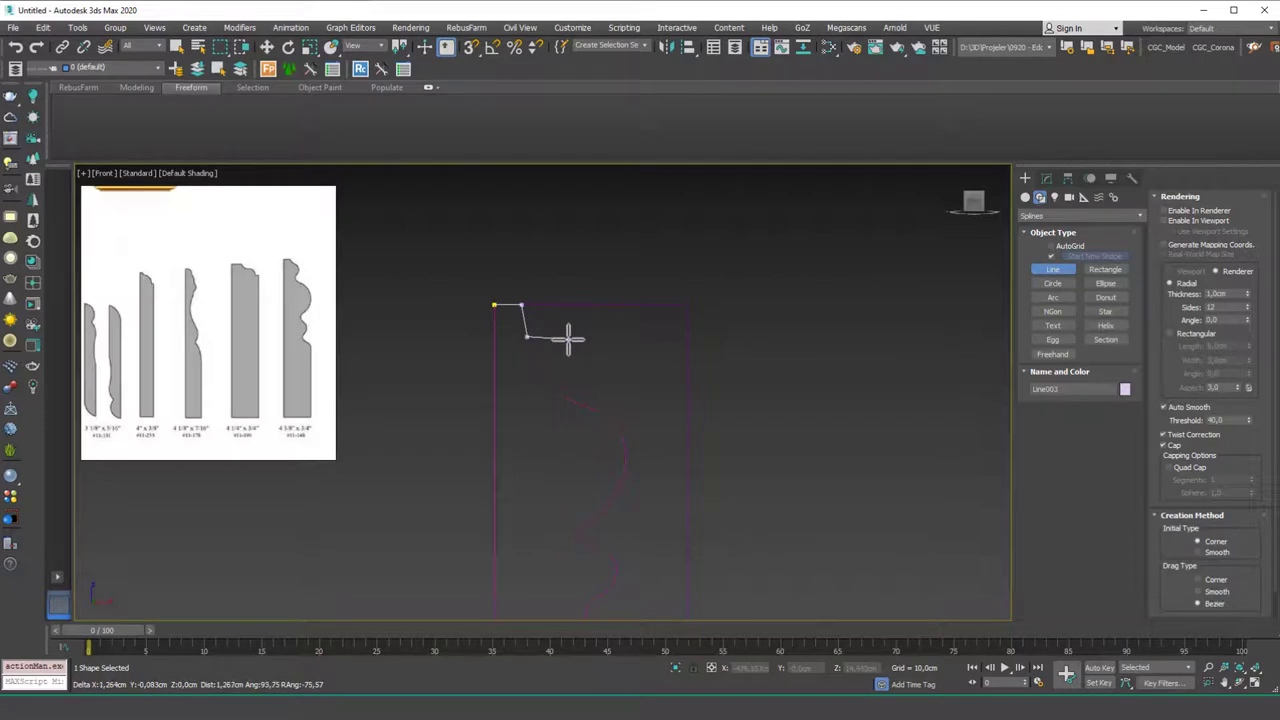
left_click(566, 350)
key("s")
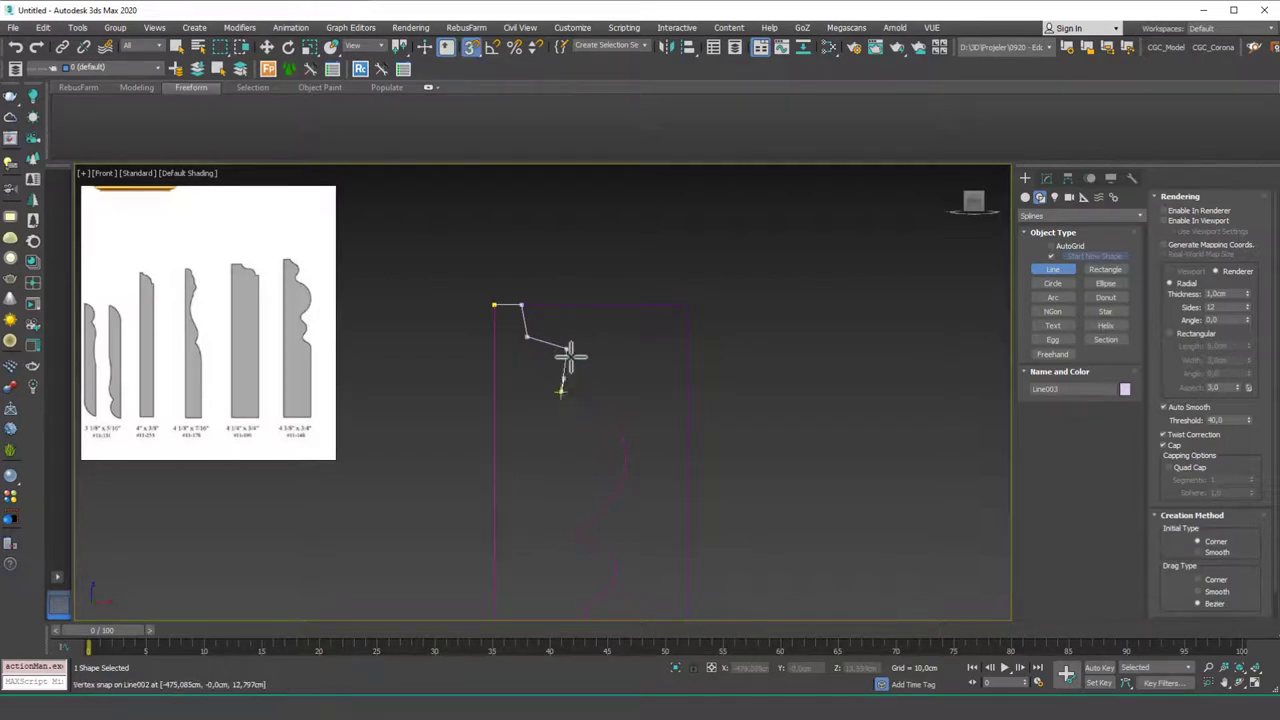
right_click(569, 356)
Step: Attach the new stepped line to the baseboard profile spline
key("w")
mouse_move(583, 331)
middle_mouse_down("alt")
mouse_move(567, 458)
mouse_move(580, 349)
mouse_move(566, 360)
mouse_move(600, 340)
middle_mouse_up("alt")
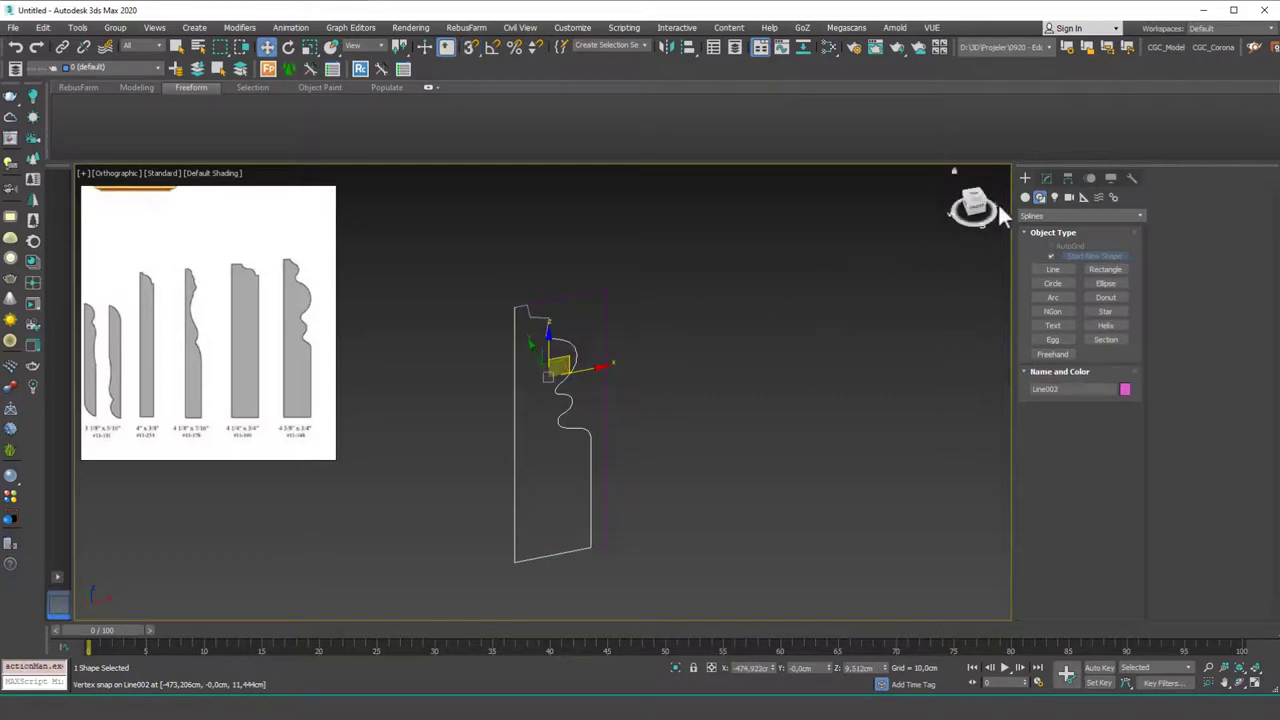
left_click(1047, 178)
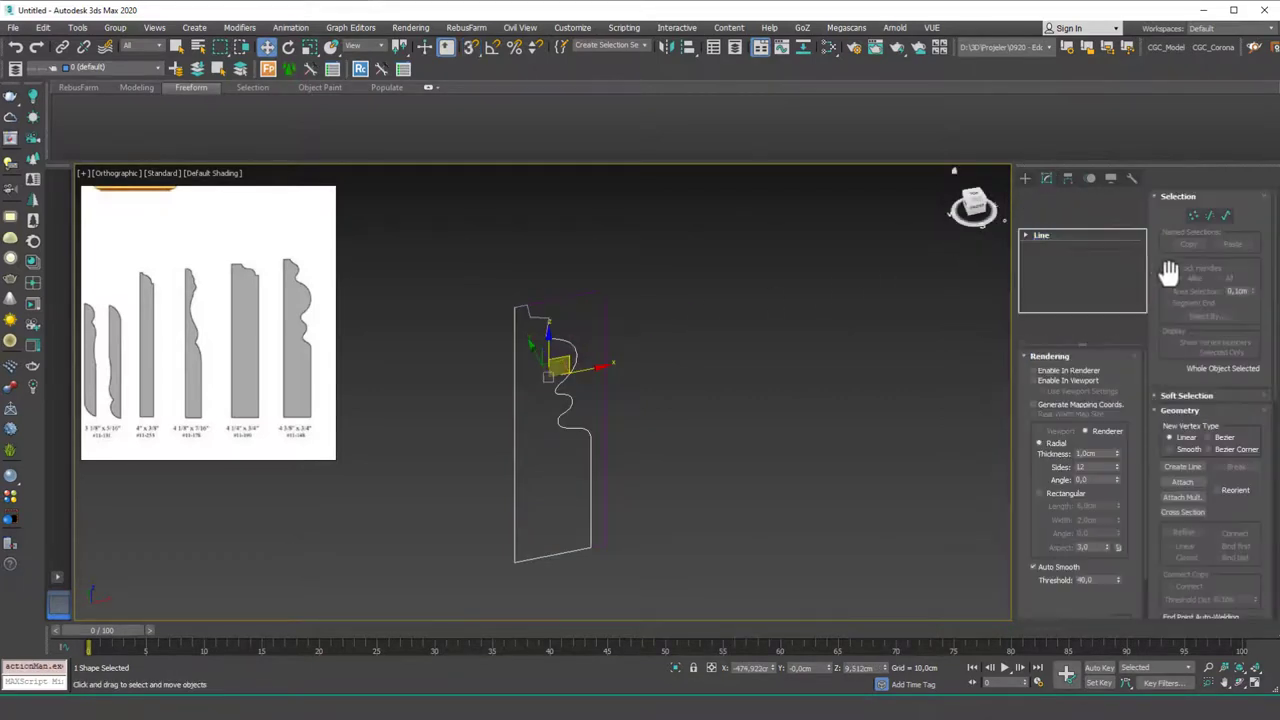
left_click(1184, 484)
left_click(534, 317)
right_click(576, 280)
Step: Select all vertices of the combined profile and weld them with a 0,1 cm threshold
scroll(524, 294, "up", 3)
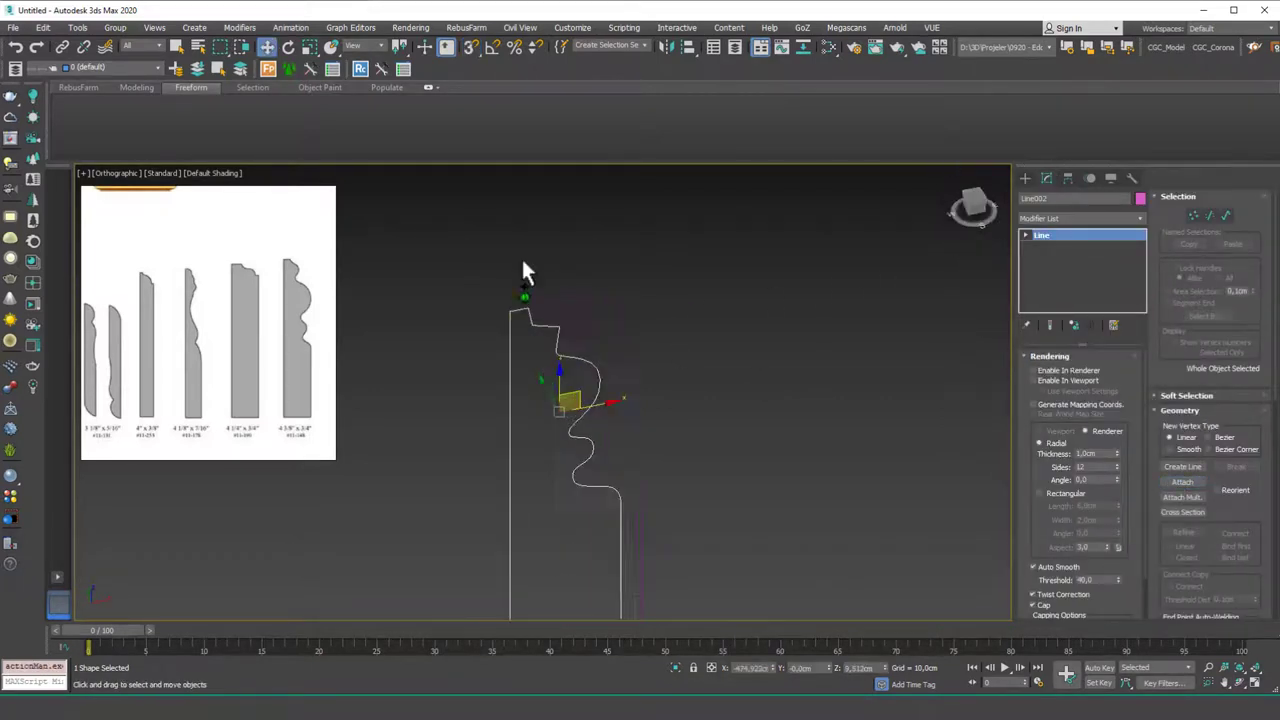
scroll(523, 264, "up", 1)
middle_click_drag(524, 270, 532, 303)
key("1")
key("ctrl+a")
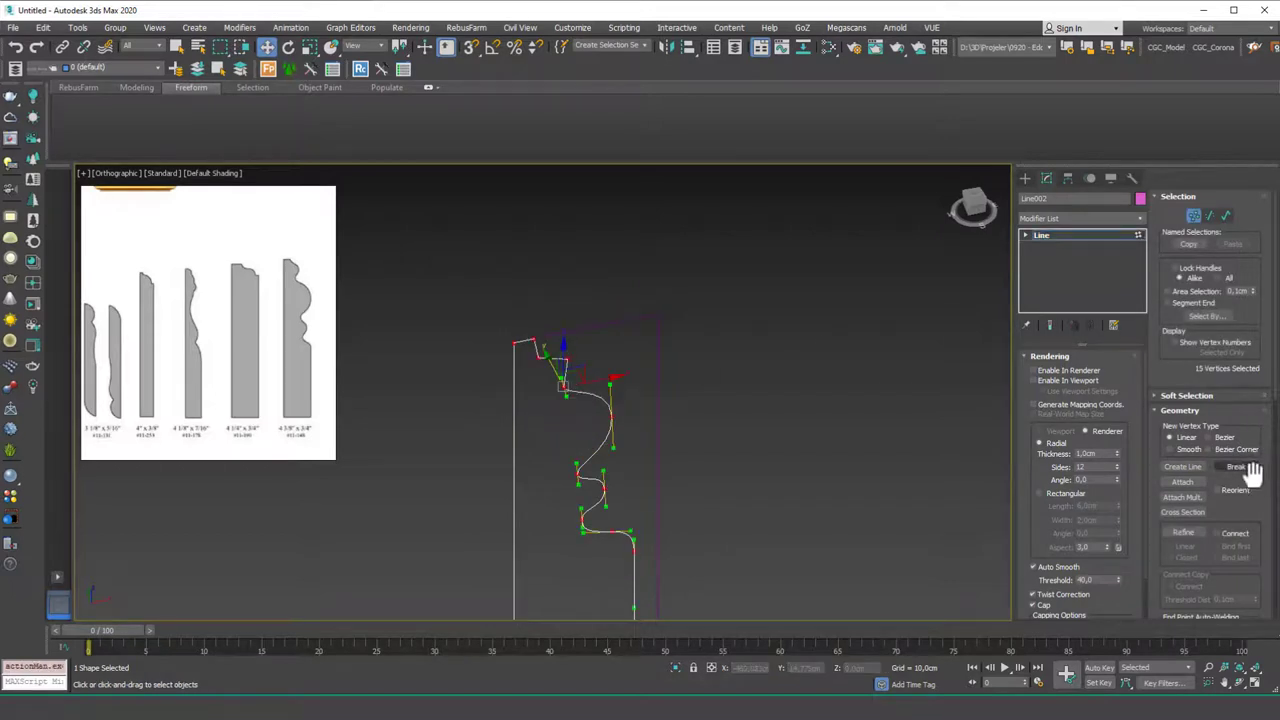
left_click_drag(1251, 470, 1262, 263)
left_click(1182, 453)
Step: Convert the two inner vertices of the stepped top to Smooth
scroll(489, 318, "up", 2)
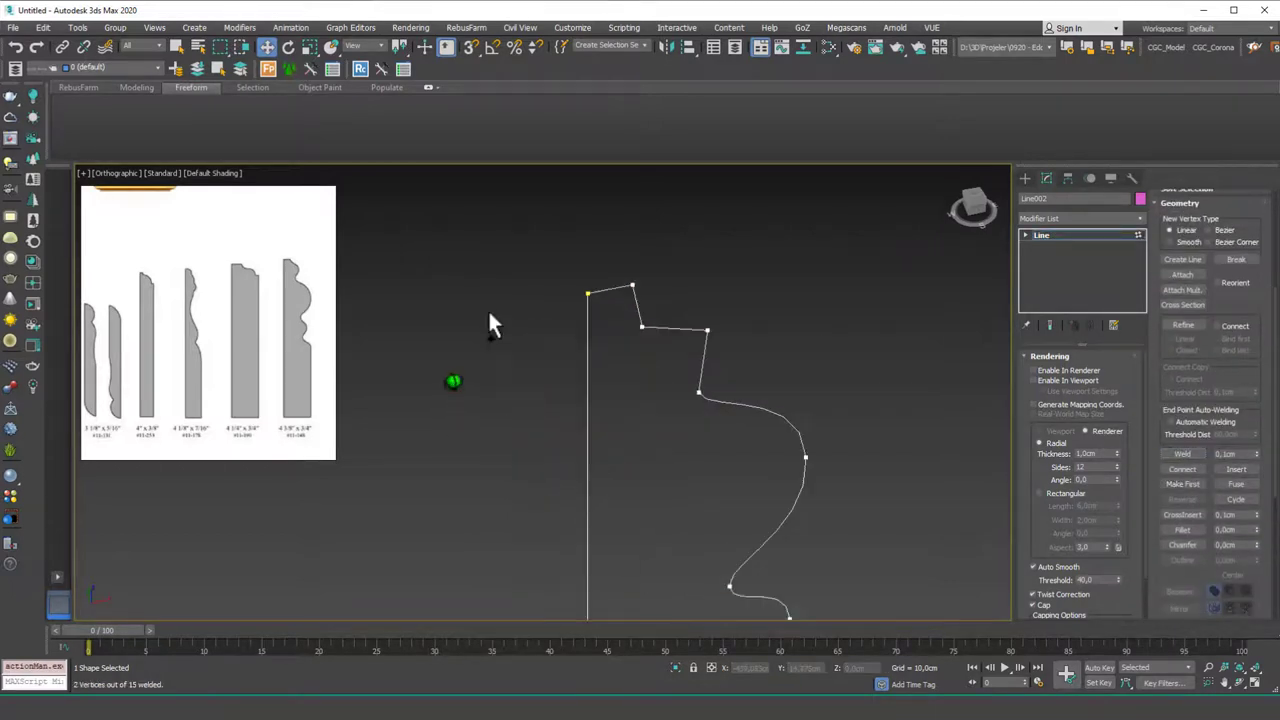
middle_click_drag(490, 323, 504, 329)
left_click(719, 336)
right_click(680, 312)
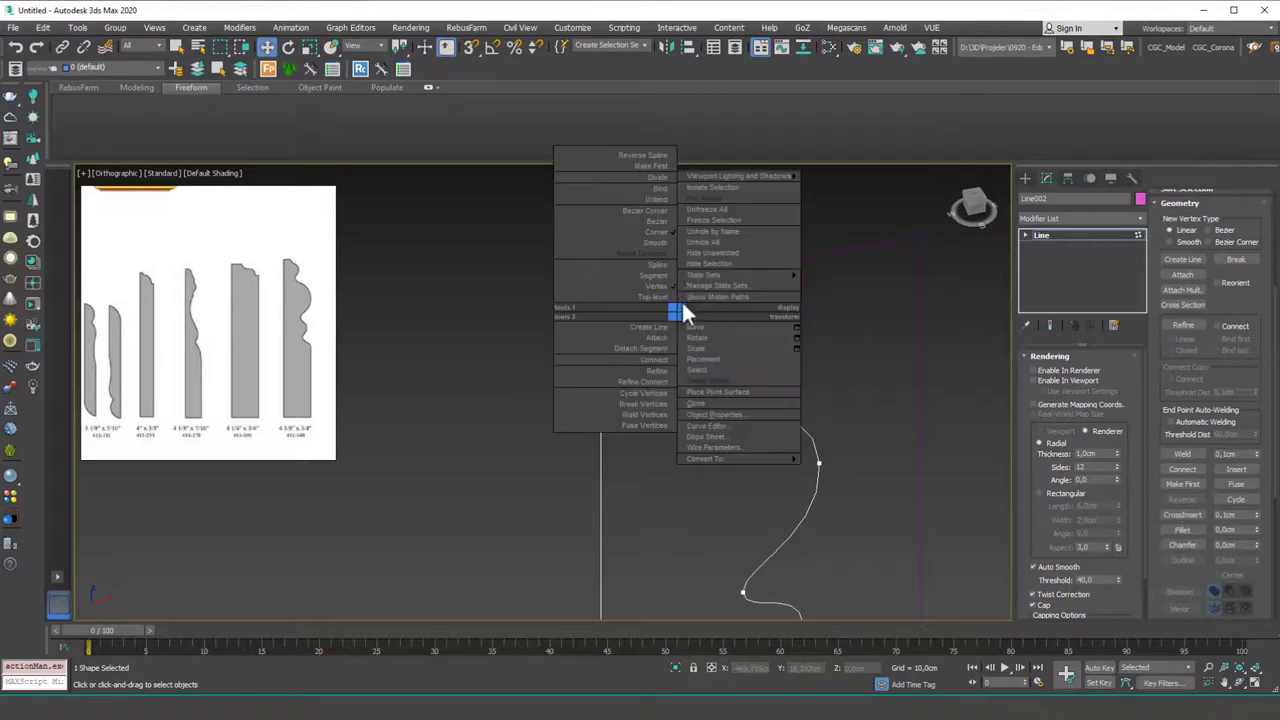
left_click(652, 243)
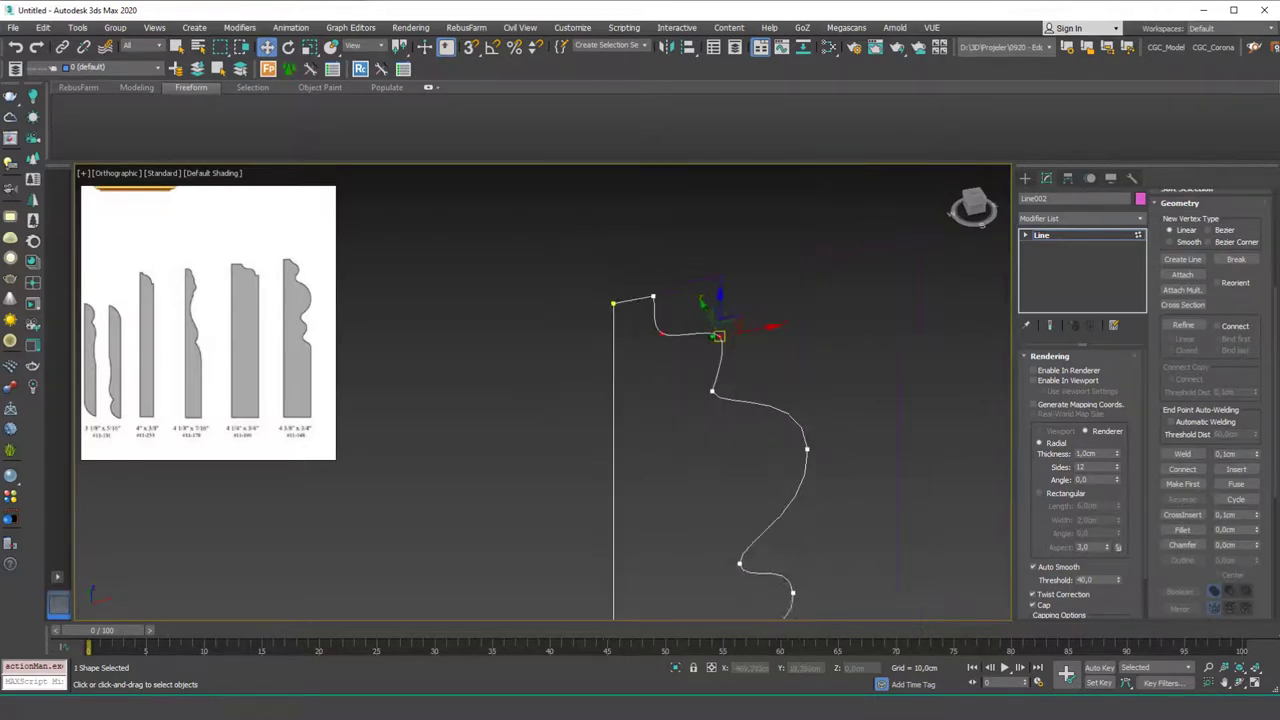
Step: Convert the vertex joining the step to the large bulge to Bezier and adjust its tangent handle
right_click(716, 388)
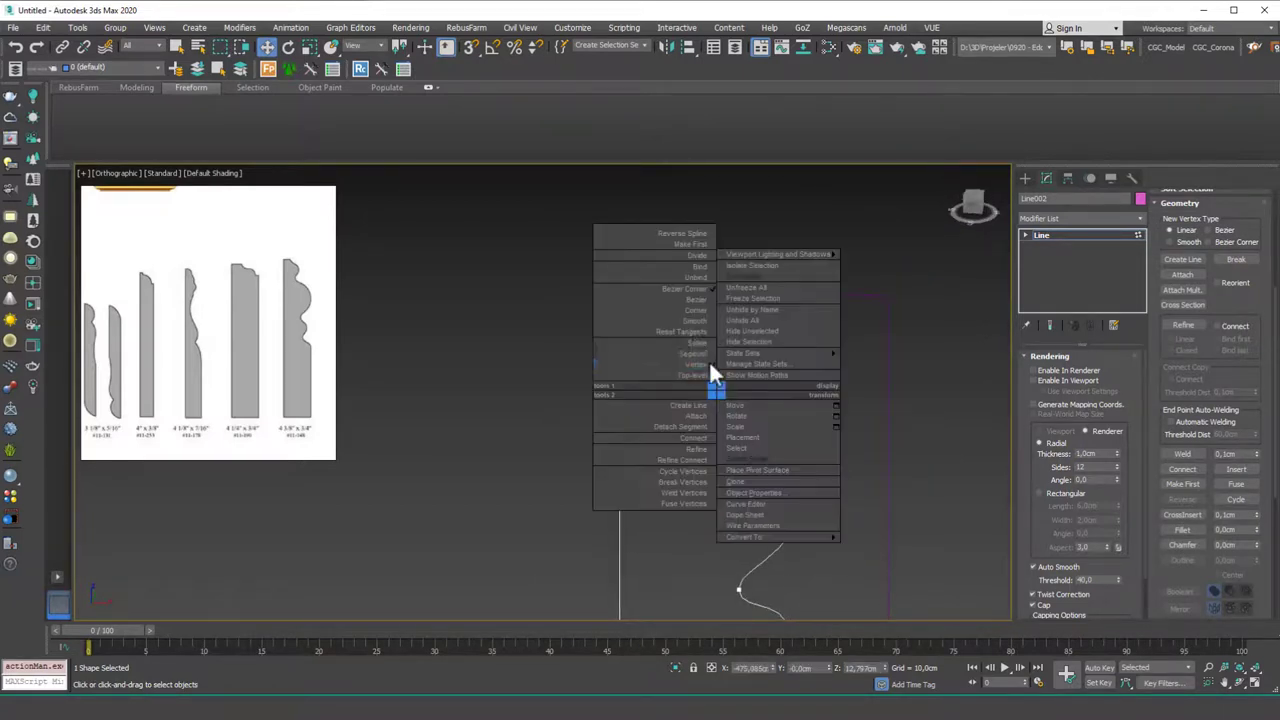
left_click(690, 300)
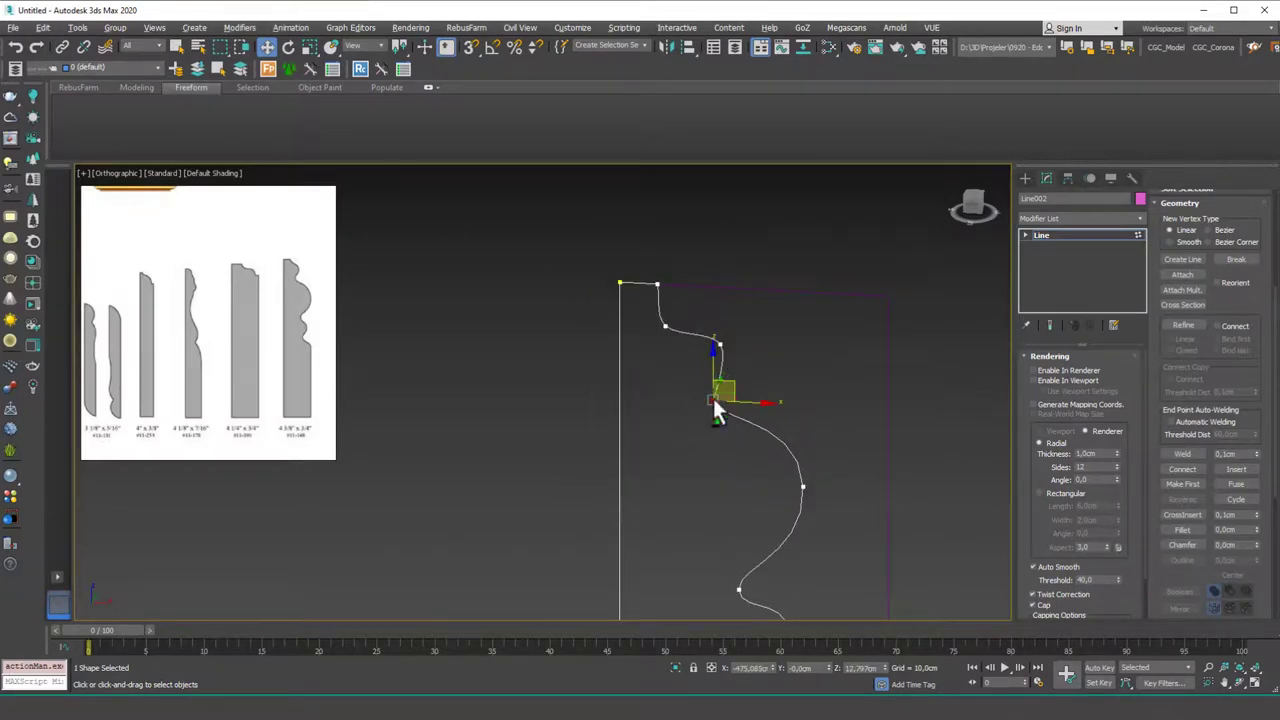
mouse_move(713, 400)
middle_mouse_down("alt")
mouse_move(786, 378)
mouse_move(711, 419)
middle_mouse_up("alt")
mouse_move(712, 424)
left_mouse_down()
mouse_move(731, 423)
mouse_move(724, 436)
left_mouse_up()
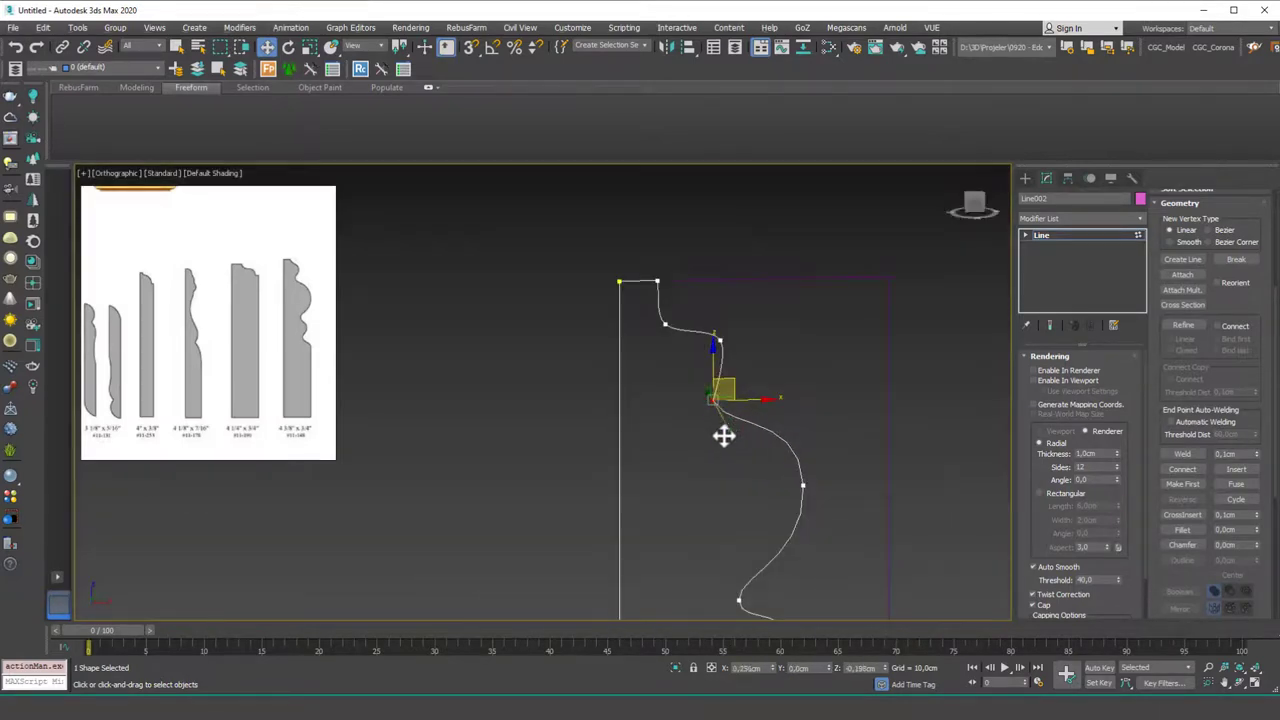
Step: Try to weld the vertex between the step and the large bulge, and change its vertex type
scroll(728, 390, "up", 3)
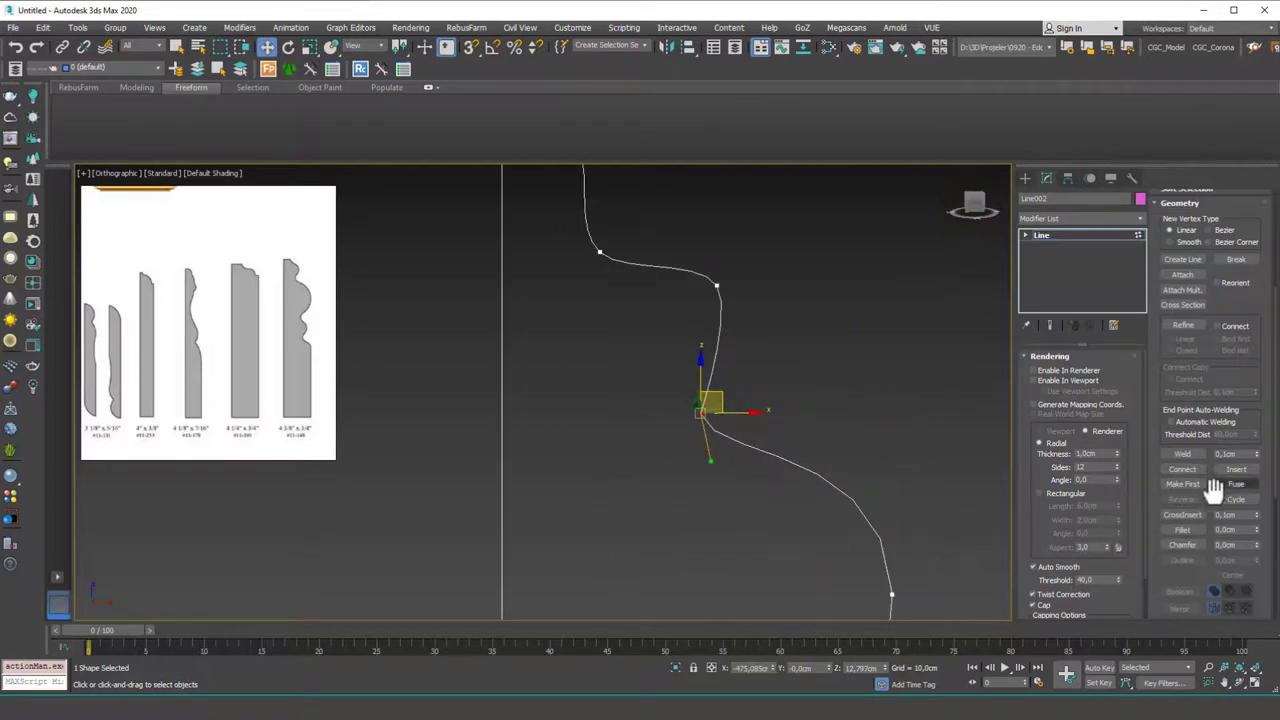
left_click(1182, 453)
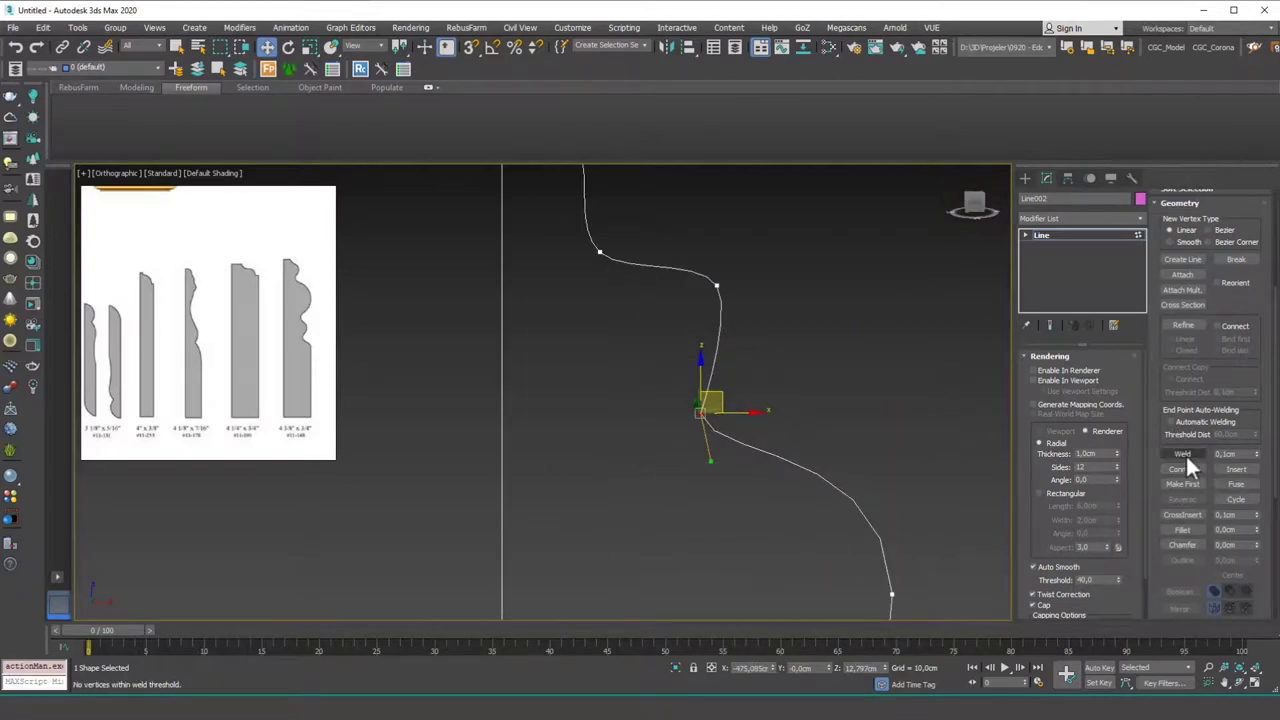
right_click(792, 297)
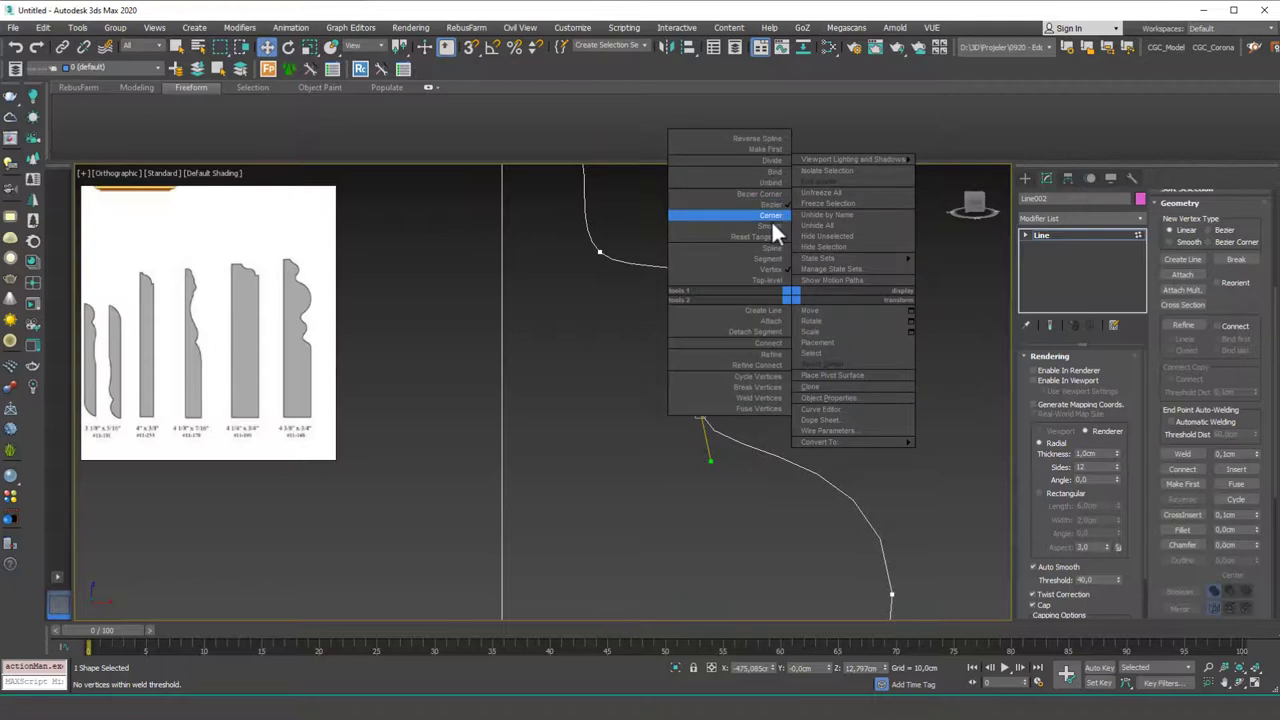
left_click(769, 223)
Step: Examine the swept baseboard's end profile and moulding along the side wall from several angles
scroll(697, 441, "down", 4)
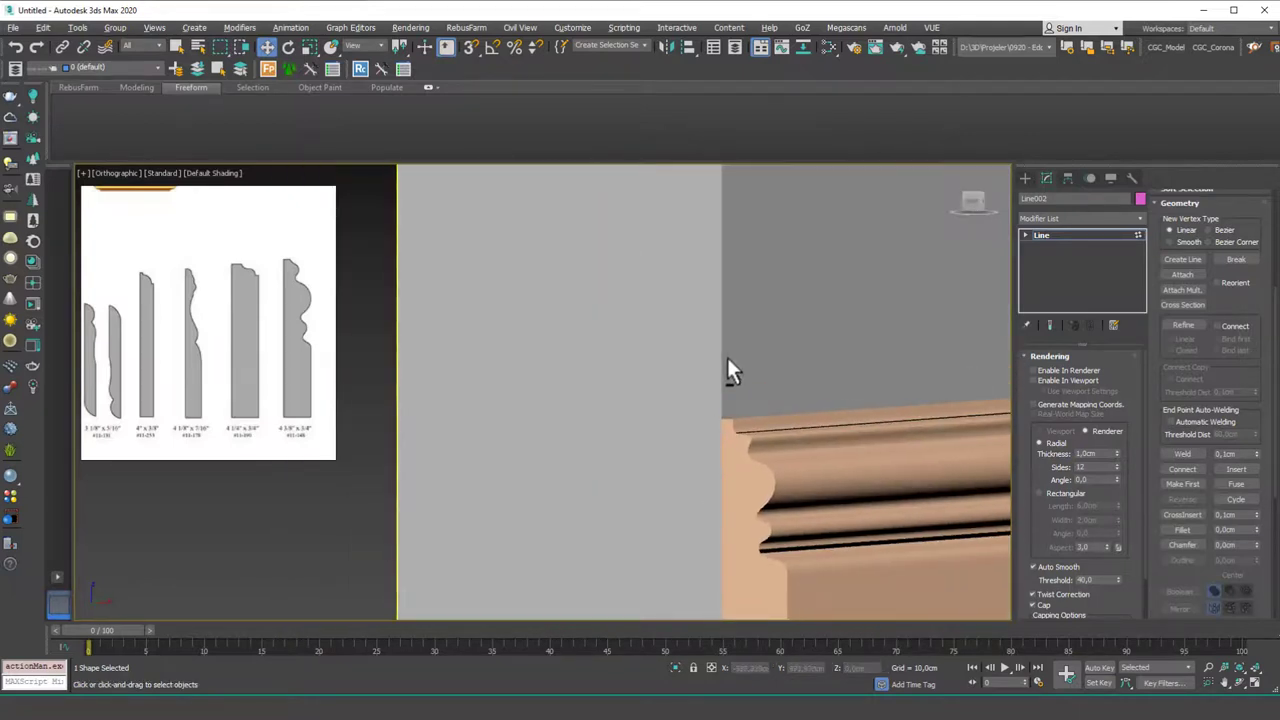
middle_click_drag(727, 357, 752, 412, "alt")
scroll(752, 412, "down", 6)
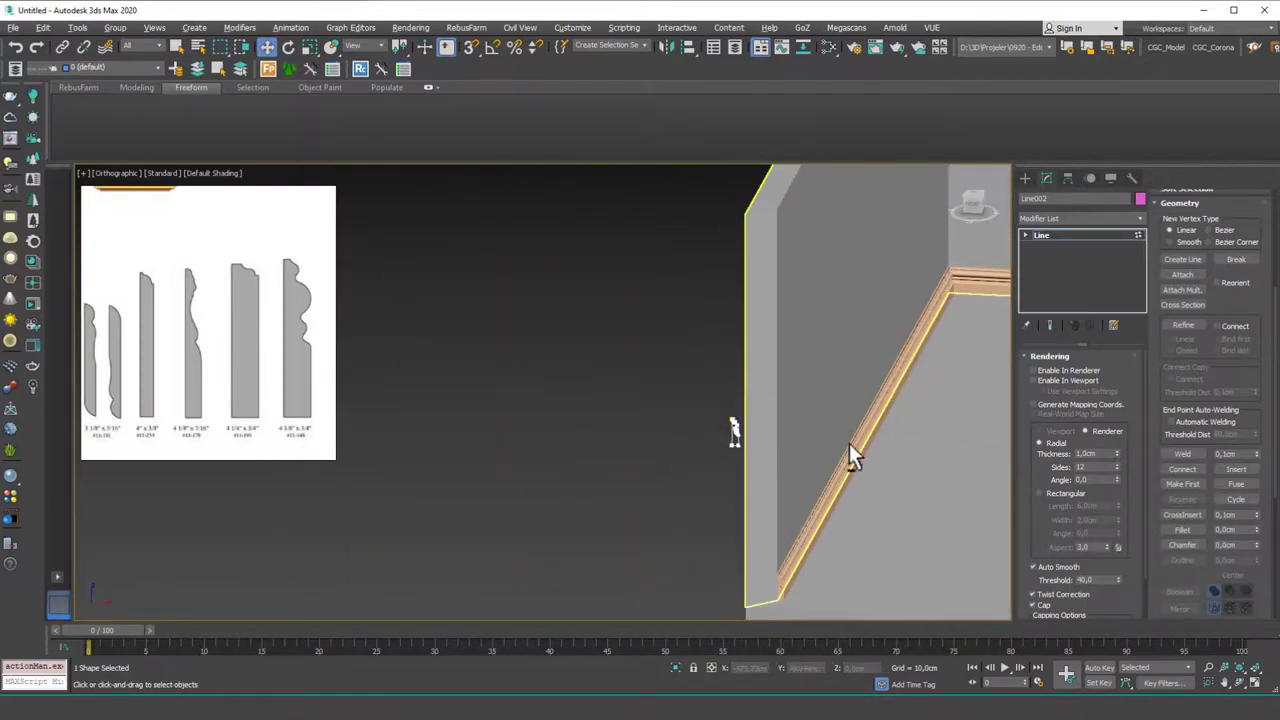
middle_click_drag(849, 443, 760, 430)
middle_click_drag(752, 530, 695, 486, "alt")
scroll(695, 486, "down", 2)
scroll(656, 425, "up", 6)
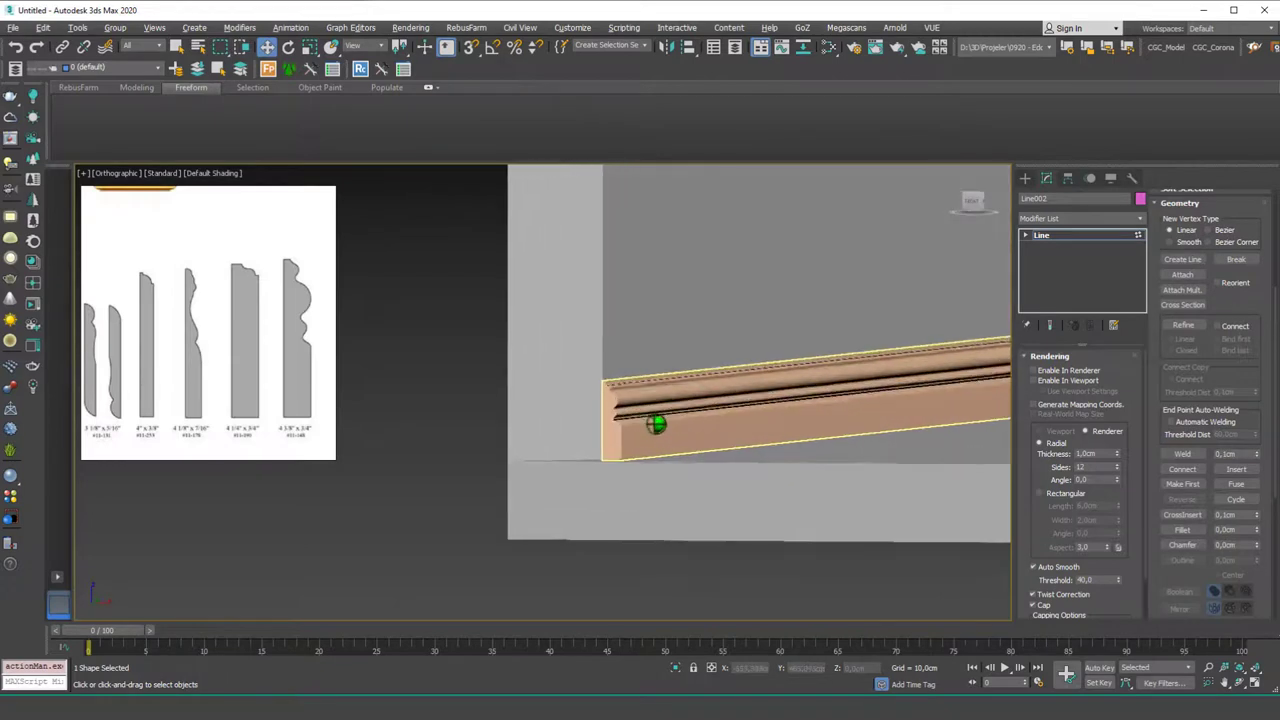
scroll(672, 408, "down", 1)
middle_click_drag(702, 386, 312, 444)
middle_click_drag(627, 424, 693, 450, "alt")
middle_click_drag(800, 350, 690, 414)
Step: Leave vertex editing and view the whole room with its baseboard in perspective
key("p")
key("z")
scroll(677, 430, "down", 7)
key("1")
scroll(622, 440, "down", 5)
scroll(716, 444, "down", 3)
scroll(690, 414, "down", 6)
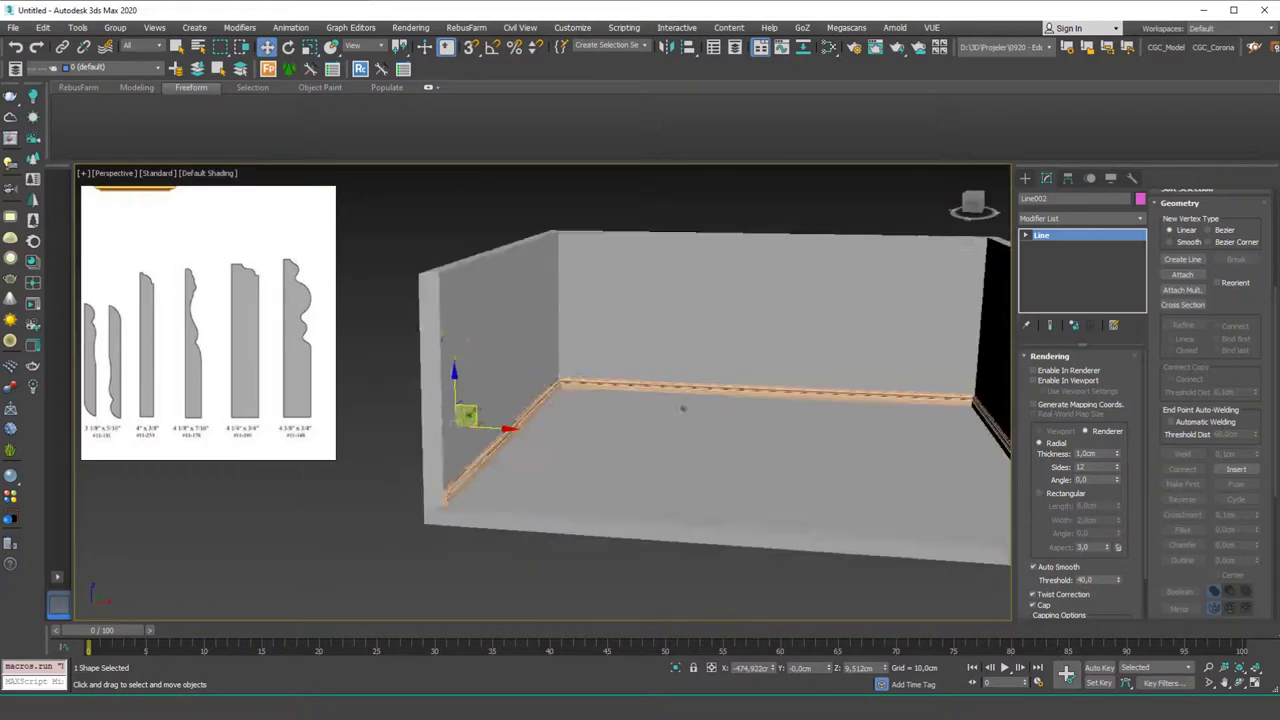
middle_click_drag(708, 458, 698, 433)
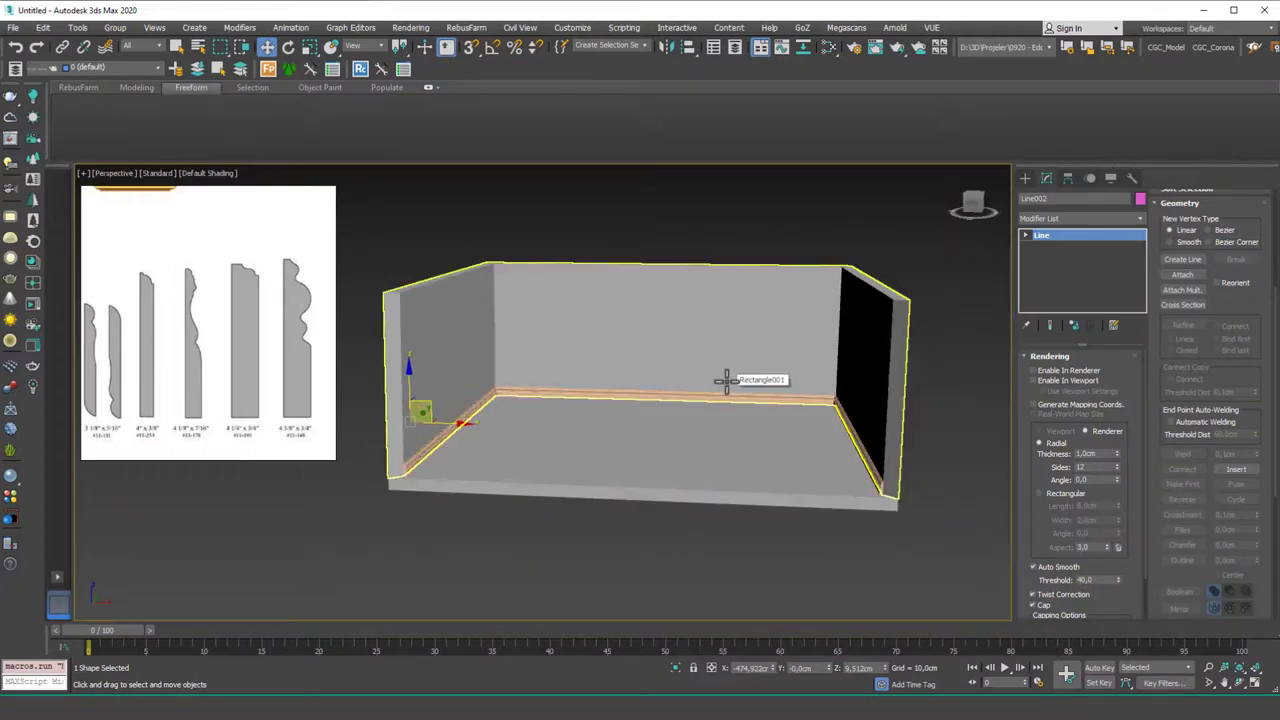